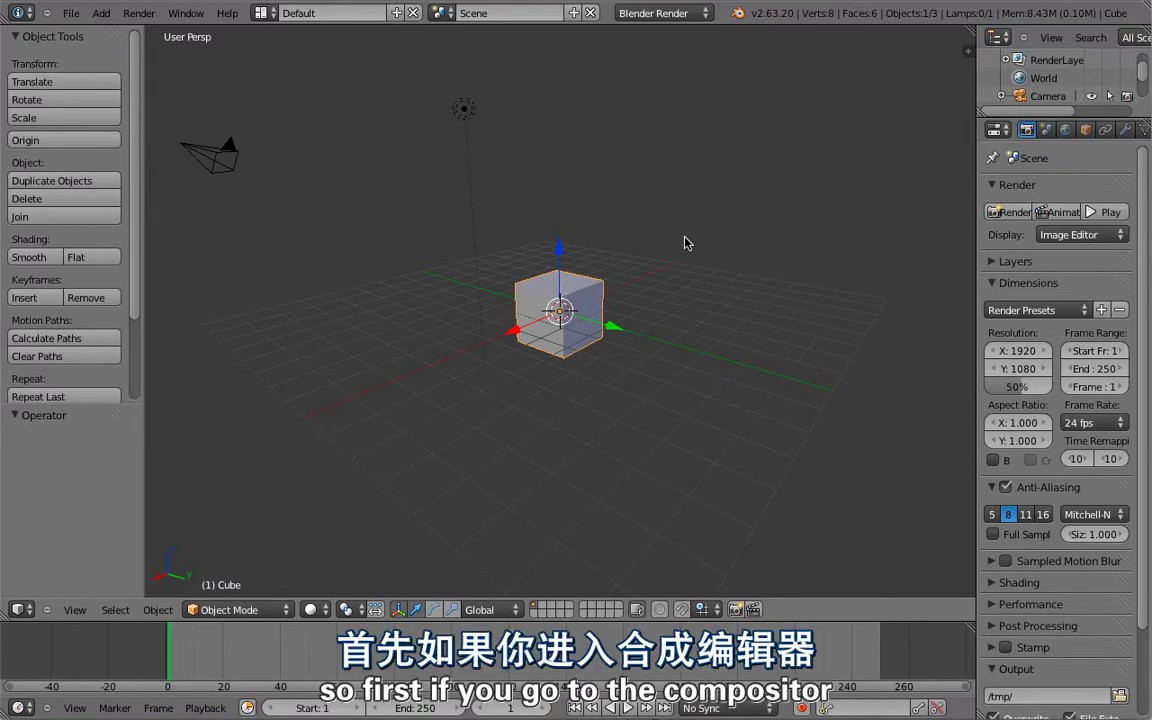
# Switch to the Compositing screen layout and enable compositing nodes with the backdrop shown.
pyautogui.hotkey('ctrl', 'Left')
pyautogui.click(298, 424)
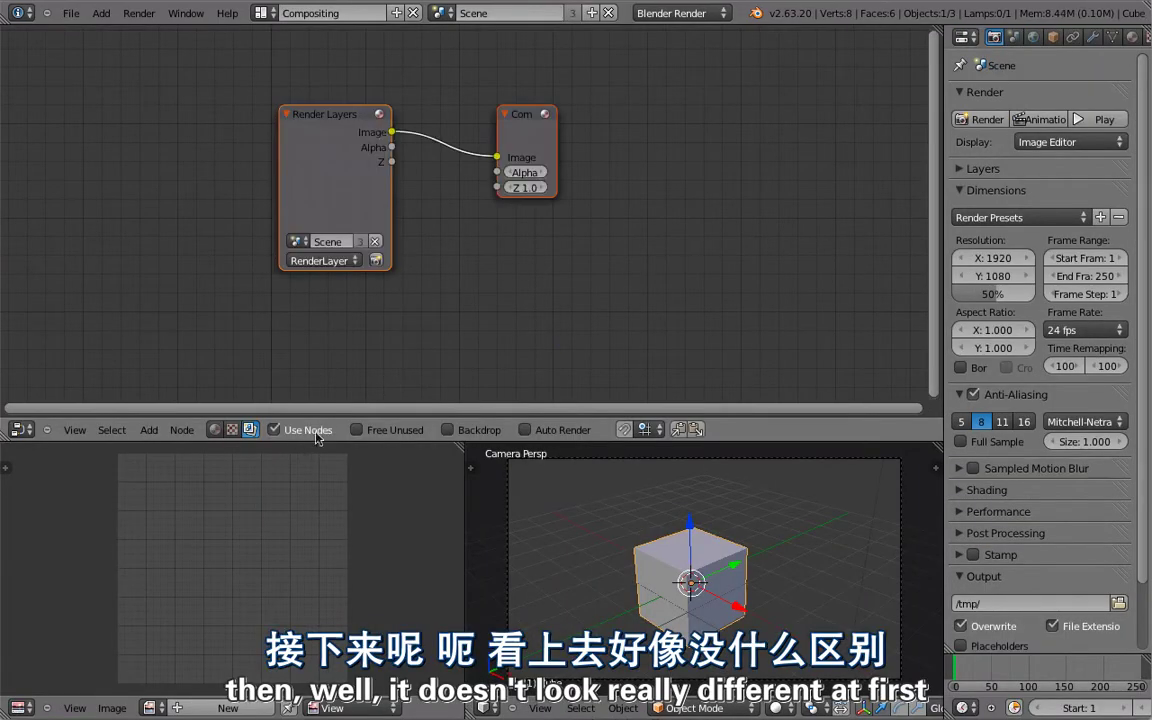
pyautogui.click(447, 429)
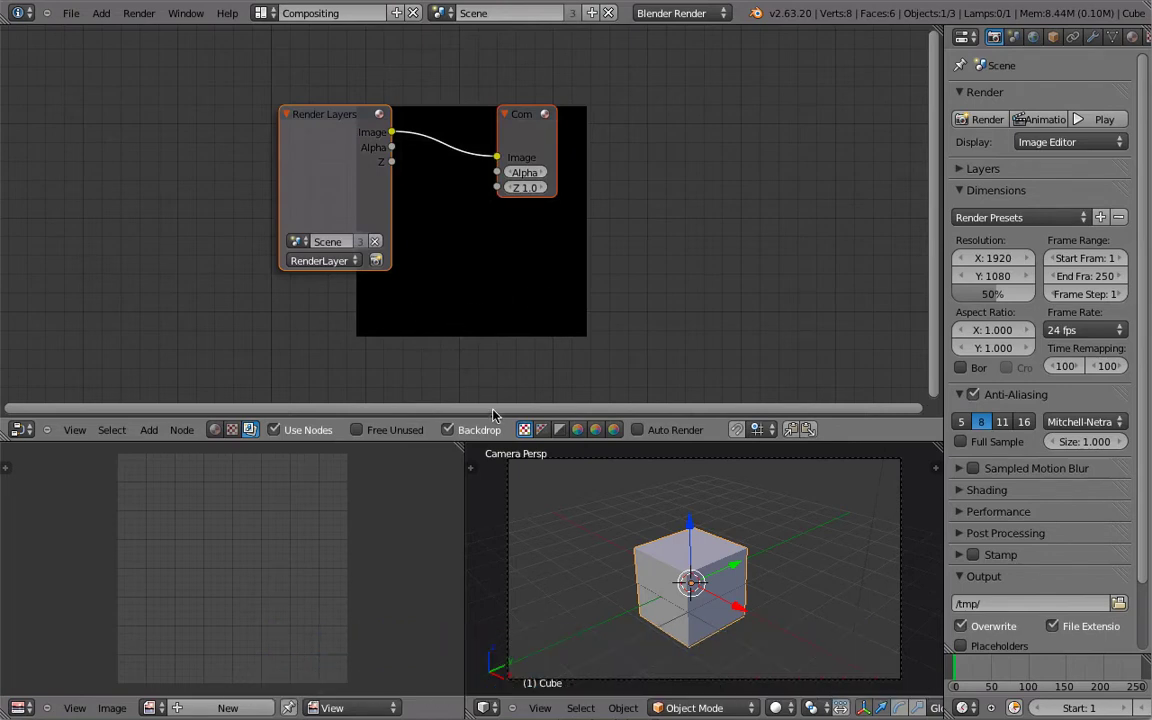
# Maximize the node editor, move the Render Layers node to the left of the backdrop, and render the cube scene.
pyautogui.hotkey('ctrl', 'Up')
pyautogui.scroll(-3, 518, 386)
pyautogui.moveTo(452, 369); pyautogui.dragTo(318, 388)
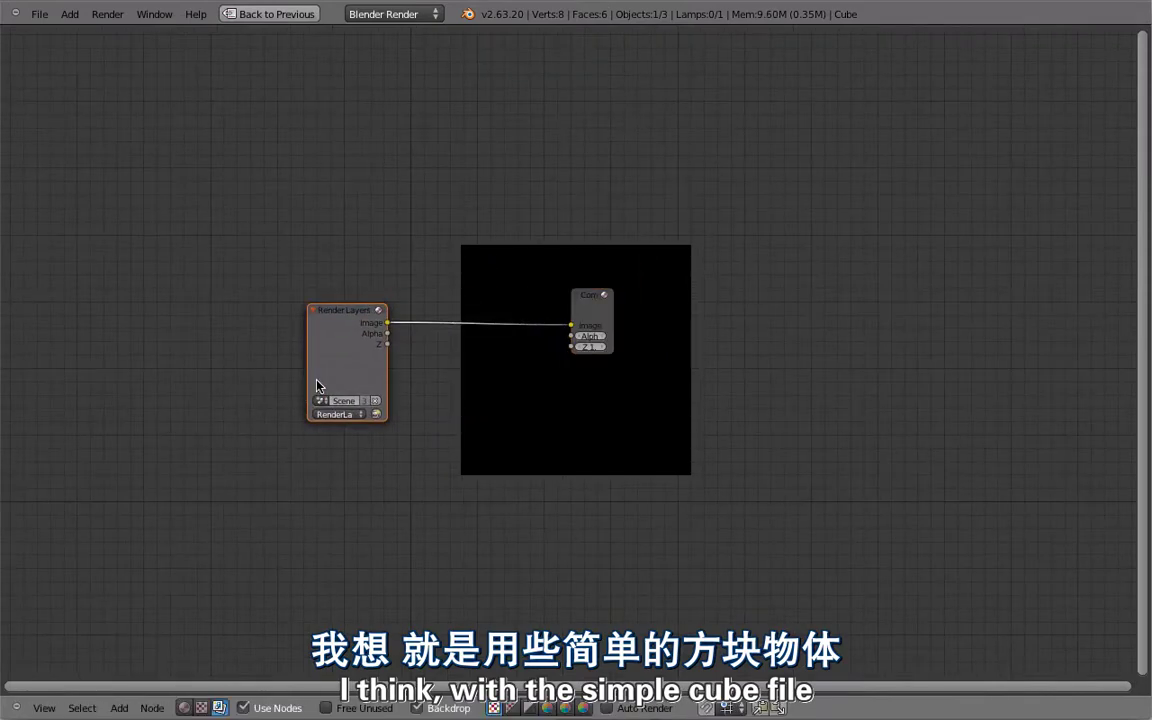
pyautogui.press('F12')
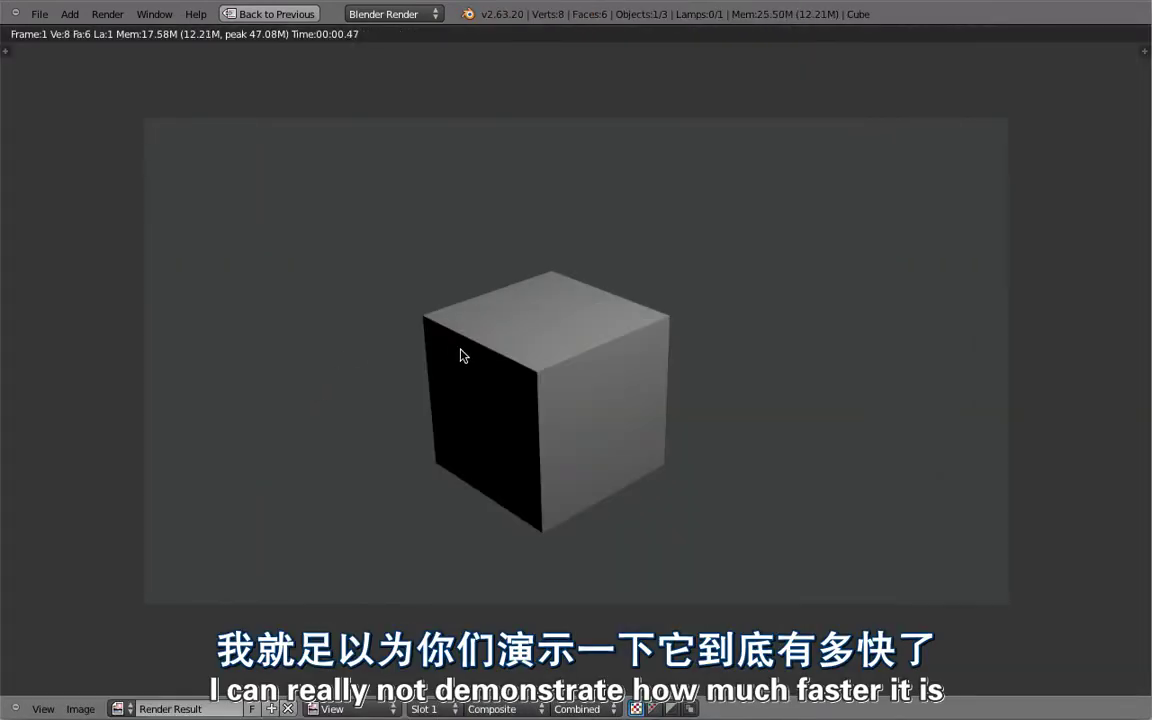
pyautogui.press('Escape')
# Move the Composite node to the right of the backdrop, level with the Render Layers node.
pyautogui.moveTo(490, 178); pyautogui.dragTo(742, 186)
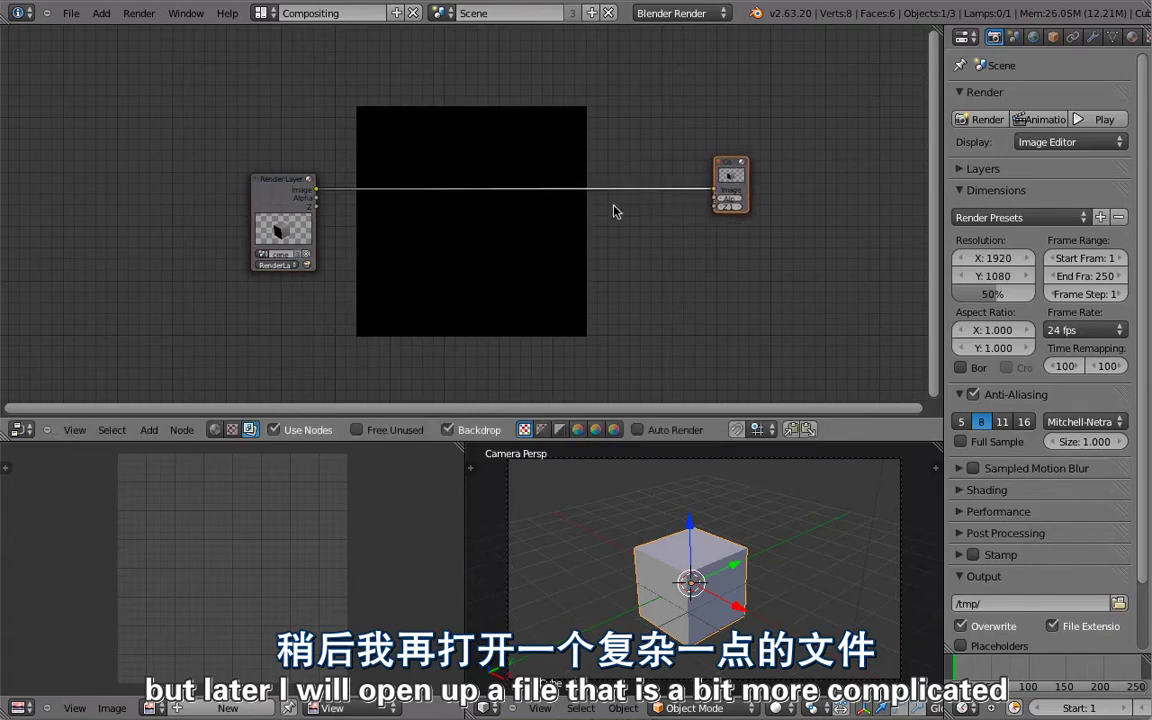
pyautogui.scroll(2, 378, 288)
pyautogui.scroll(2, 301, 251)
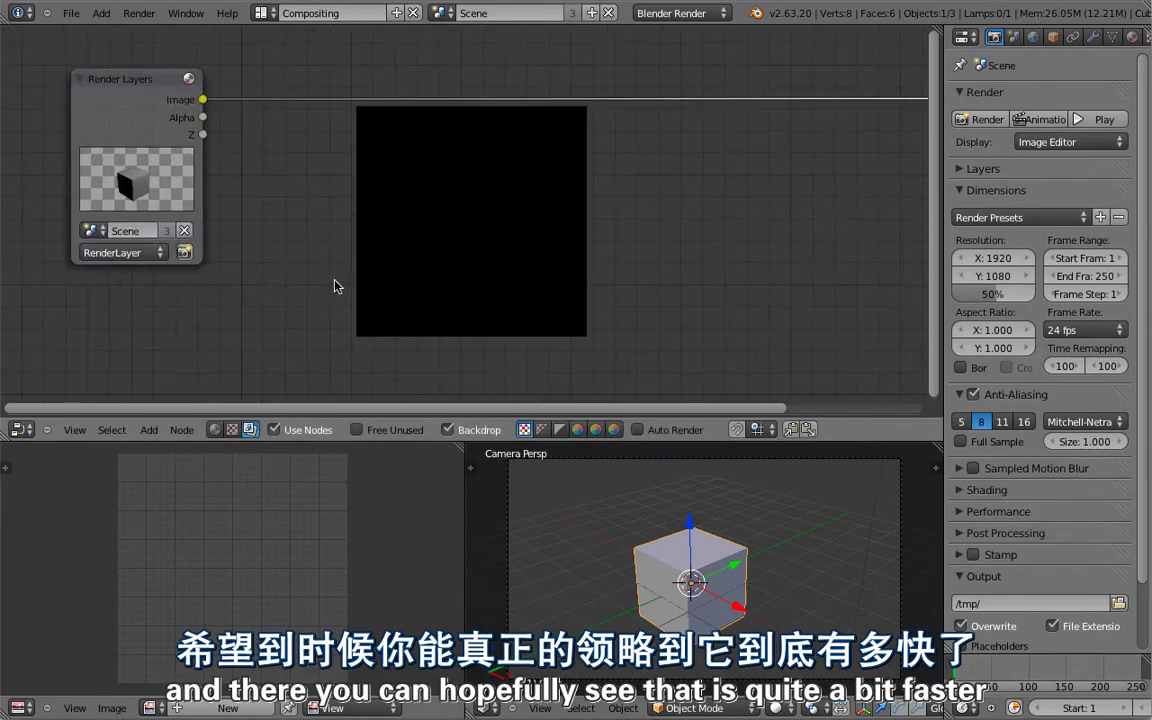
pyautogui.scroll(-2, 342, 275)
pyautogui.moveTo(324, 301); pyautogui.dragTo(367, 280, button='middle')
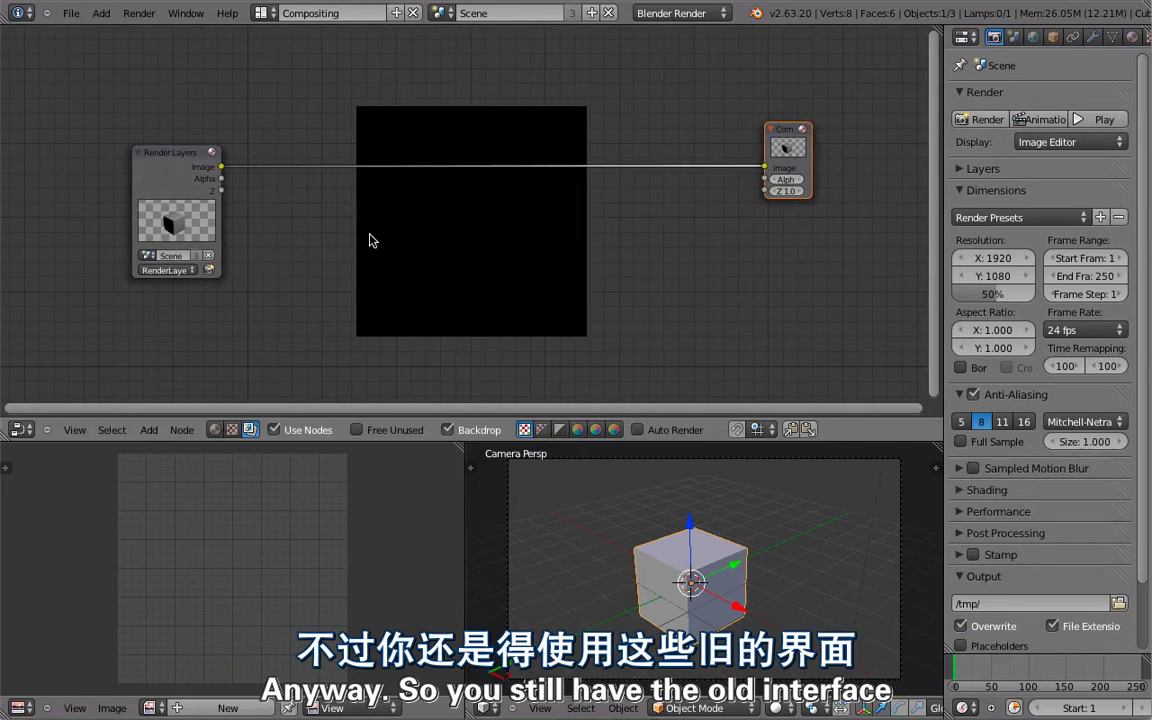
# Show the node editor's properties sidebar and maximize the node editor.
pyautogui.press('n')
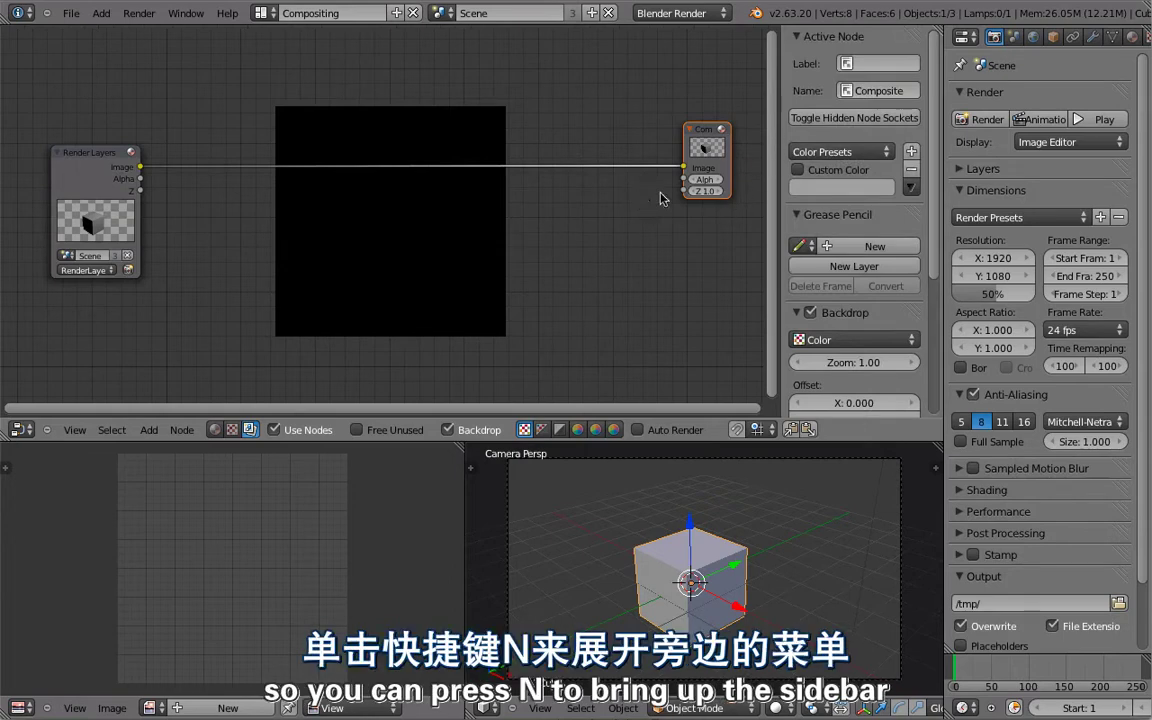
pyautogui.hotkey('ctrl', 'Up')
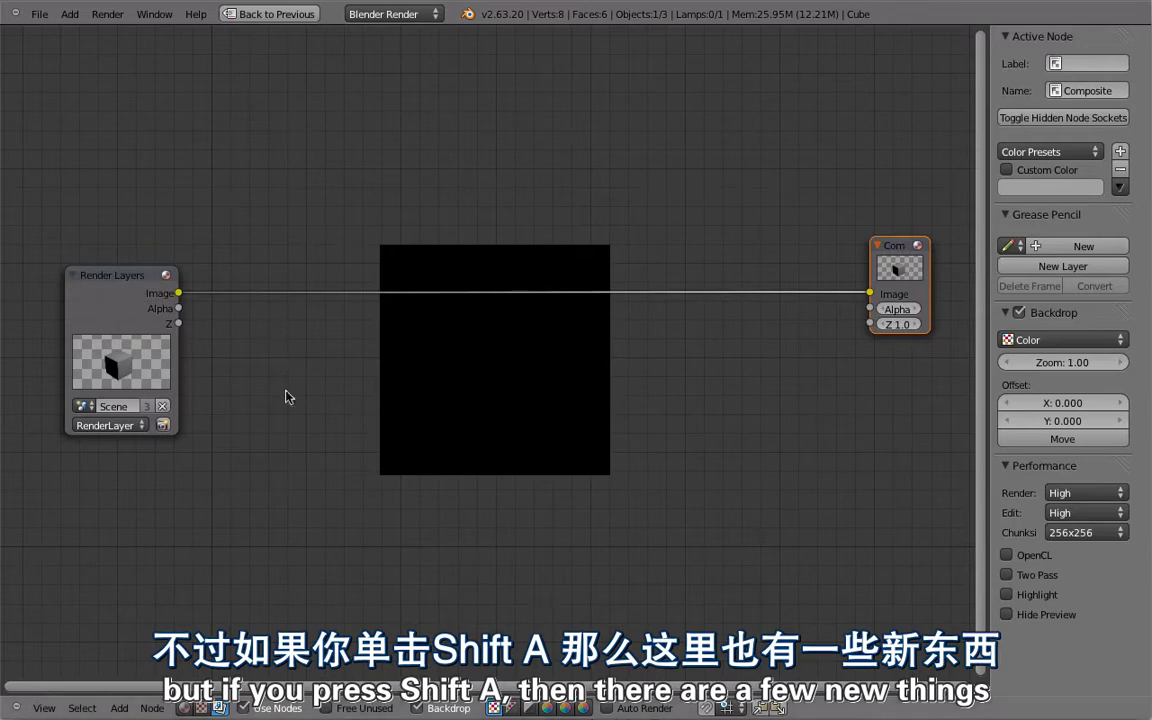
# Search the add-node list for "colo" and look through the matching color nodes without adding one.
pyautogui.hotkey('shift', 'a')
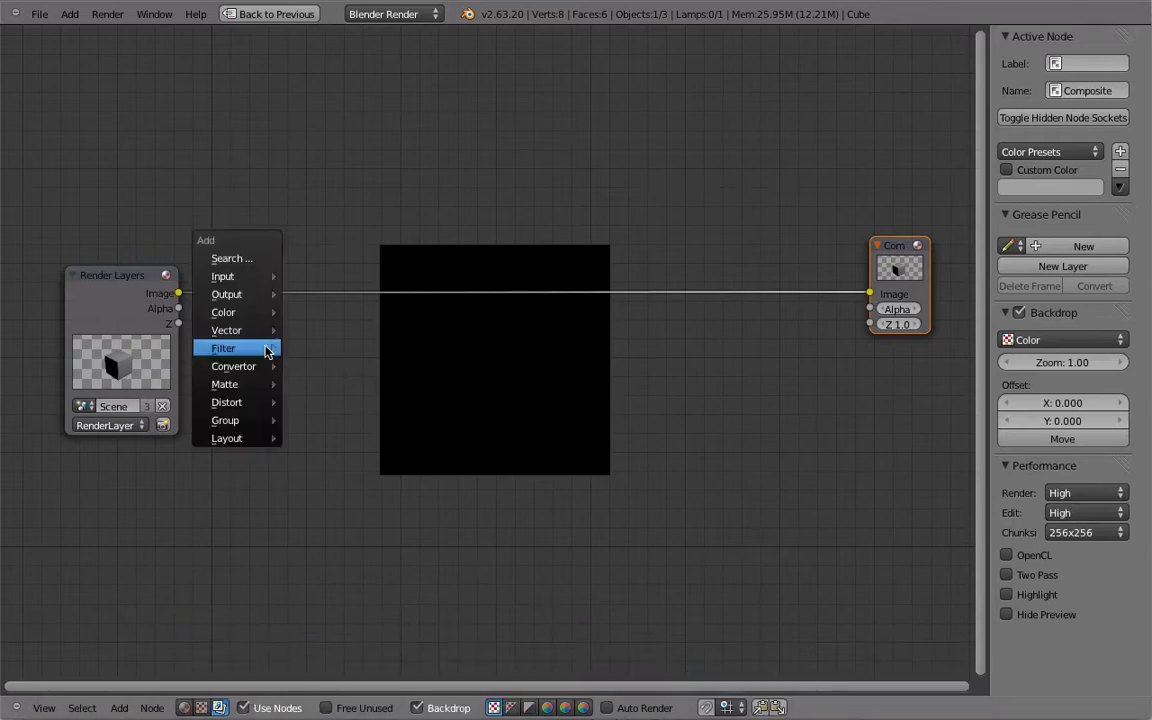
pyautogui.click(244, 262)
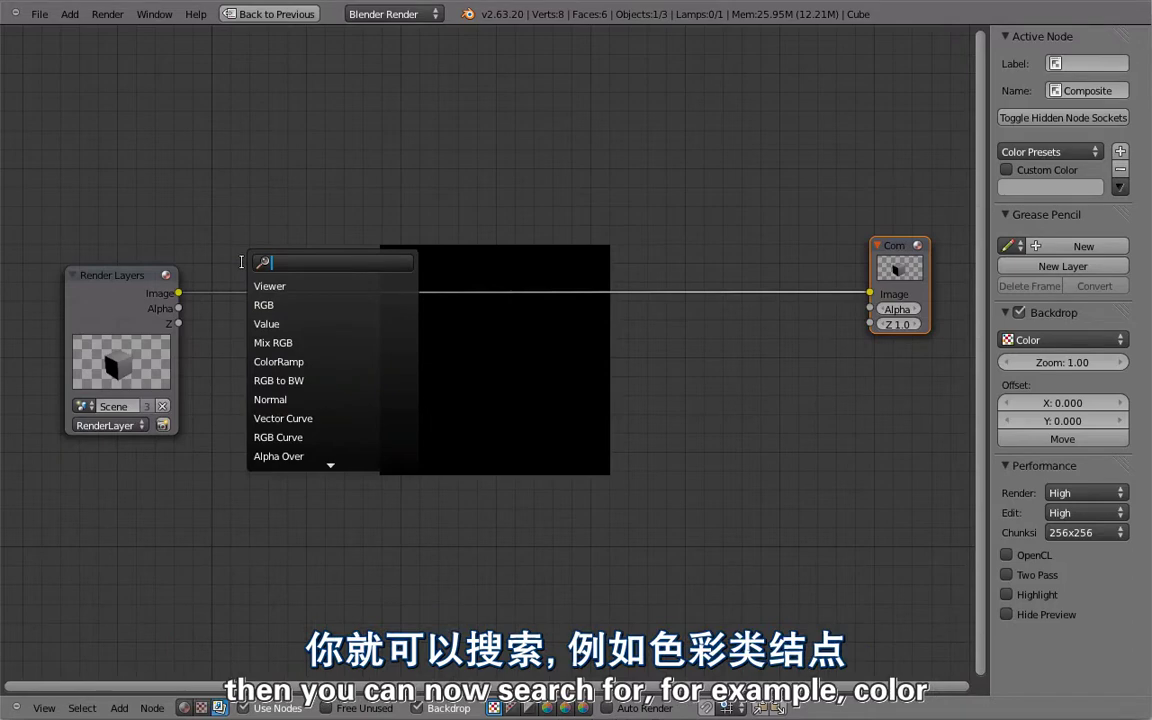
pyautogui.write('colo')
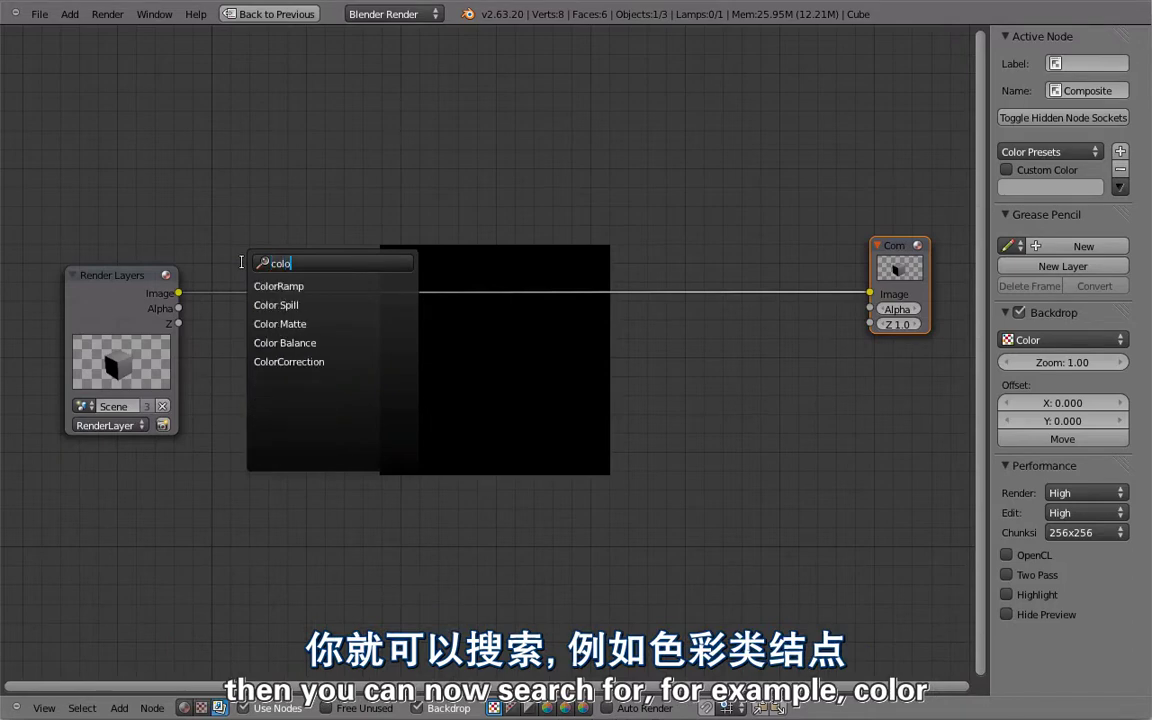
pyautogui.press('Down')
pyautogui.press('Down')
pyautogui.press('Down')
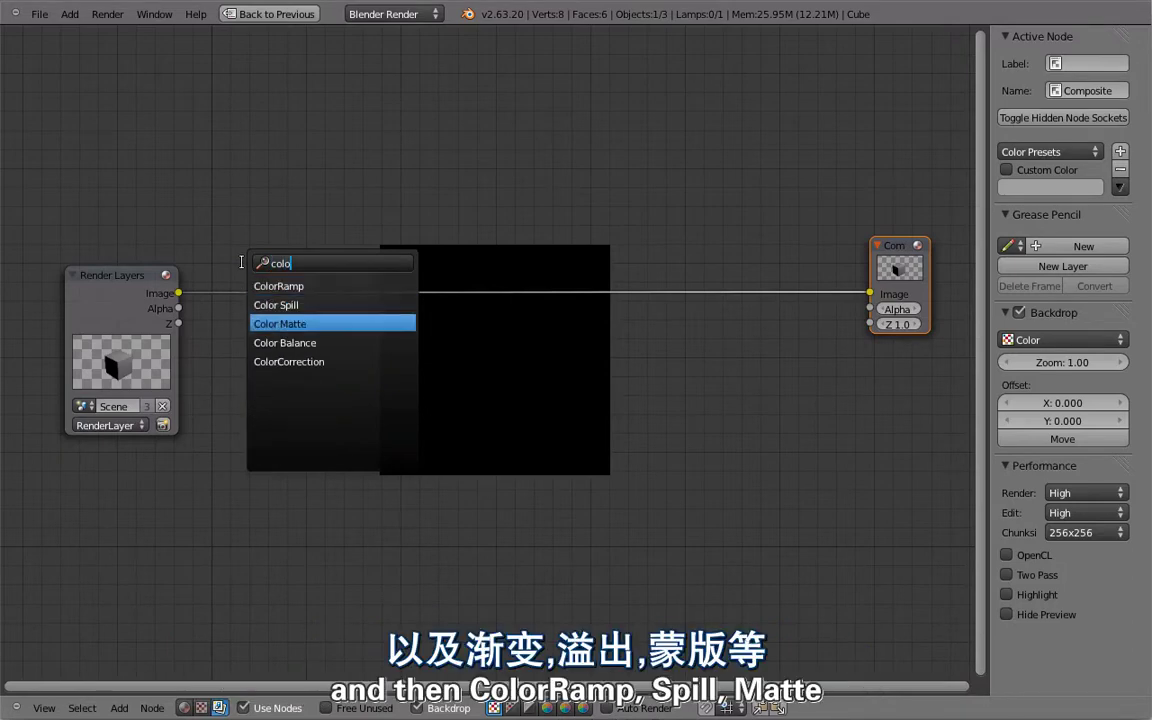
pyautogui.press('Down')
pyautogui.press('Escape')
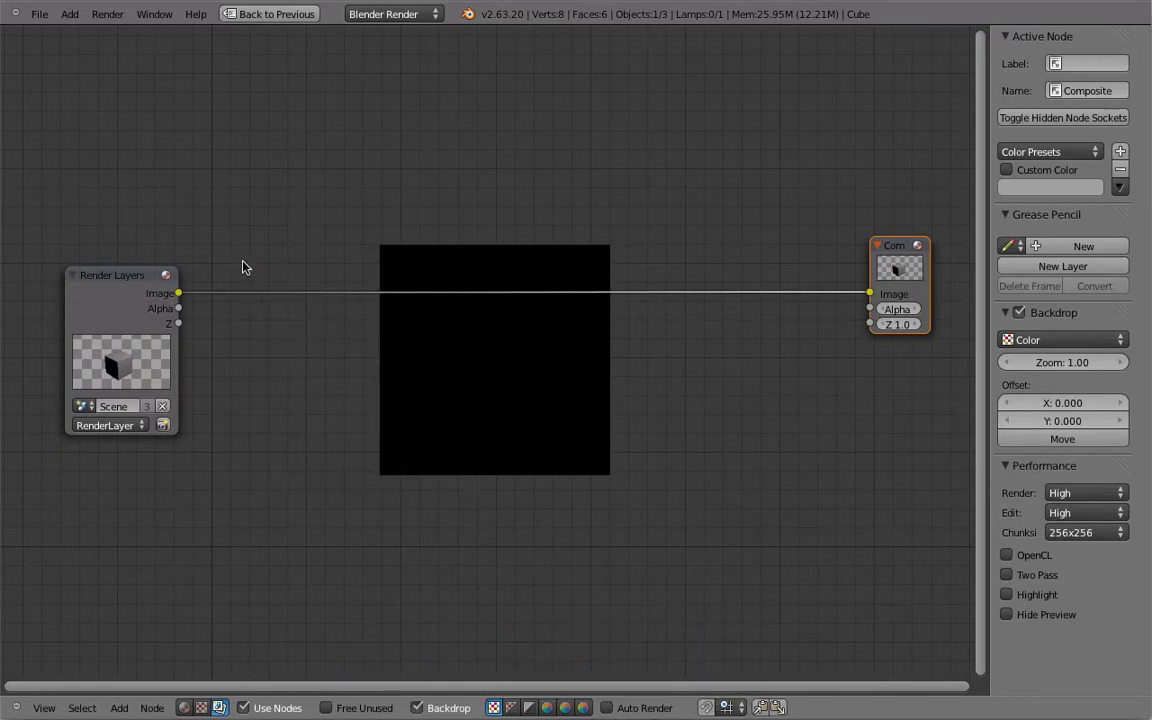
# Search the add-node list for the Viewer node.
pyautogui.hotkey('shift', 'a')
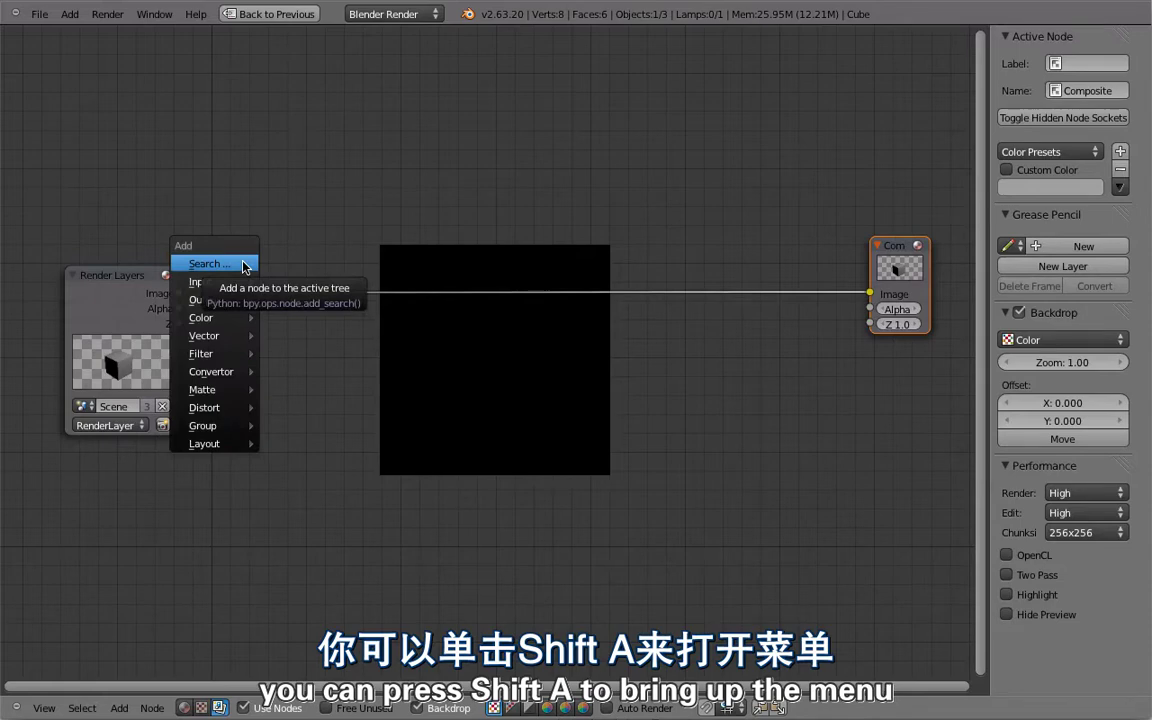
pyautogui.press('Escape')
pyautogui.hotkey('shift', 'a')
pyautogui.write('s')
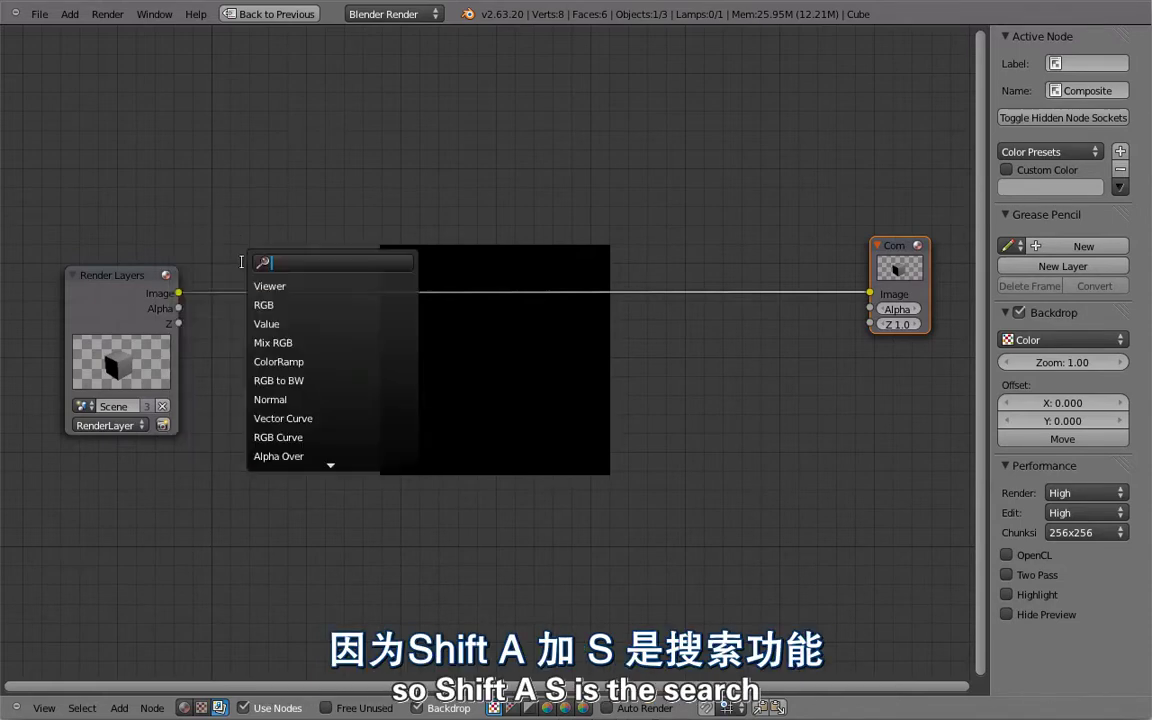
pyautogui.write('voiwer')
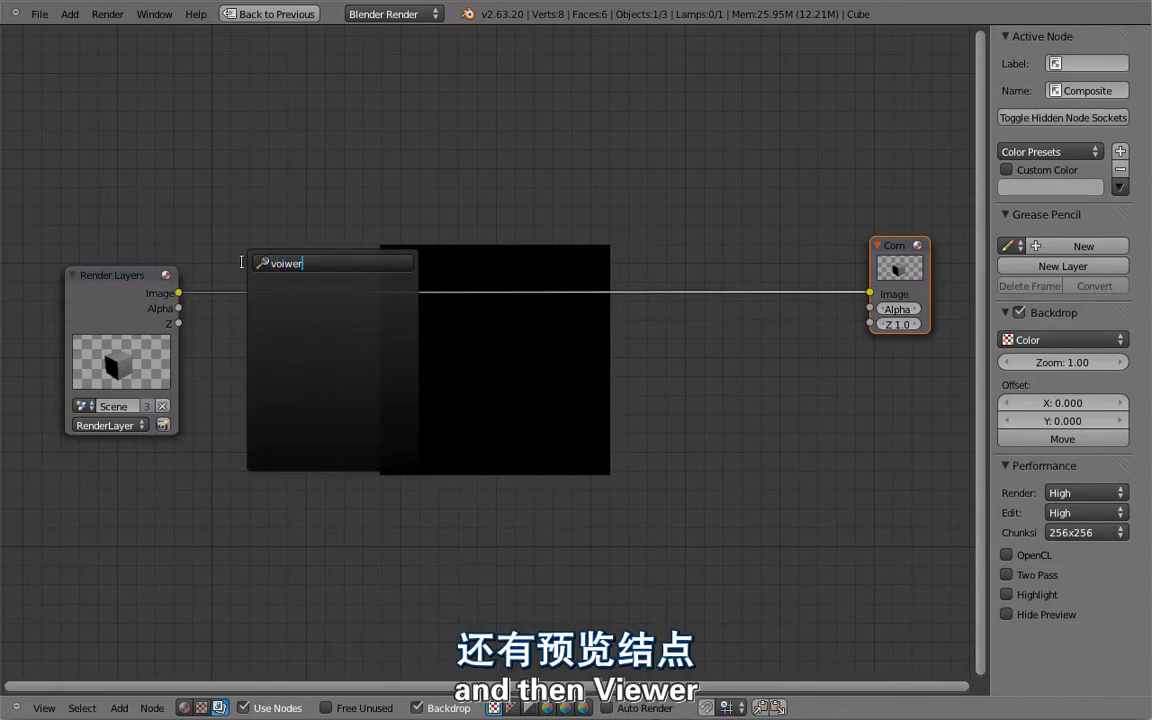
pyautogui.press('BackSpace')
pyautogui.press('BackSpace')
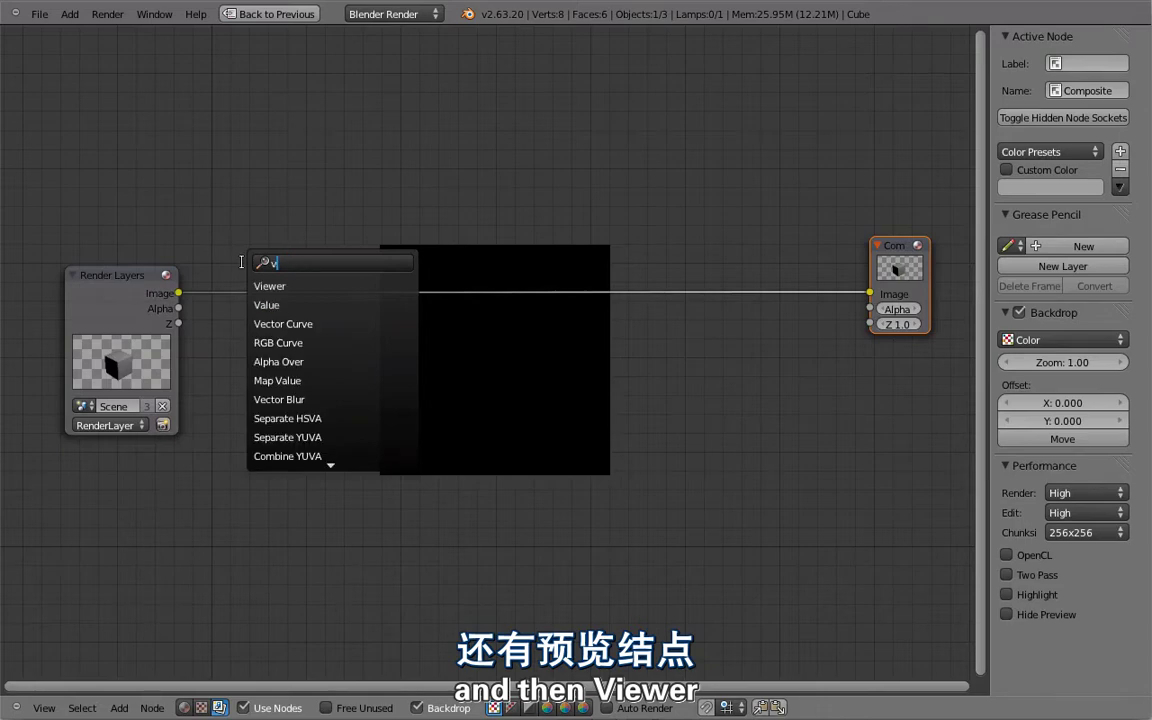
pyautogui.press('Return')
# Replace the Composite node with a new one right of the backdrop, fed by the Render Layers Image output.
pyautogui.press('x')
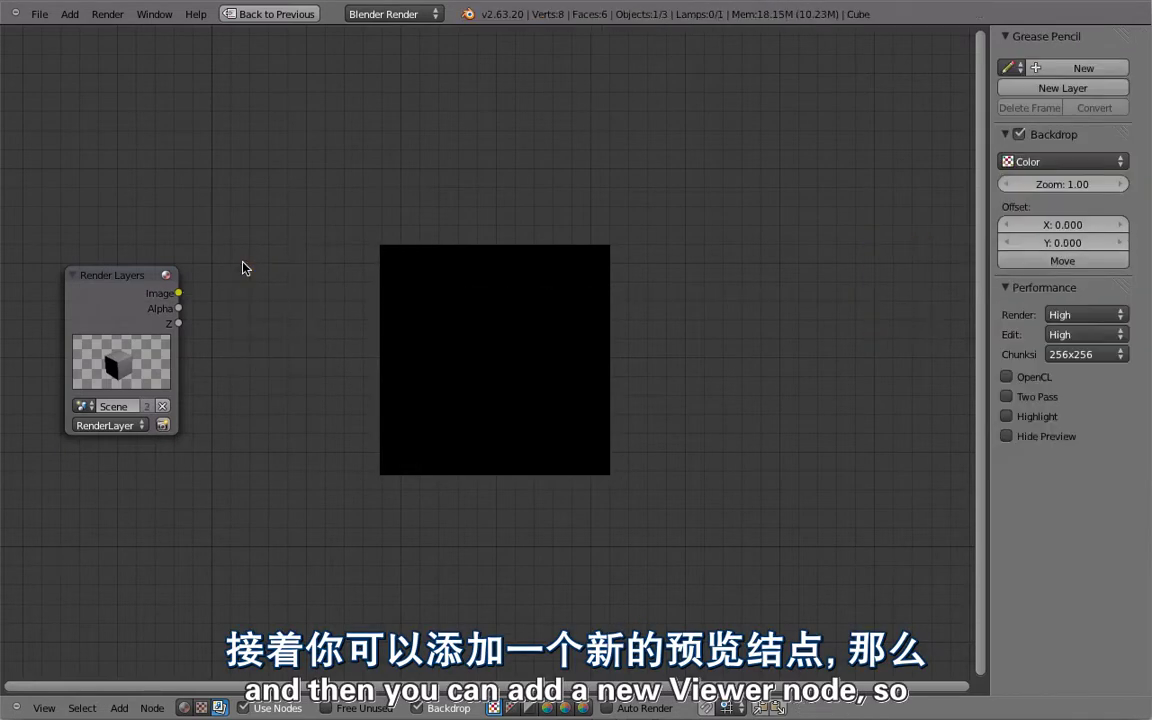
pyautogui.hotkey('shift', 'a')
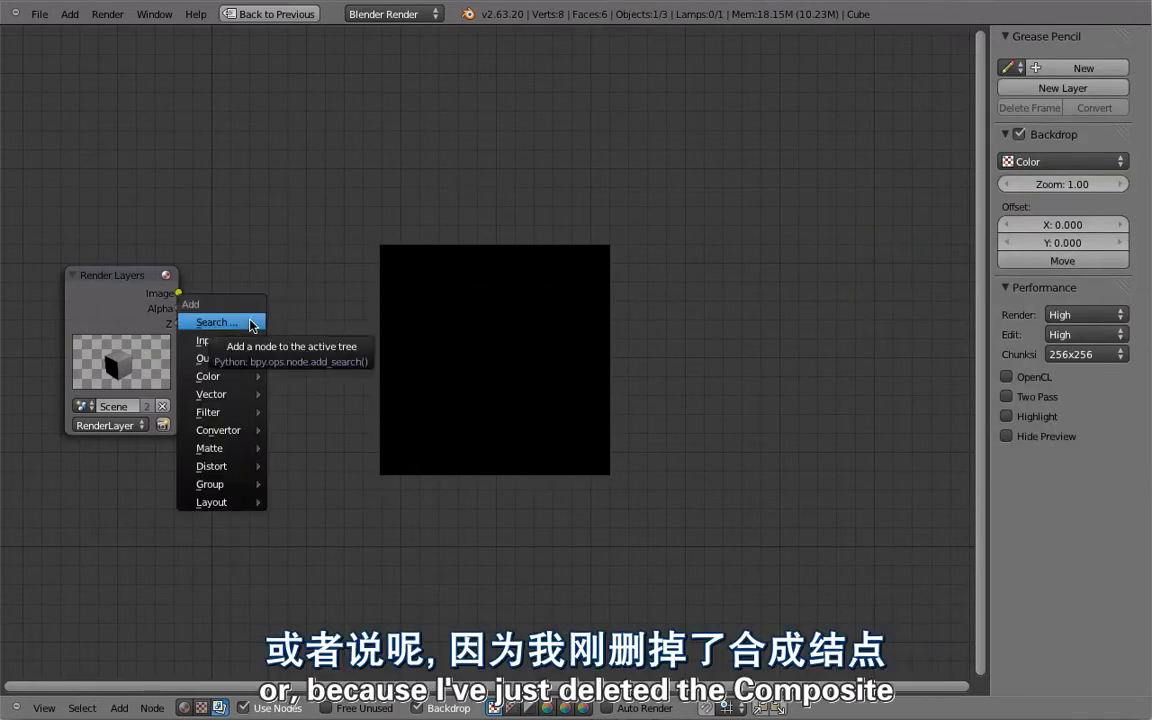
pyautogui.click(250, 324)
pyautogui.write('com')
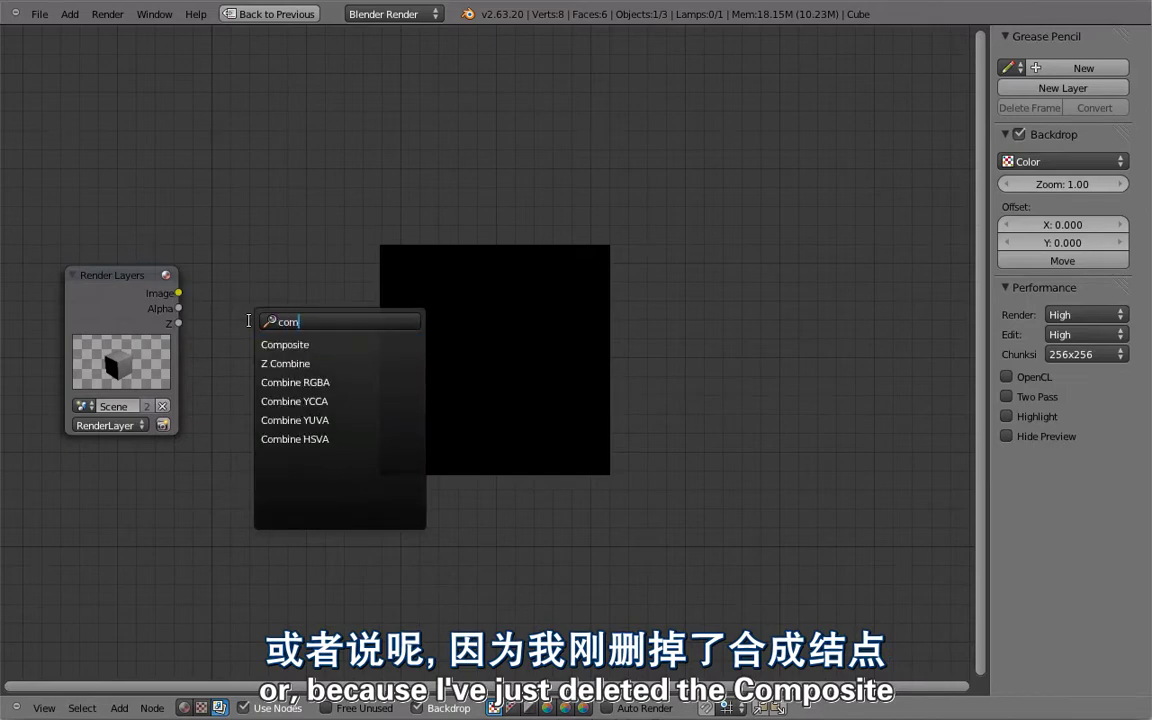
pyautogui.press('Return')
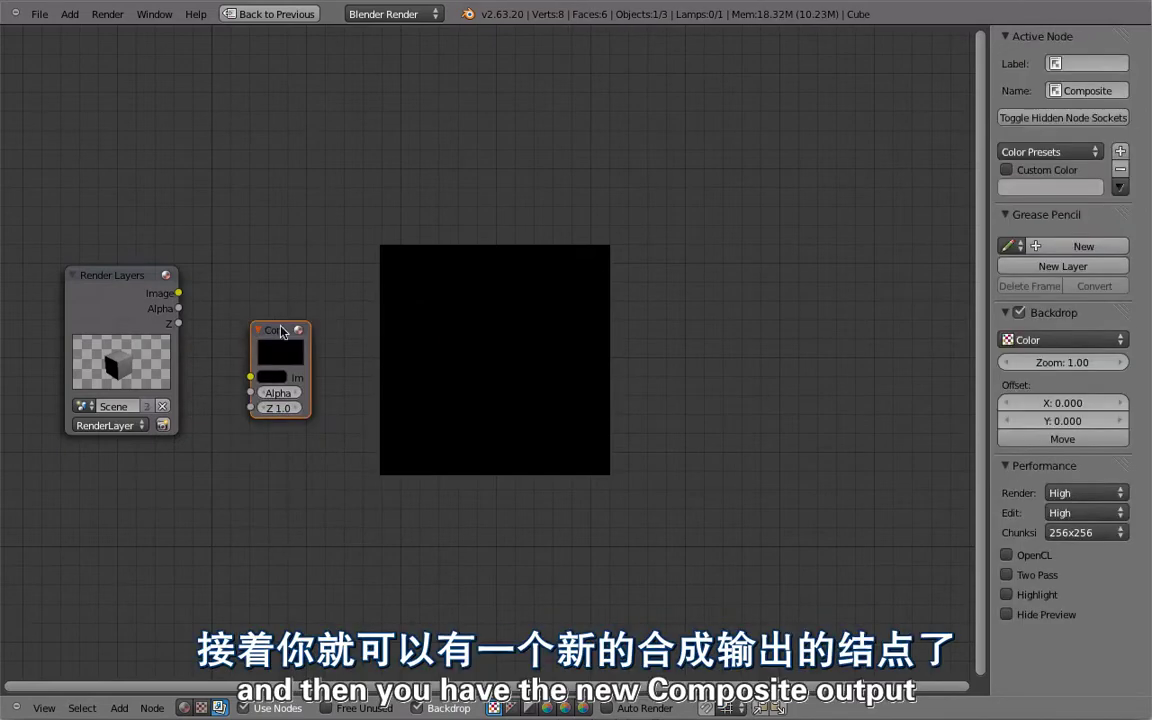
pyautogui.moveTo(178, 293); pyautogui.dragTo(929, 257)
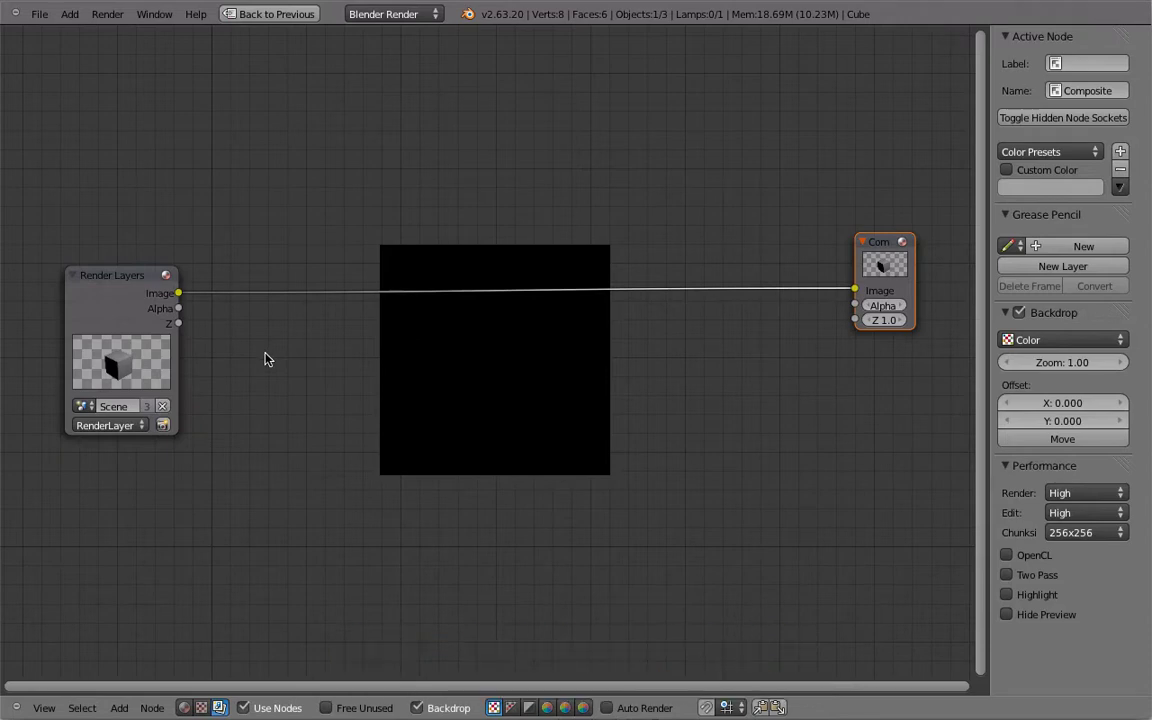
# Connect a Viewer node to the Render Layers Image output and place it above the Composite node.
pyautogui.keyDown('ctrl'); pyautogui.keyDown('shift'); pyautogui.click(152, 298); pyautogui.keyUp('shift'); pyautogui.keyUp('ctrl')
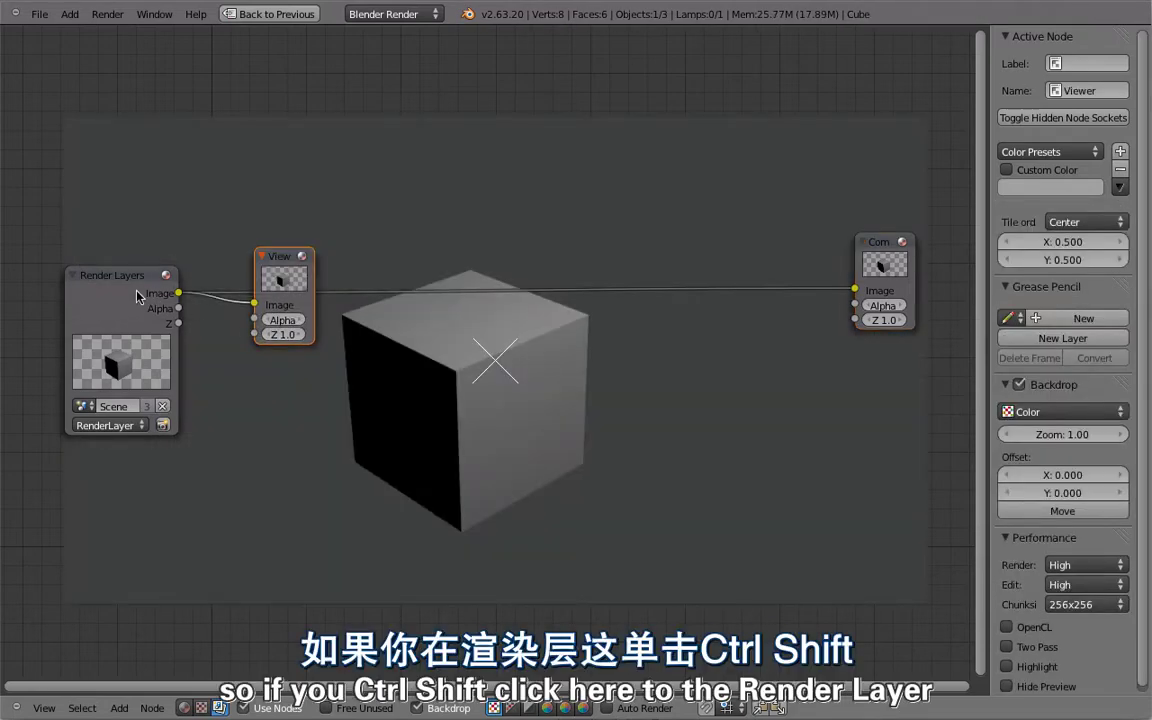
pyautogui.moveTo(280, 256); pyautogui.dragTo(780, 113)
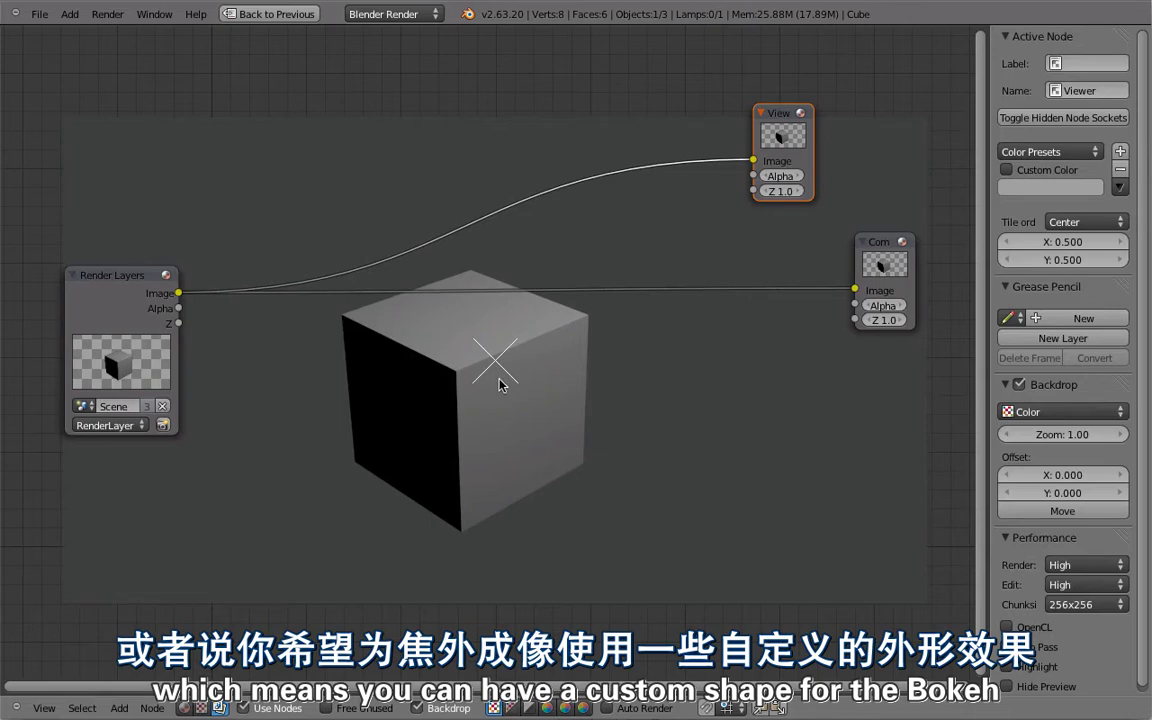
# Add a Bokeh Blur filter node and insert it into the link between Render Layers and the Viewer.
pyautogui.hotkey('shift', 'a')
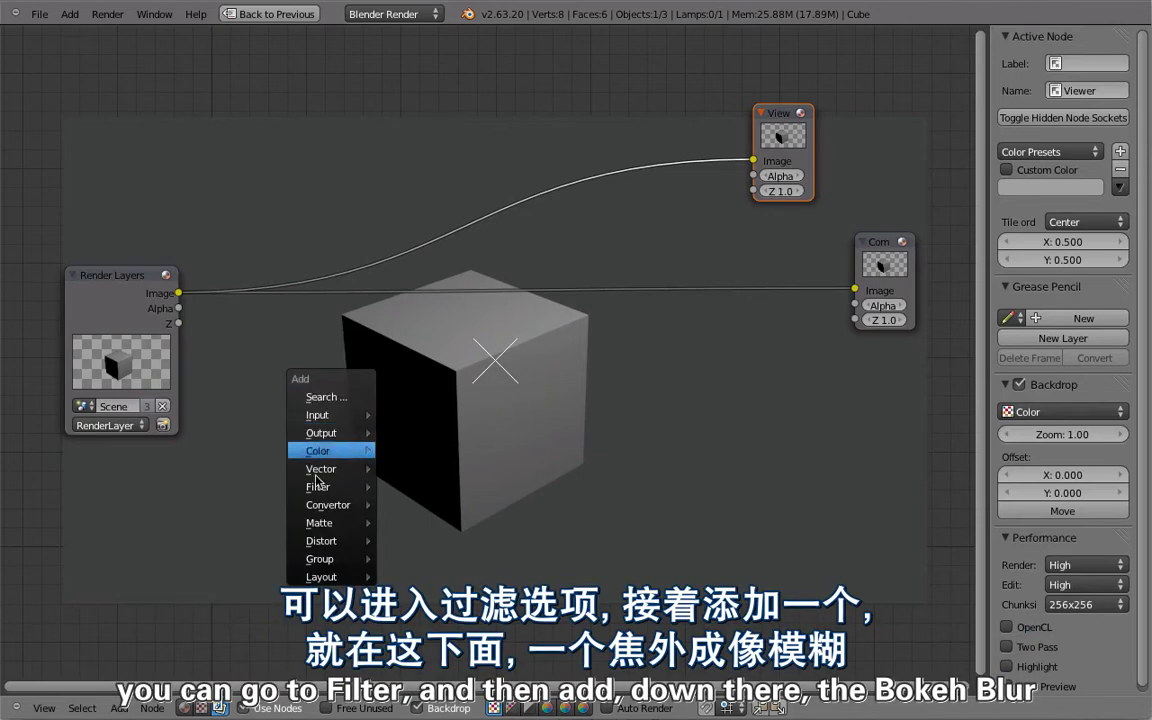
pyautogui.moveTo(318, 486)
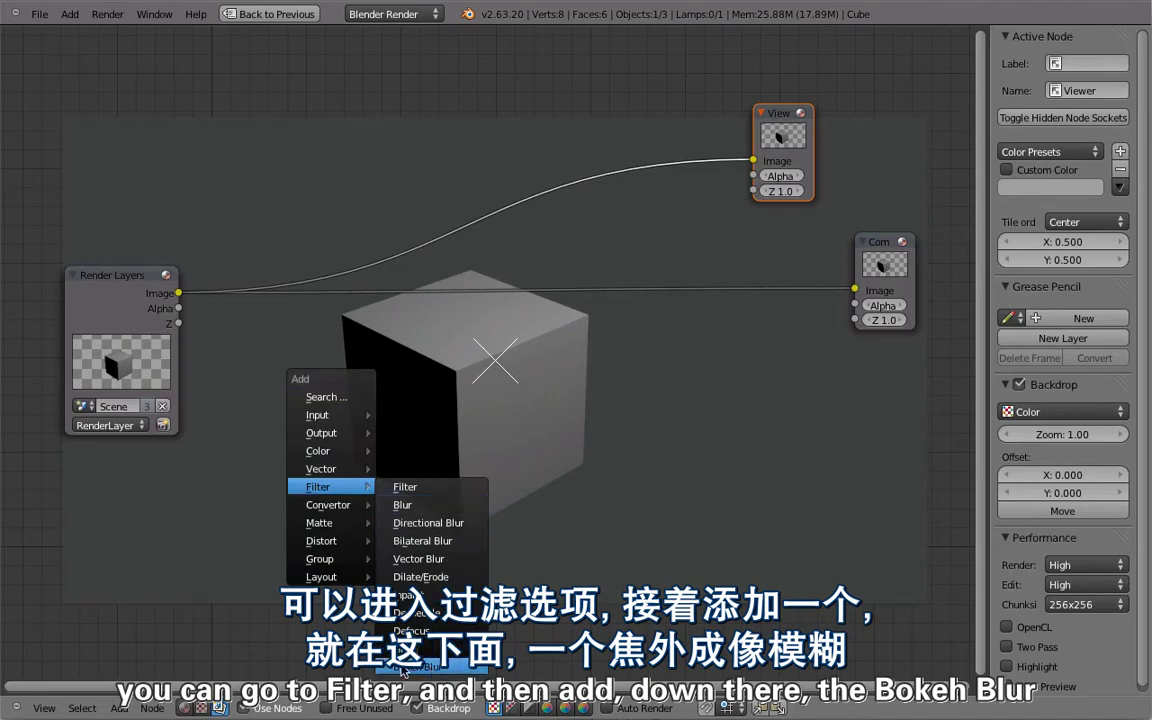
pyautogui.click(402, 666)
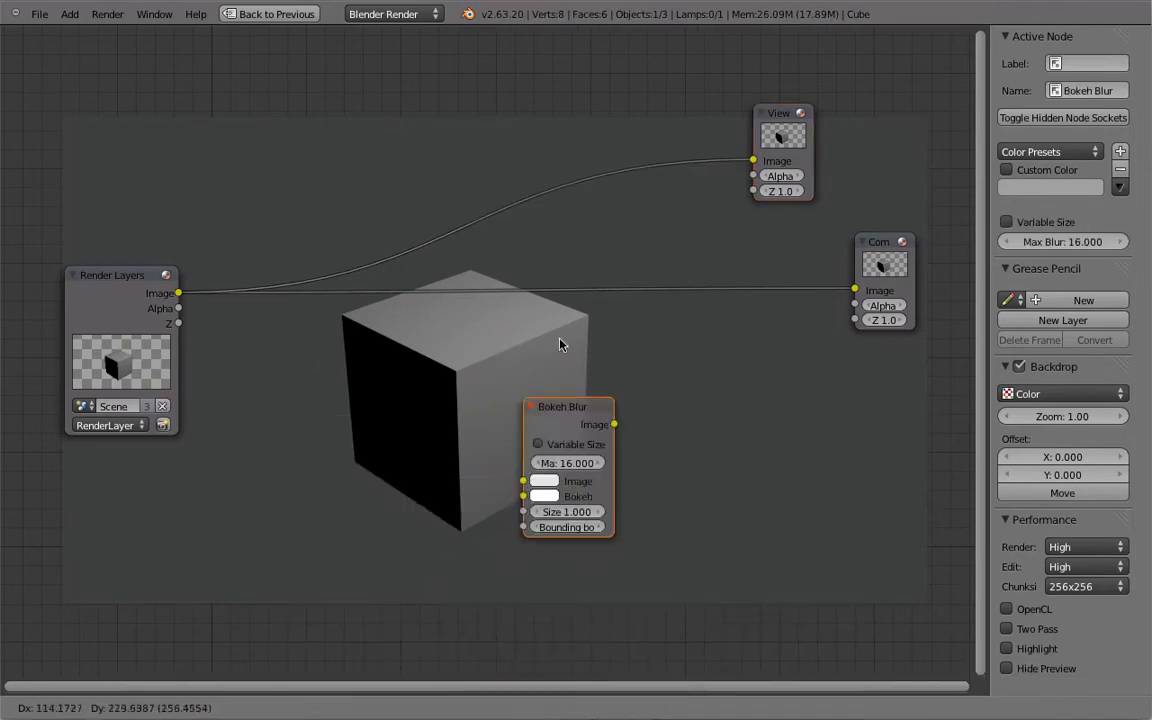
pyautogui.click(409, 347)
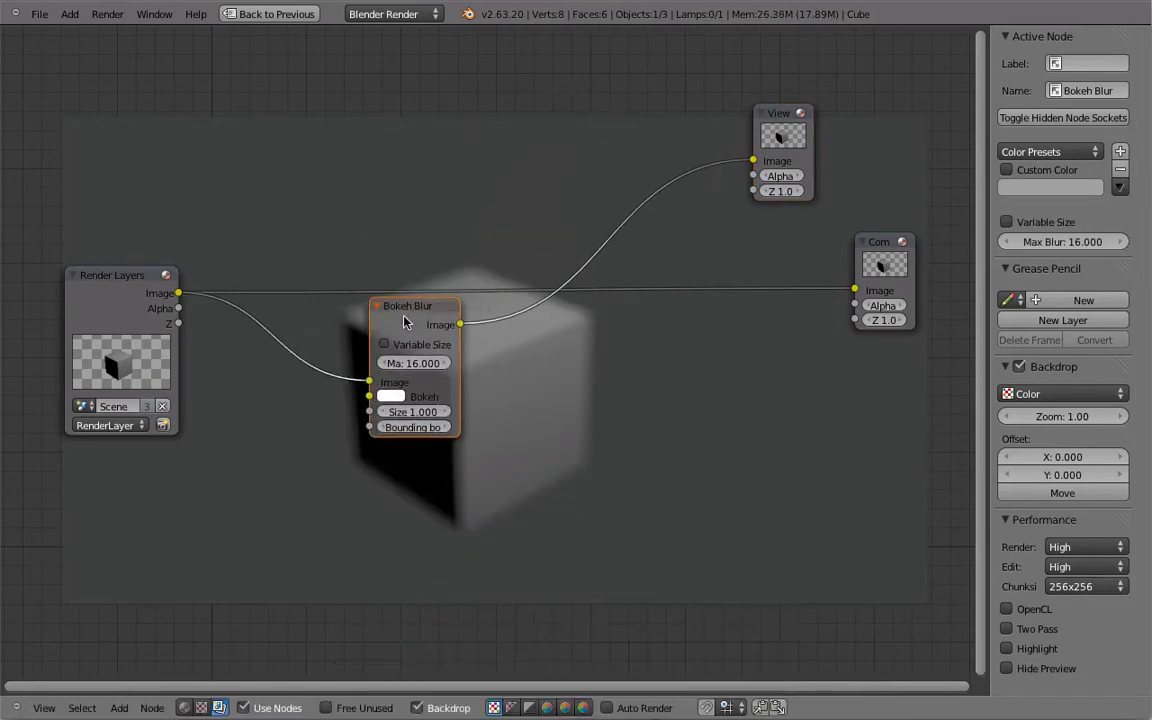
pyautogui.moveTo(439, 302); pyautogui.dragTo(613, 474, button='middle')
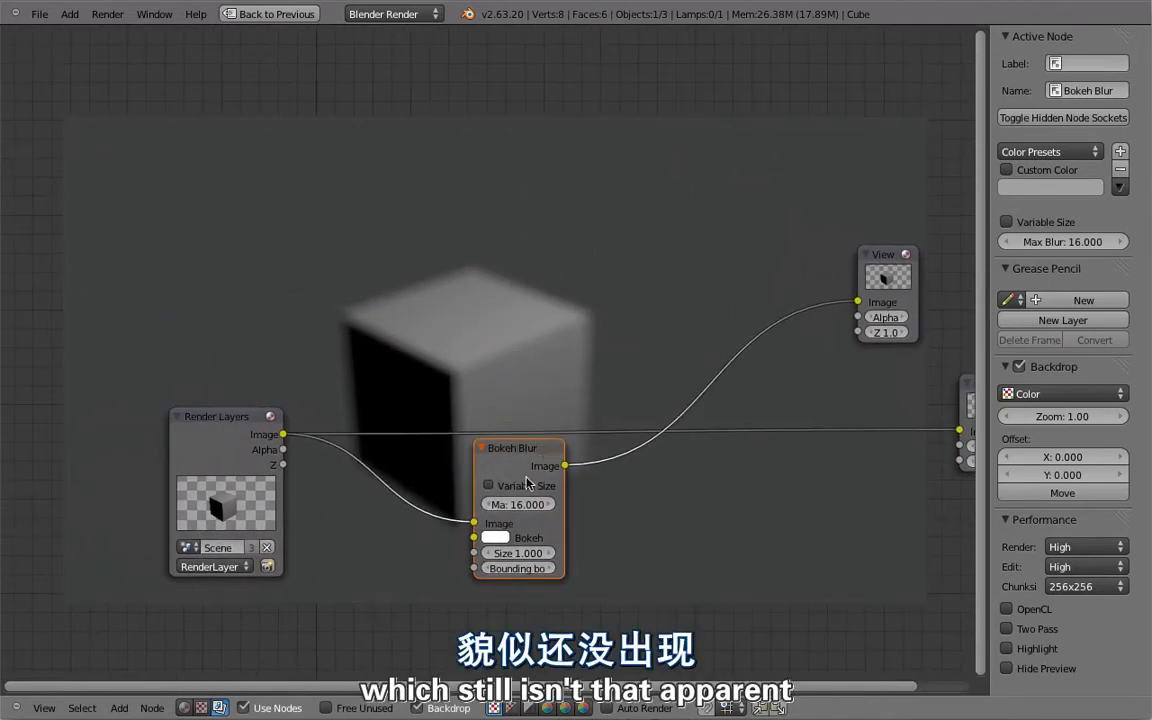
# Restore the full Compositing layout, duplicate the cube to its upper left in the camera view, and scale the copy down to a small cube.
pyautogui.hotkey('ctrl', 'Up')
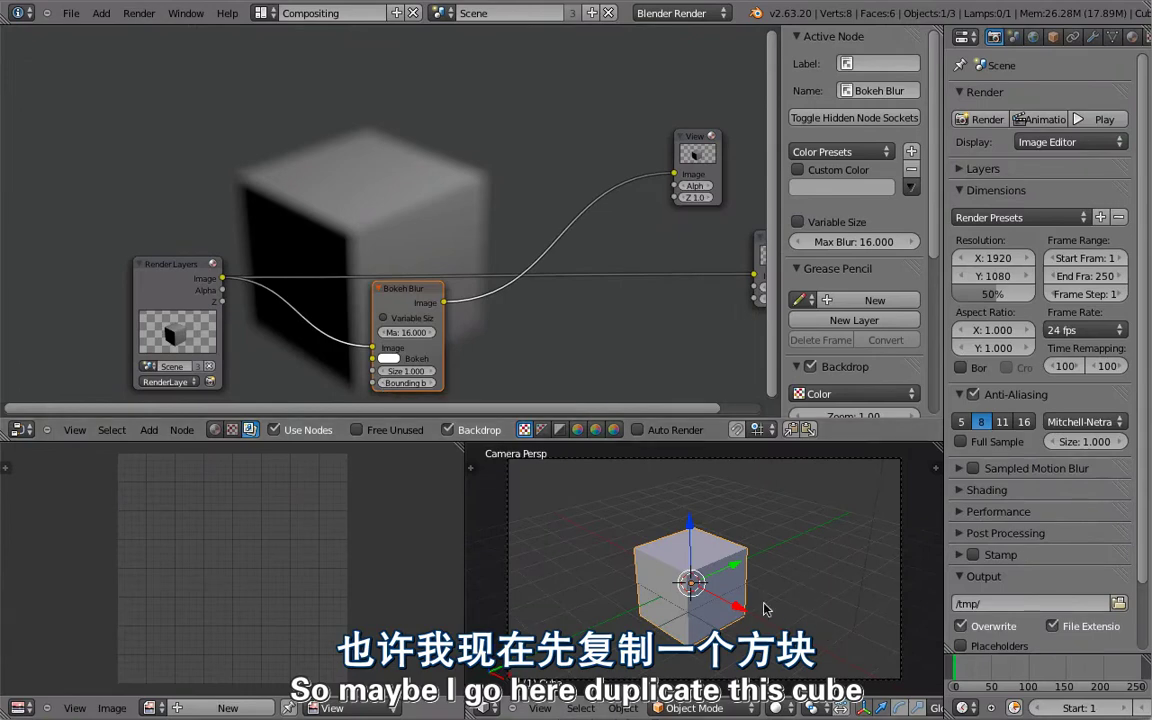
pyautogui.hotkey('shift', 'd')
pyautogui.click(697, 593)
pyautogui.press('s')
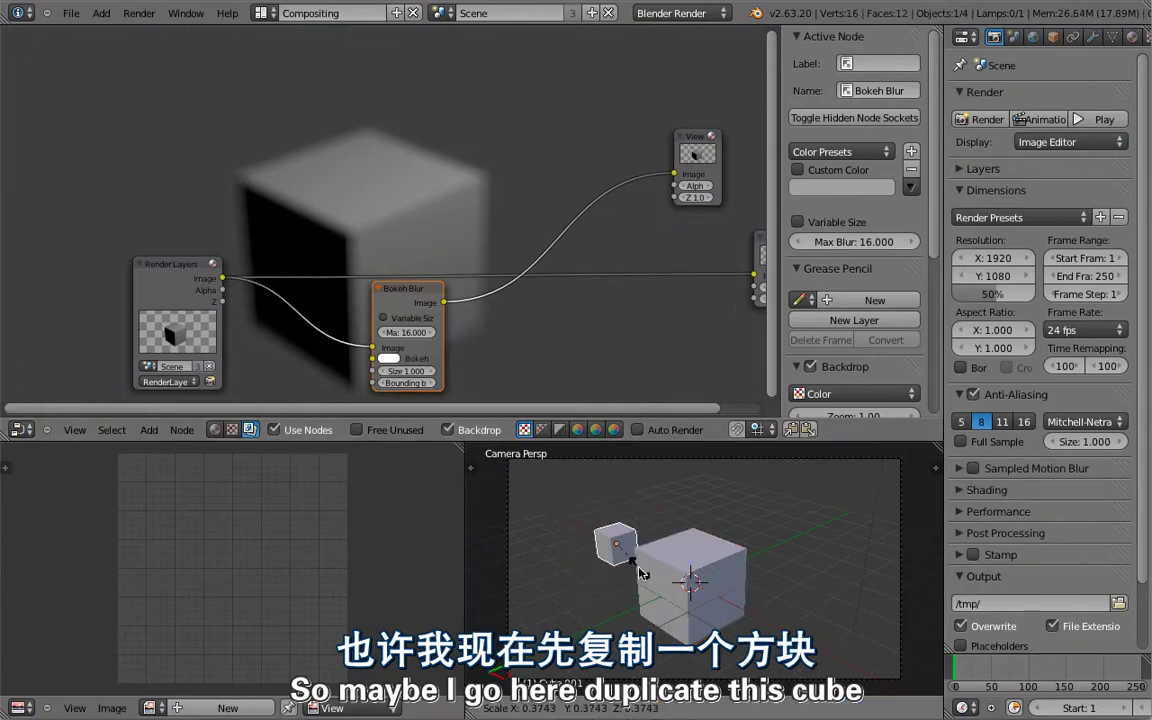
pyautogui.click(606, 538)
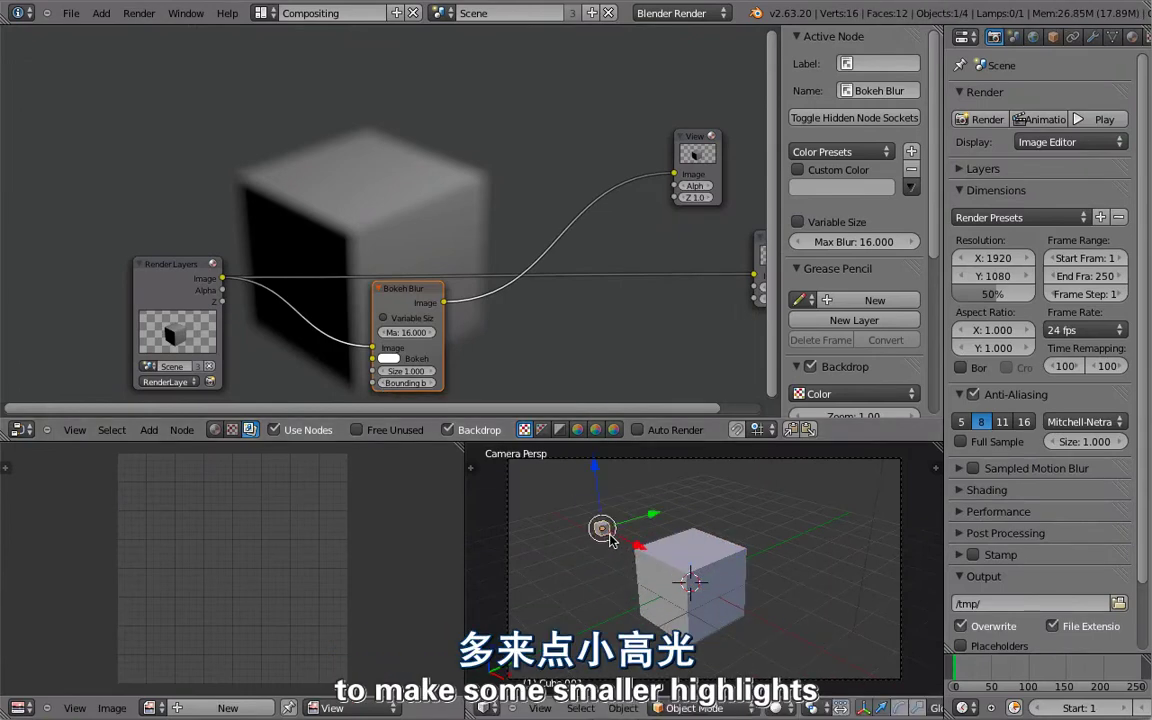
# Duplicate the small cube to the upper right of the large cube and adjust the copy's scale.
pyautogui.hotkey('shift', 'd')
pyautogui.click(864, 515)
pyautogui.press('s')
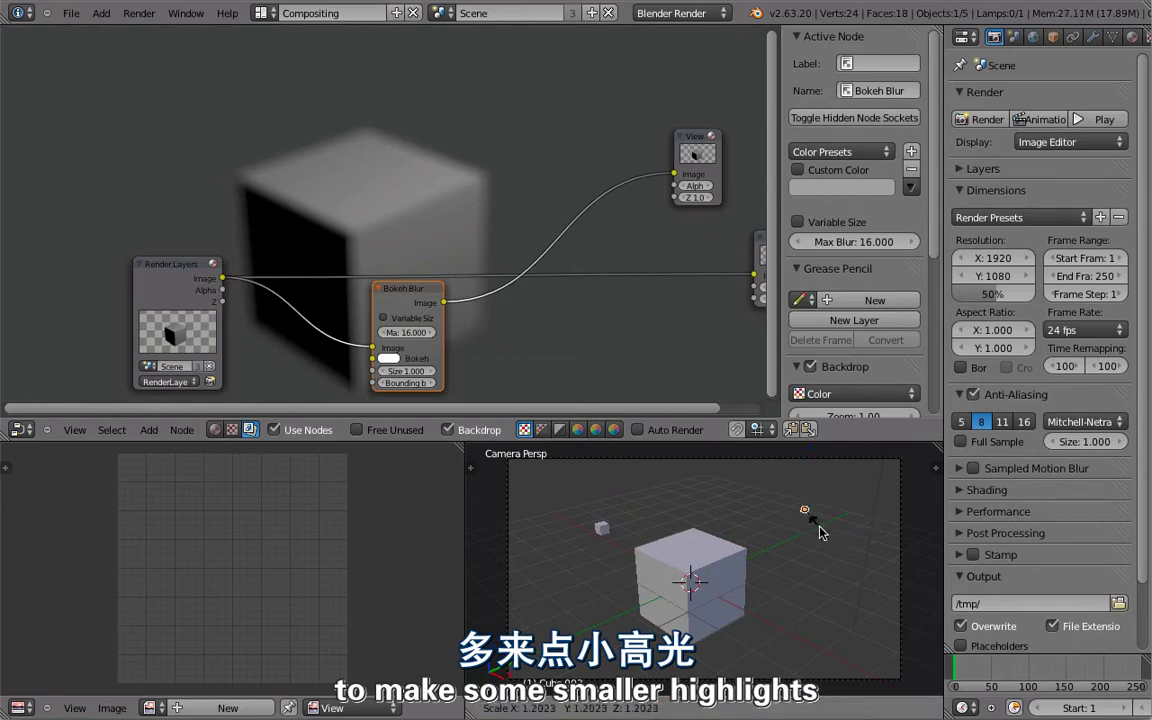
pyautogui.click(811, 529)
# Make the material of the small cube at the upper right of the camera view shadeless and render the scene.
pyautogui.click(1132, 38)
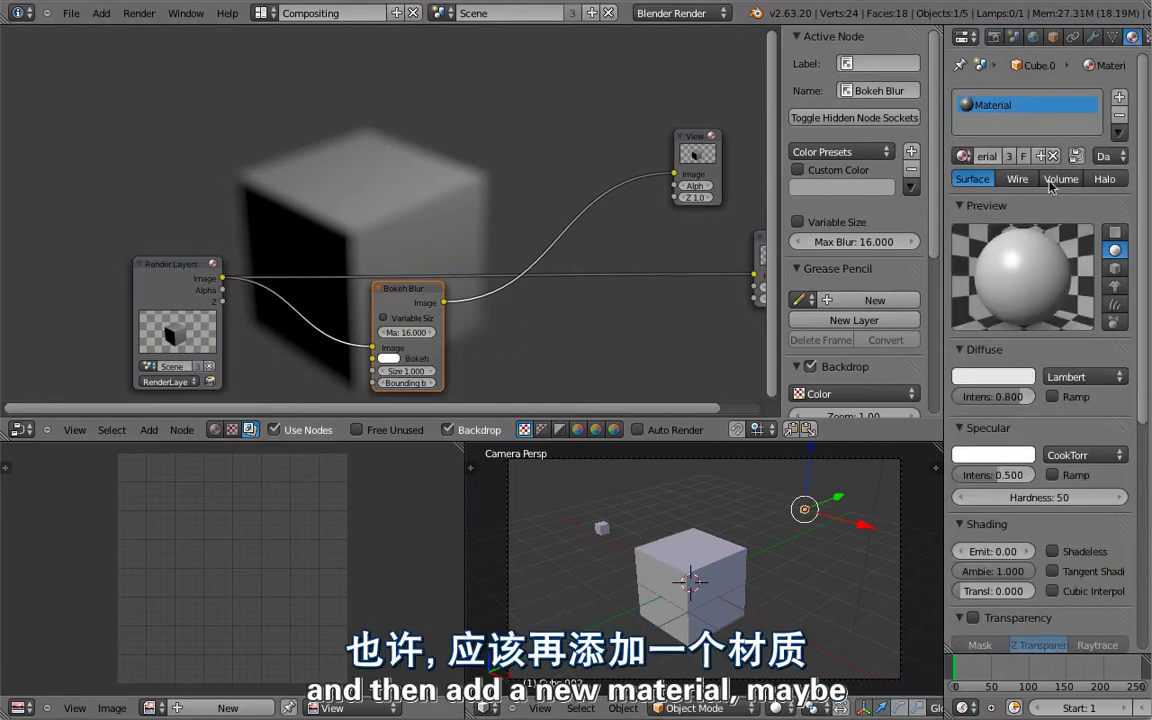
pyautogui.click(1055, 551)
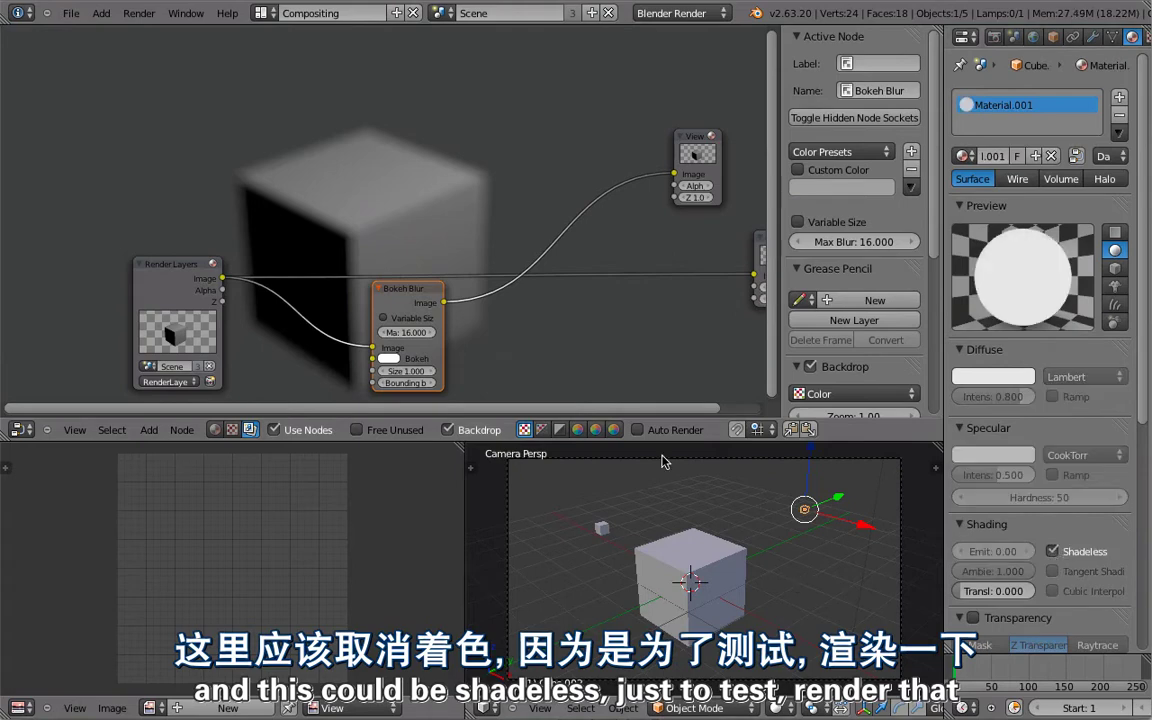
pyautogui.press('F12')
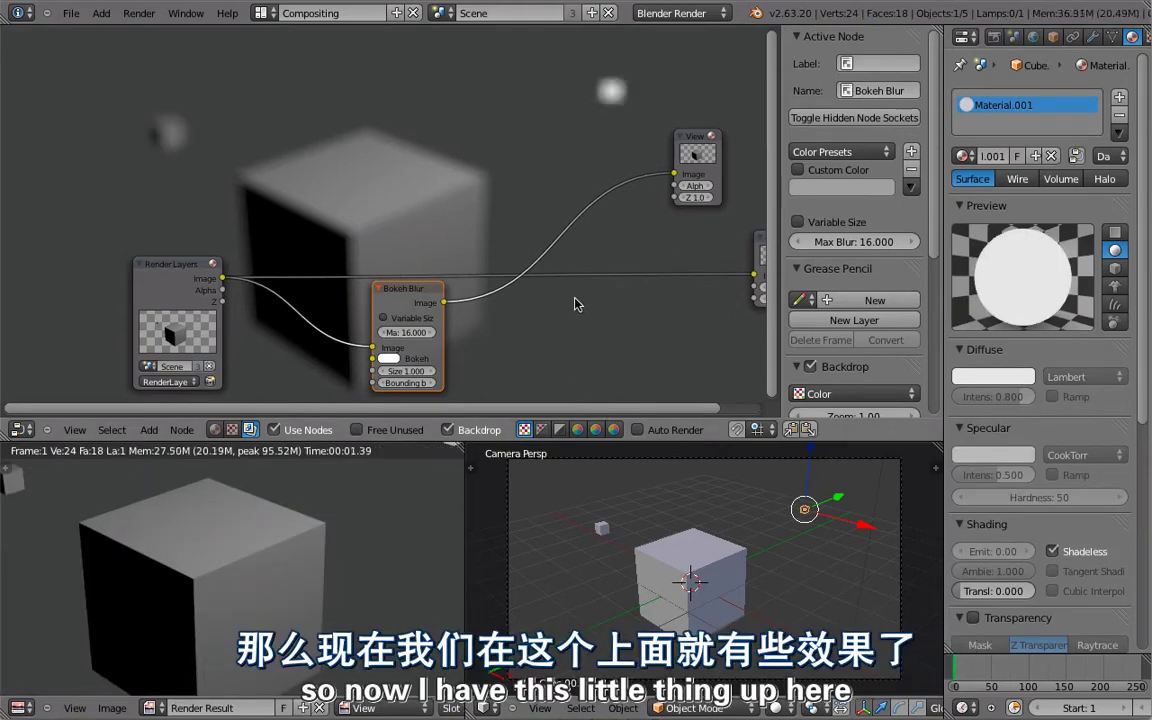
# Maximize the node editor and widen the Bokeh Blur node until its setting names are fully readable.
pyautogui.hotkey('ctrl', 'Up')
pyautogui.moveTo(699, 286); pyautogui.dragTo(706, 238, button='middle')
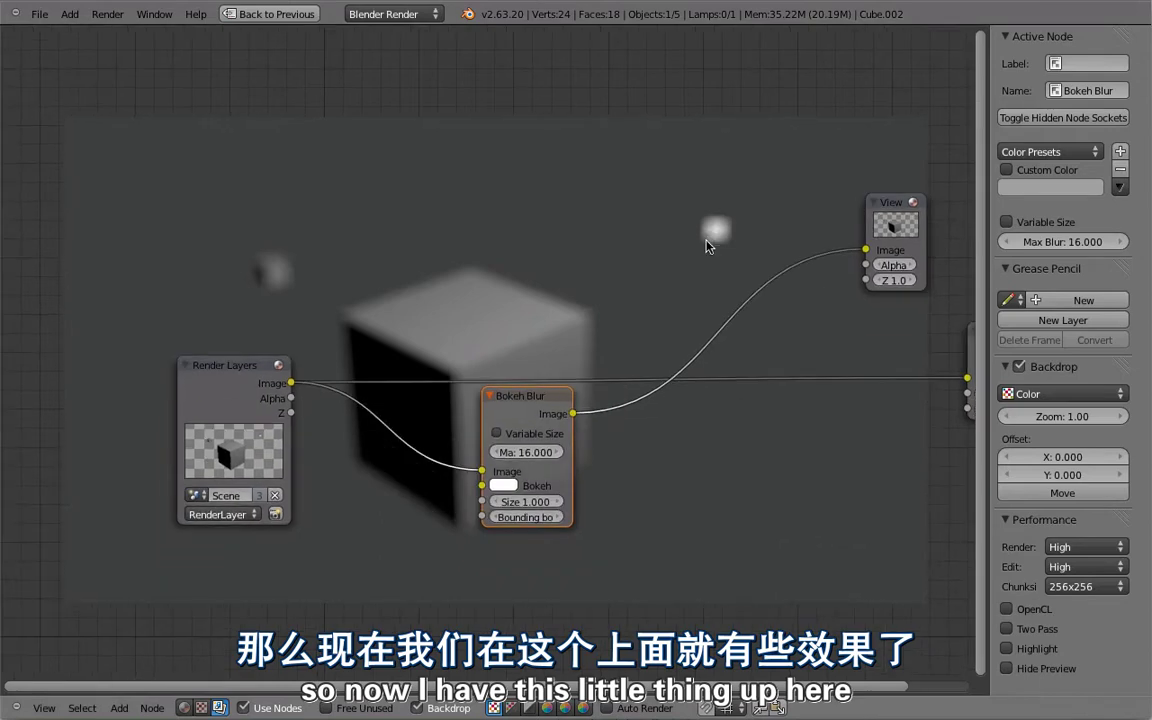
pyautogui.moveTo(635, 425); pyautogui.dragTo(656, 388, button='middle')
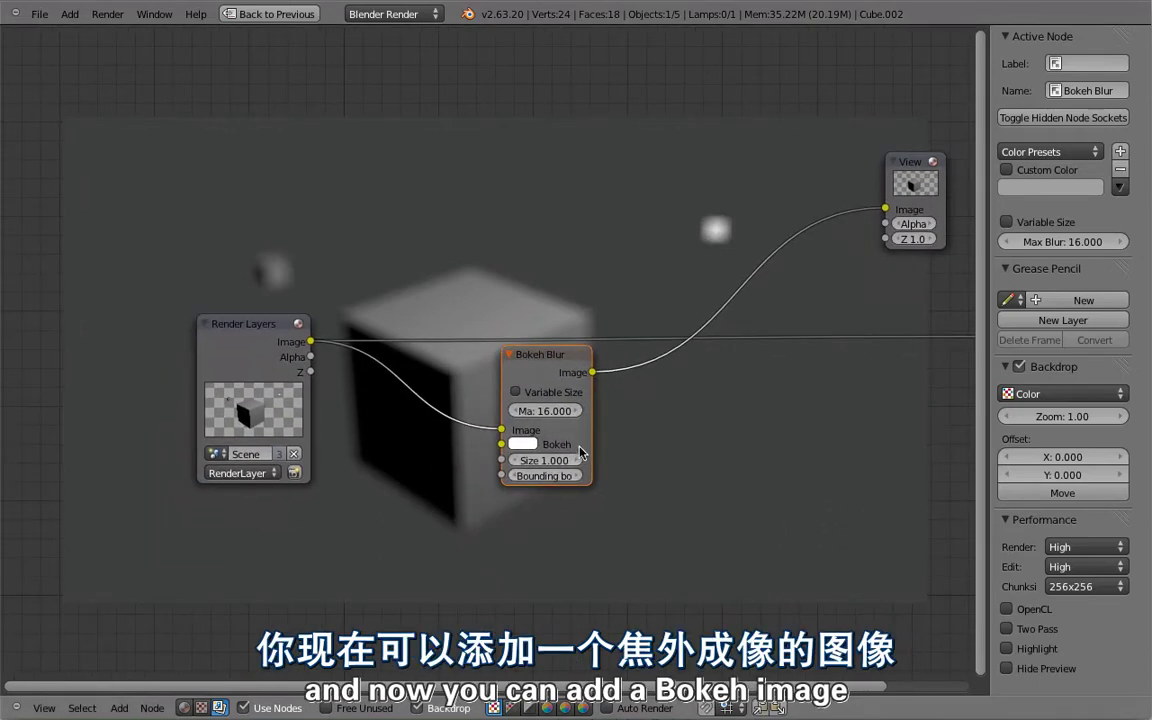
pyautogui.moveTo(585, 440); pyautogui.dragTo(622, 432)
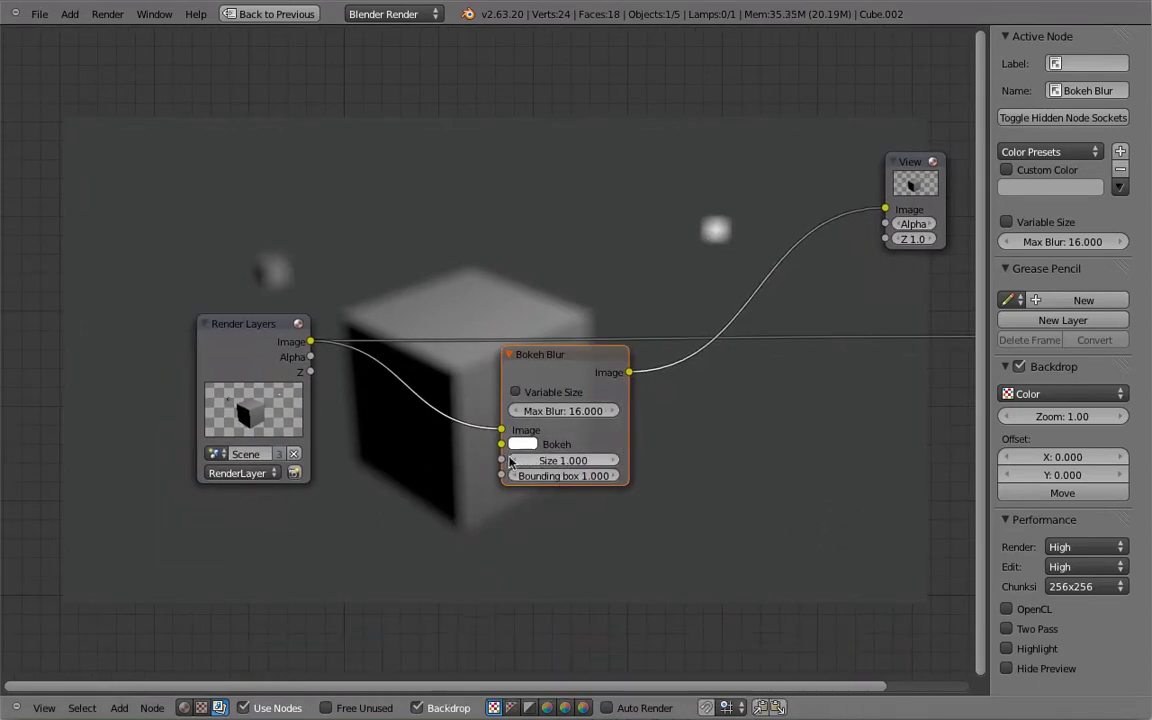
pyautogui.moveTo(618, 410); pyautogui.dragTo(688, 410, button='middle')
pyautogui.moveTo(472, 474); pyautogui.dragTo(507, 375, button='middle')
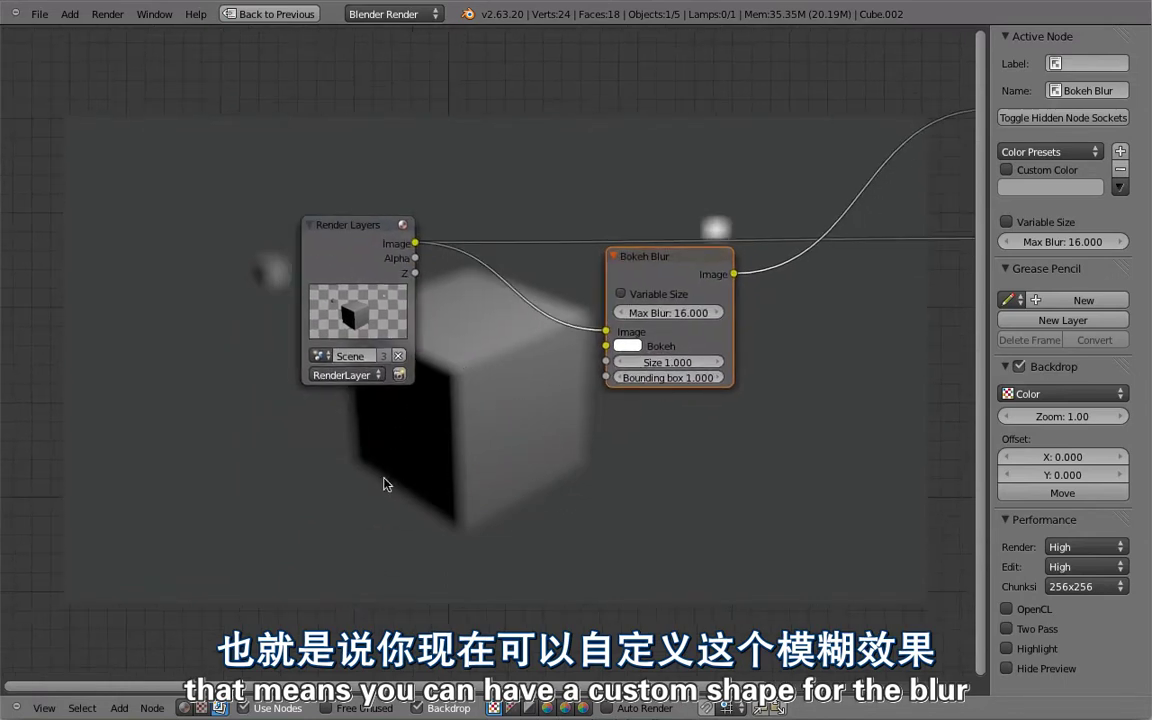
# Add a Bokeh Image input node below Render Layers and connect its Image output to the Bokeh Blur's Bokeh input.
pyautogui.hotkey('shift', 'a')
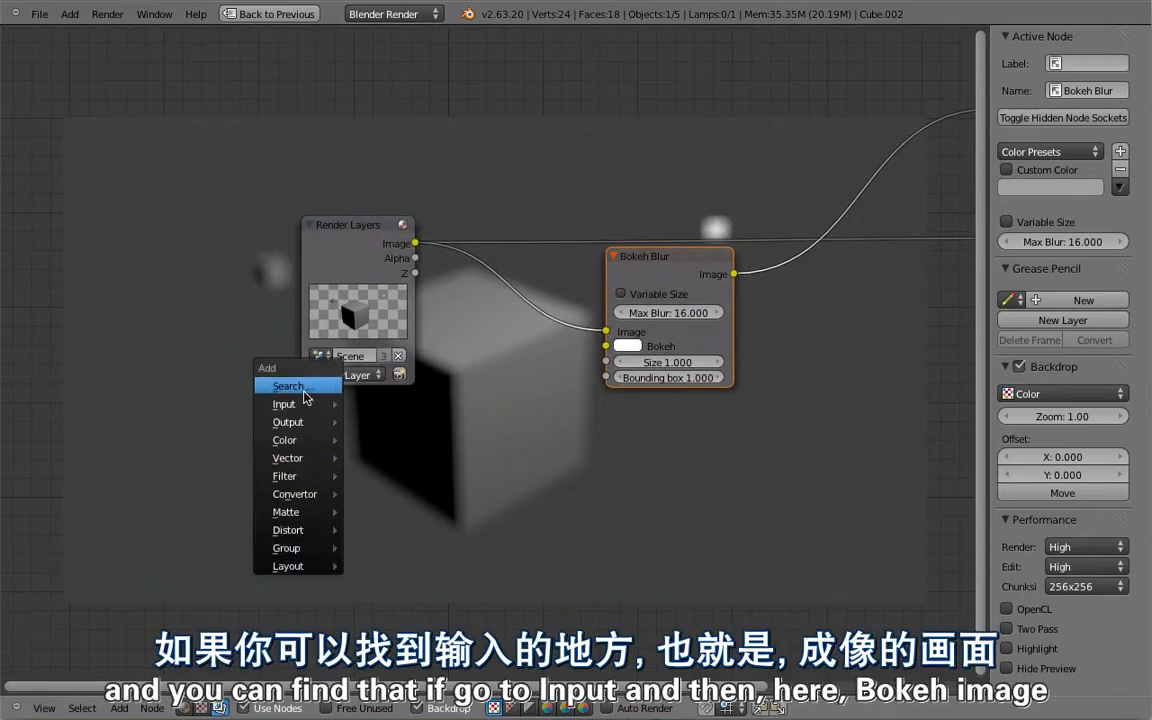
pyautogui.moveTo(302, 409)
pyautogui.click(389, 530)
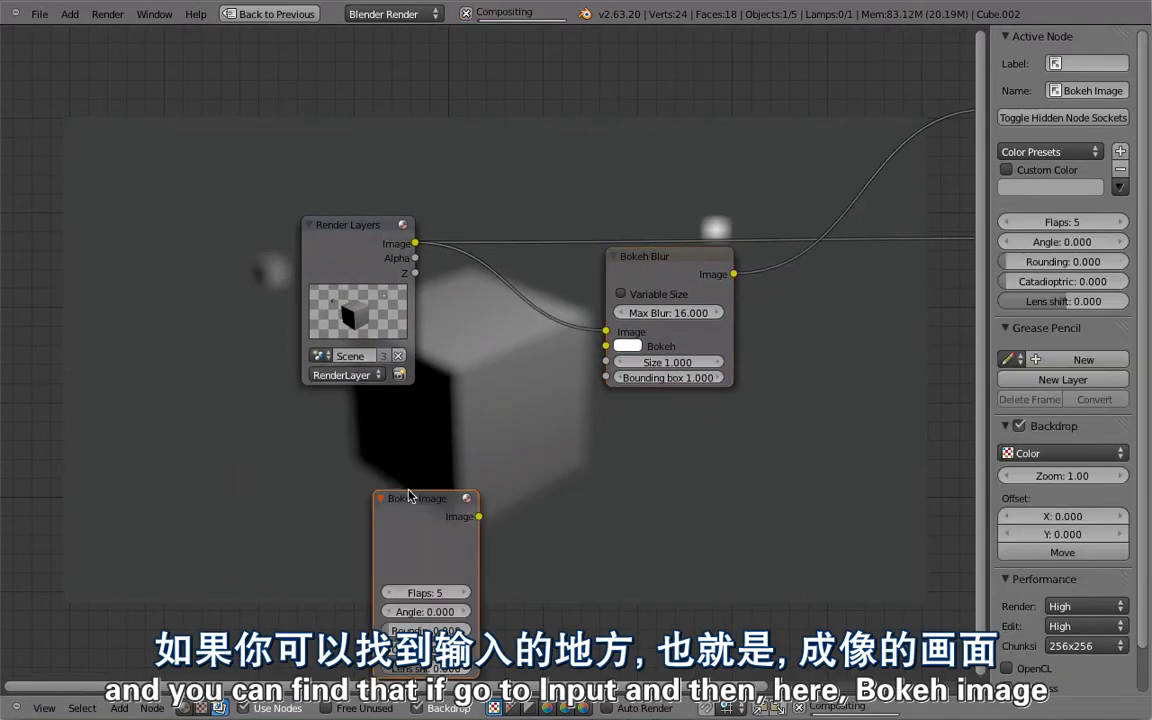
pyautogui.click(273, 449)
pyautogui.moveTo(353, 479); pyautogui.dragTo(606, 346)
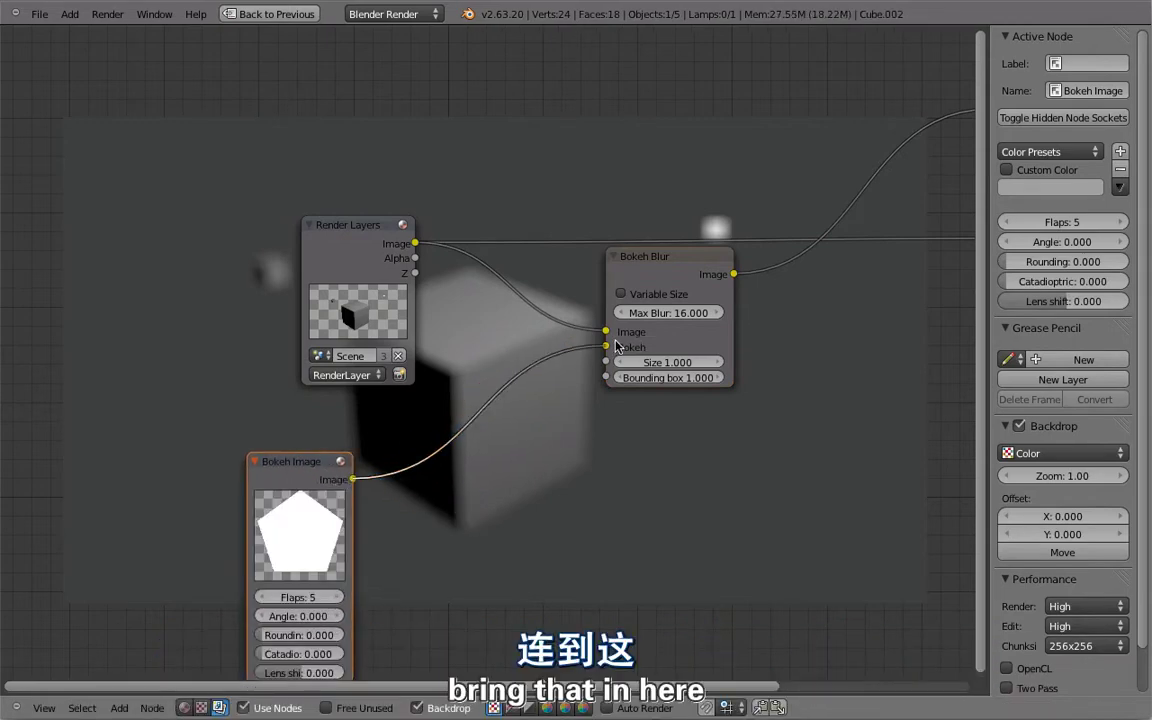
# Set the Bokeh Blur node's Size to 2.
pyautogui.moveTo(648, 366); pyautogui.dragTo(640, 408, button='middle')
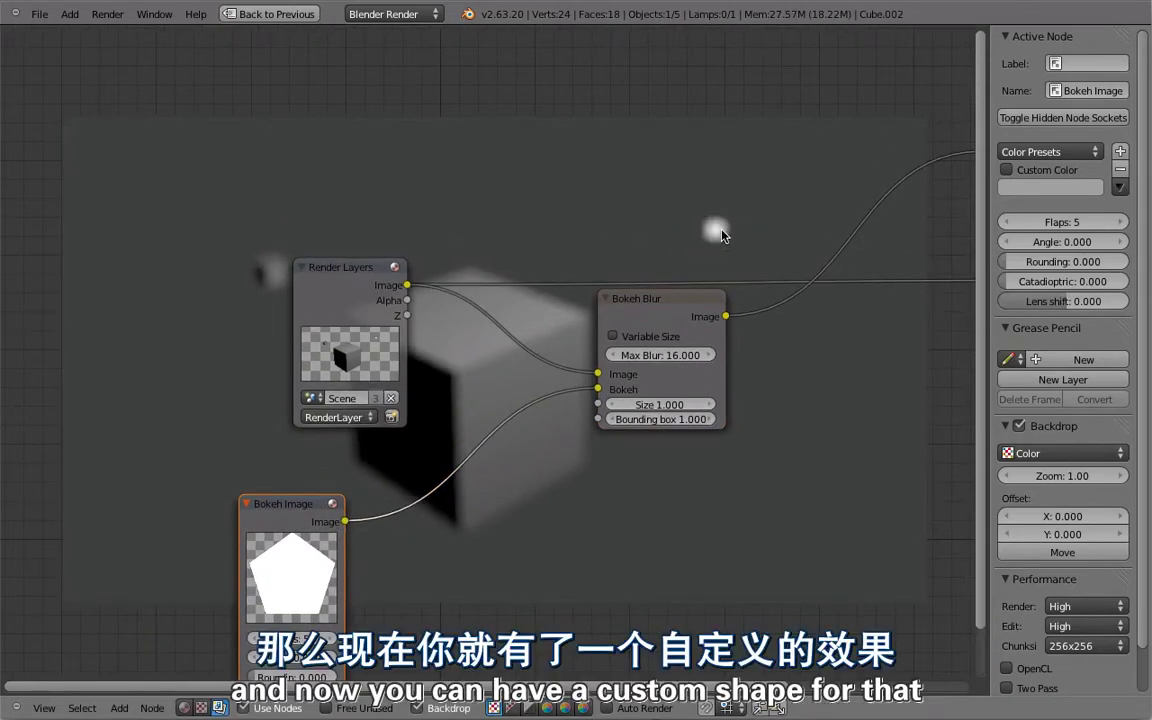
pyautogui.moveTo(682, 487); pyautogui.dragTo(546, 347, button='middle')
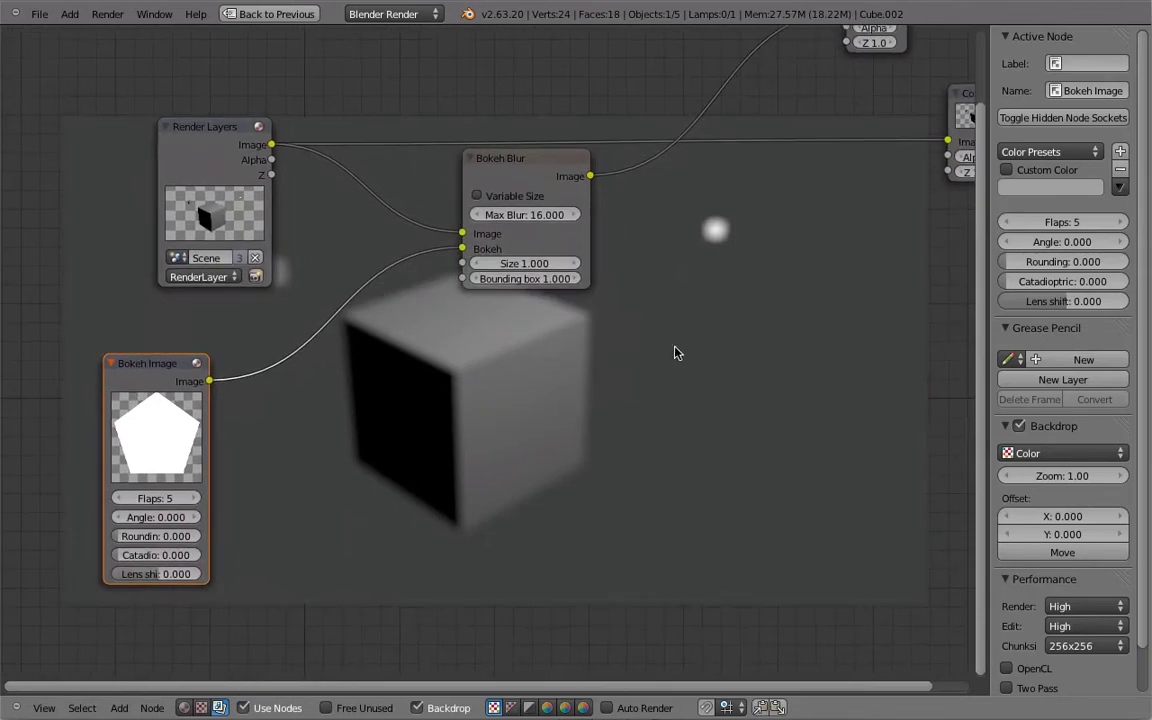
pyautogui.click(520, 264)
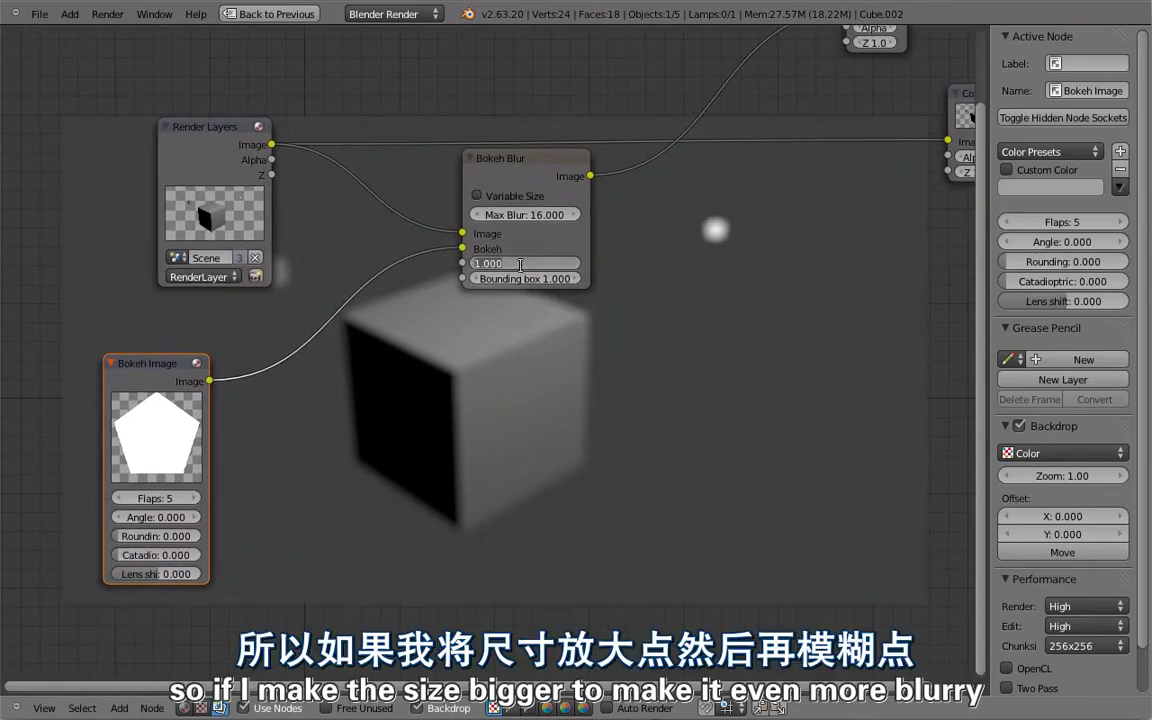
pyautogui.write('2')
pyautogui.press('Return')
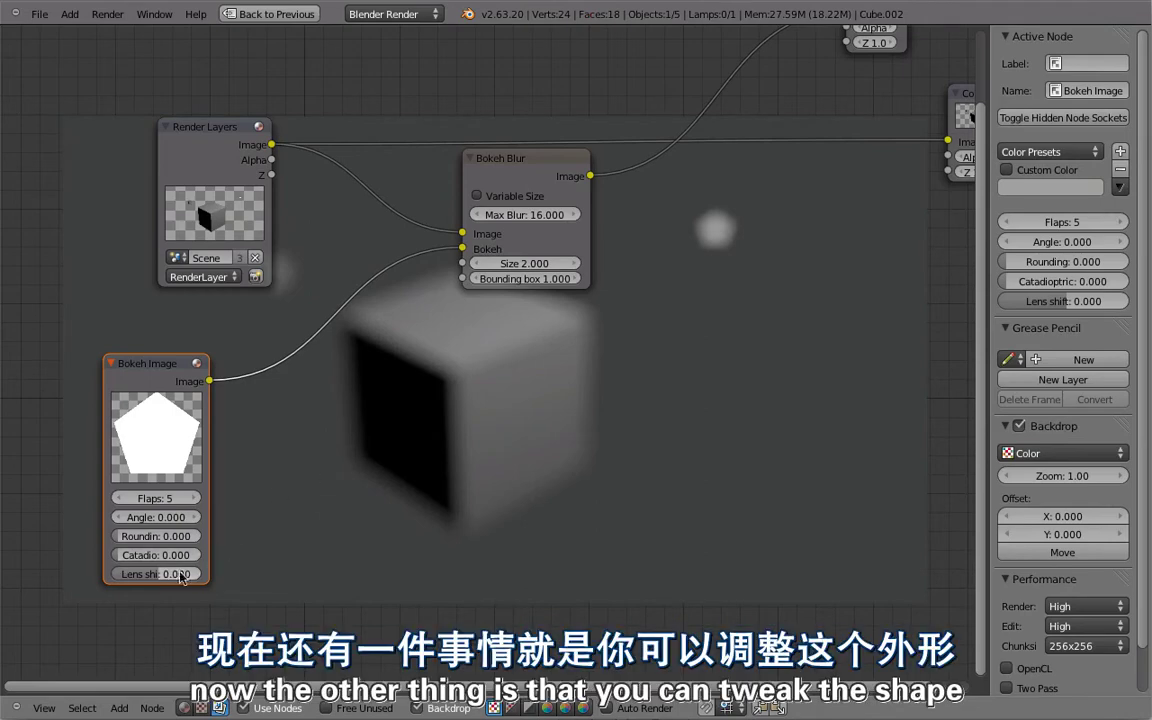
# Enlarge the Bokeh Image node beneath Render Layers and try a Lens shift of -0.718 before settling on -0.03315.
pyautogui.moveTo(208, 571); pyautogui.dragTo(258, 548)
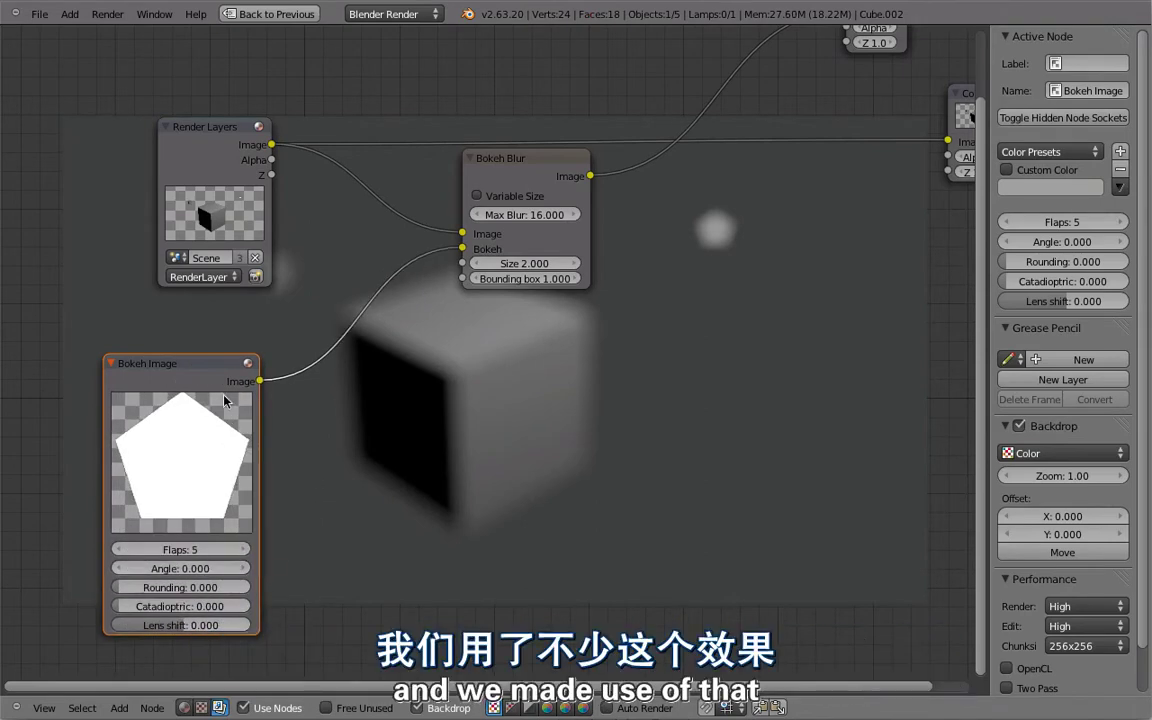
pyautogui.moveTo(202, 363); pyautogui.dragTo(215, 301)
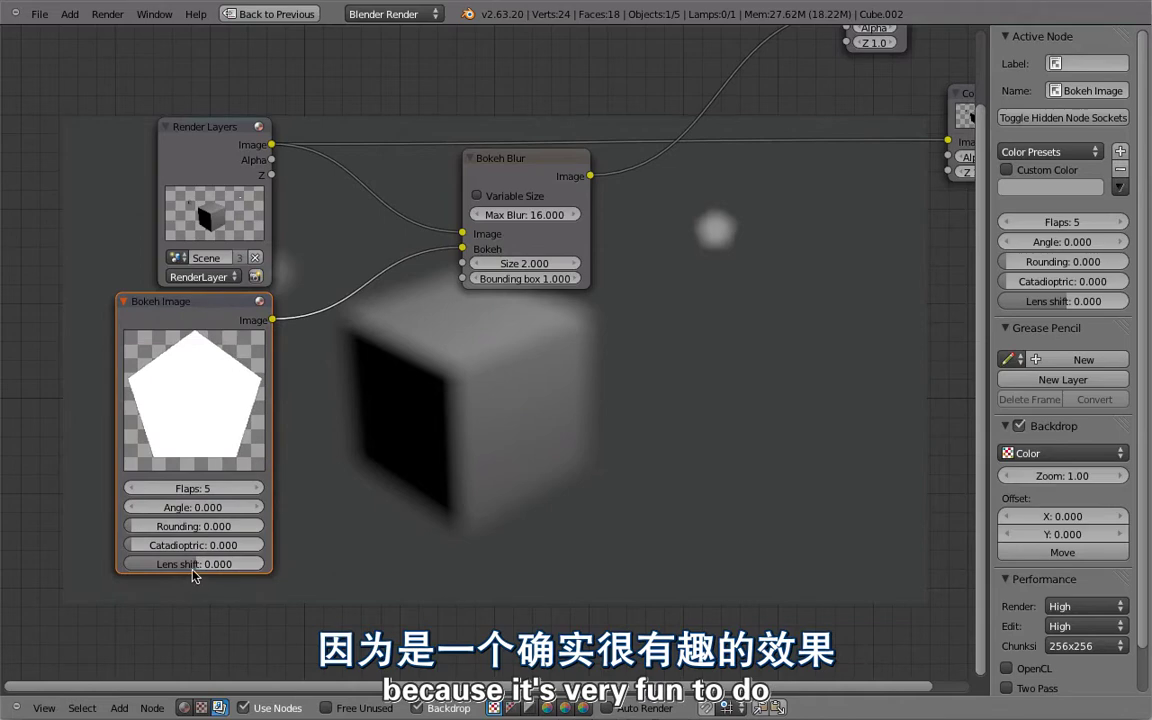
pyautogui.moveTo(196, 567); pyautogui.dragTo(147, 564)
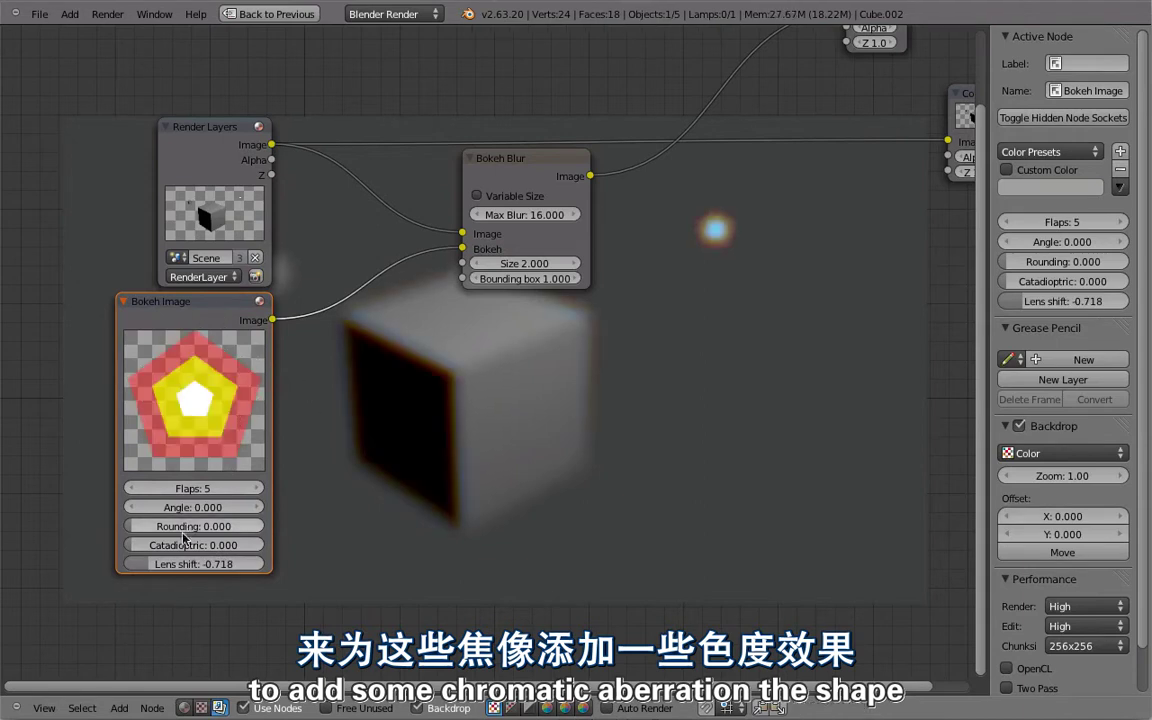
pyautogui.moveTo(174, 563); pyautogui.dragTo(140, 560)
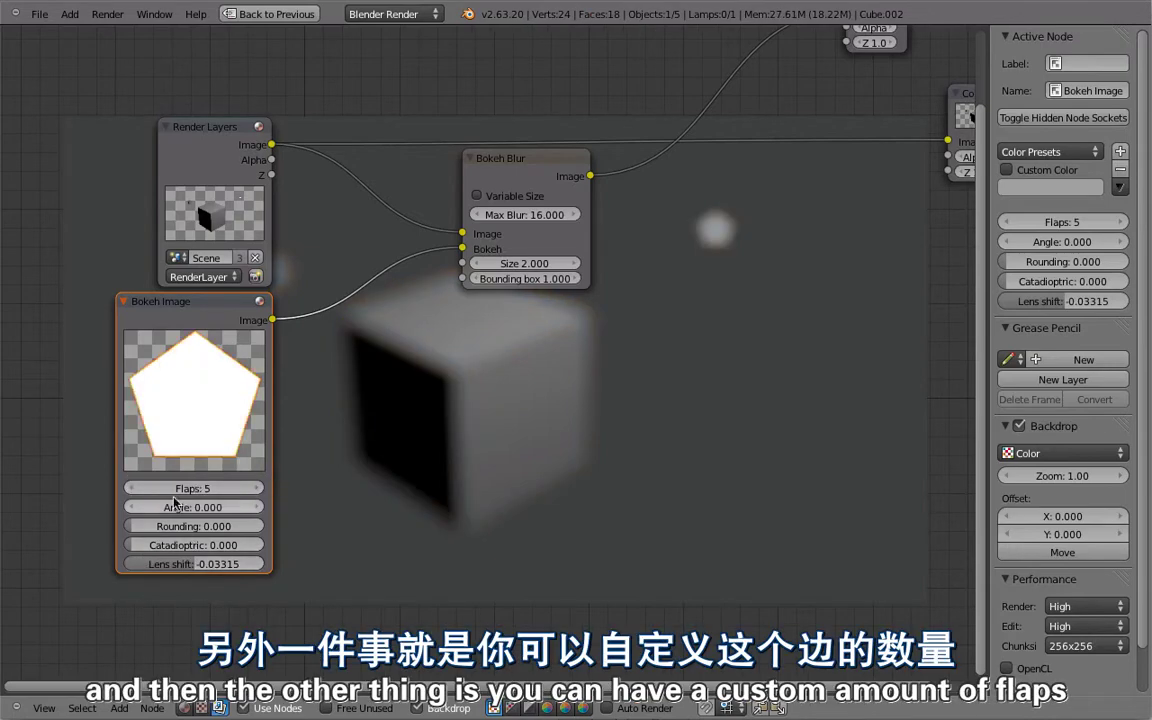
# Shape the Bokeh Image with 7 flaps, a Rounding of 0.238 and a Catadioptric value of 0.475.
pyautogui.click(257, 489)
pyautogui.click(257, 489)
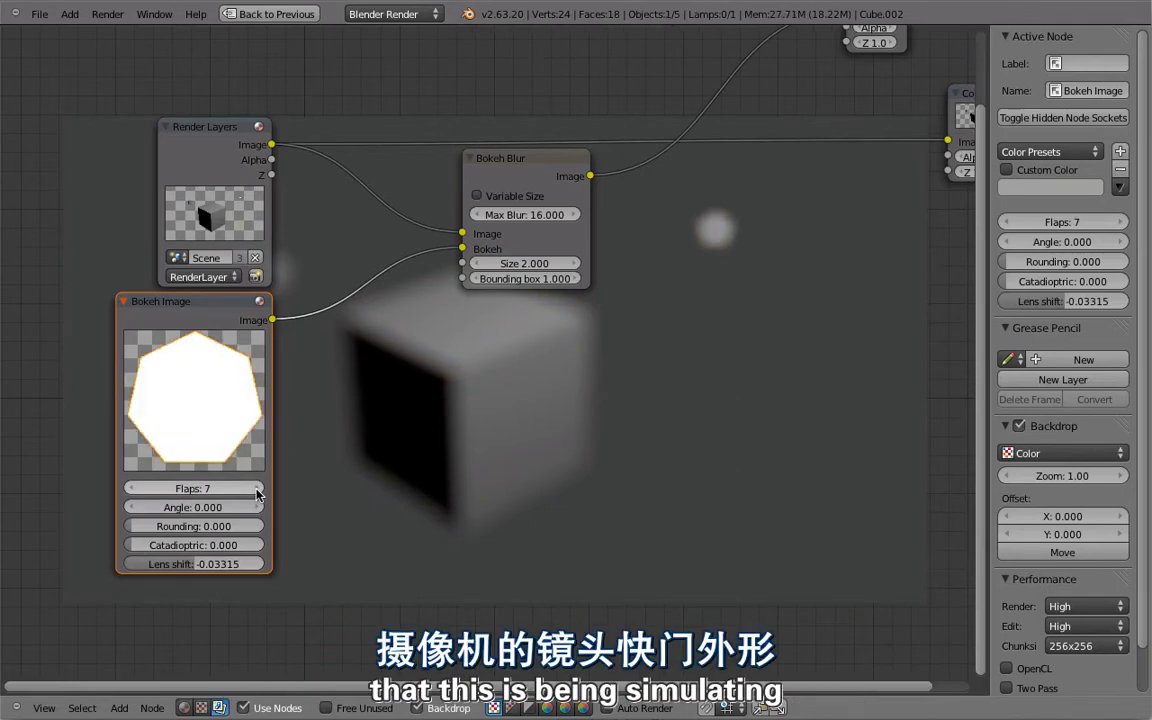
pyautogui.moveTo(149, 537); pyautogui.dragTo(192, 566)
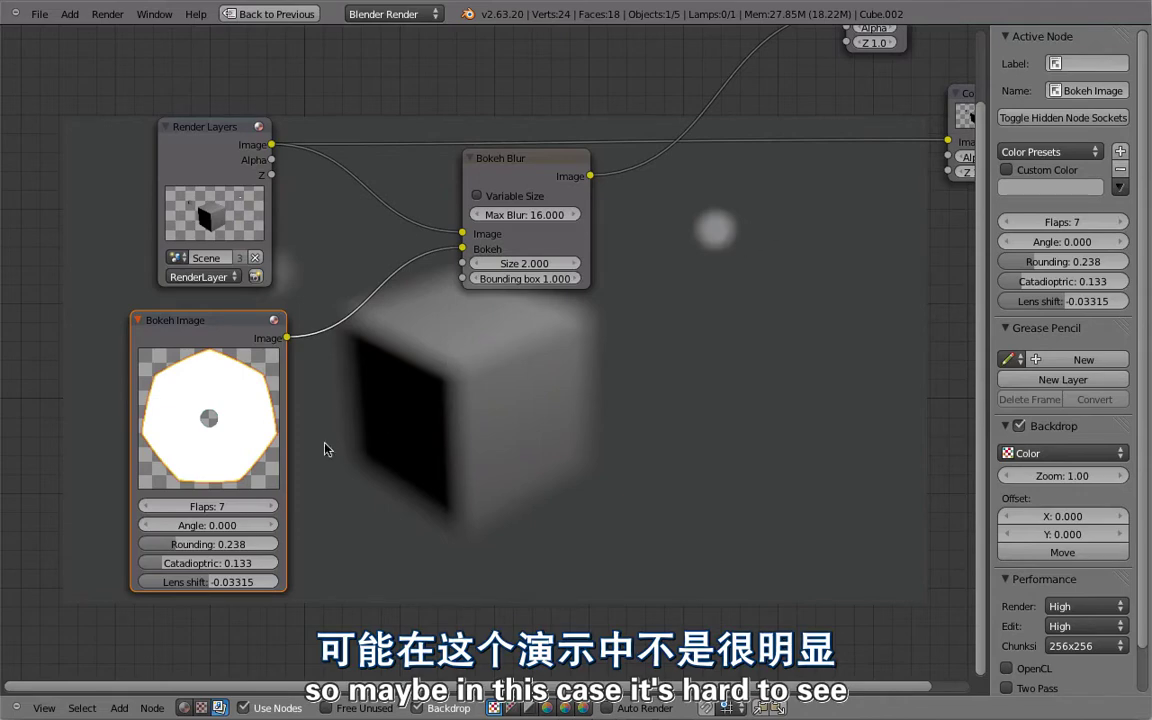
pyautogui.moveTo(170, 563); pyautogui.dragTo(830, 230)
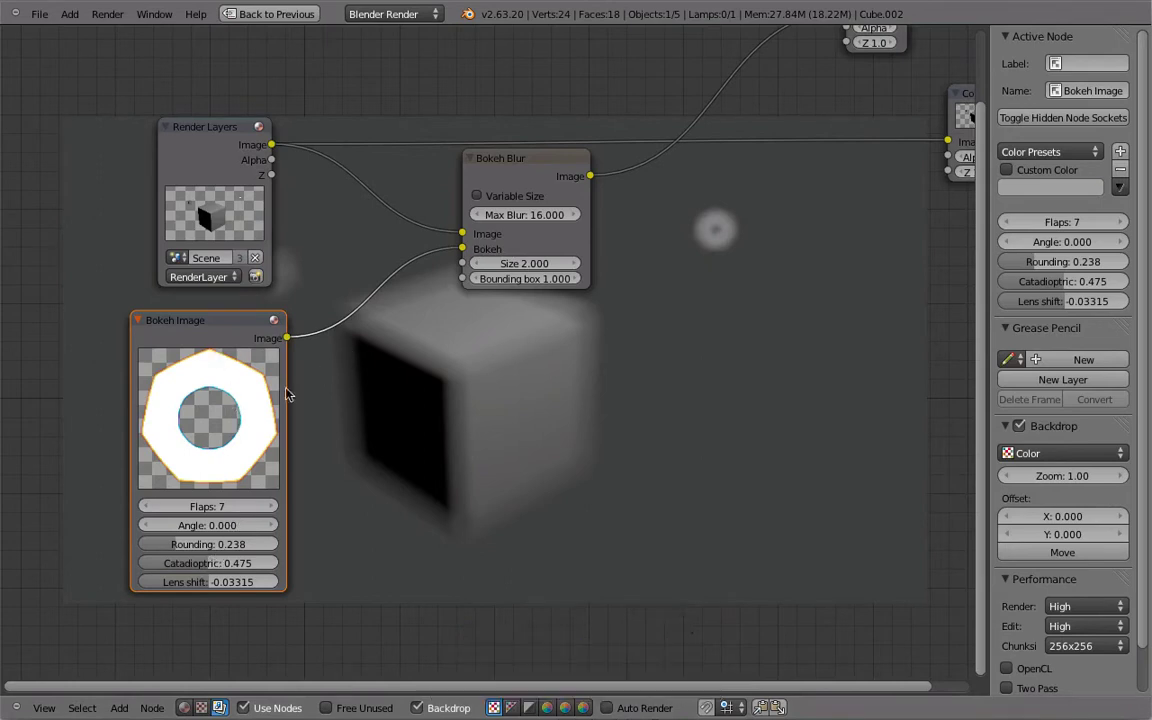
# Reduce the Bokeh Blur node's Size to 0.1, then raise it in small increments to 0.3.
pyautogui.click(524, 263)
pyautogui.write('0.1')
pyautogui.press('Return')
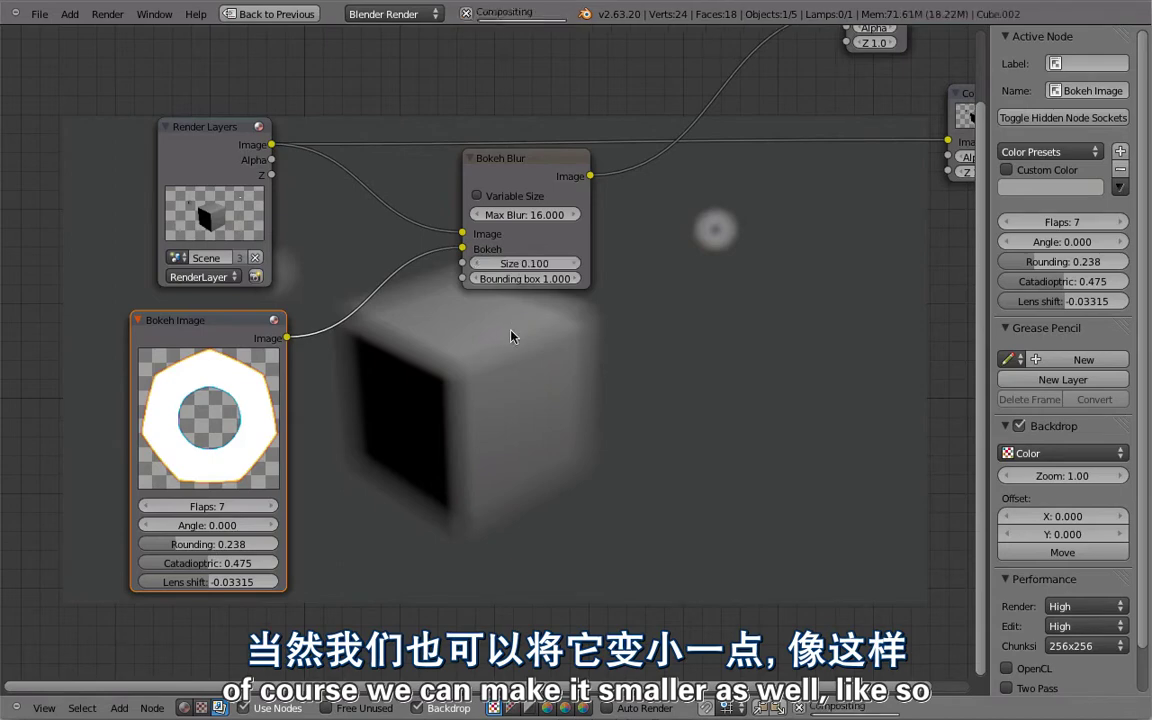
pyautogui.click(549, 267)
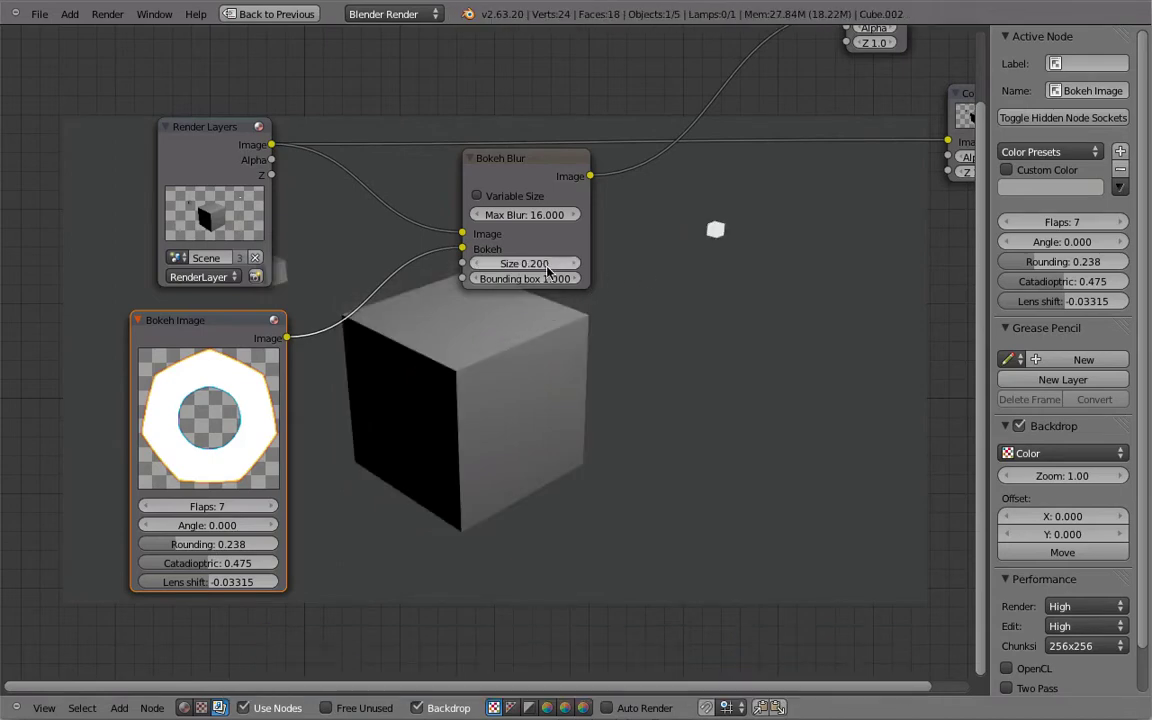
pyautogui.keyDown('ctrl'); pyautogui.scroll(2, 547, 268); pyautogui.keyUp('ctrl')
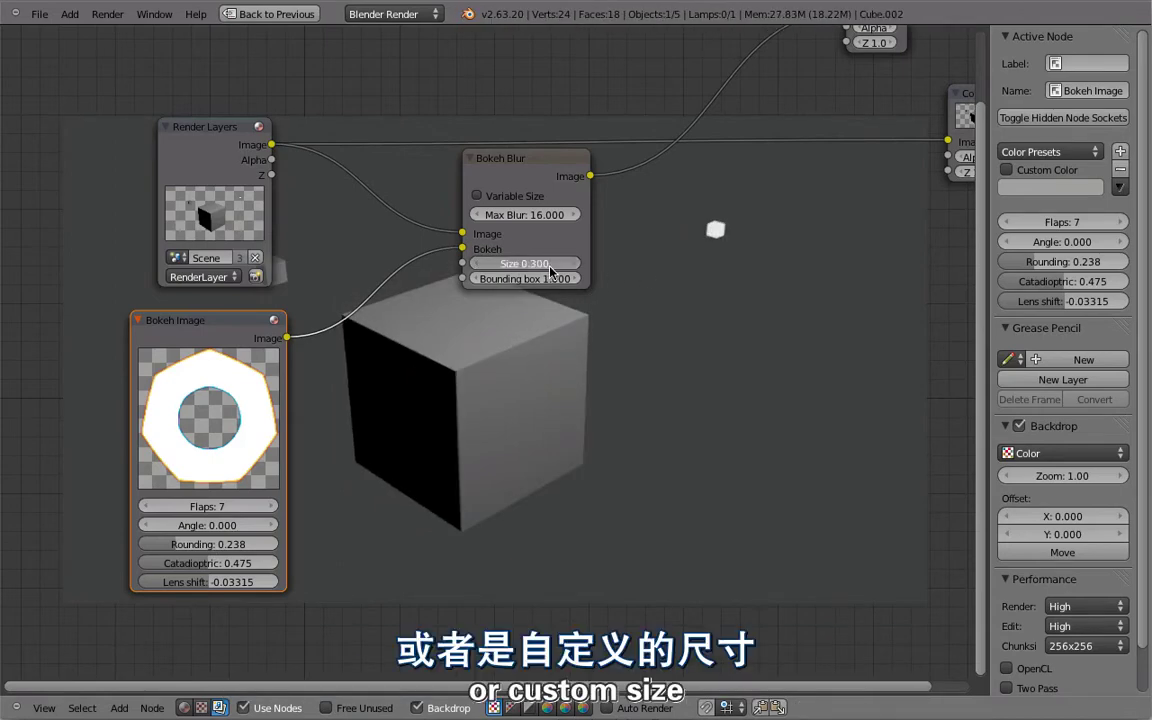
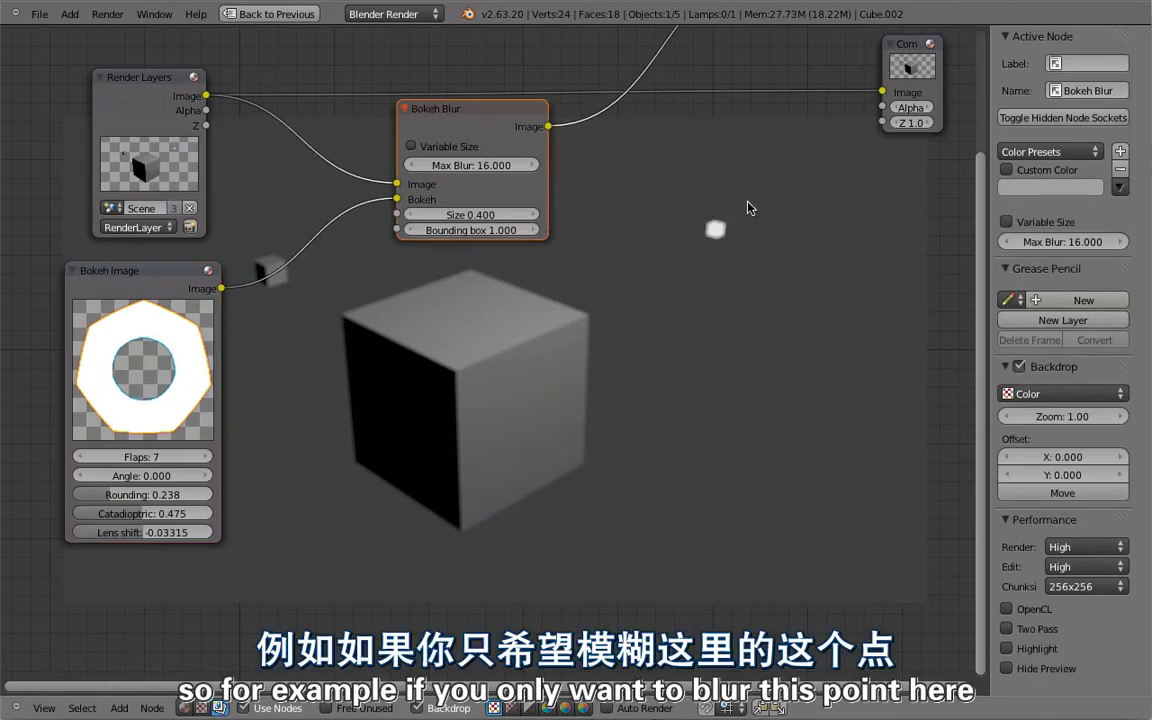
# Add a Box Mask node and position its box over the small bright highlight at X 0.752, Y 0.770.
pyautogui.moveTo(671, 273); pyautogui.dragTo(671, 259, button='middle')
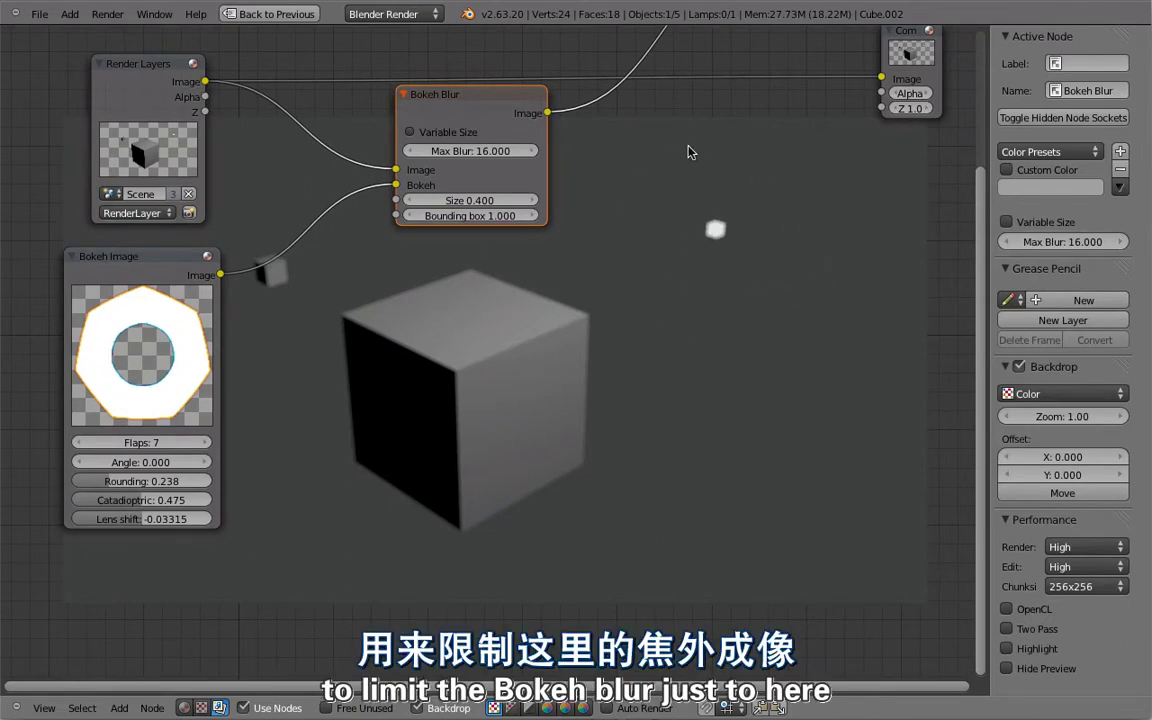
pyautogui.moveTo(619, 269); pyautogui.dragTo(612, 224, button='middle')
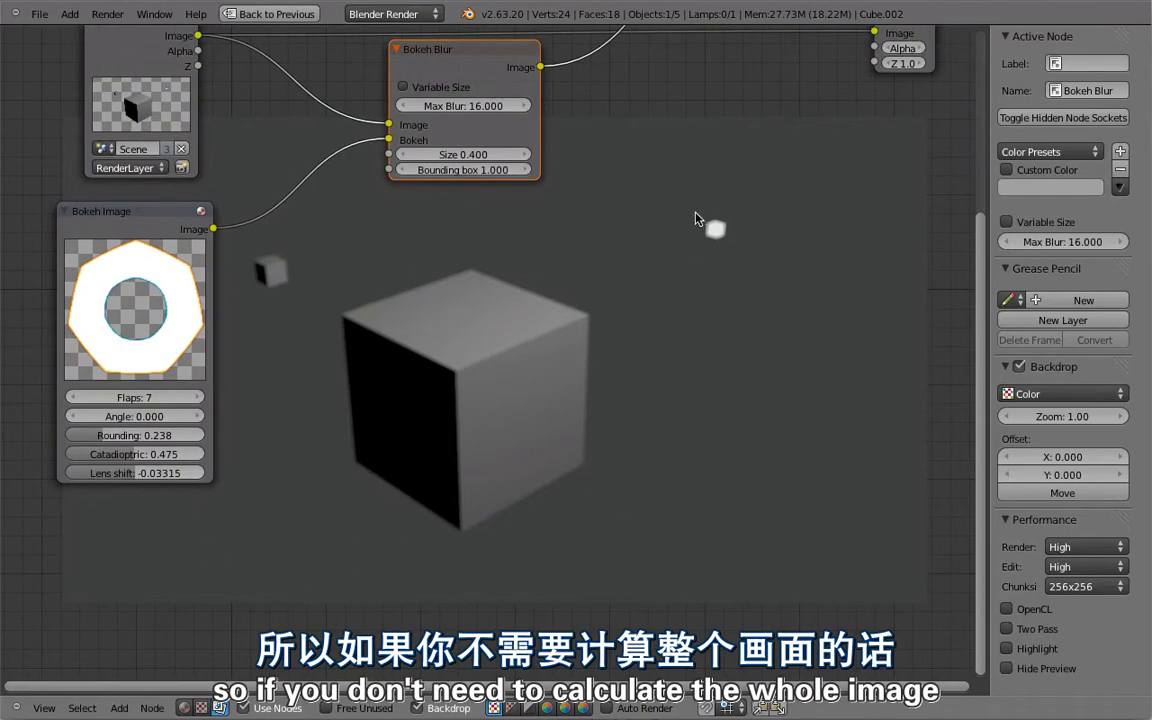
pyautogui.scroll(-2, 548, 300)
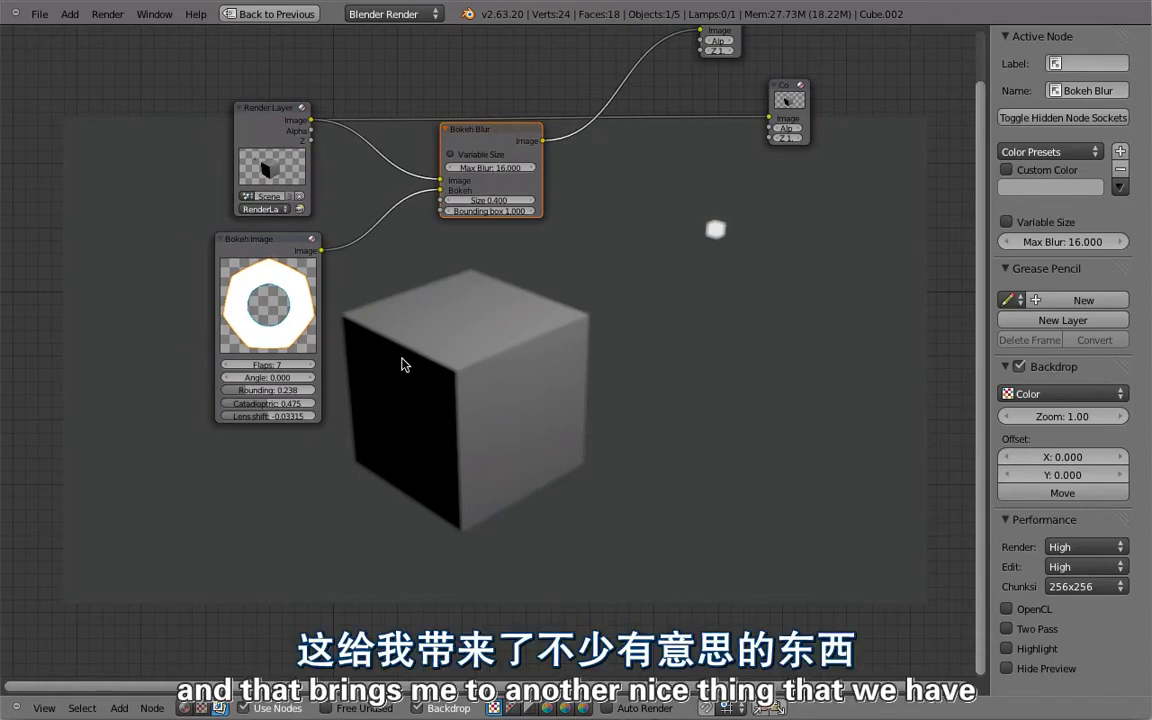
pyautogui.hotkey('shift', 'a')
pyautogui.moveTo(385, 468)
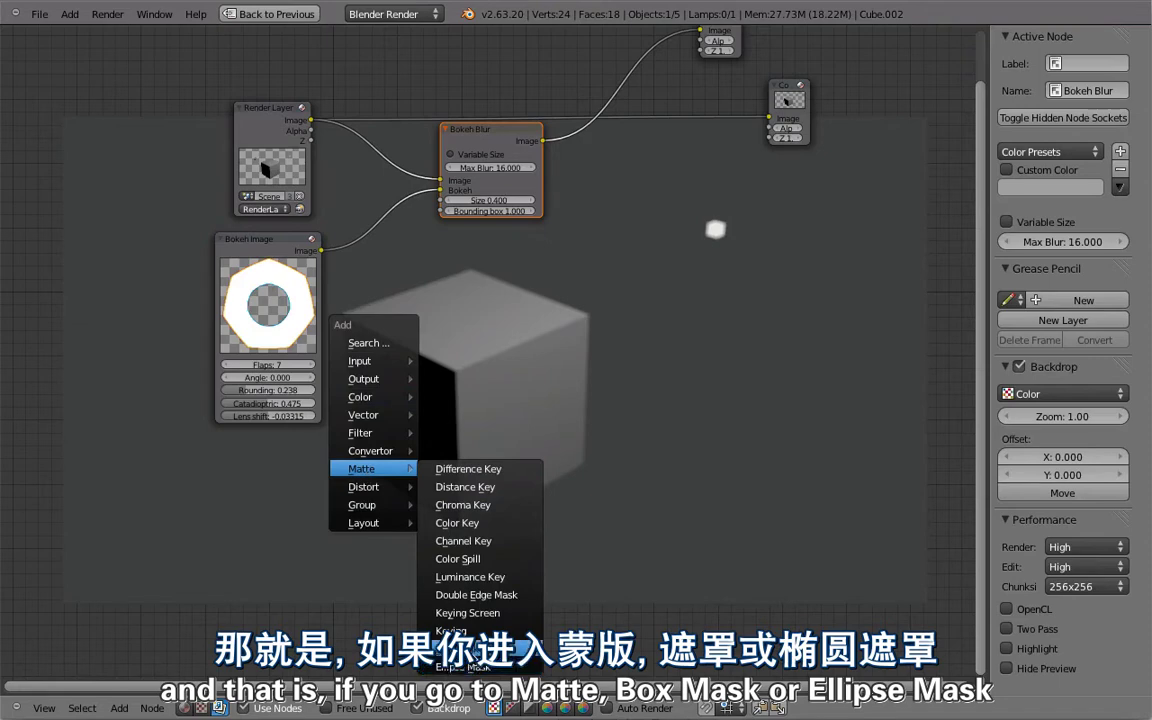
pyautogui.click(465, 648)
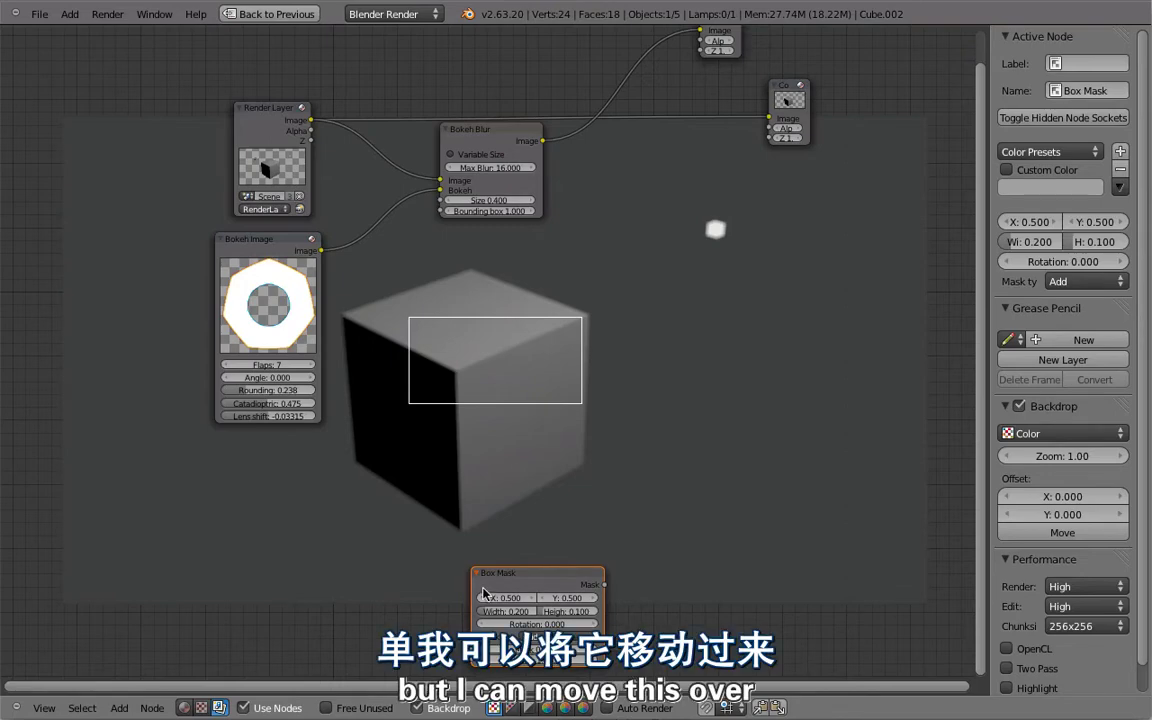
pyautogui.moveTo(488, 598); pyautogui.dragTo(603, 600)
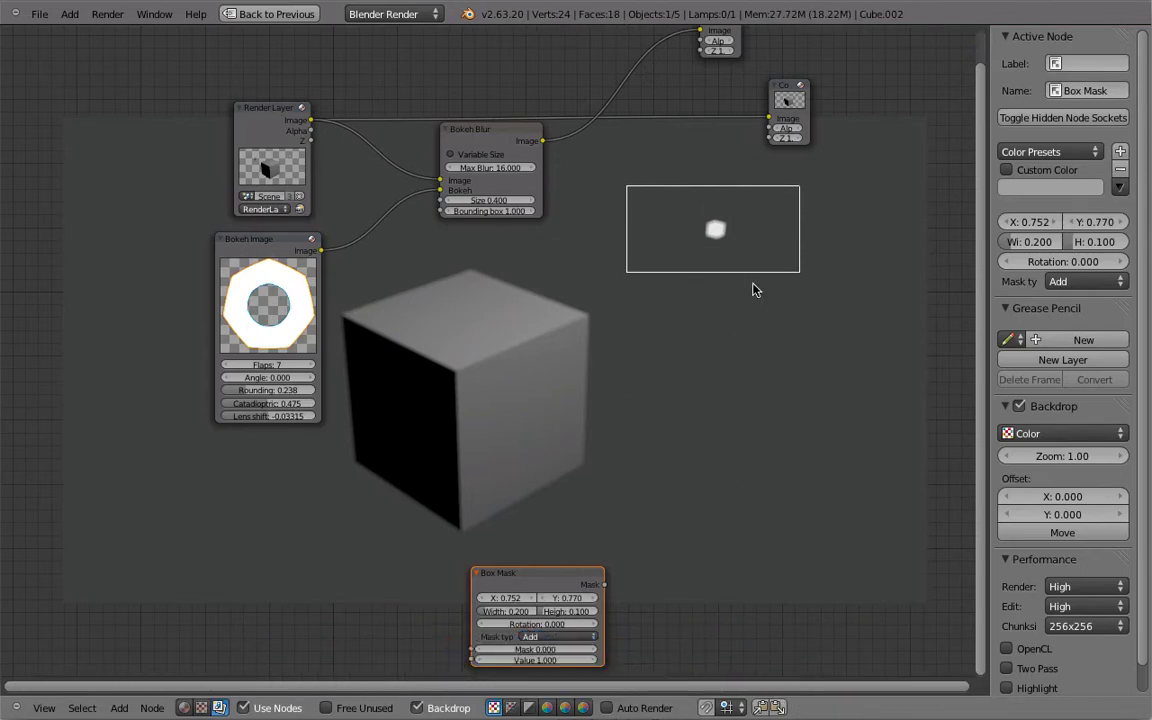
# Link the Box Mask's Mask output to the Bokeh Blur's Bounding box and move Render Layers and Bokeh Image away from it.
pyautogui.scroll(6, 563, 592)
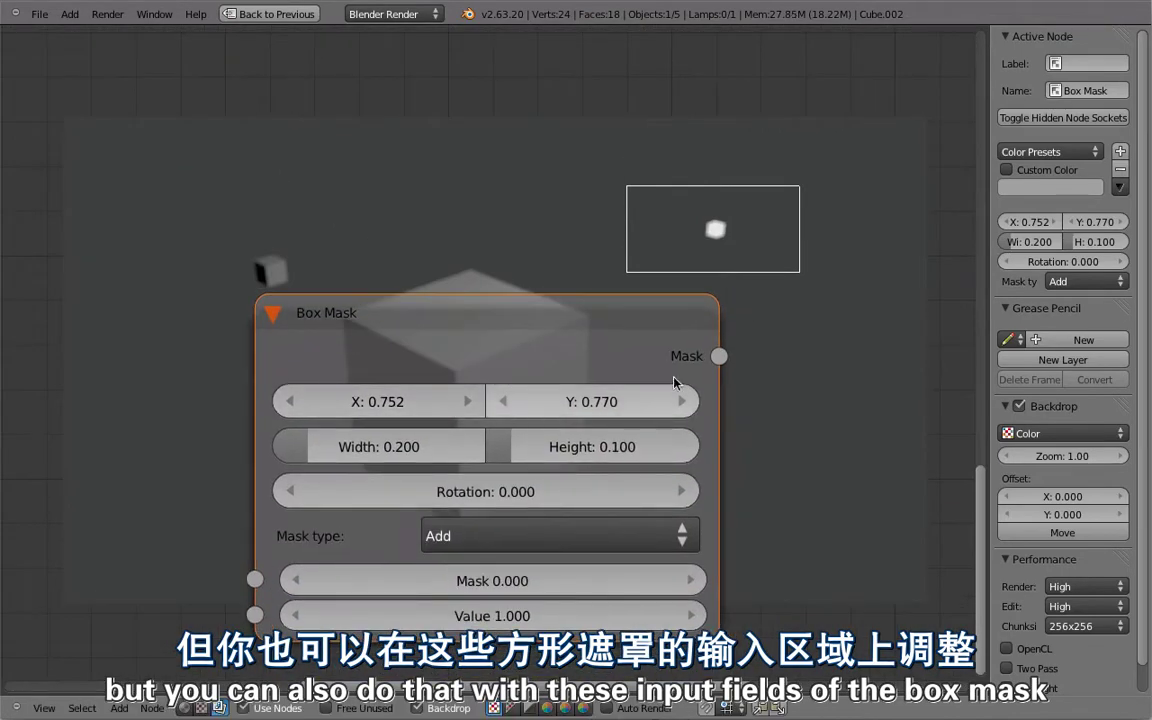
pyautogui.scroll(-6, 705, 290)
pyautogui.scroll(-3, 700, 291)
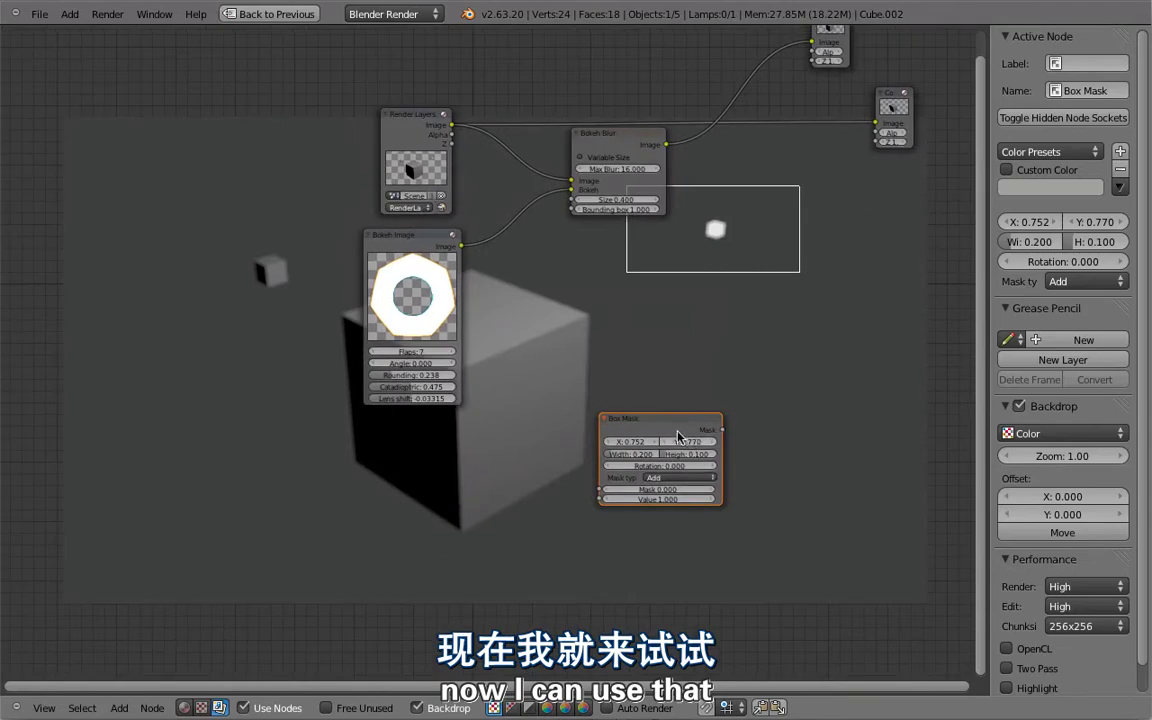
pyautogui.moveTo(700, 437); pyautogui.dragTo(571, 210)
pyautogui.moveTo(679, 291); pyautogui.dragTo(654, 293, button='middle')
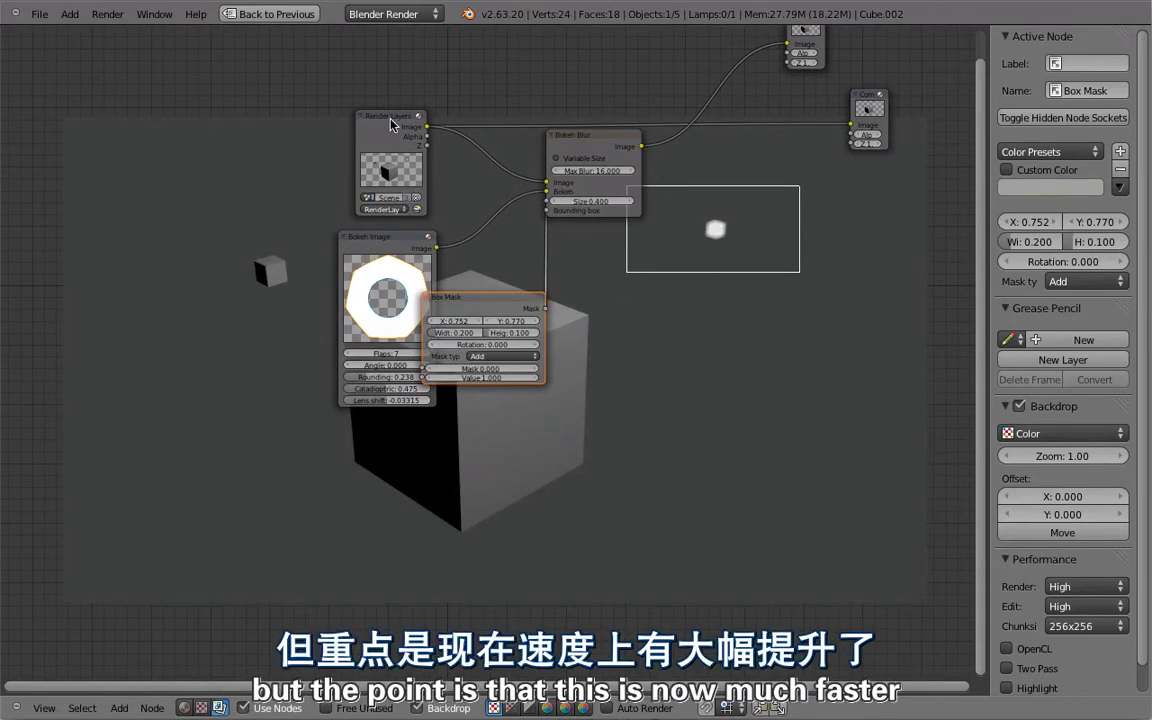
pyautogui.moveTo(425, 157); pyautogui.dragTo(265, 172)
pyautogui.moveTo(351, 234); pyautogui.dragTo(320, 176)
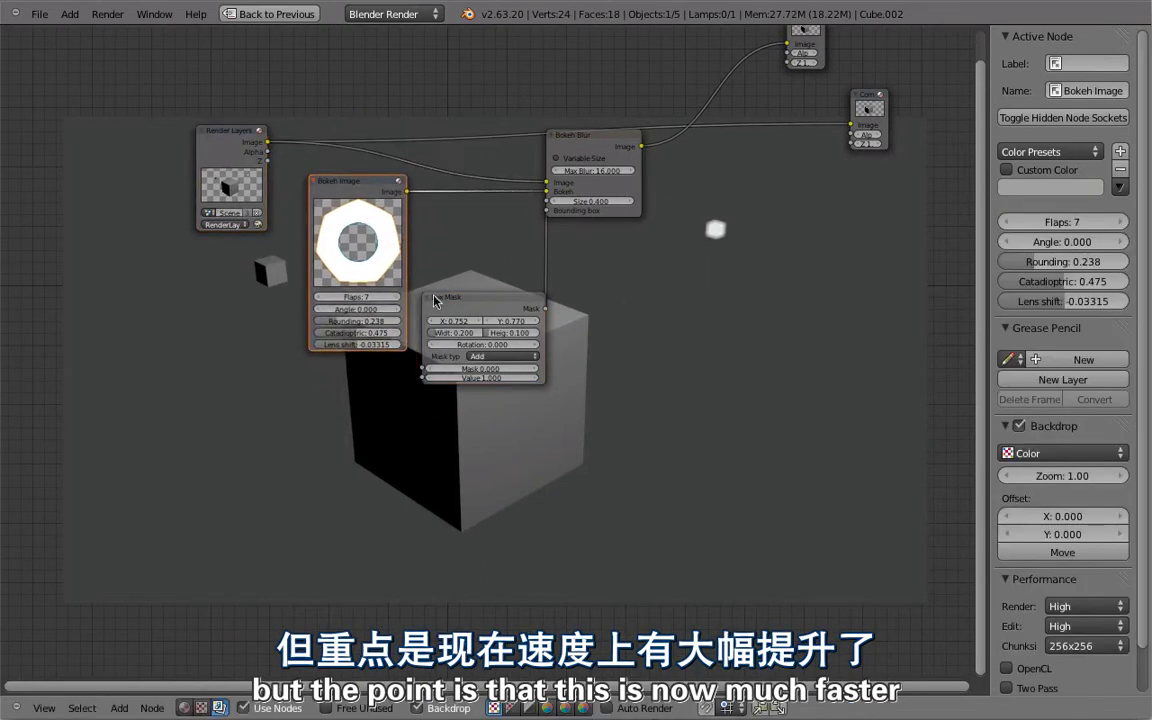
# Set the Bokeh Blur node's Size to 2 with the box mask limiting it.
pyautogui.scroll(4, 321, 311)
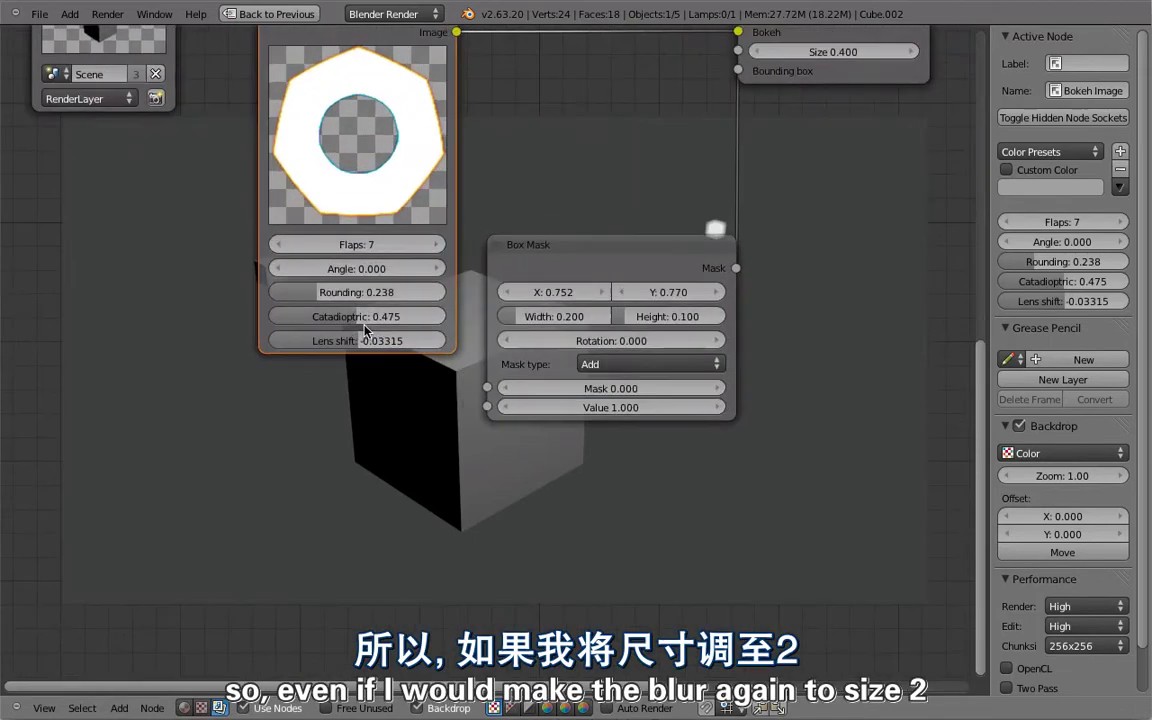
pyautogui.moveTo(927, 219); pyautogui.dragTo(891, 369, button='middle')
pyautogui.click(793, 207)
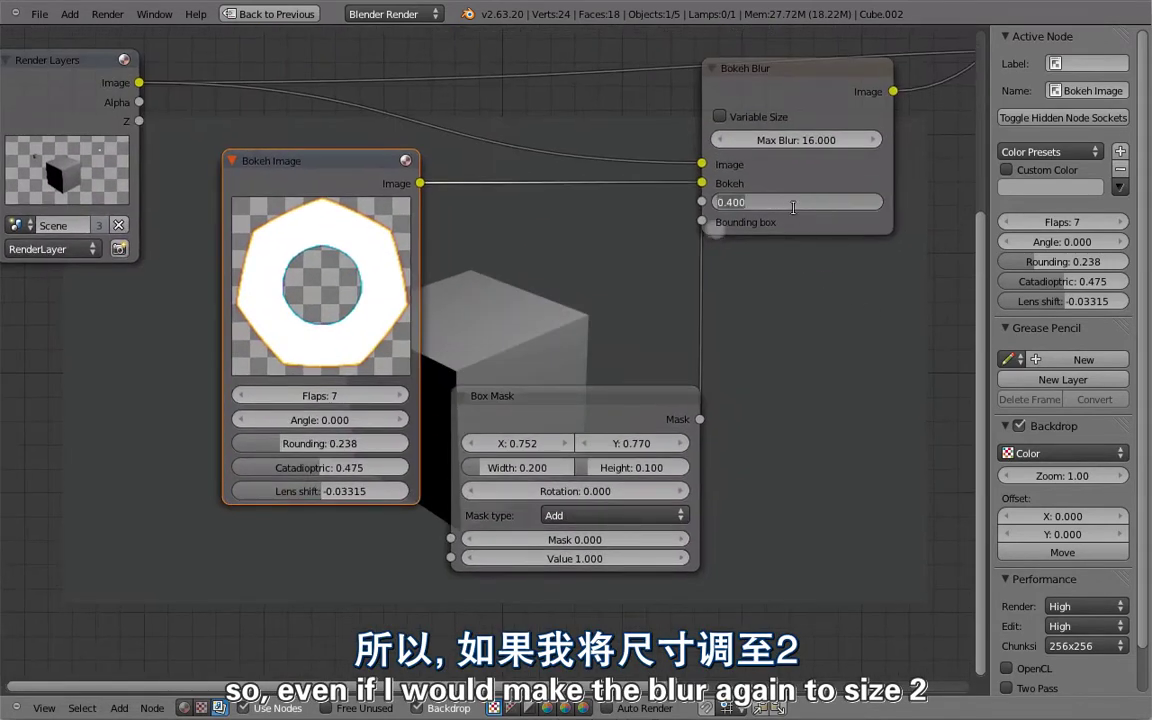
pyautogui.write('2')
pyautogui.press('Return')
pyautogui.moveTo(764, 344); pyautogui.dragTo(798, 548, button='middle')
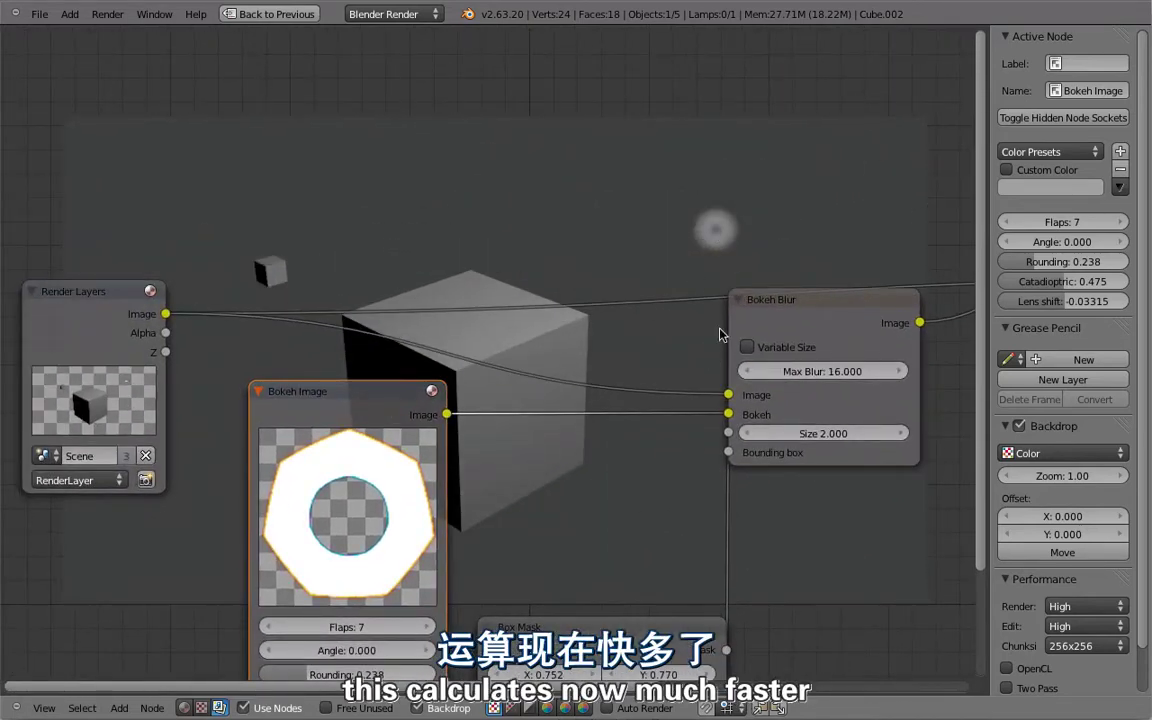
# Move the Box Mask node to the lower left of the Bokeh Image node.
pyautogui.moveTo(660, 640); pyautogui.dragTo(685, 385, button='middle')
pyautogui.moveTo(656, 405); pyautogui.dragTo(283, 445)
pyautogui.moveTo(283, 445); pyautogui.dragTo(134, 306, button='middle')
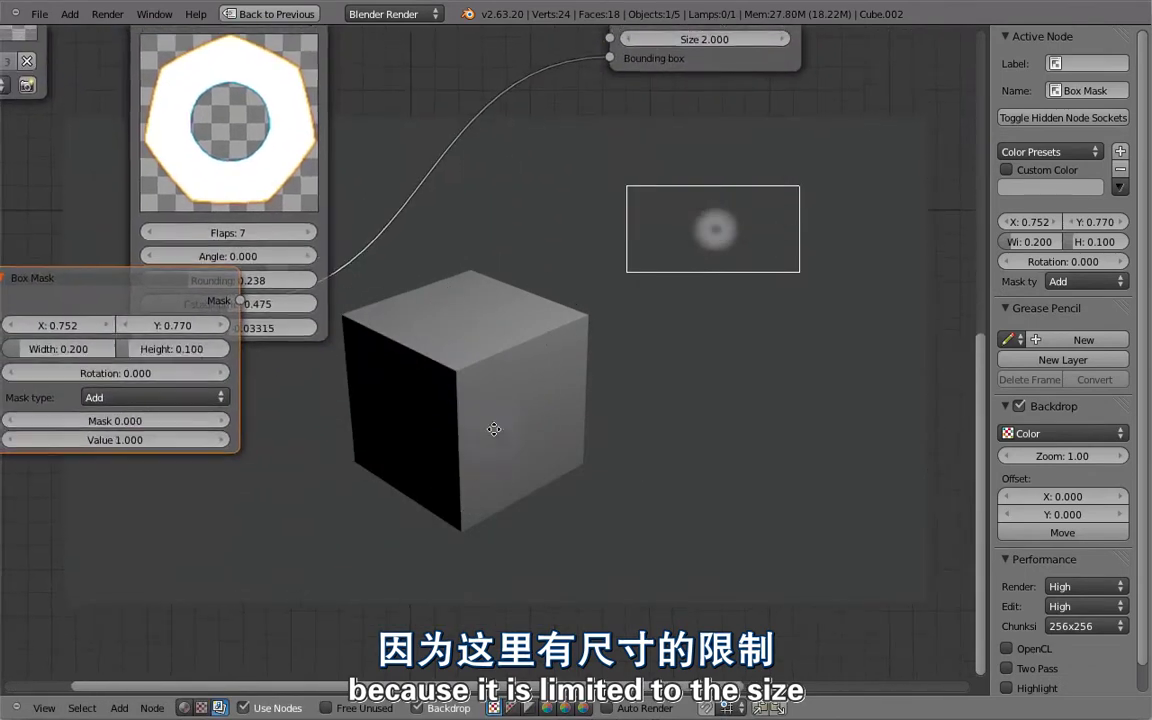
pyautogui.scroll(-3, 545, 465)
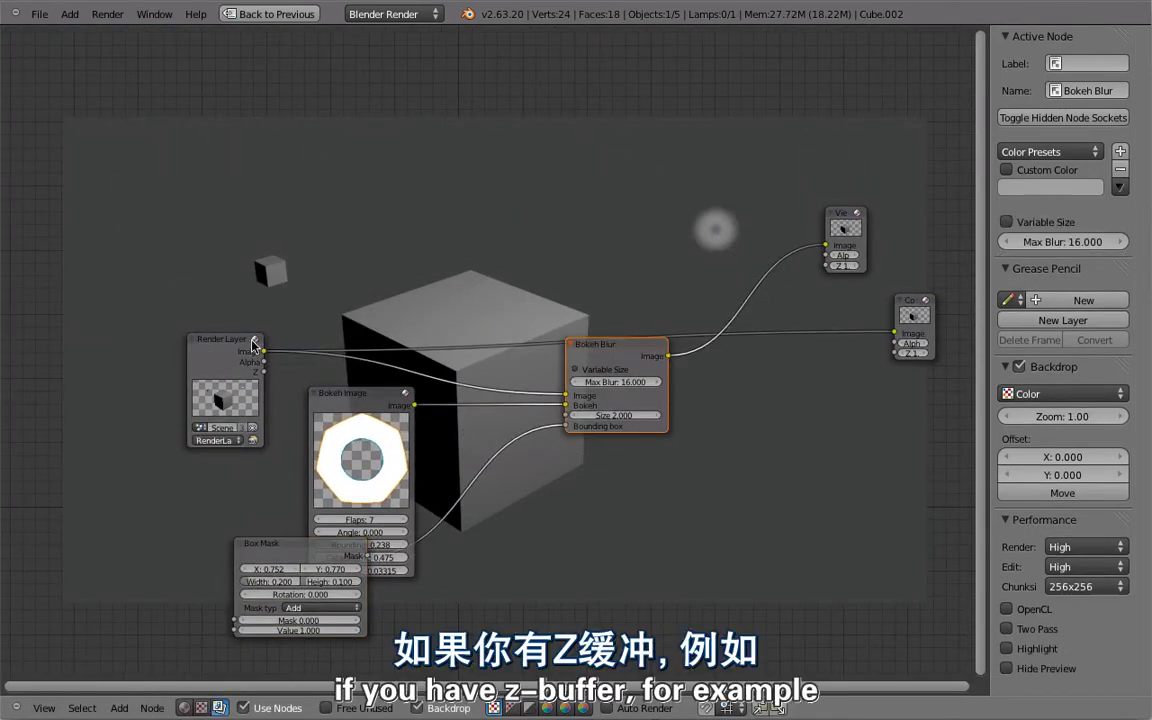
# Add a Normalize node fed by the Render Layers' Z output and show its result in the Viewer.
pyautogui.moveTo(250, 345); pyautogui.dragTo(193, 250)
pyautogui.hotkey('shift', 'a')
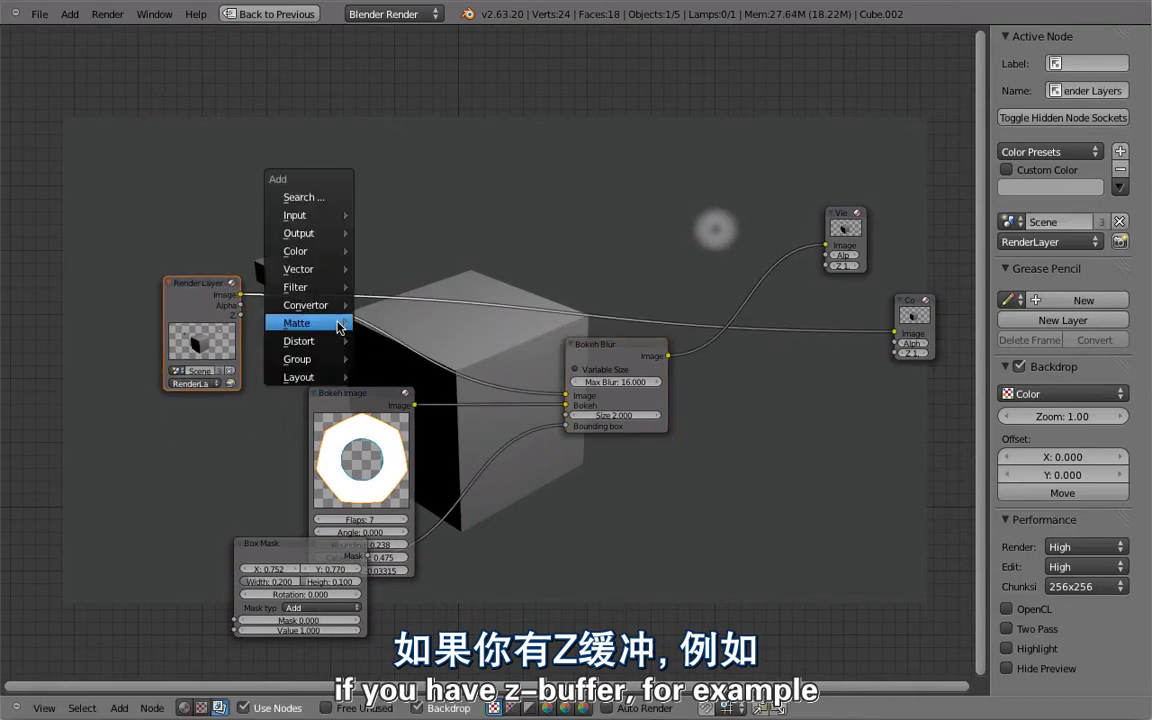
pyautogui.moveTo(315, 278)
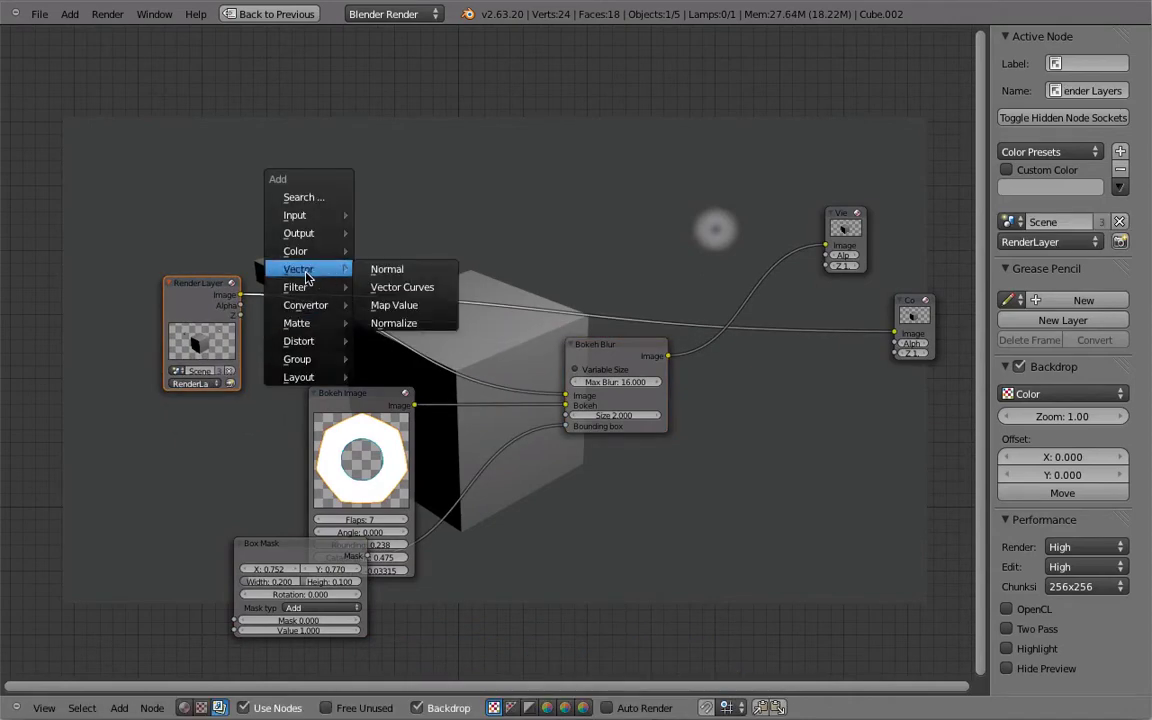
pyautogui.click(400, 323)
pyautogui.moveTo(240, 315); pyautogui.dragTo(405, 320)
pyautogui.keyDown('ctrl'); pyautogui.keyDown('shift'); pyautogui.click(429, 309); pyautogui.keyUp('shift'); pyautogui.keyUp('ctrl')
pyautogui.moveTo(505, 326); pyautogui.dragTo(465, 386, button='middle')
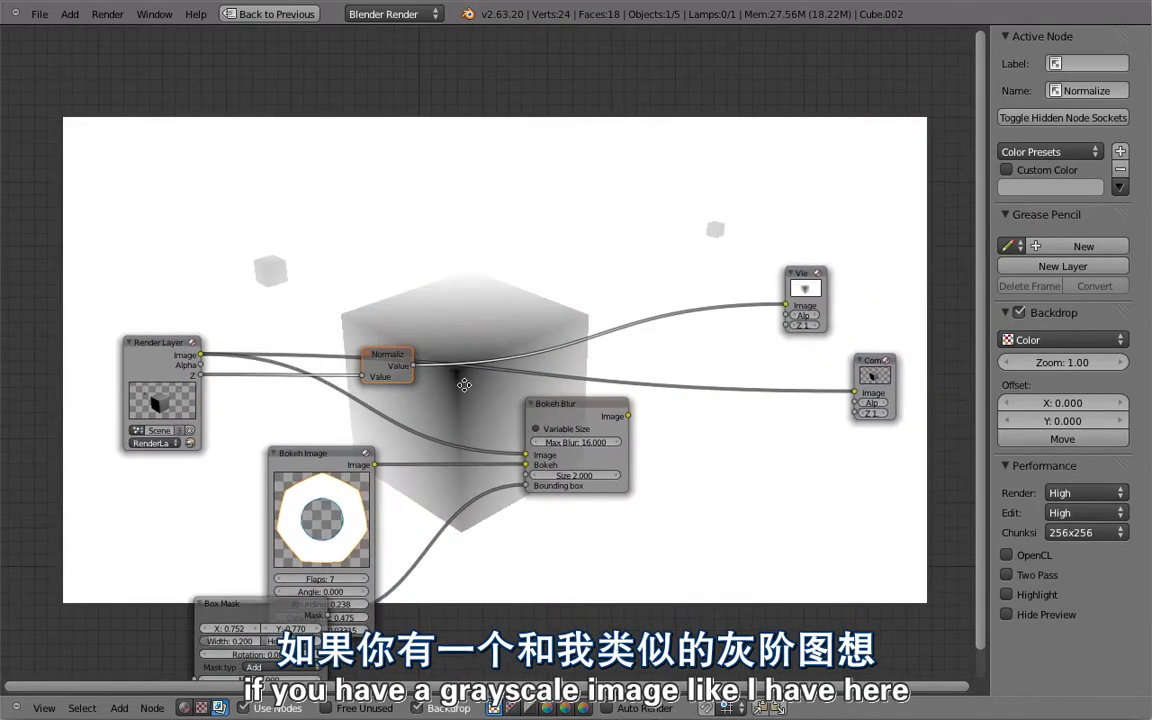
# Link the Normalize output to the Bokeh Blur's Size input and enable Variable Size.
pyautogui.moveTo(412, 366); pyautogui.dragTo(525, 476)
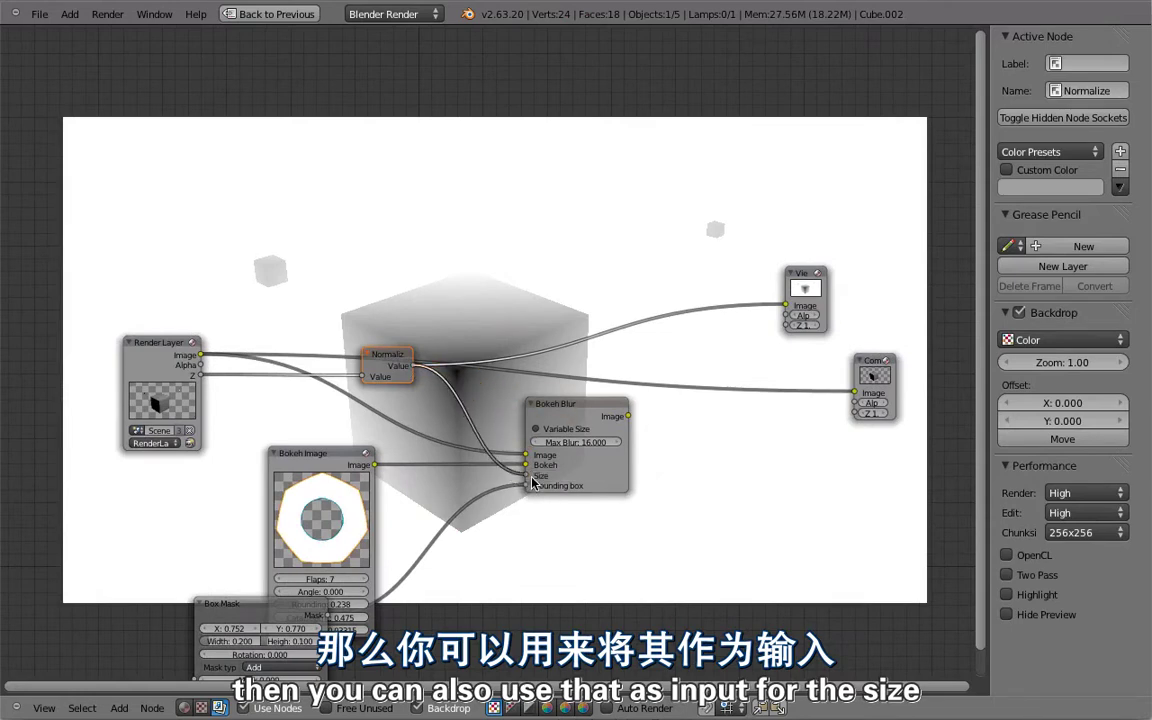
pyautogui.scroll(5, 548, 436)
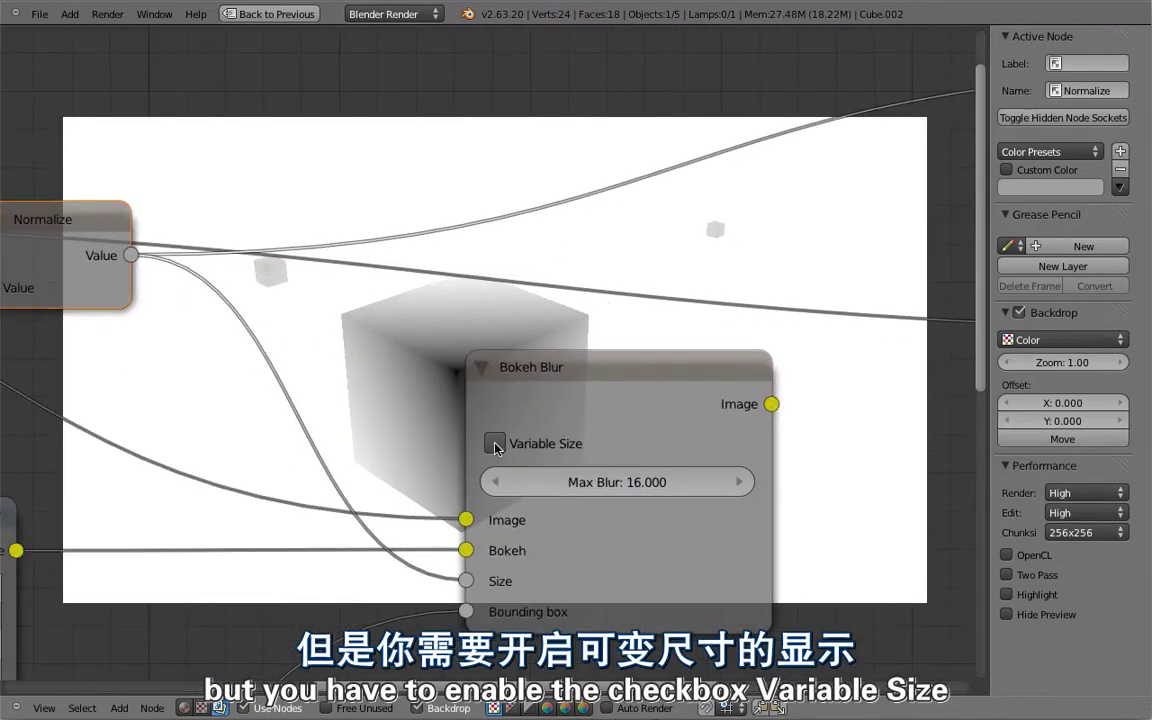
pyautogui.click(495, 443)
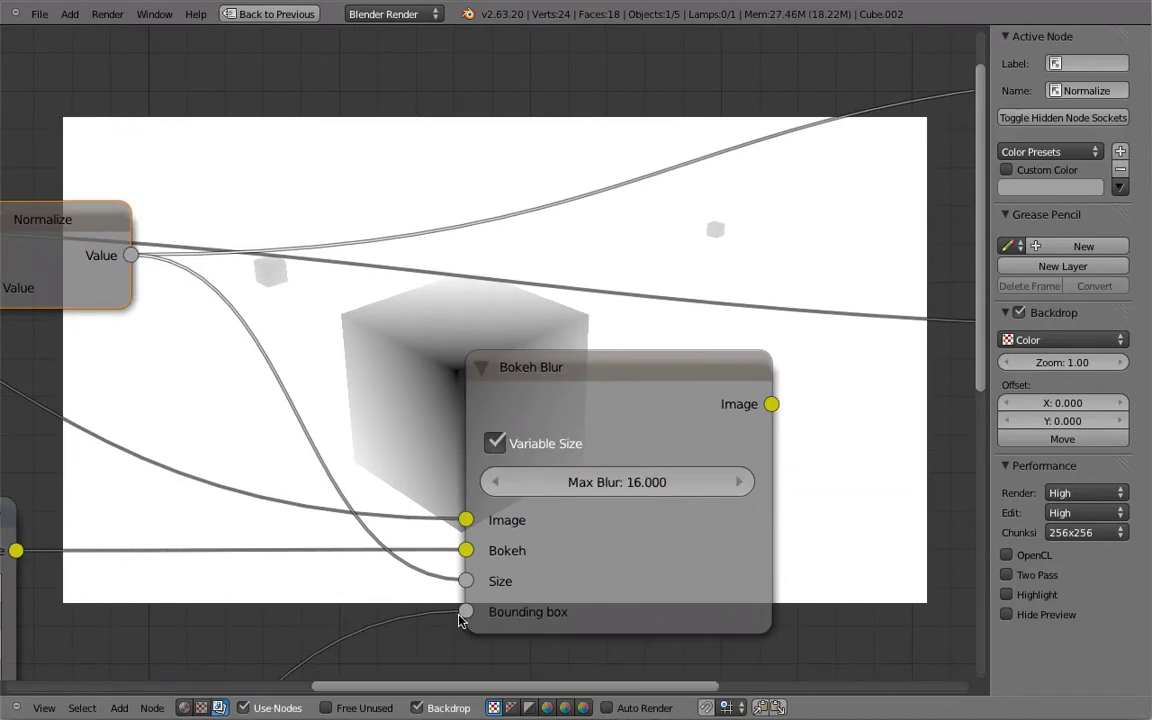
# Detach the Box Mask from the Bokeh Blur's Bounding box and show the Bokeh Blur result in the Viewer.
pyautogui.moveTo(501, 598); pyautogui.dragTo(565, 473, button='middle')
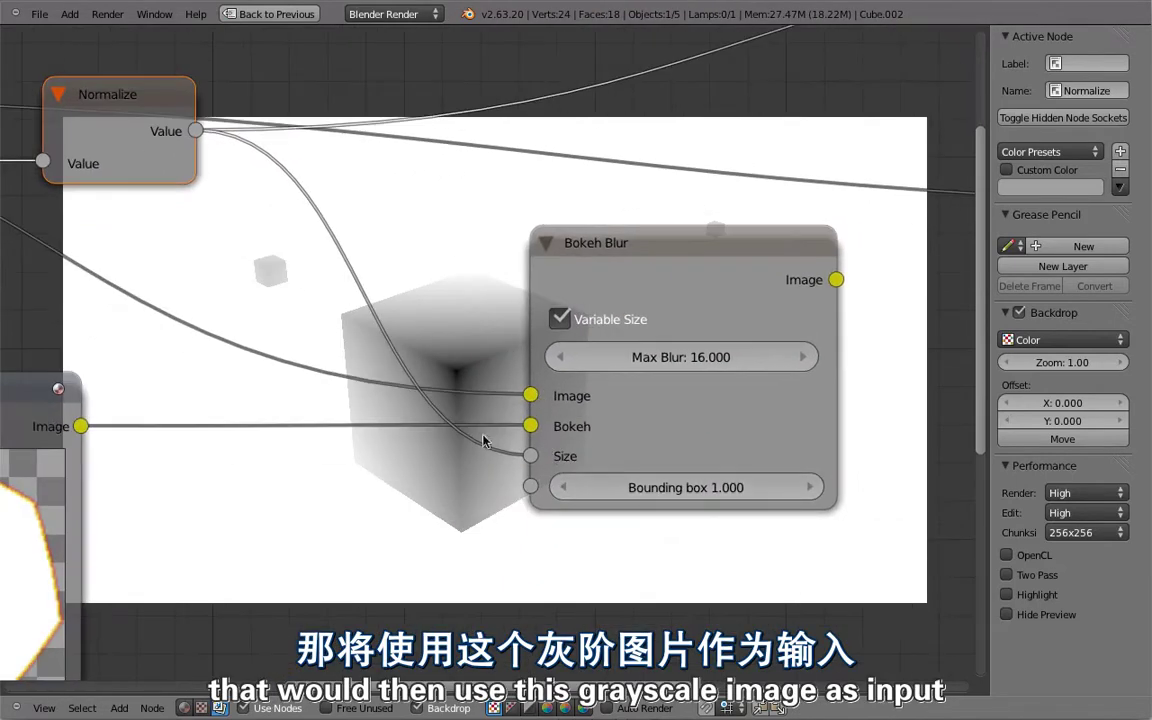
pyautogui.scroll(-1, 137, 157)
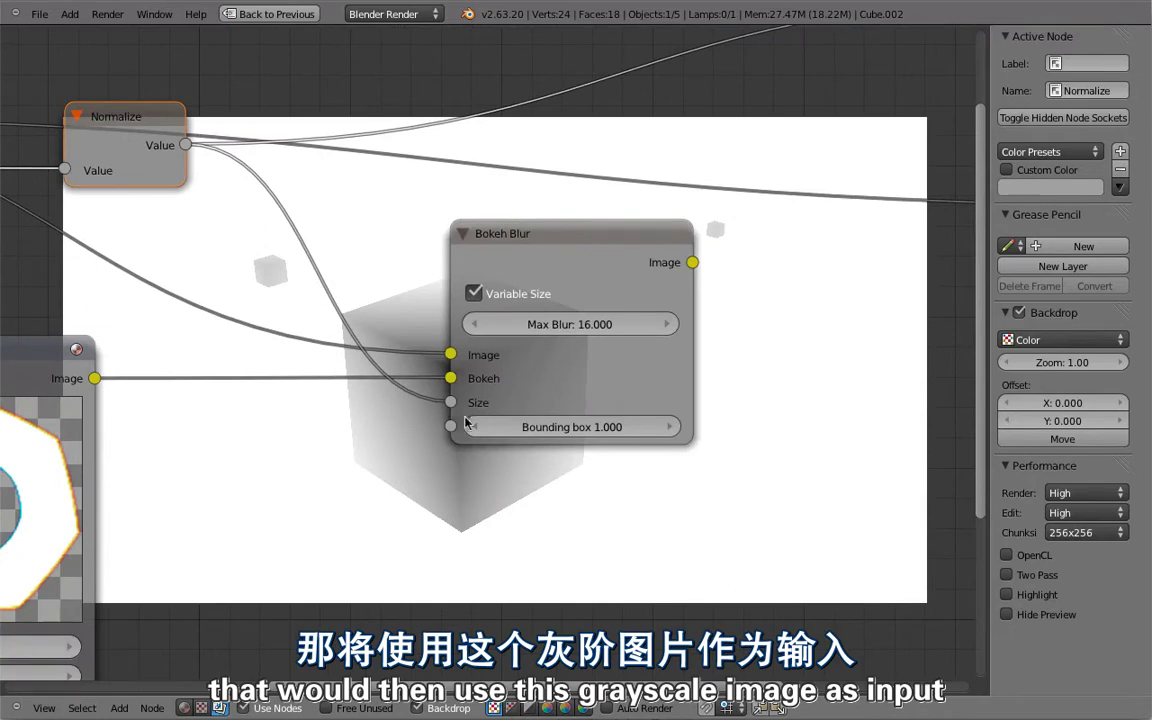
pyautogui.keyDown('ctrl'); pyautogui.keyDown('shift'); pyautogui.click(545, 264); pyautogui.keyUp('shift'); pyautogui.keyUp('ctrl')
pyautogui.moveTo(596, 215); pyautogui.dragTo(560, 442, button='middle')
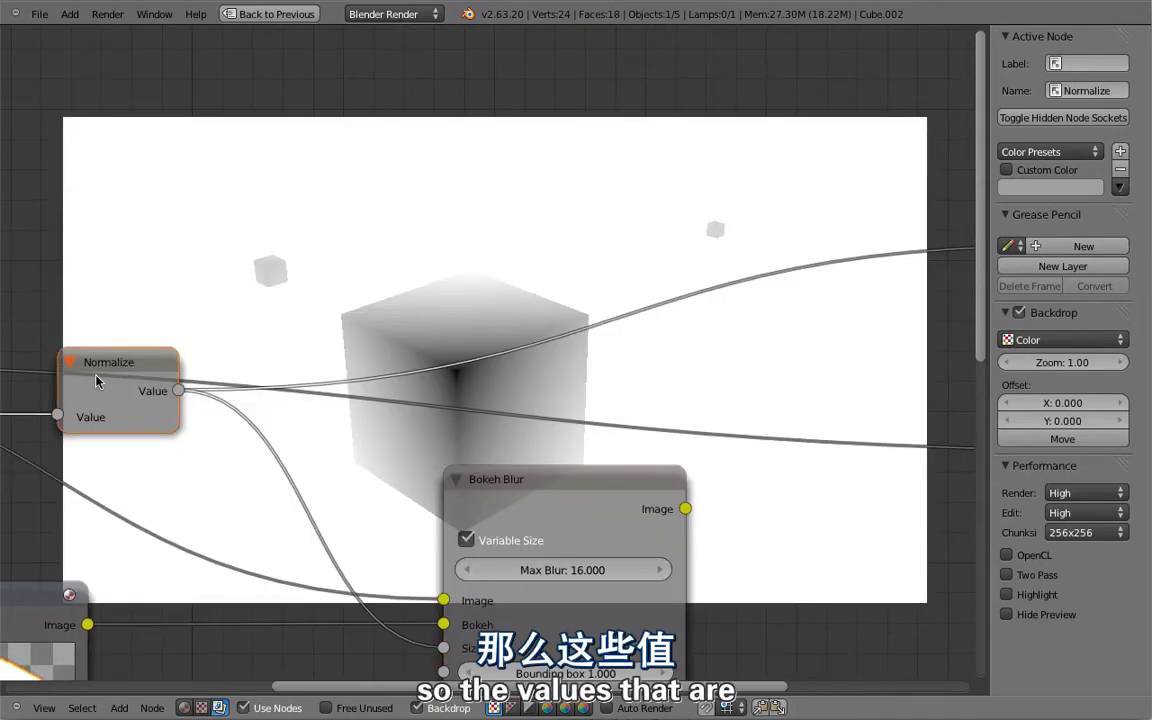
pyautogui.keyDown('ctrl'); pyautogui.keyDown('shift'); pyautogui.click(607, 553); pyautogui.keyUp('shift'); pyautogui.keyUp('ctrl')
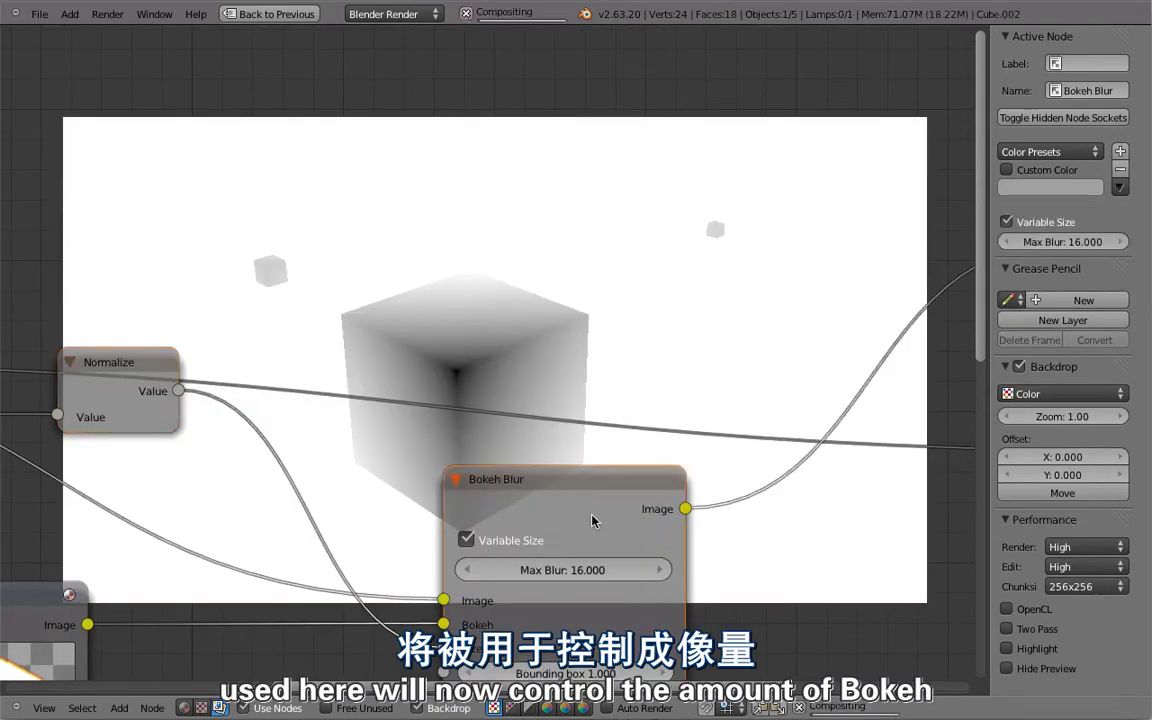
pyautogui.moveTo(727, 543); pyautogui.dragTo(703, 360, button='middle')
pyautogui.scroll(-2, 530, 513)
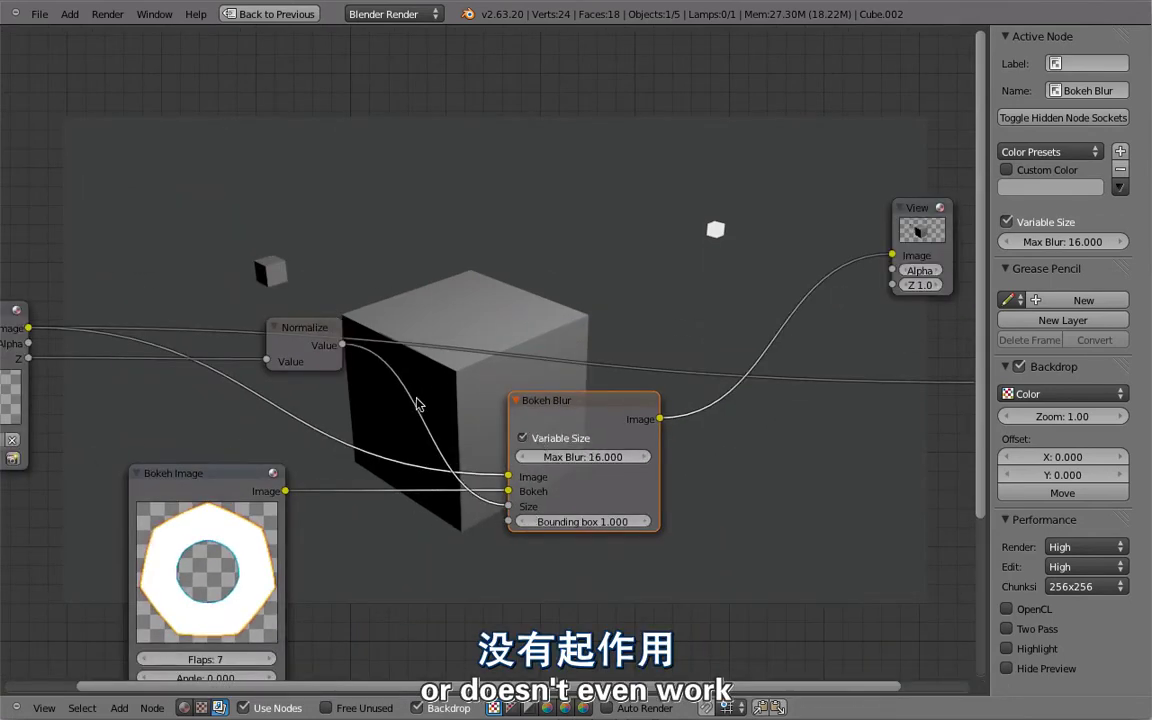
# Move Normalize to the upper left and insert a ColorRamp node between it and the Bokeh Blur's Size input.
pyautogui.moveTo(305, 335); pyautogui.dragTo(152, 205)
pyautogui.hotkey('shift', 'a')
pyautogui.press('Escape')
pyautogui.hotkey('shift', 'a')
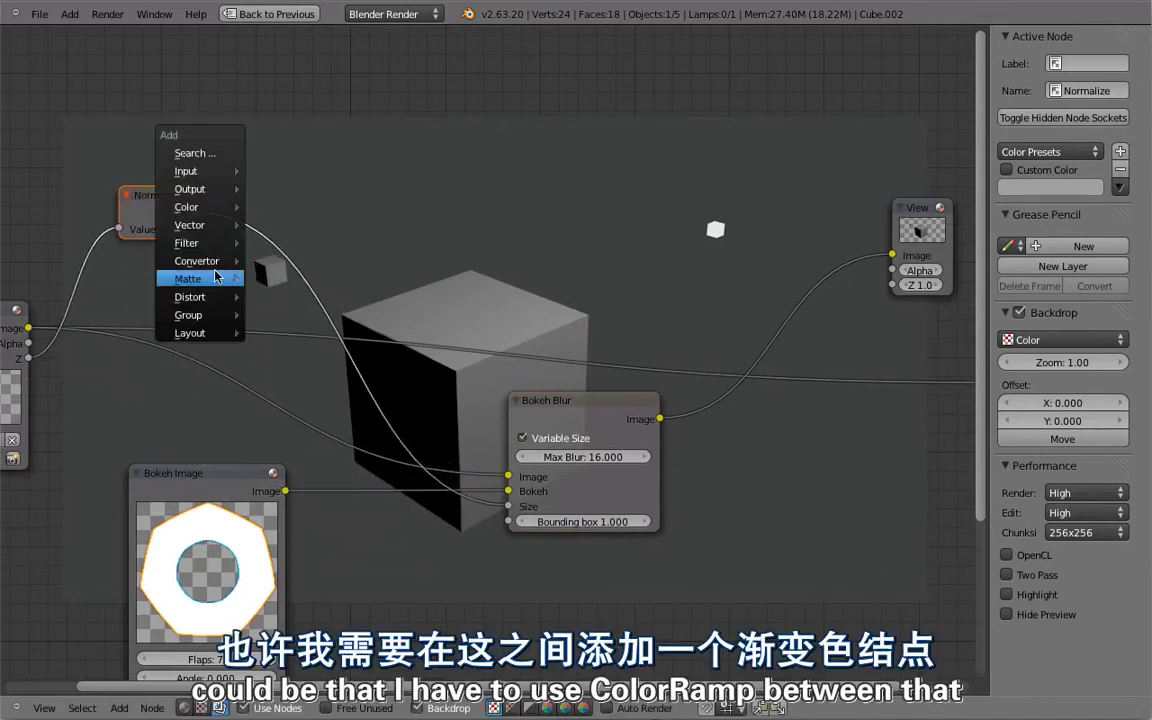
pyautogui.click(300, 261)
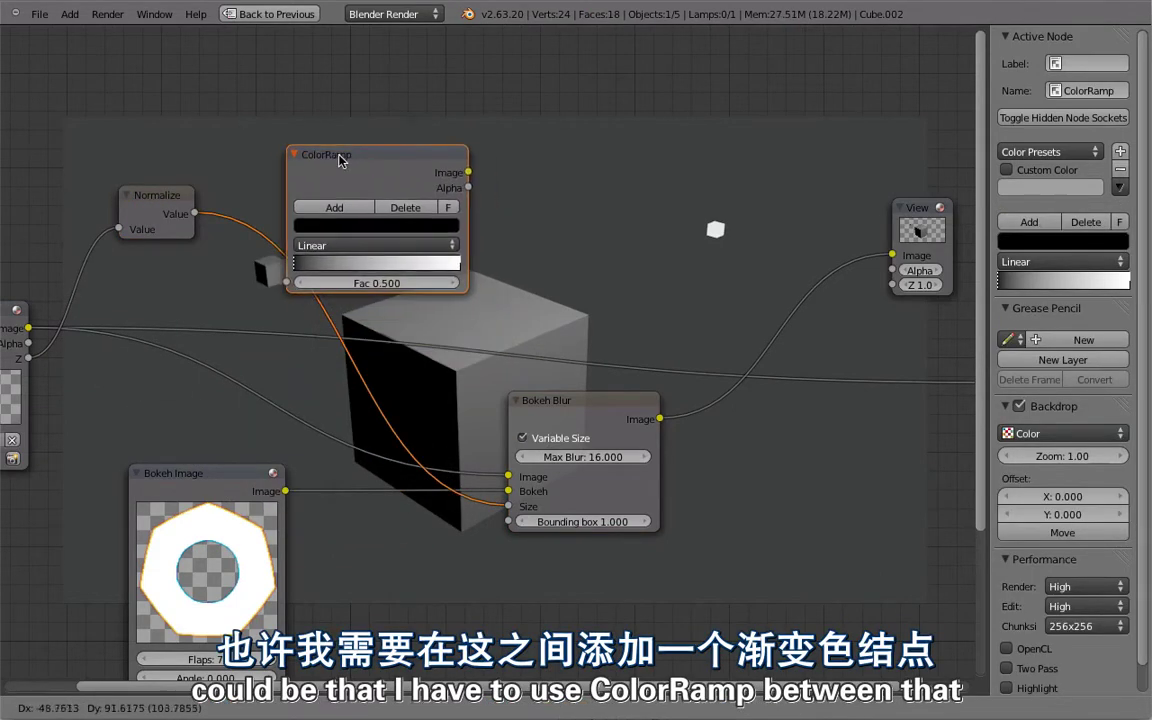
pyautogui.click(331, 161)
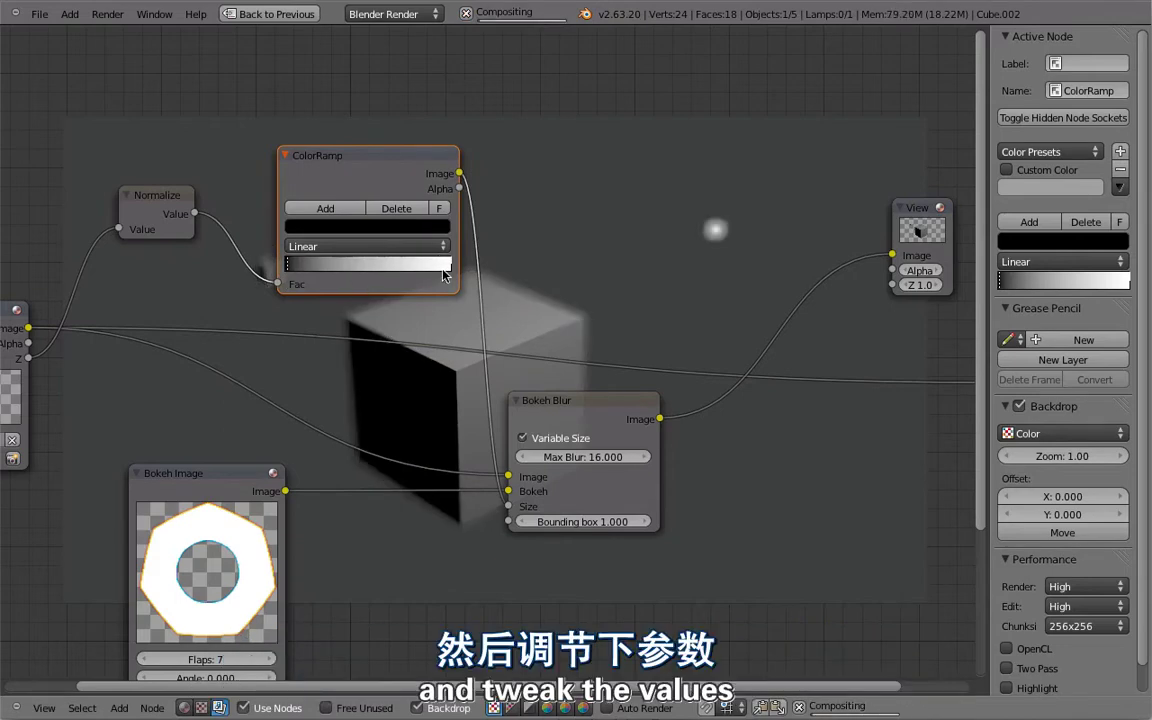
# Shift the ColorRamp's white stop slightly toward the black one and preview the ramp output in the Viewer.
pyautogui.moveTo(335, 152); pyautogui.dragTo(316, 175)
pyautogui.moveTo(413, 297); pyautogui.dragTo(388, 308)
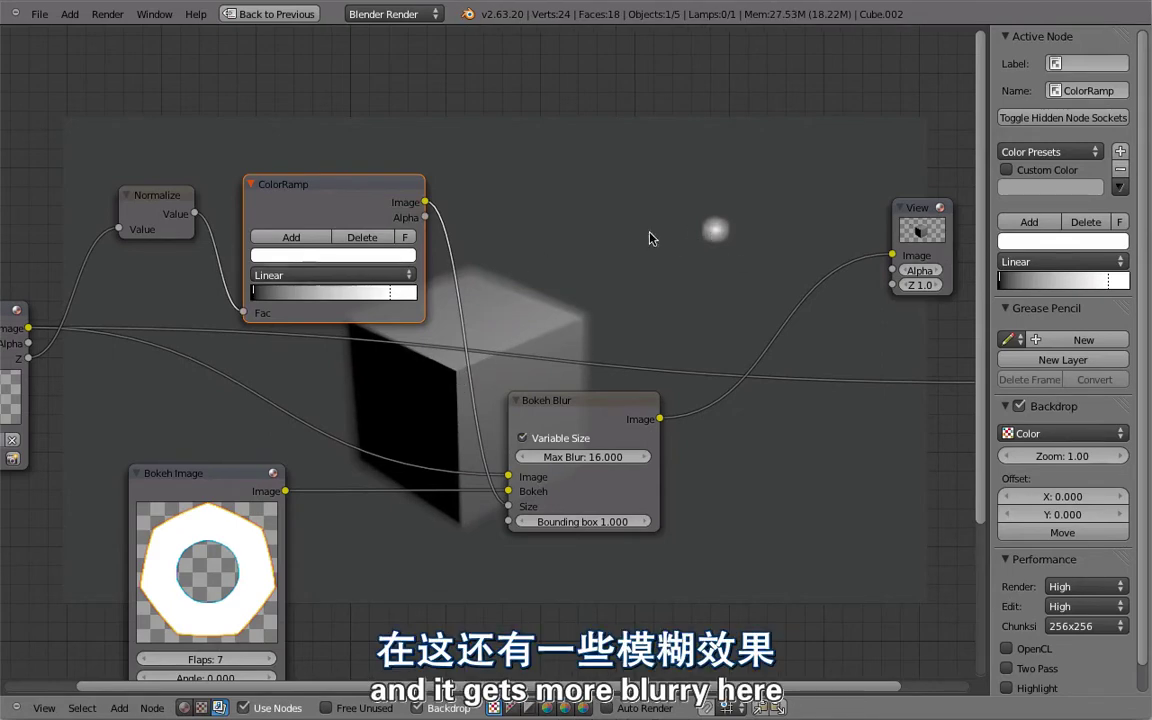
pyautogui.moveTo(650, 232); pyautogui.dragTo(821, 325, button='middle')
pyautogui.keyDown('ctrl'); pyautogui.keyDown('shift'); pyautogui.click(537, 307); pyautogui.keyUp('shift'); pyautogui.keyUp('ctrl')
pyautogui.moveTo(599, 358); pyautogui.dragTo(321, 546, button='middle')
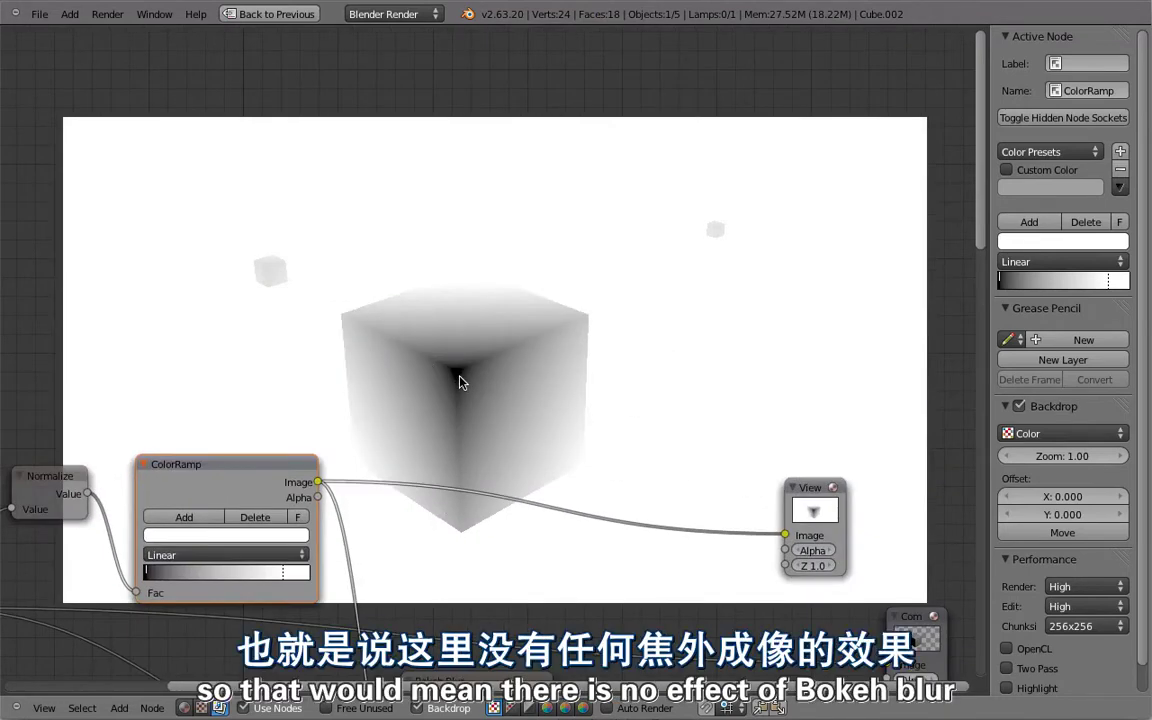
# Turn the Bokeh Blur's Variable Size back on and route its output to the Viewer again.
pyautogui.moveTo(316, 368); pyautogui.dragTo(512, 168, button='middle')
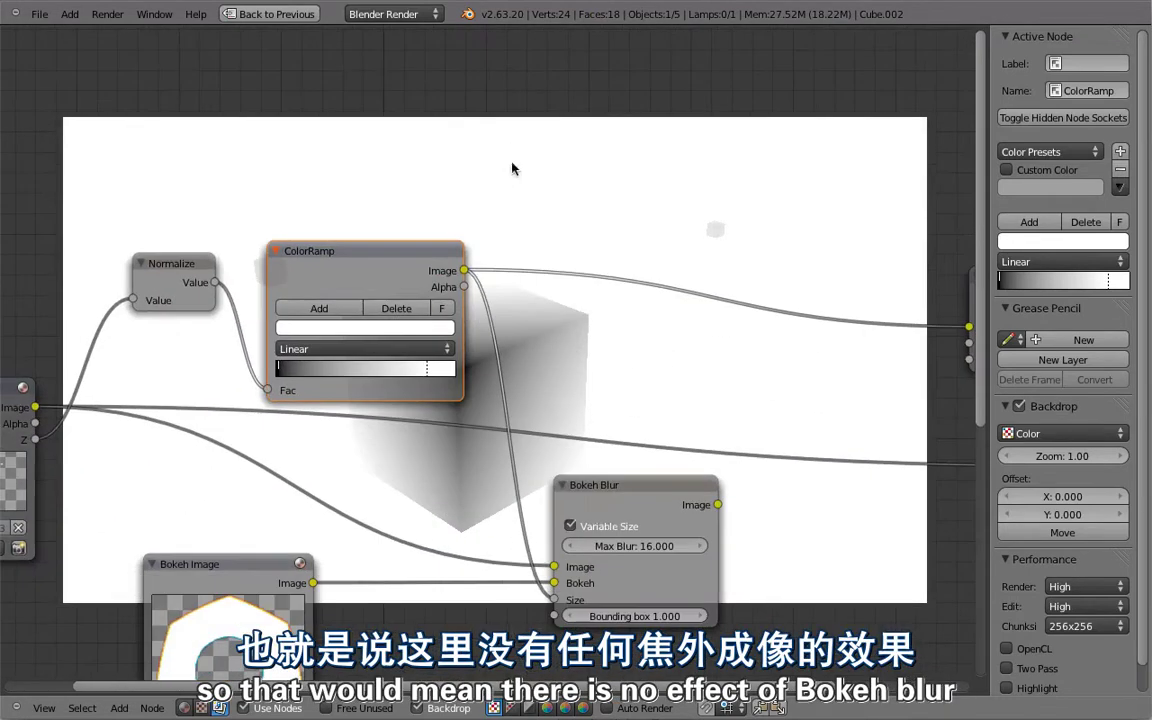
pyautogui.click(570, 526)
pyautogui.keyDown('ctrl'); pyautogui.keyDown('shift'); pyautogui.click(600, 505); pyautogui.keyUp('shift'); pyautogui.keyUp('ctrl')
pyautogui.scroll(-3, 592, 382)
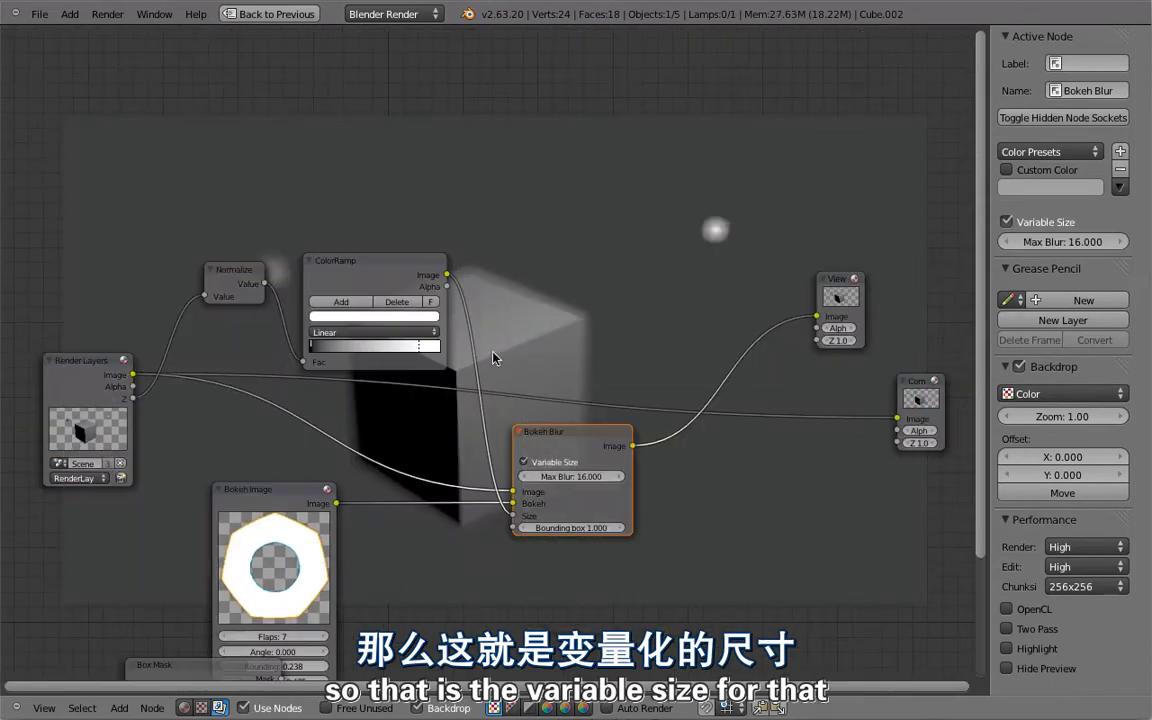
# Delete the Normalize, ColorRamp, Bokeh Image, Box Mask and Bokeh Blur nodes, keeping Render Layers, Viewer and Composite.
pyautogui.moveTo(505, 354)
pyautogui.mouseDown(button='middle')
pyautogui.moveTo(555, 366)
pyautogui.moveTo(572, 318)
pyautogui.mouseUp(button='middle')
pyautogui.moveTo(568, 373); pyautogui.dragTo(550, 290, button='middle')
pyautogui.scroll(-6, 550, 290)
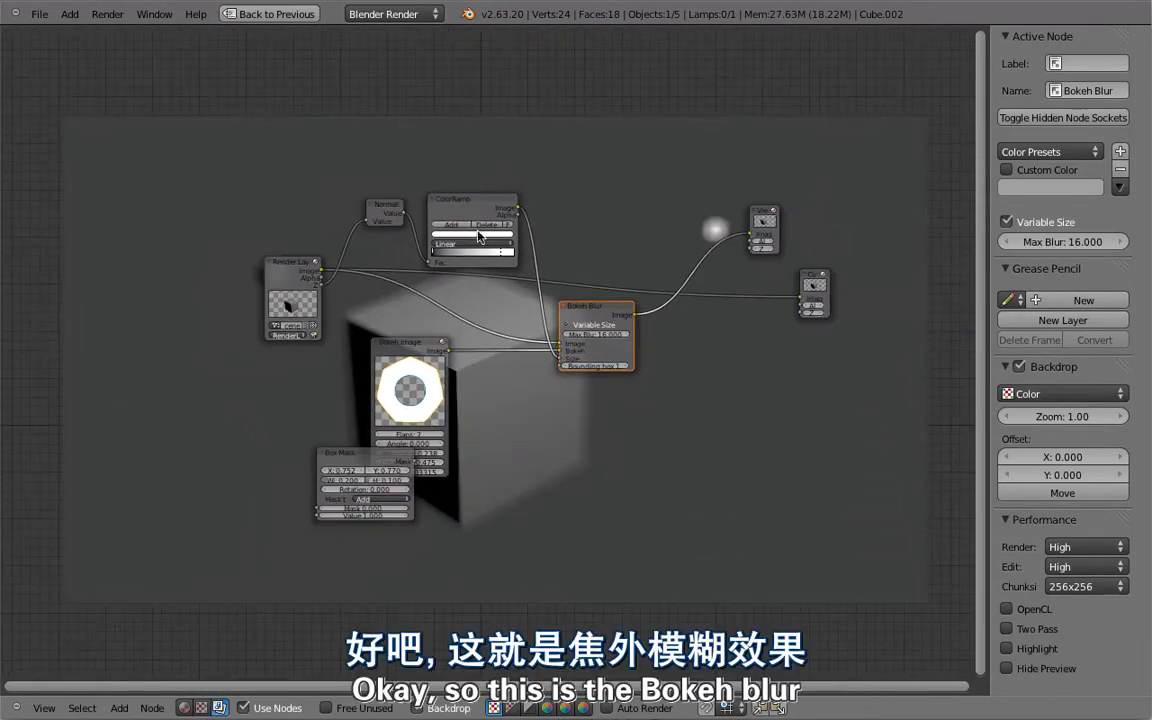
pyautogui.press('b')
pyautogui.moveTo(368, 175); pyautogui.dragTo(625, 475)
pyautogui.press('x')
pyautogui.scroll(2, 505, 390)
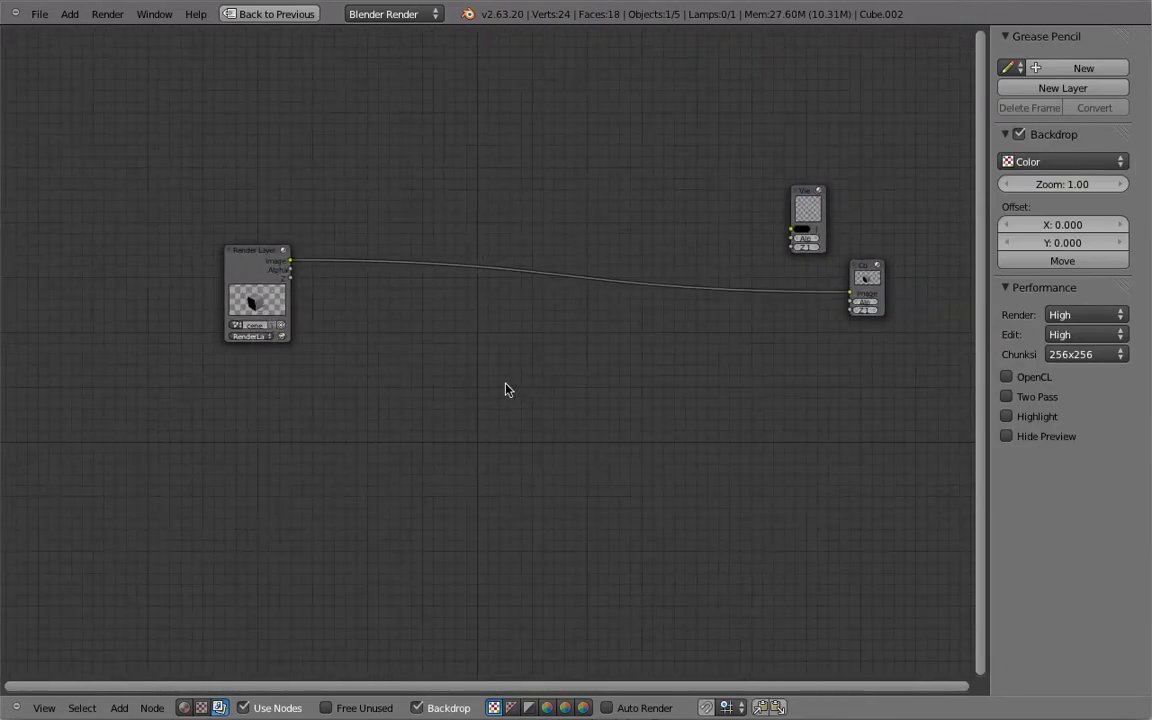
# Add a Dilate/Erode filter node below the Render Layers link and widen it so its settings are readable.
pyautogui.scroll(3, 505, 390)
pyautogui.scroll(-1, 420, 395)
pyautogui.hotkey('shift', 'a')
pyautogui.moveTo(407, 405)
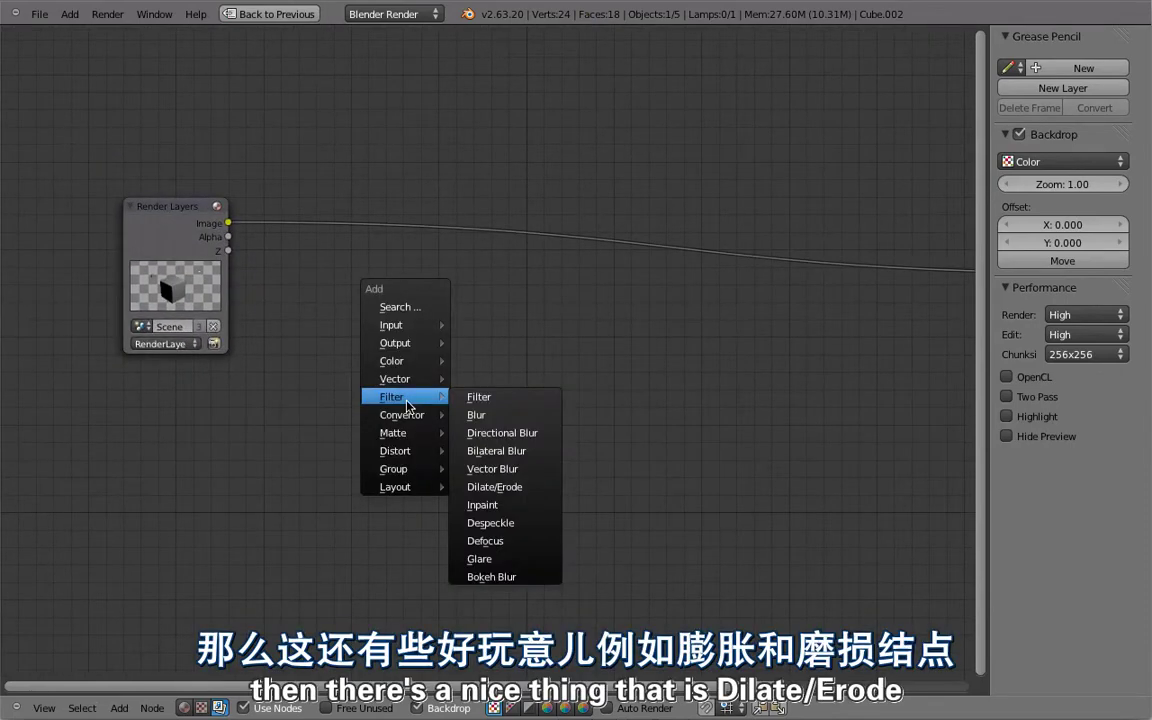
pyautogui.click(492, 487)
pyautogui.moveTo(541, 467); pyautogui.dragTo(499, 376)
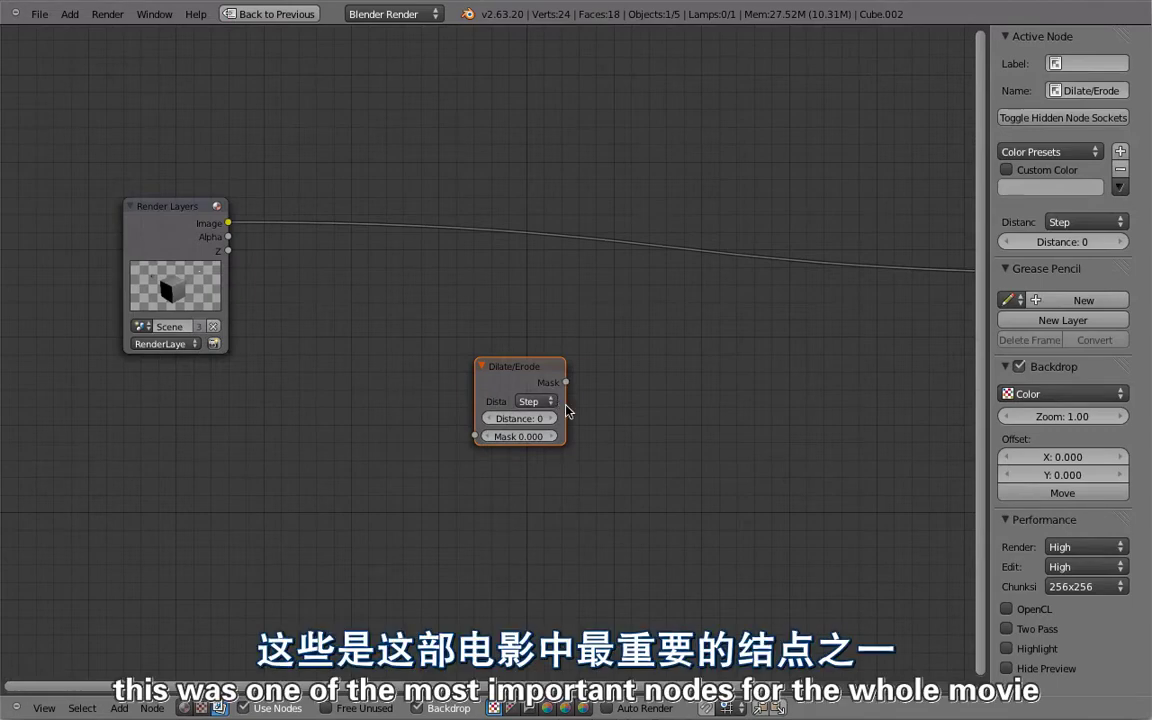
pyautogui.moveTo(562, 410); pyautogui.dragTo(772, 417)
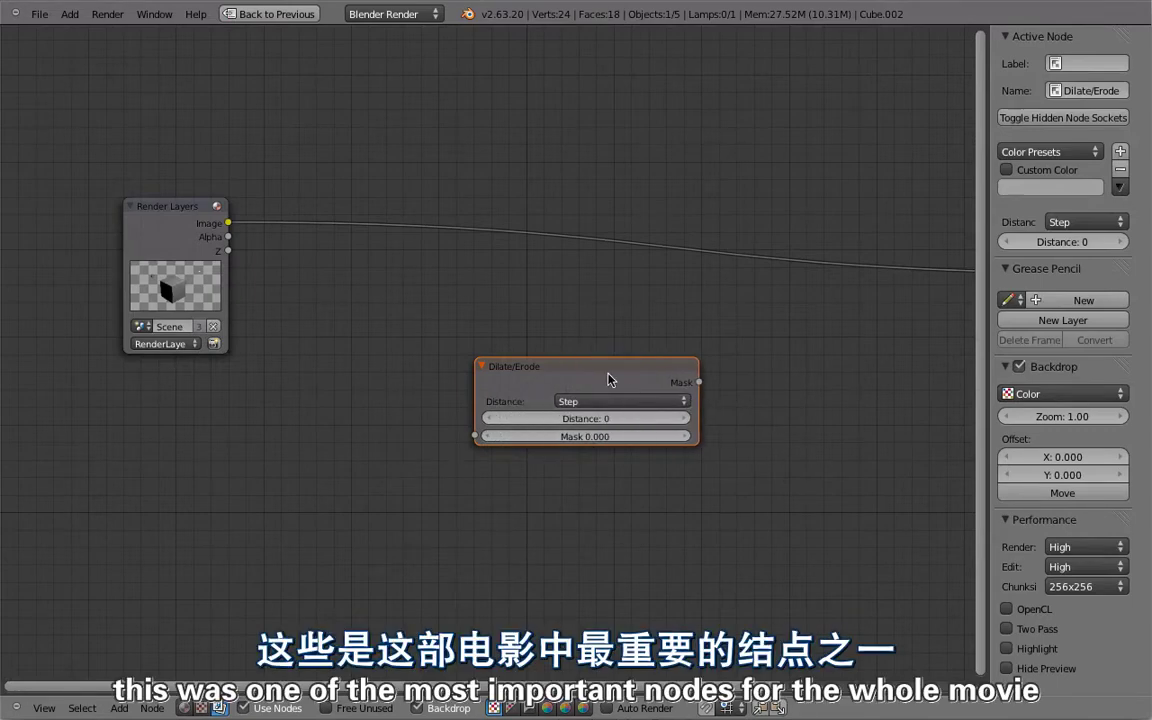
# Move Dilate/Erode closer to Render Layers, feed its Mask input from Alpha, and preview its output in the Viewer.
pyautogui.moveTo(536, 387); pyautogui.dragTo(436, 332)
pyautogui.moveTo(229, 237); pyautogui.dragTo(376, 381)
pyautogui.keyDown('ctrl'); pyautogui.keyDown('shift'); pyautogui.click(464, 323); pyautogui.keyUp('shift'); pyautogui.keyUp('ctrl')
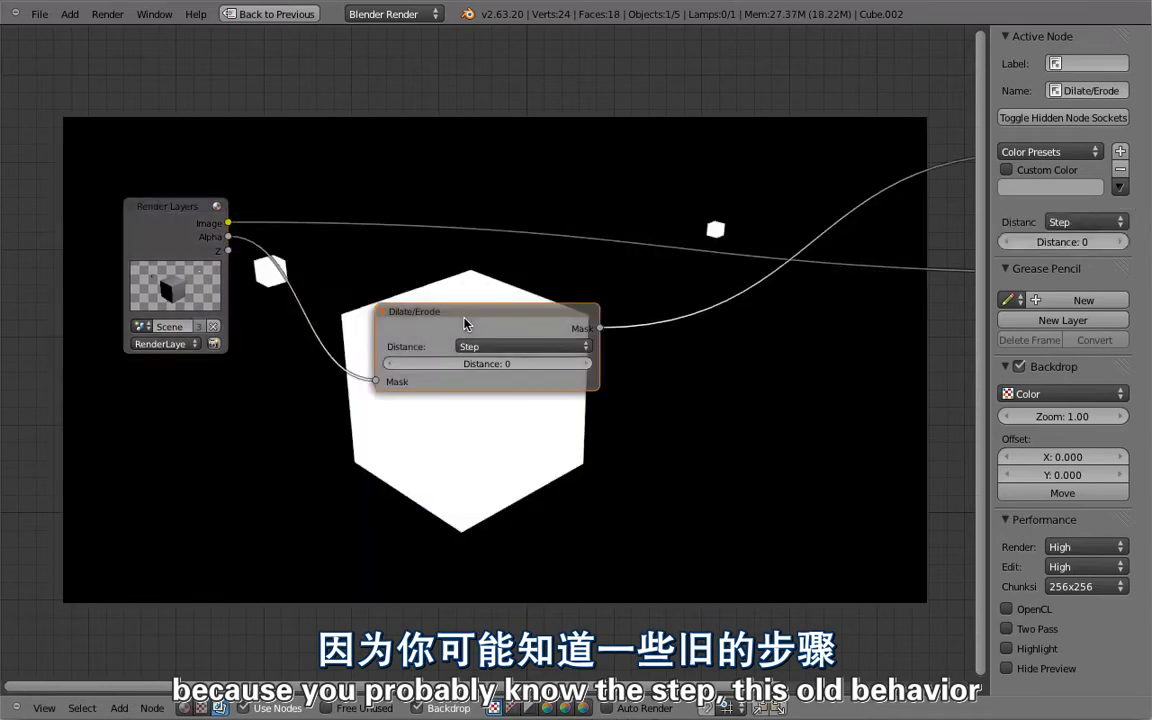
# Lower the Dilate/Erode Step distance to -8 to shrink the outlines of the shapes.
pyautogui.moveTo(528, 428); pyautogui.dragTo(535, 461, button='middle')
pyautogui.click(394, 398)
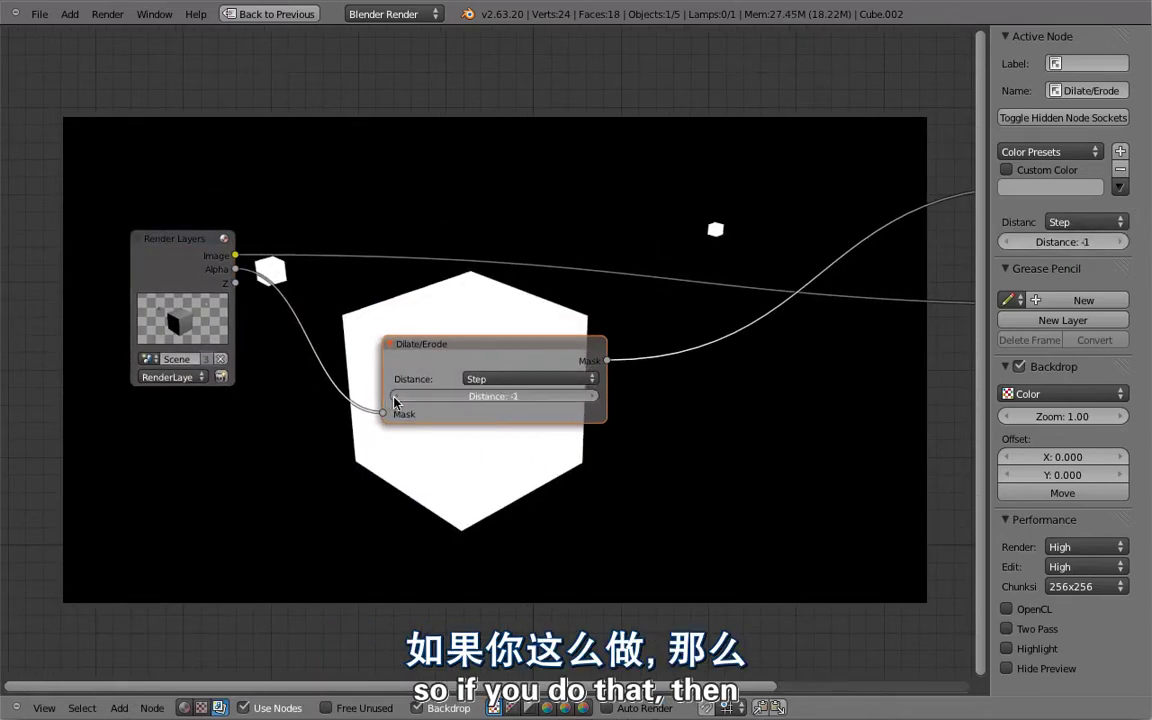
pyautogui.click(395, 398)
pyautogui.click(395, 398)
pyautogui.click(395, 397)
pyautogui.click(395, 397)
pyautogui.click(395, 397)
pyautogui.click(395, 397)
pyautogui.click(395, 397)
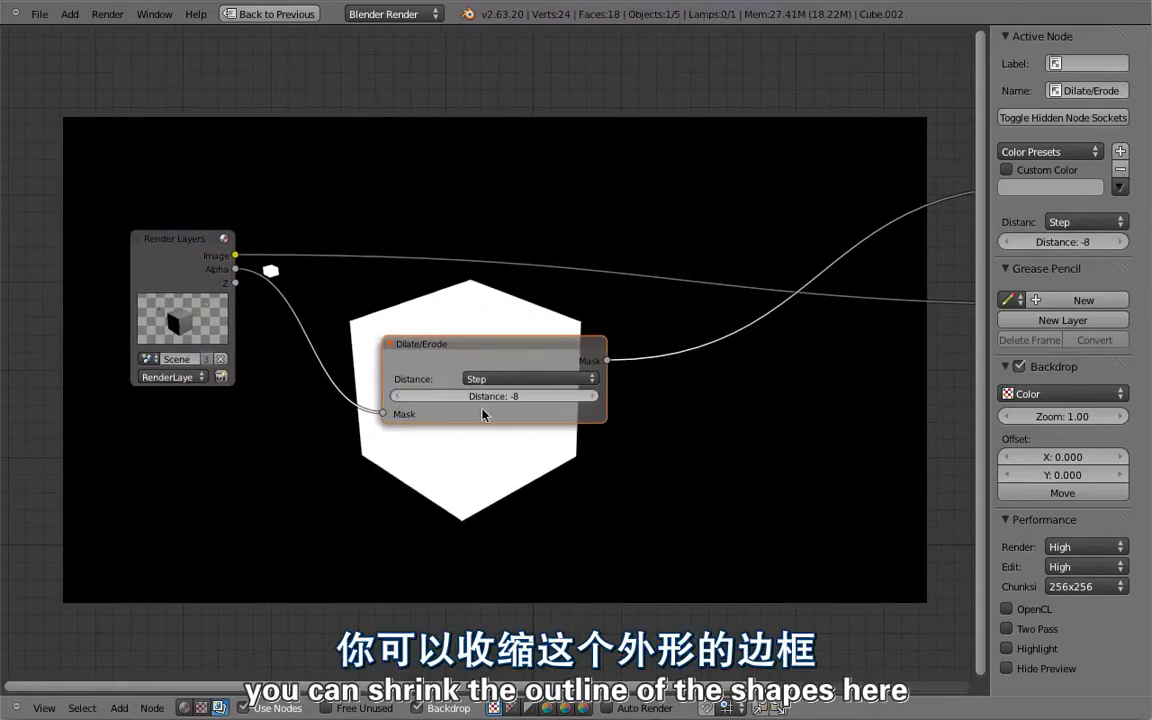
# Raise the Dilate/Erode Step distance to 9 to grow the outlines of the shapes.
pyautogui.click(591, 397)
pyautogui.click(591, 397)
pyautogui.click(591, 397)
pyautogui.click(591, 397)
pyautogui.click(591, 397)
pyautogui.click(591, 397)
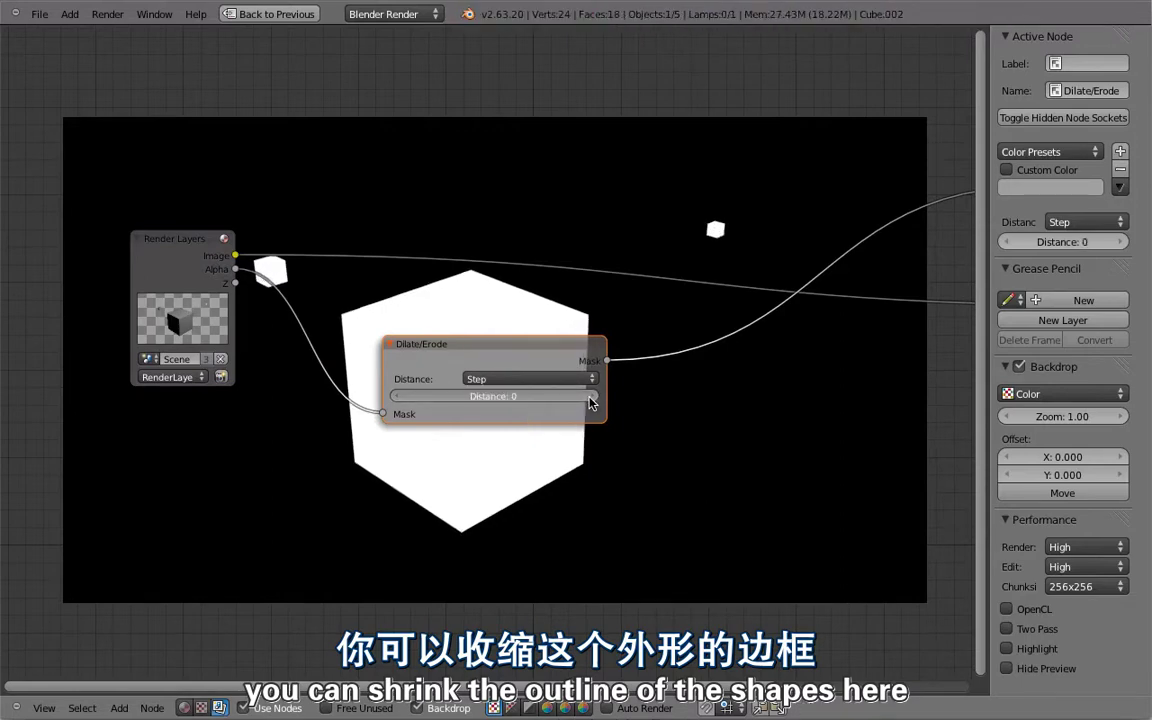
pyautogui.click(591, 397)
pyautogui.click(591, 397)
pyautogui.click(591, 398)
pyautogui.click(591, 398)
pyautogui.click(591, 398)
pyautogui.click(591, 398)
pyautogui.click(591, 398)
pyautogui.click(591, 398)
pyautogui.moveTo(354, 306); pyautogui.dragTo(363, 341, button='middle')
pyautogui.scroll(1, 365, 345)
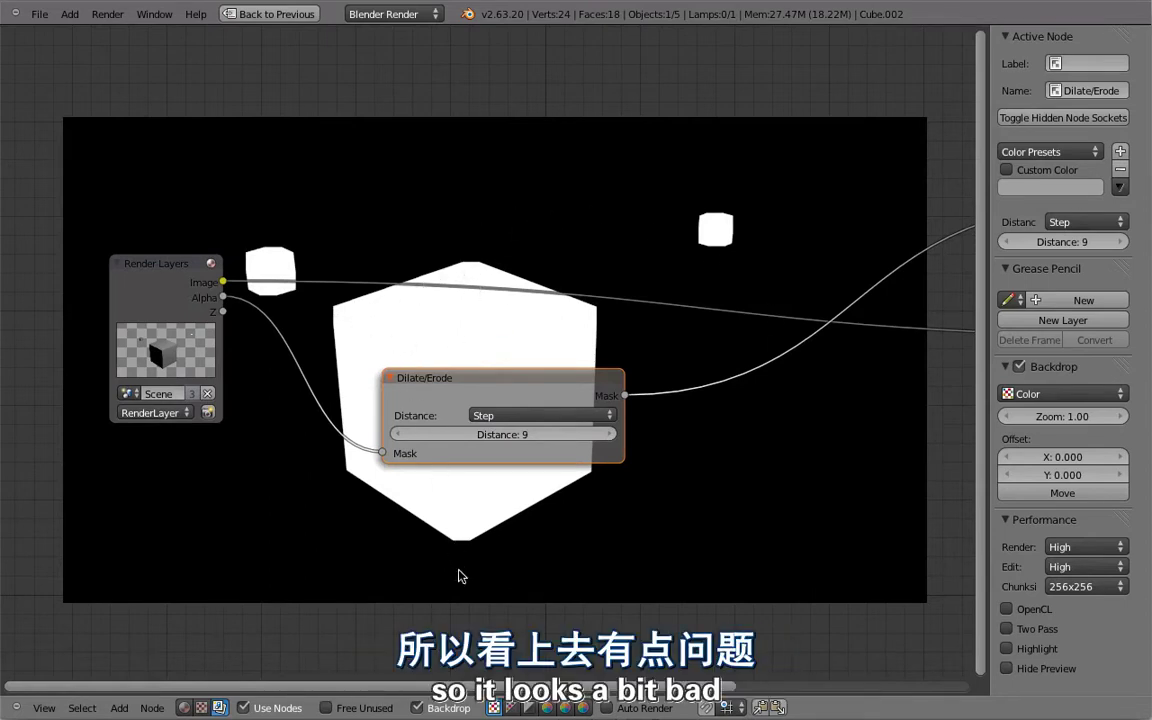
# Switch the Dilate/Erode node to Threshold mode and set its Edge to -2.367, keeping the distance at 9.
pyautogui.click(432, 414)
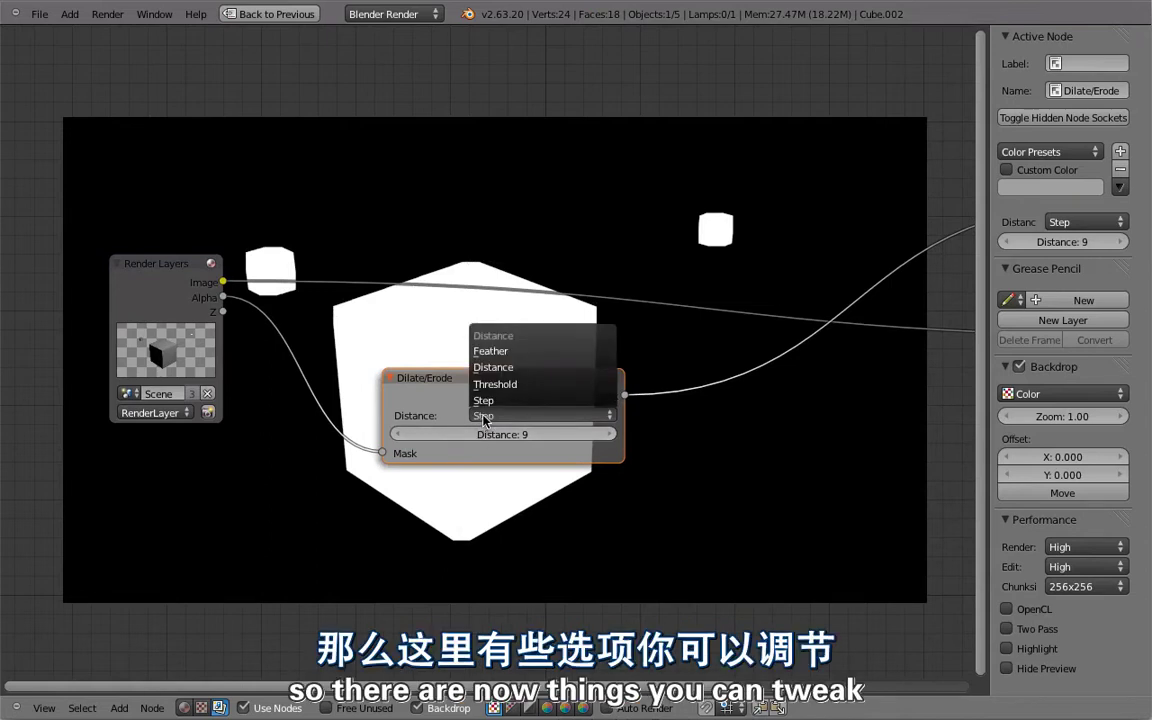
pyautogui.click(527, 386)
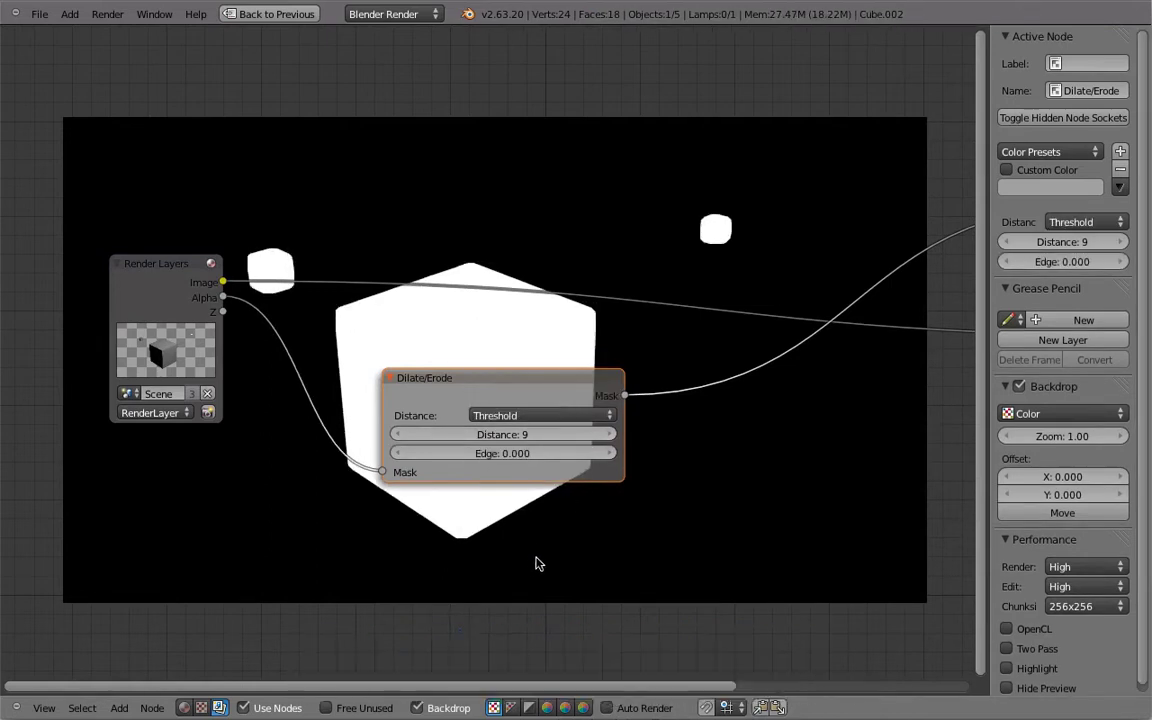
pyautogui.moveTo(518, 456); pyautogui.dragTo(466, 450)
pyautogui.click(466, 442)
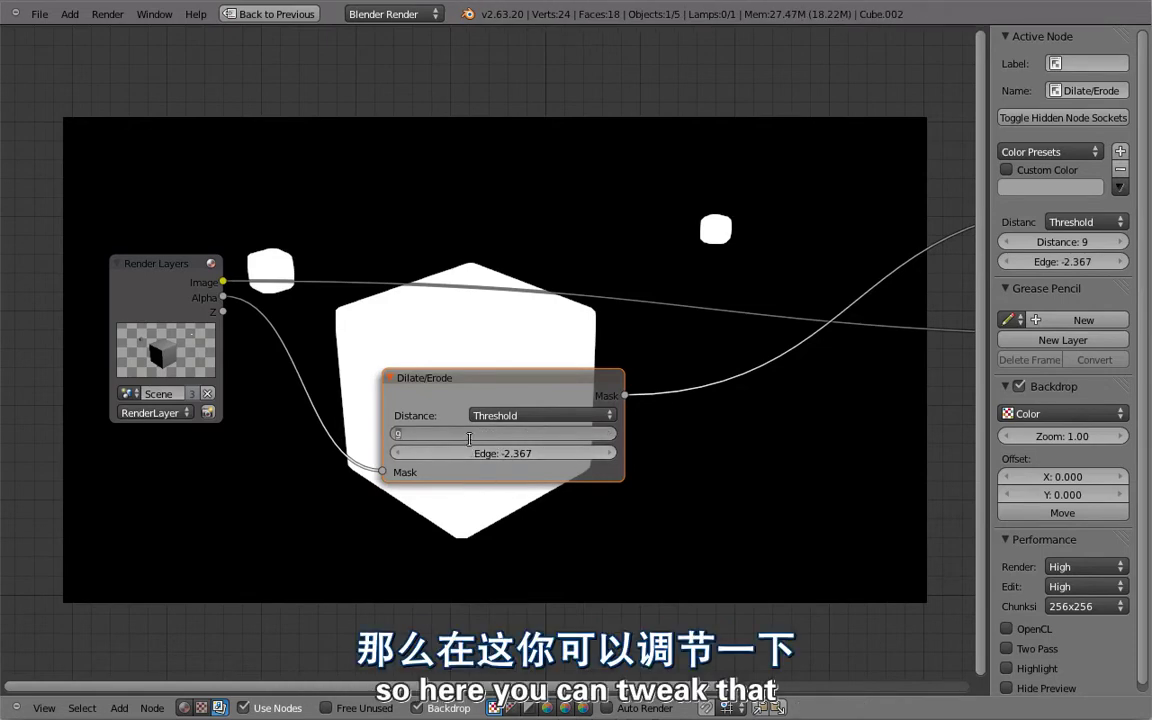
pyautogui.click(581, 484)
# Shift Dilate/Erode away from Render Layers and insert a Blur node into the Alpha link between them.
pyautogui.moveTo(562, 392); pyautogui.dragTo(615, 390)
pyautogui.moveTo(318, 516); pyautogui.dragTo(458, 445, button='middle')
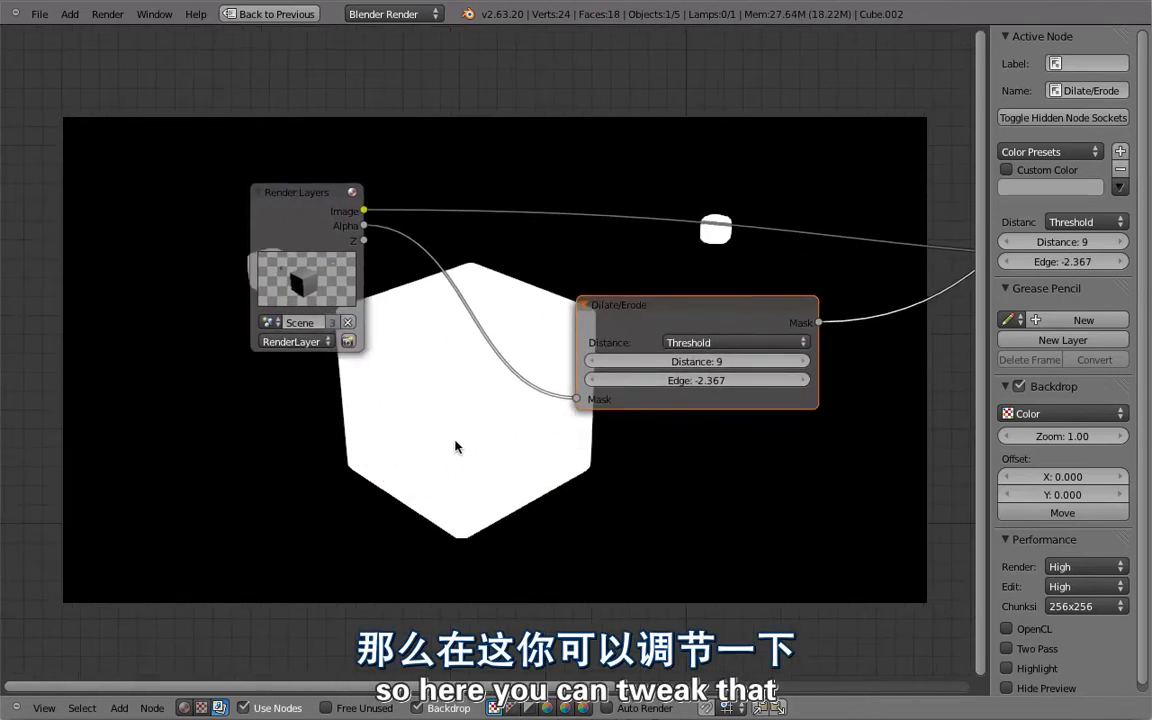
pyautogui.hotkey('shift', 'a')
pyautogui.hotkey('shift', 'a')
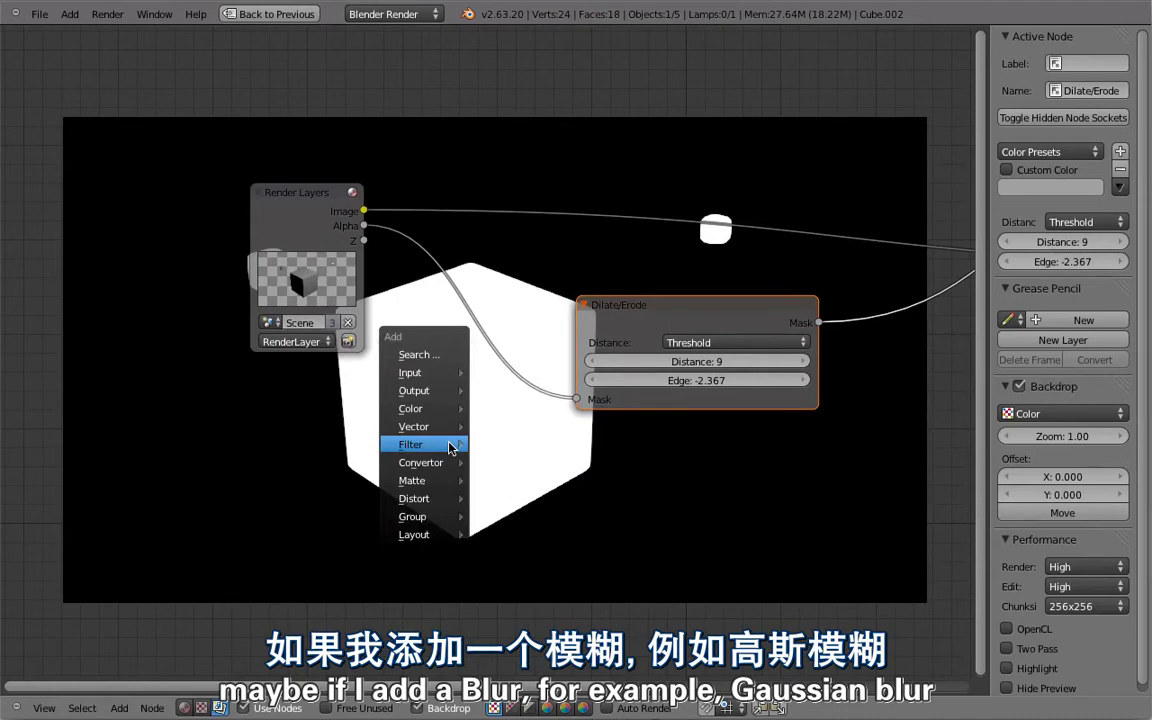
pyautogui.moveTo(451, 448)
pyautogui.click(500, 463)
pyautogui.click(480, 455)
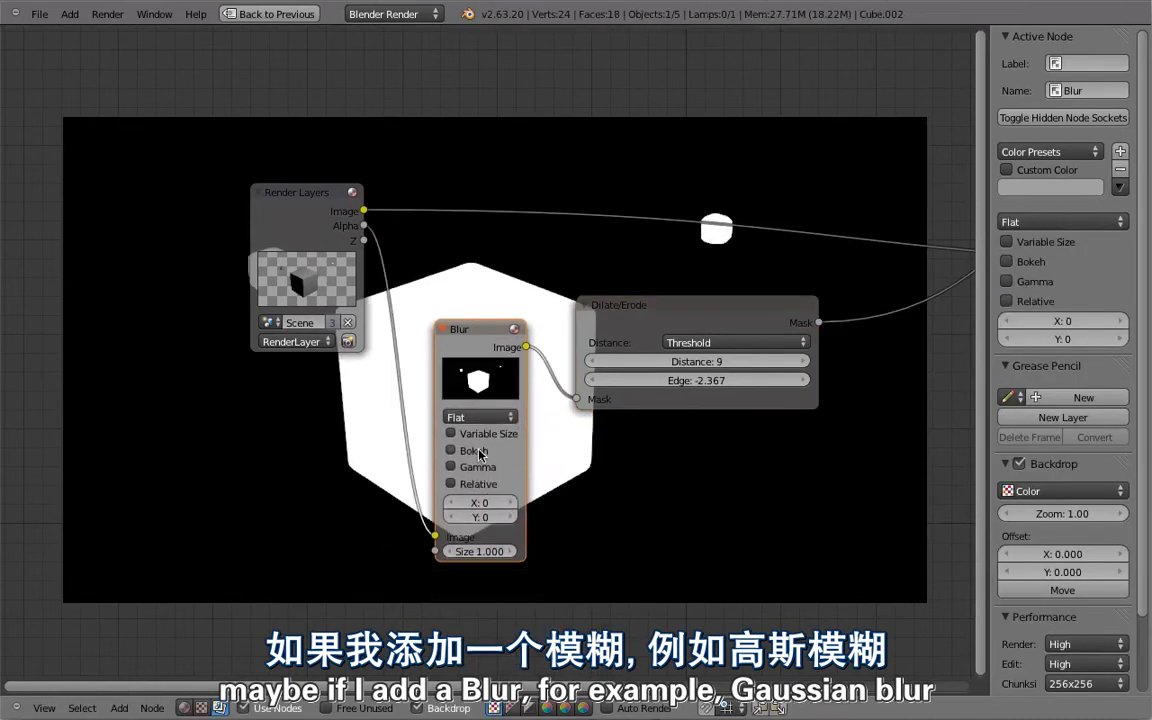
# Set the Blur node to Gaussian with Bokeh enabled and a size of 20 in both X and Y.
pyautogui.click(479, 452)
pyautogui.click(480, 416)
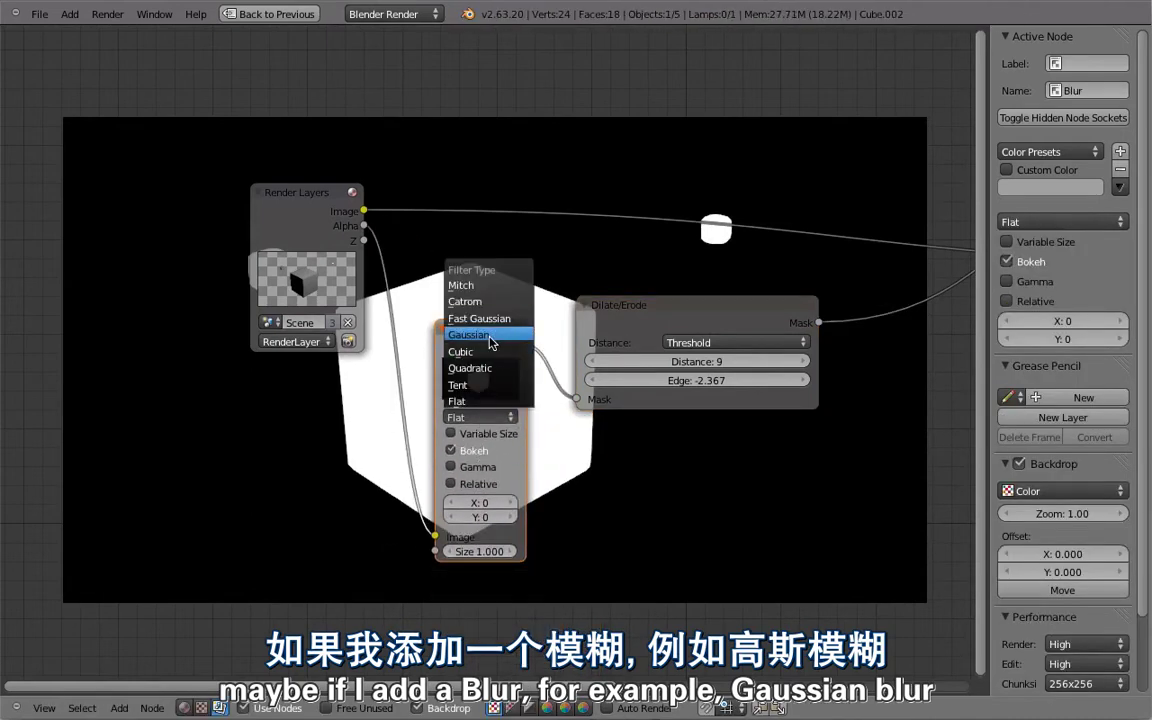
pyautogui.click(490, 336)
pyautogui.click(468, 508)
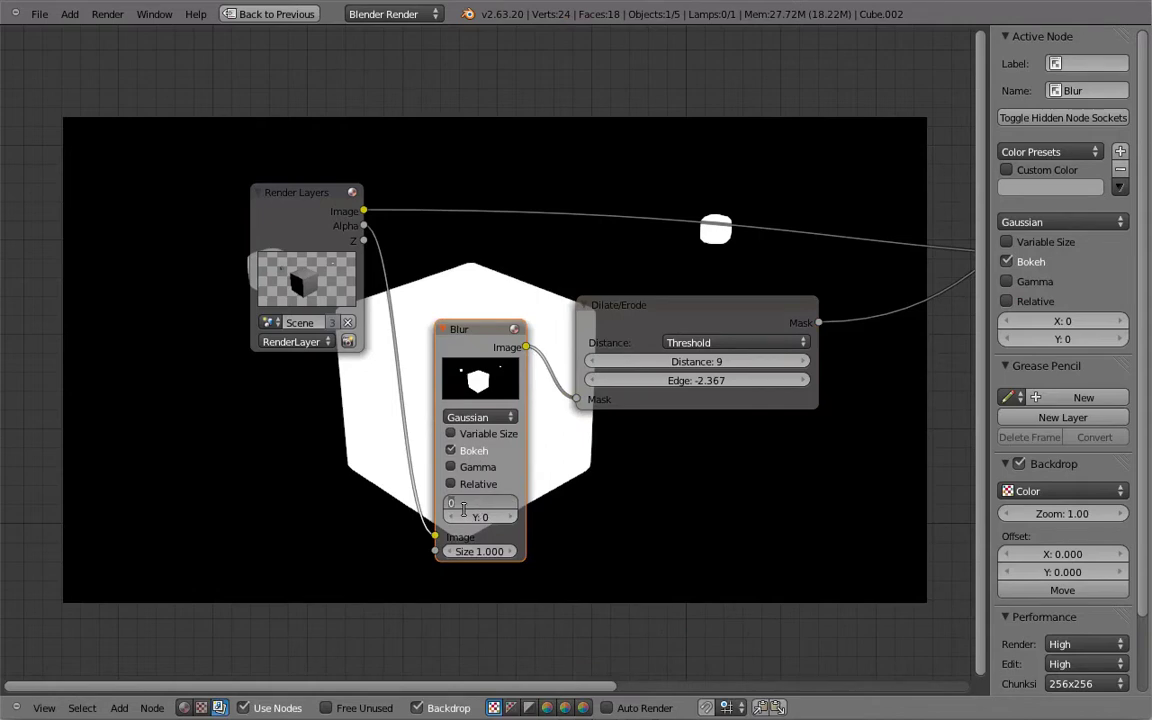
pyautogui.write('20')
pyautogui.press('Tab')
pyautogui.write('20')
pyautogui.press('Return')
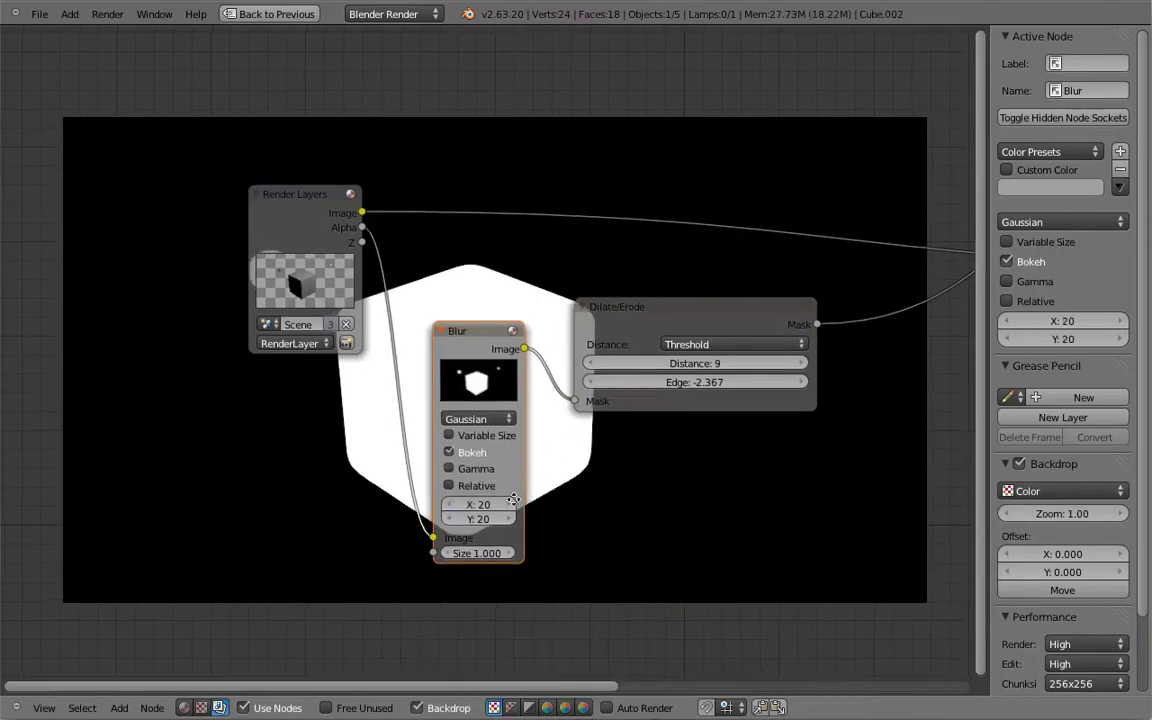
pyautogui.moveTo(513, 500); pyautogui.dragTo(393, 610, button='middle')
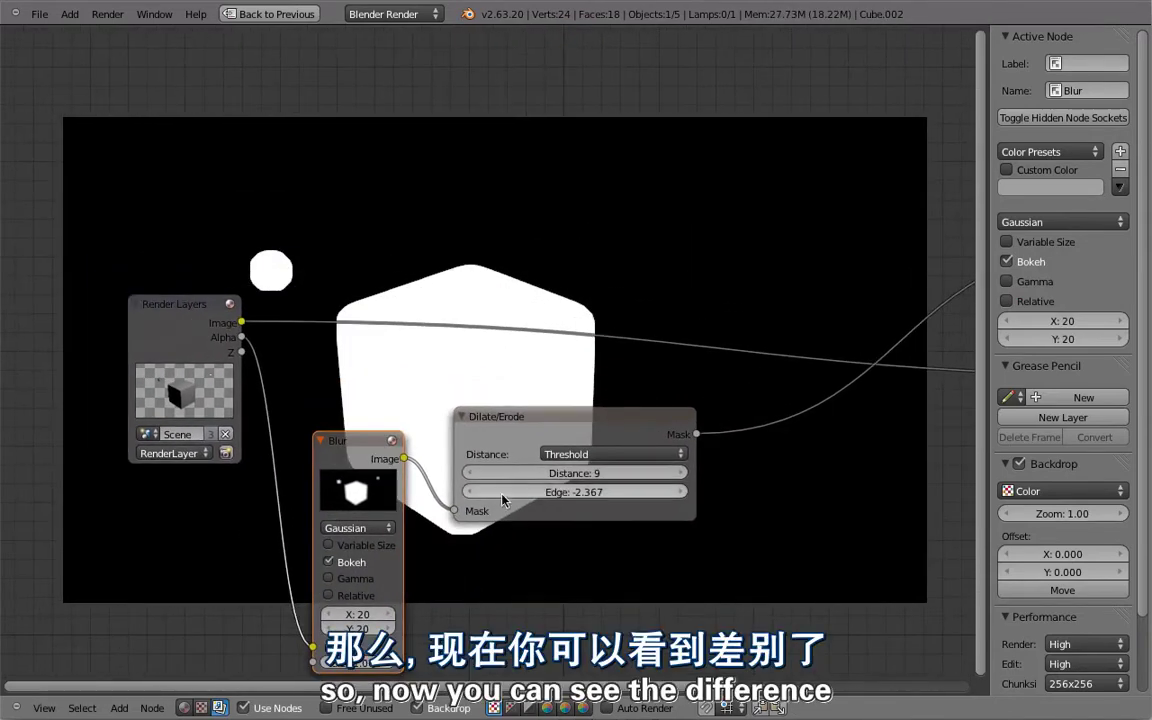
# Switch the Dilate/Erode node to Step mode to compare its result on the blurred mask.
pyautogui.click(572, 456)
pyautogui.click(570, 437)
pyautogui.moveTo(600, 501); pyautogui.dragTo(610, 541, button='middle')
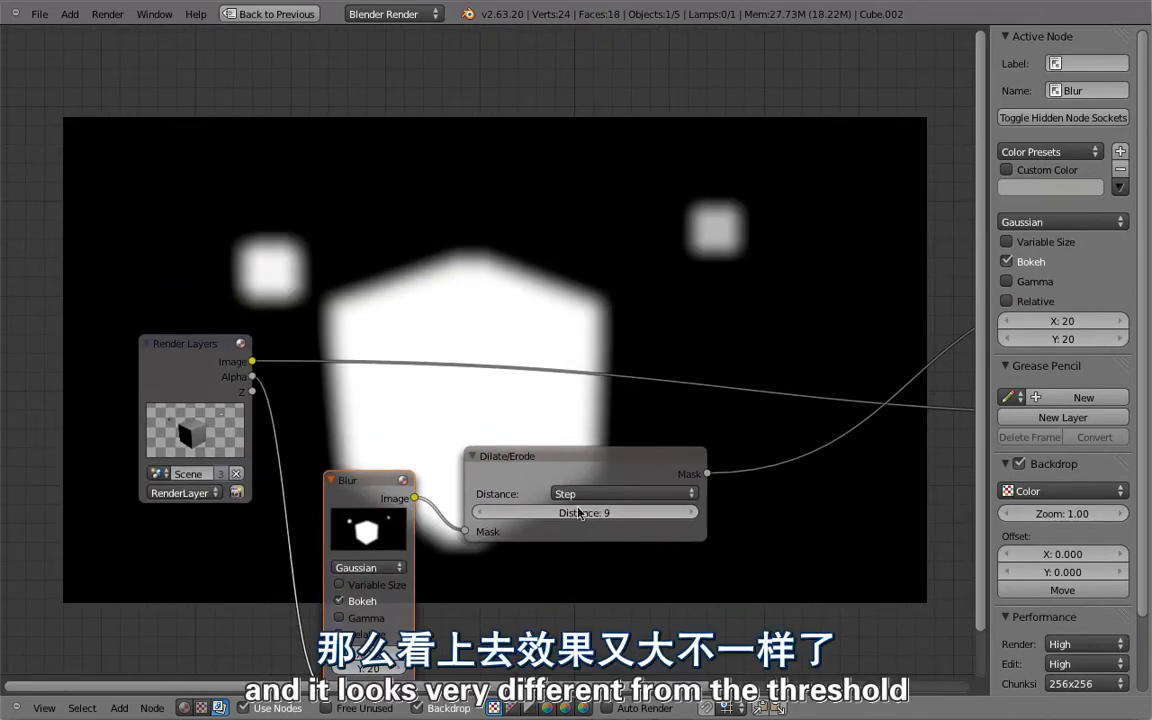
# Move Dilate/Erode farther from the Blur node and set it back to Threshold mode with distance 10 and Edge -0.653.
pyautogui.click(603, 482)
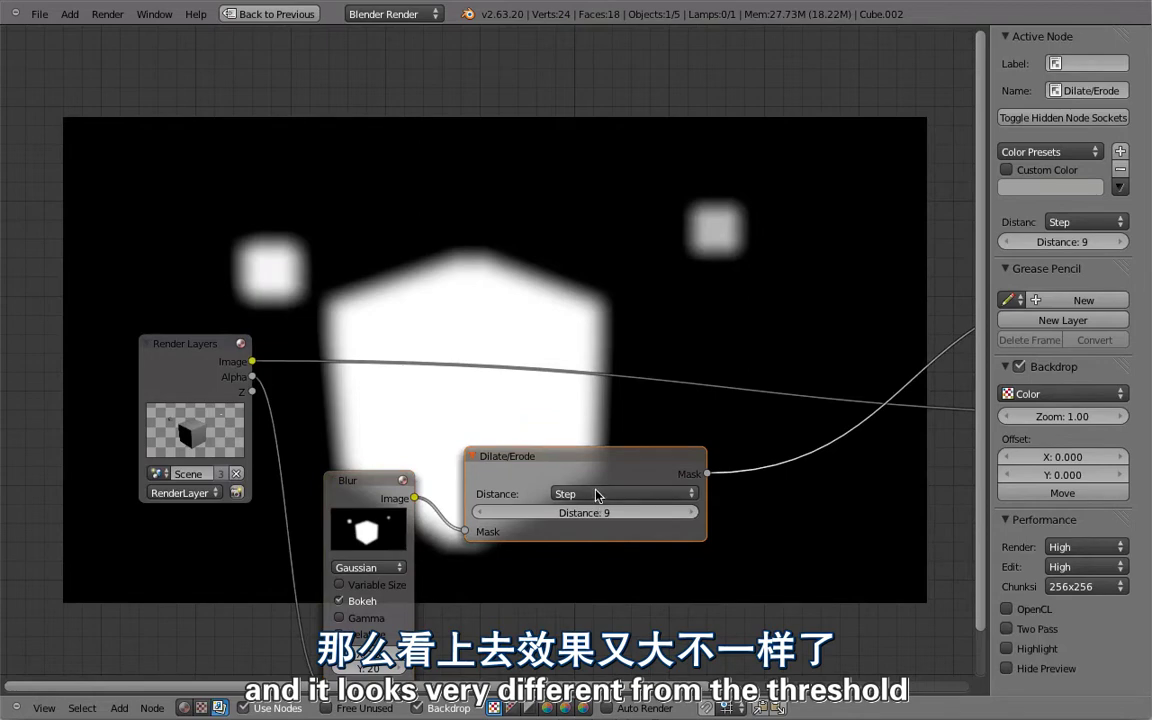
pyautogui.moveTo(597, 490); pyautogui.dragTo(673, 473)
pyautogui.click(595, 477)
pyautogui.click(597, 447)
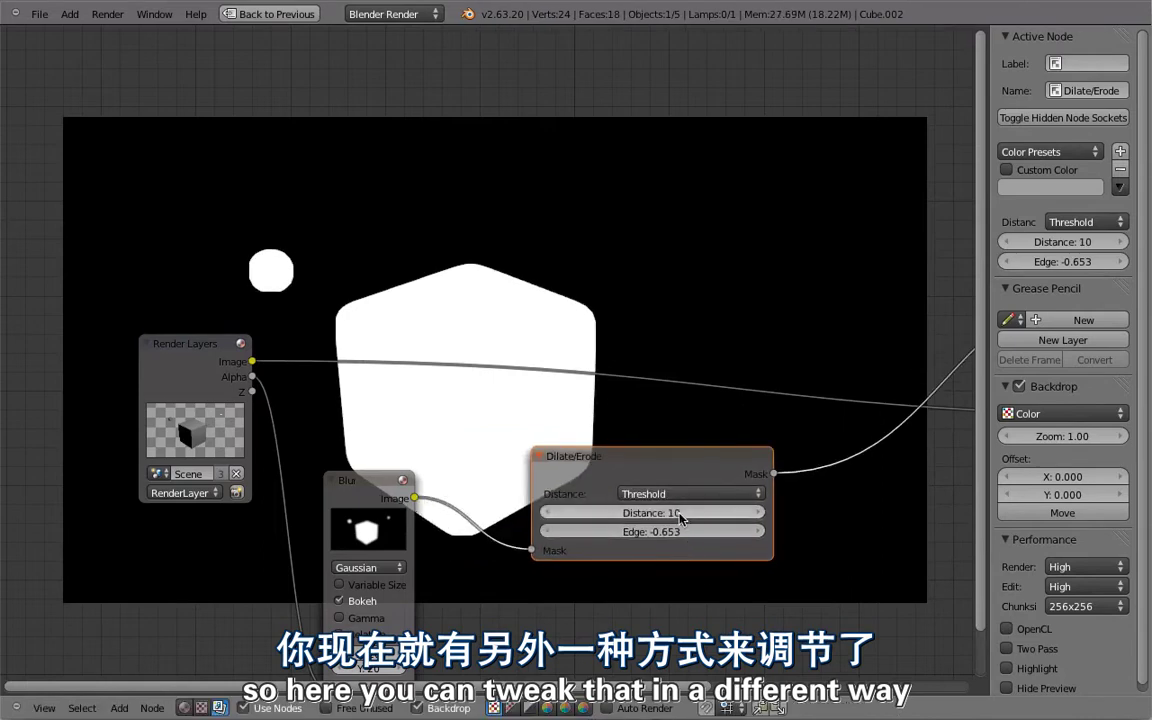
# Switch the Dilate/Erode node to Distance mode and lower its distance to -7.
pyautogui.click(676, 494)
pyautogui.click(673, 446)
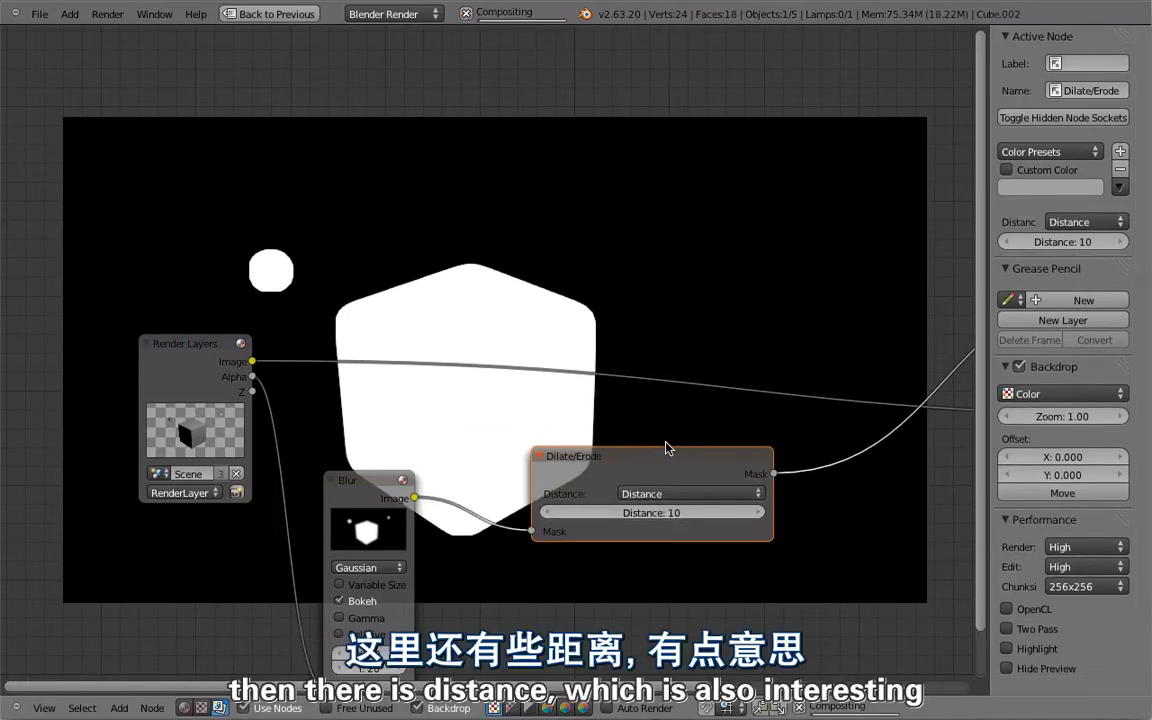
pyautogui.moveTo(684, 515); pyautogui.dragTo(563, 520)
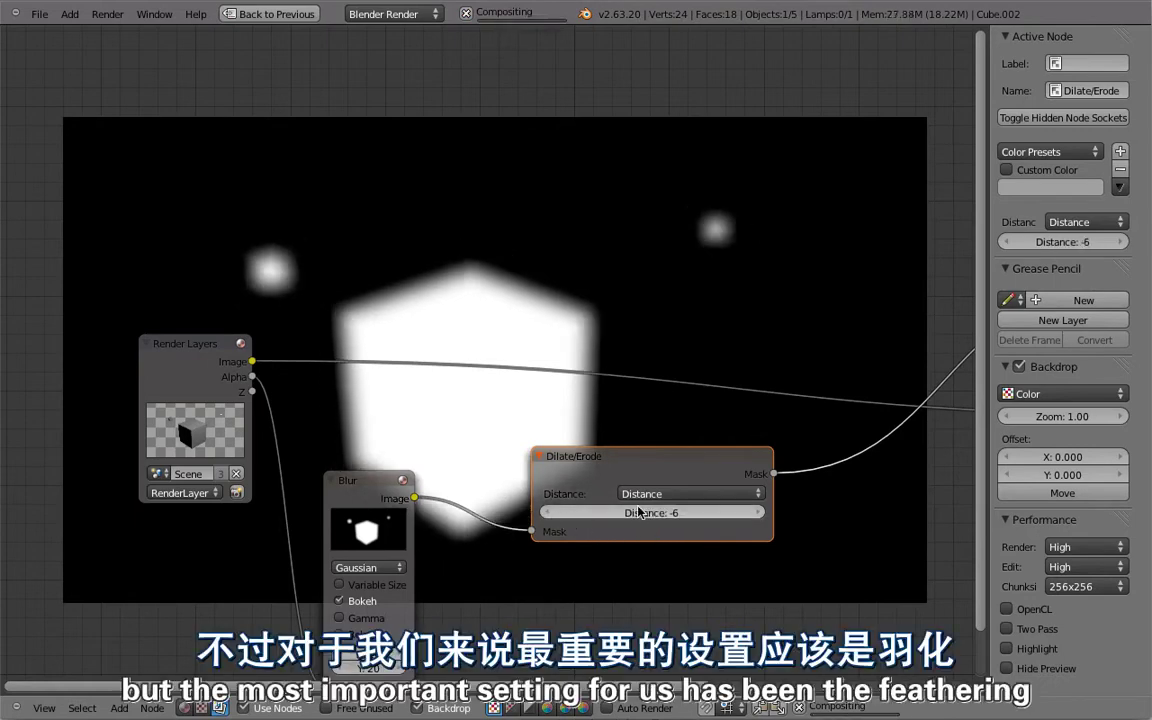
pyautogui.click(547, 513)
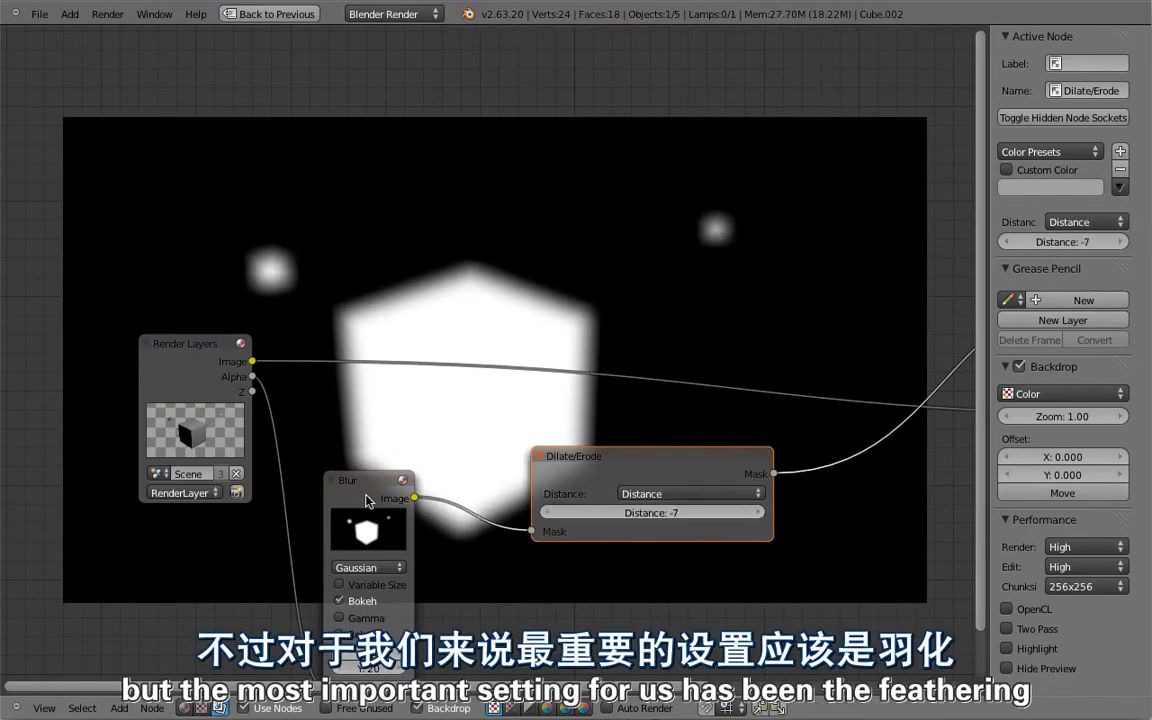
# Set the Dilate/Erode node to Feather mode and delete the Blur node while keeping Alpha connected to the Mask input.
pyautogui.click(638, 494)
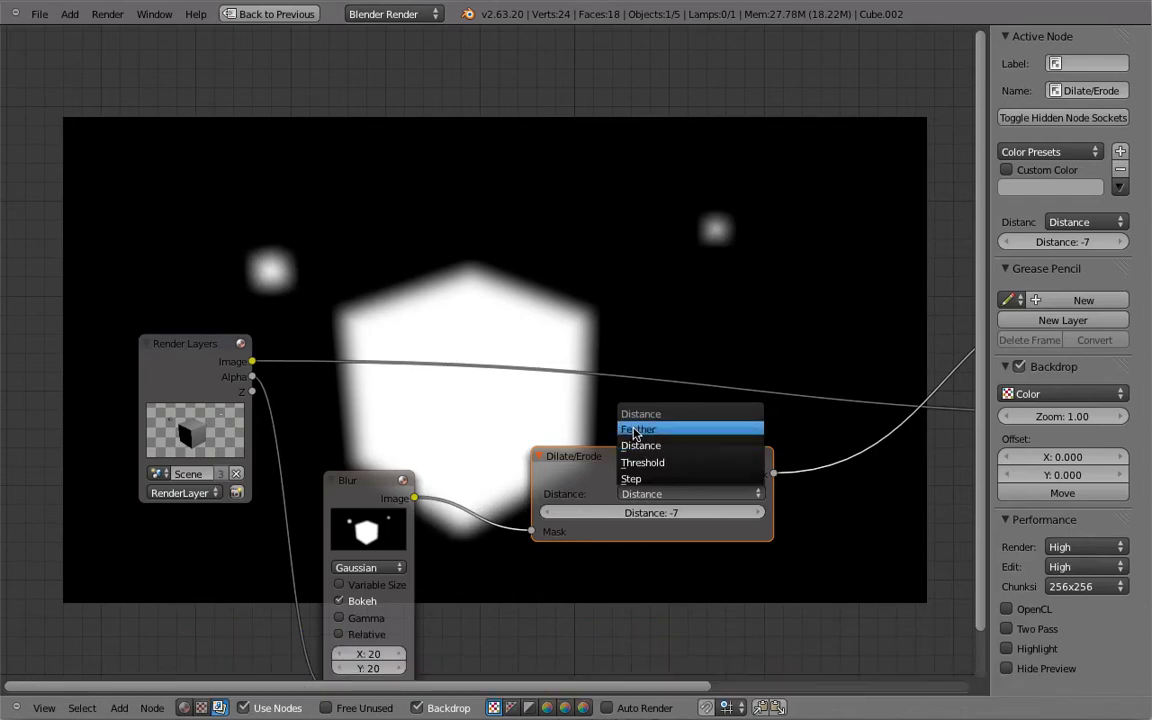
pyautogui.click(612, 431)
pyautogui.rightClick(365, 483)
pyautogui.hotkey('ctrl', 'x')
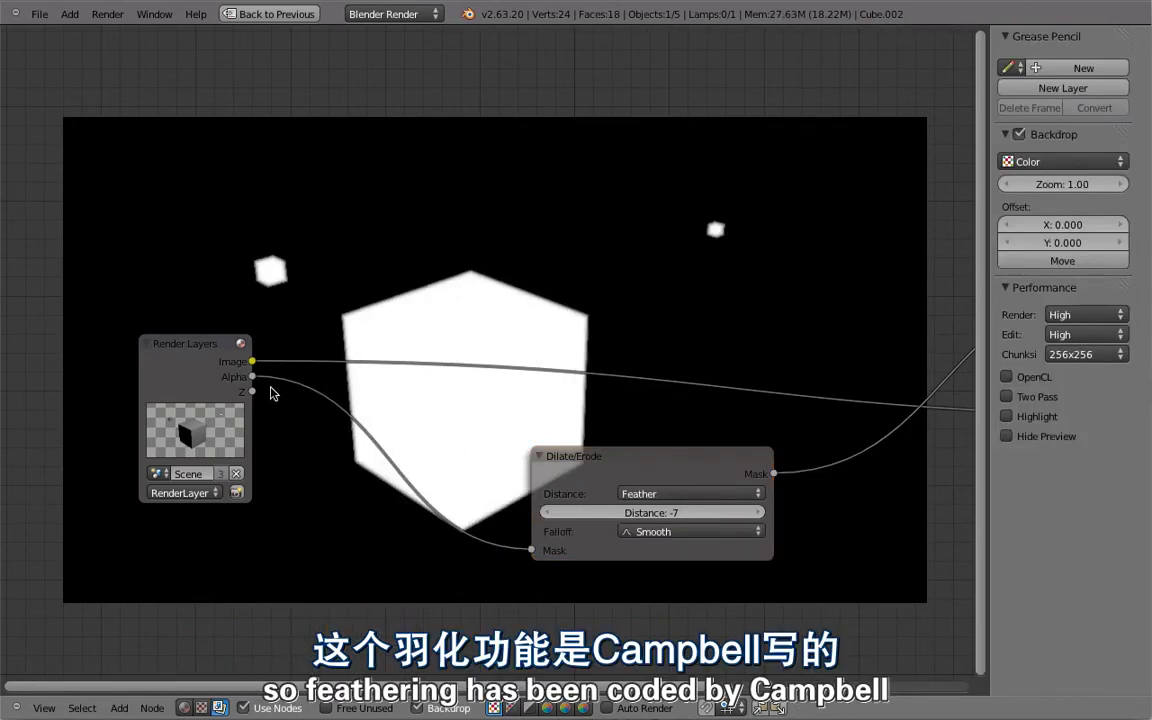
# Move Dilate/Erode next to Render Layers and lower its Feather distance to about -86 for a strong inward feather.
pyautogui.moveTo(621, 464); pyautogui.dragTo(410, 426)
pyautogui.moveTo(470, 452); pyautogui.dragTo(377, 495, button='middle')
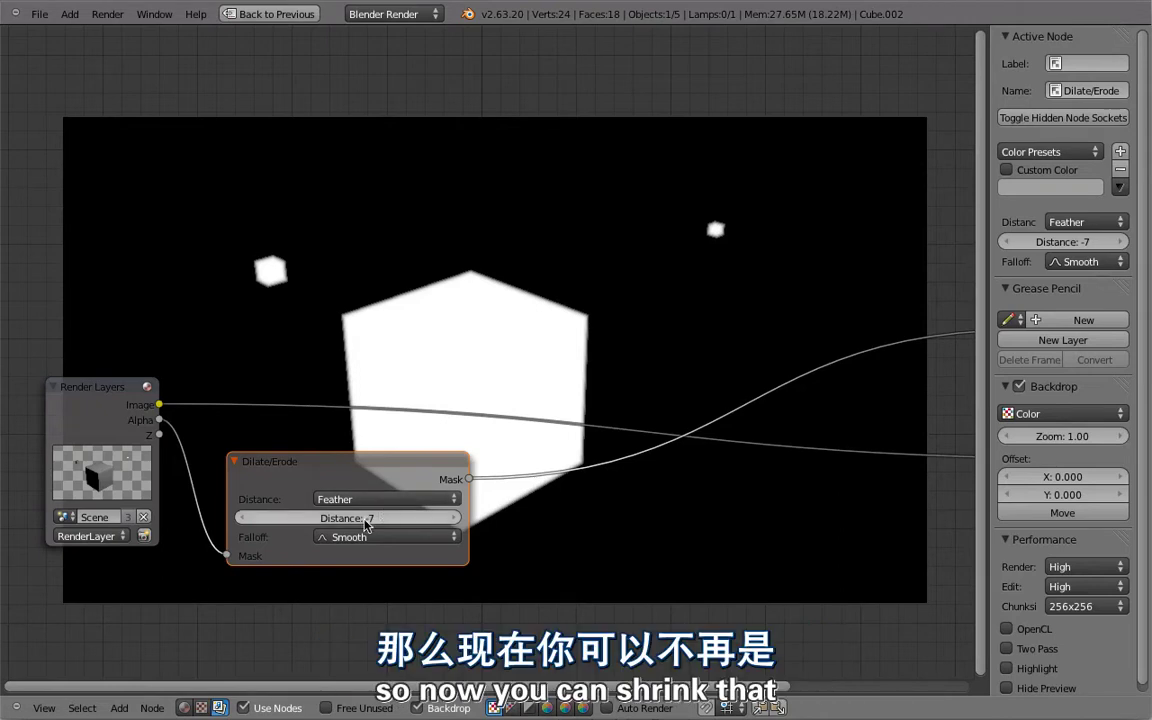
pyautogui.moveTo(364, 521); pyautogui.dragTo(290, 528)
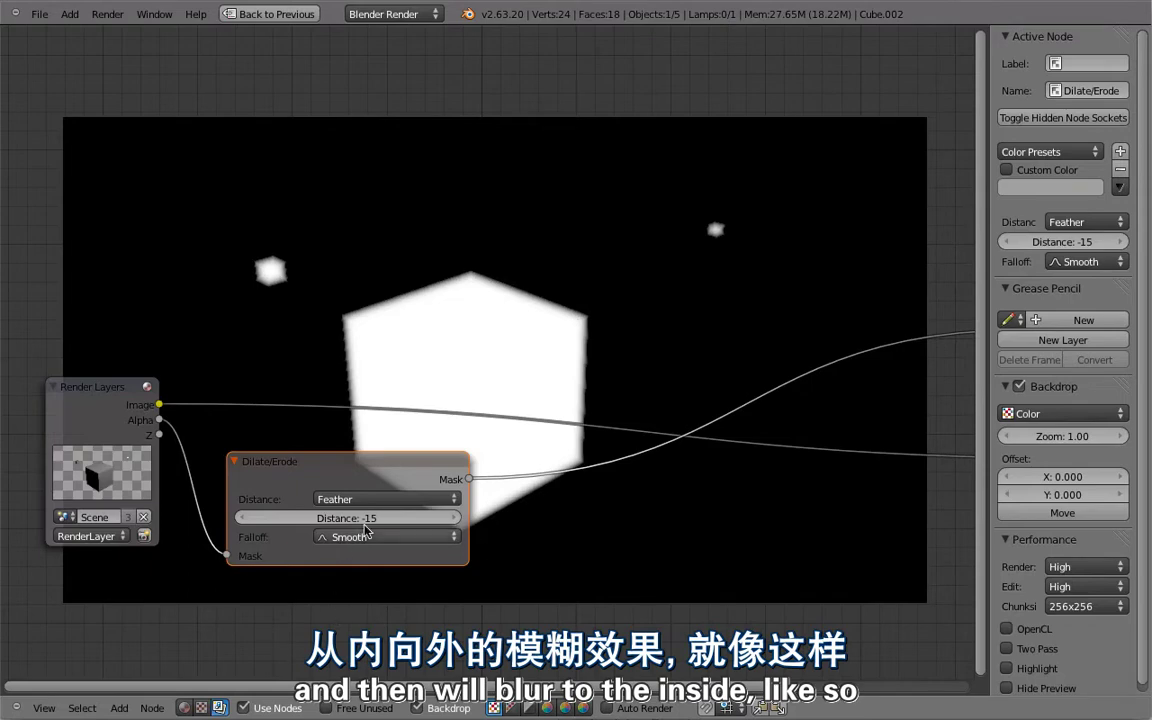
pyautogui.moveTo(361, 521); pyautogui.dragTo(178, 498)
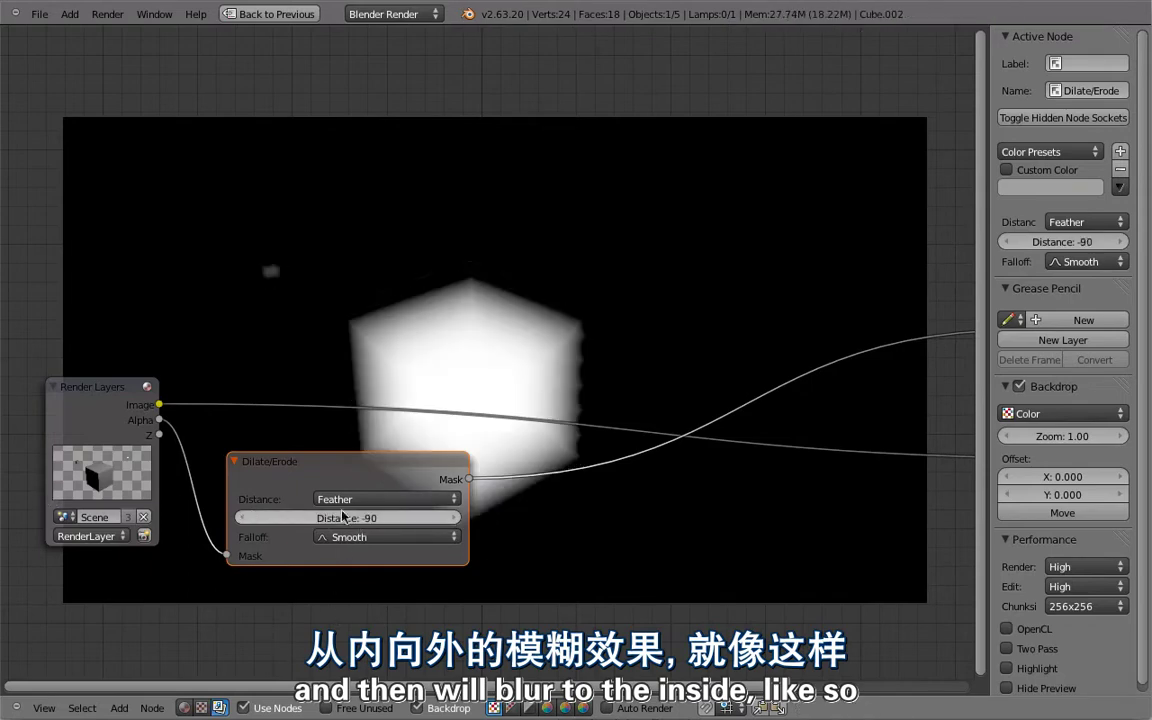
pyautogui.moveTo(369, 517); pyautogui.dragTo(418, 515)
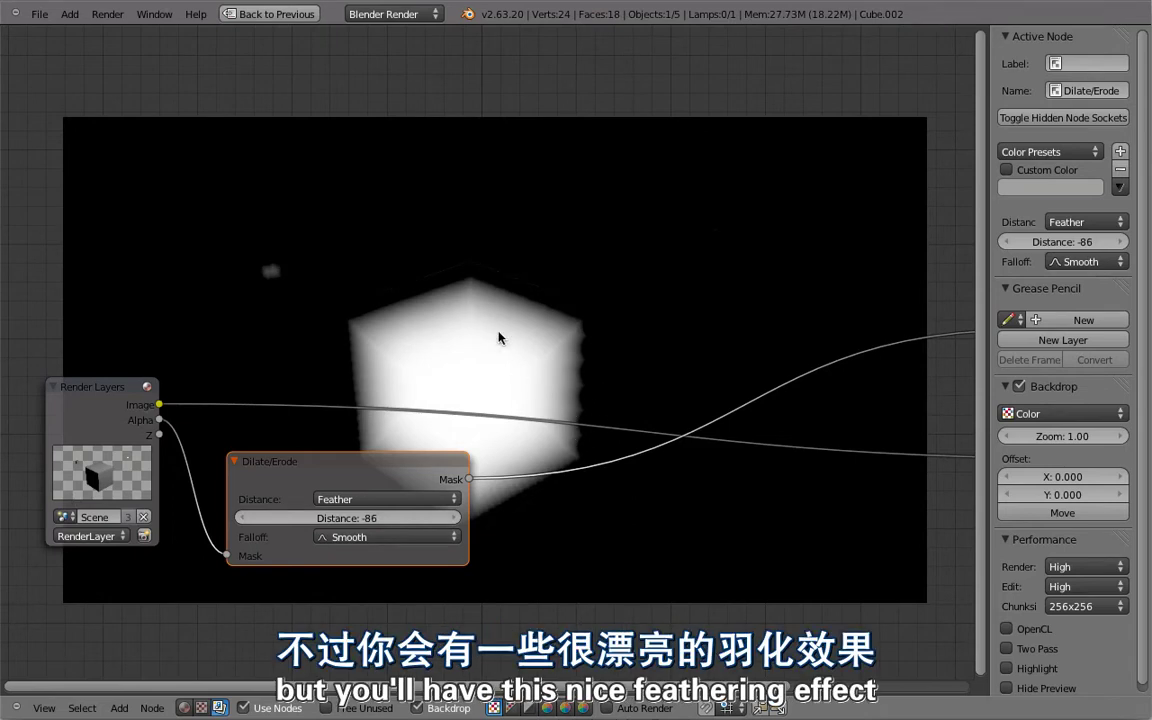
# Set the Feather distance to 20 so the mask feathers outward.
pyautogui.click(348, 516)
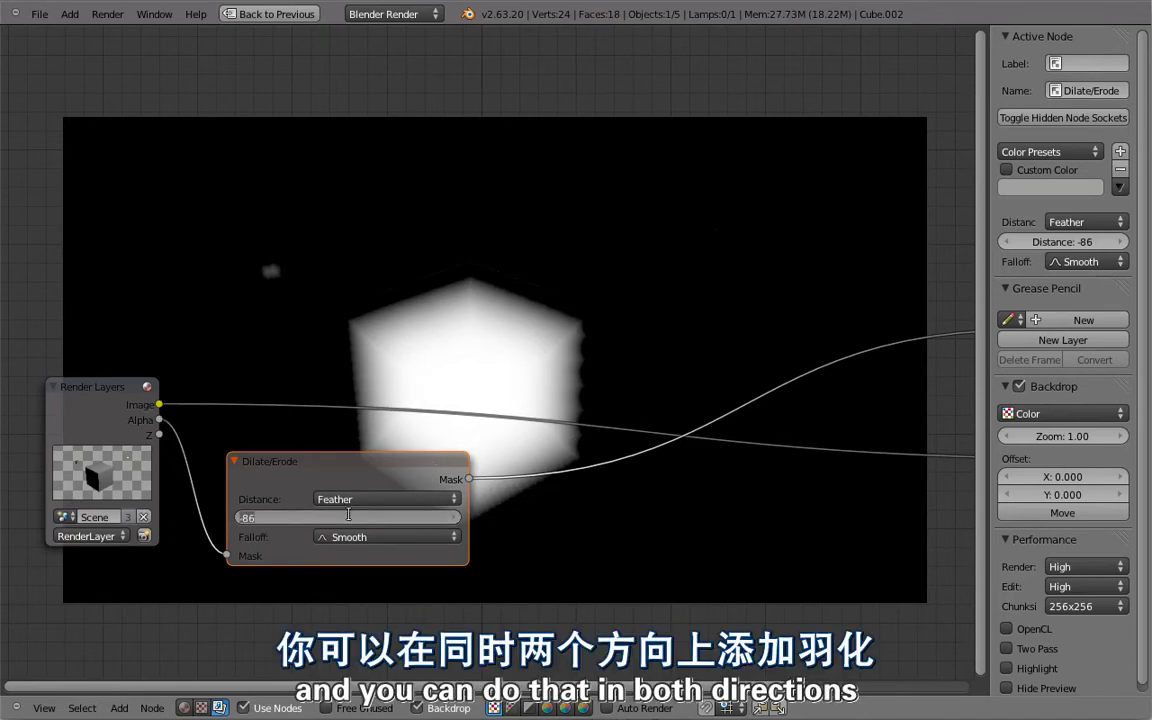
pyautogui.write('20')
pyautogui.press('Return')
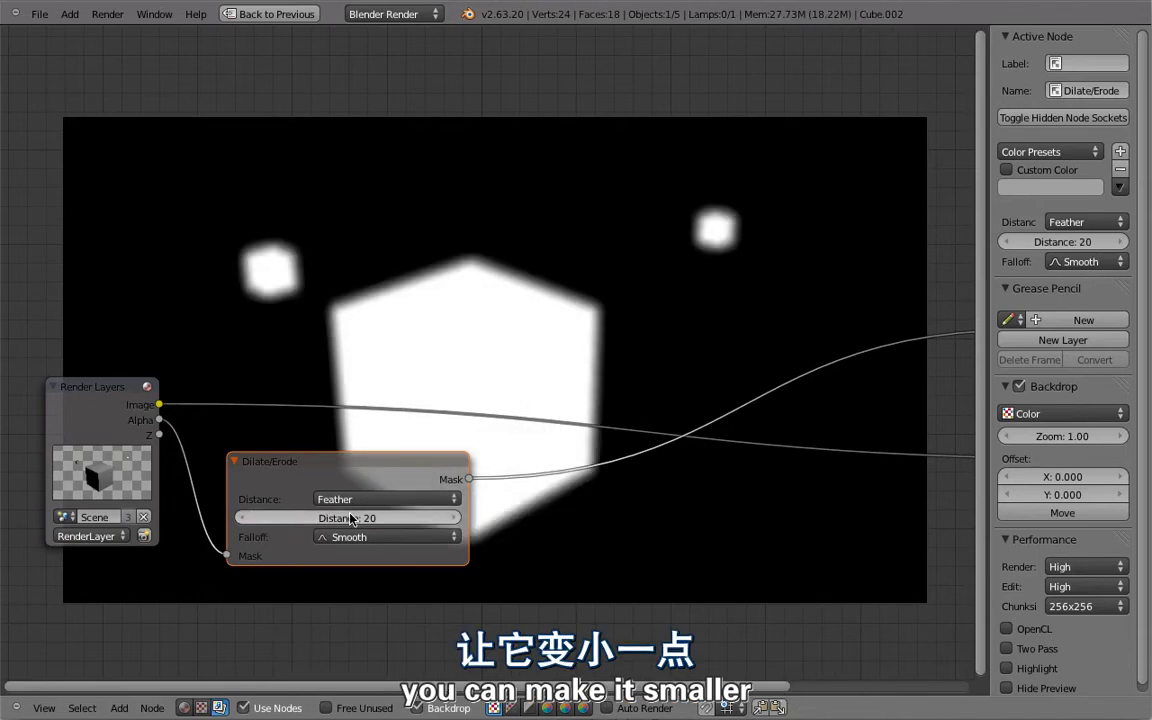
# Raise the Feather distance to 51 and move the Dilate/Erode node up to the upper edge of the cube in the backdrop.
pyautogui.moveTo(350, 518); pyautogui.dragTo(548, 450)
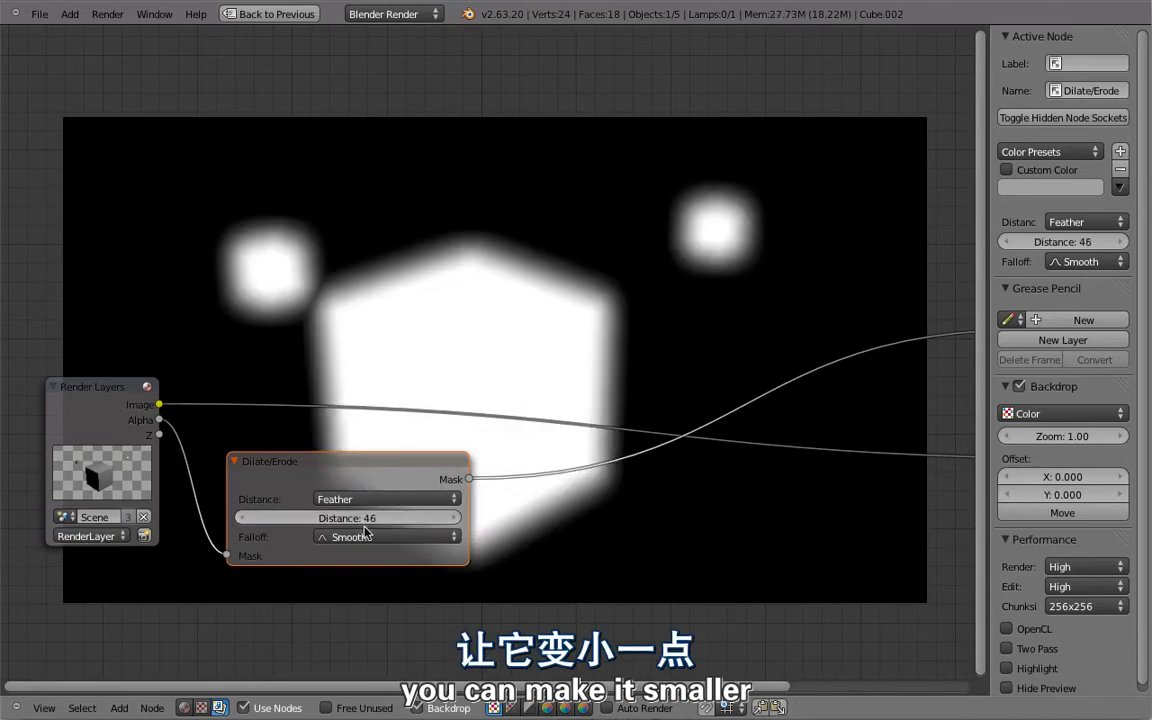
pyautogui.moveTo(415, 515); pyautogui.dragTo(560, 490)
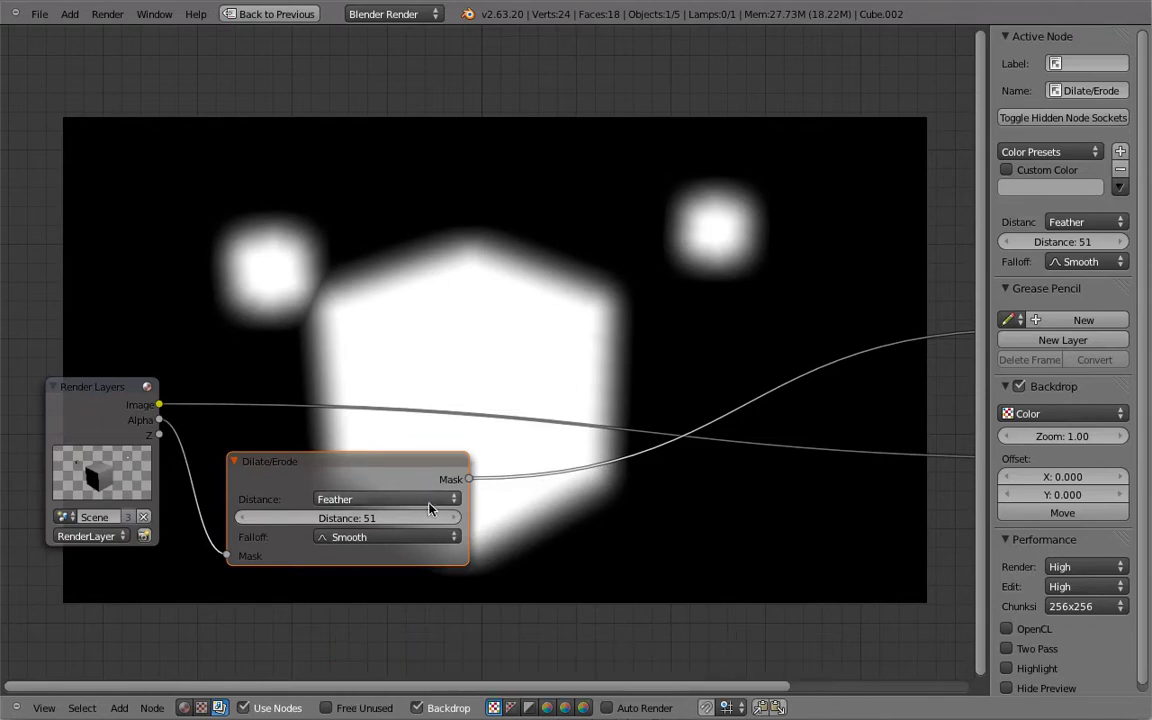
pyautogui.moveTo(380, 461); pyautogui.dragTo(467, 170)
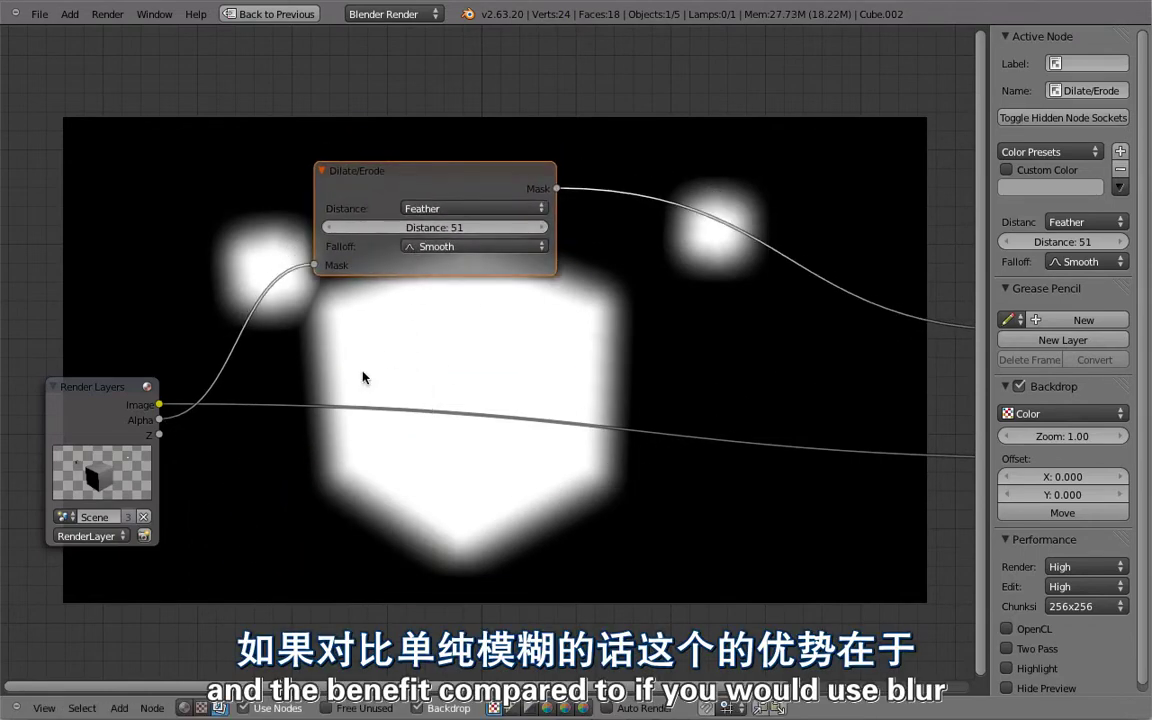
# Add a Blur filter node below the Dilate/Erode node and set its X and Y size to 20.
pyautogui.hotkey('shift', 'a')
pyautogui.moveTo(250, 555)
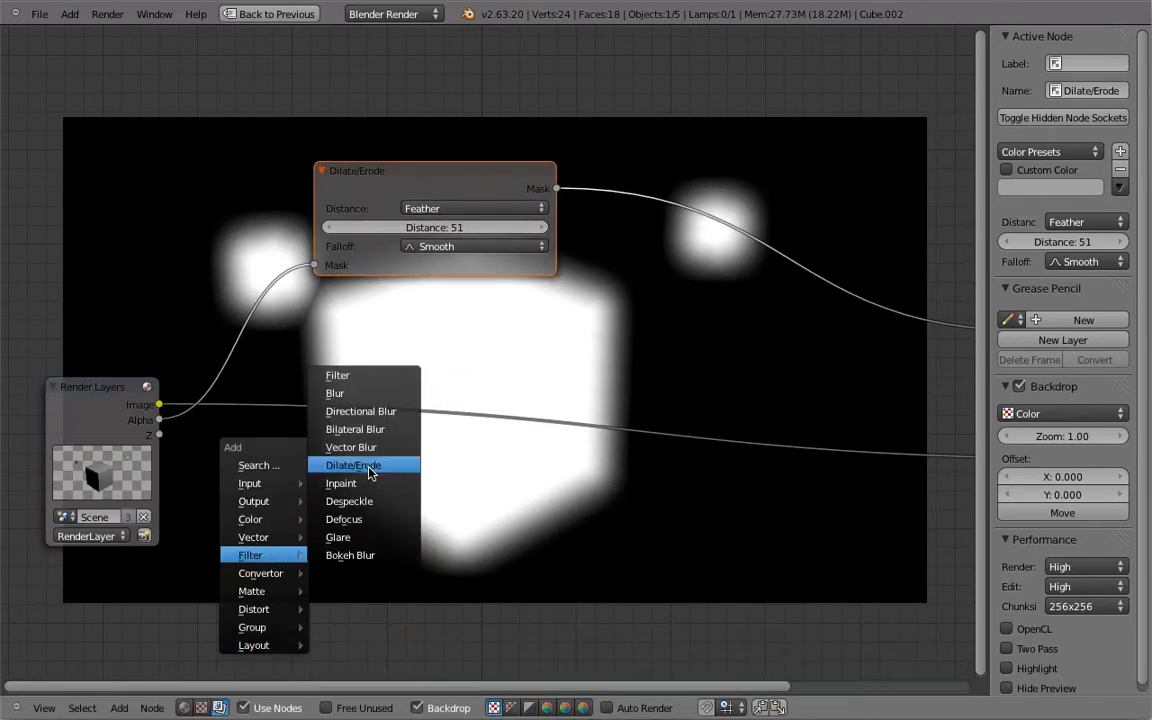
pyautogui.click(366, 394)
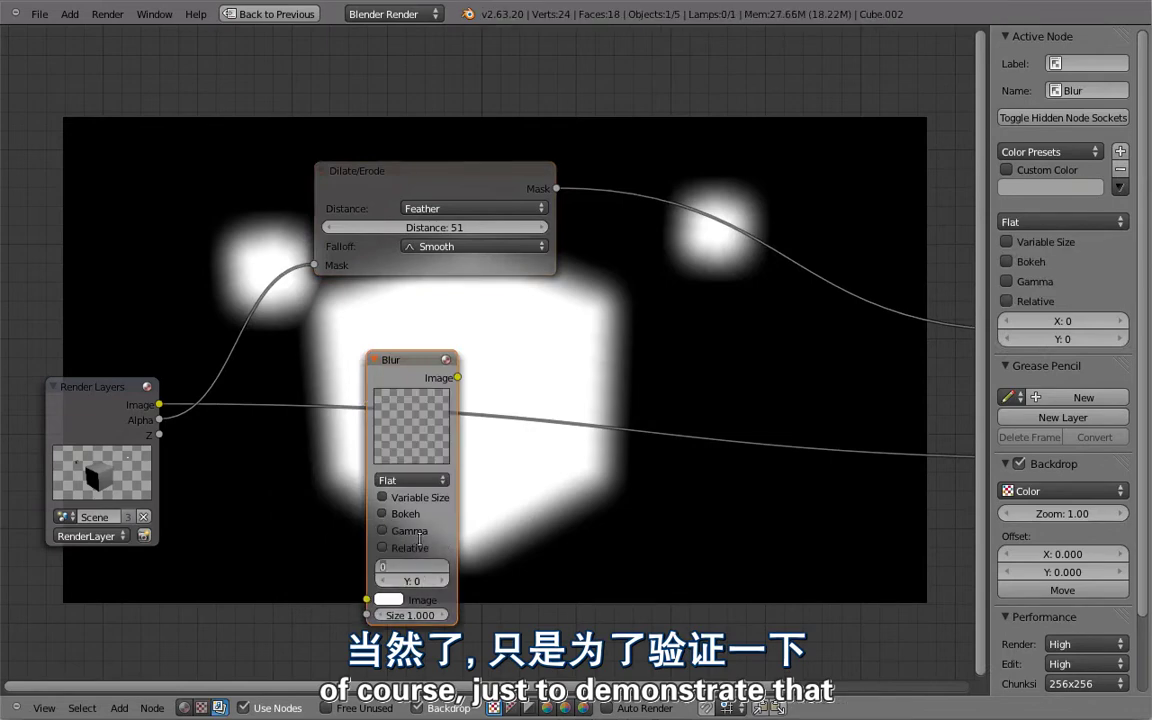
pyautogui.write('20')
pyautogui.press('Tab')
pyautogui.write('20')
pyautogui.press('Return')
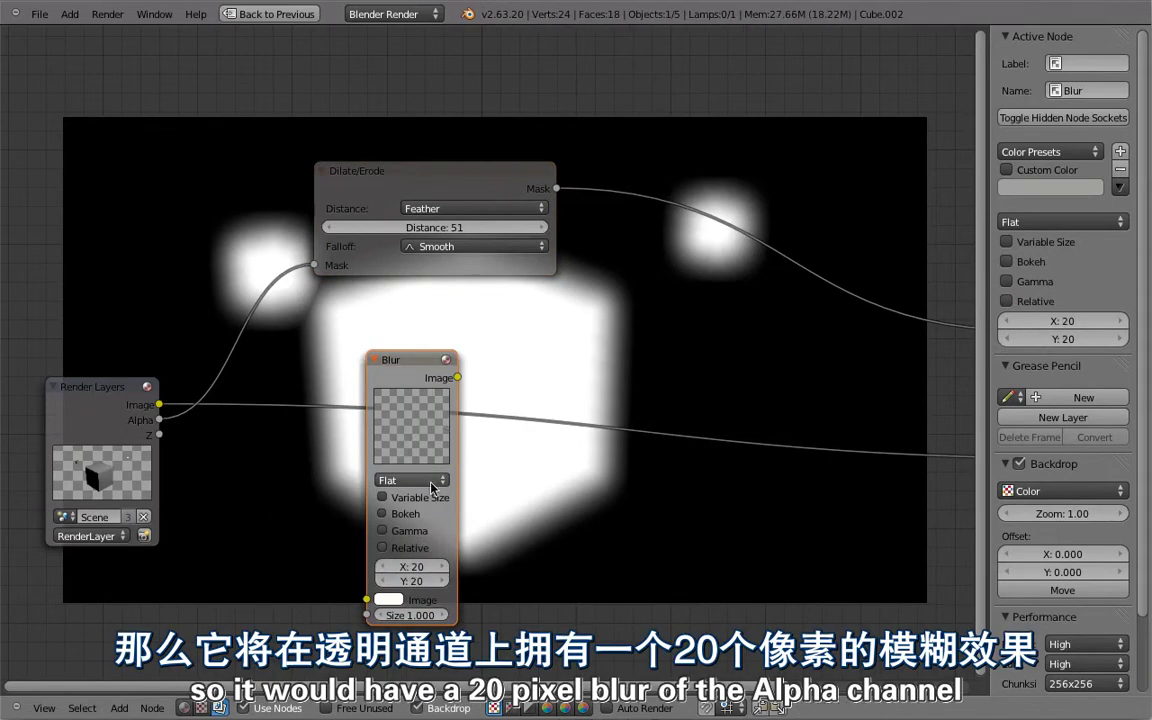
# Set the Blur type to Gaussian, feed it the Render Layers Alpha, and preview the blurred mask in the backdrop.
pyautogui.click(431, 483)
pyautogui.click(415, 399)
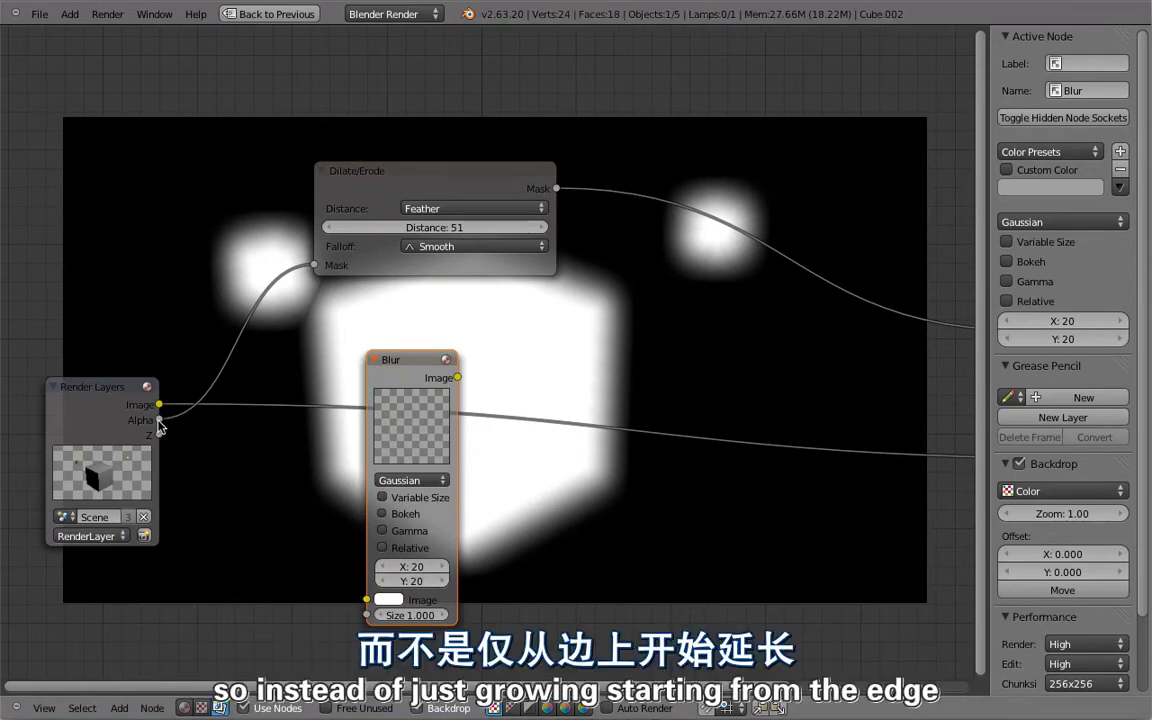
pyautogui.moveTo(159, 420); pyautogui.dragTo(367, 599)
pyautogui.keyDown('ctrl'); pyautogui.keyDown('shift'); pyautogui.click(421, 355); pyautogui.keyUp('shift'); pyautogui.keyUp('ctrl')
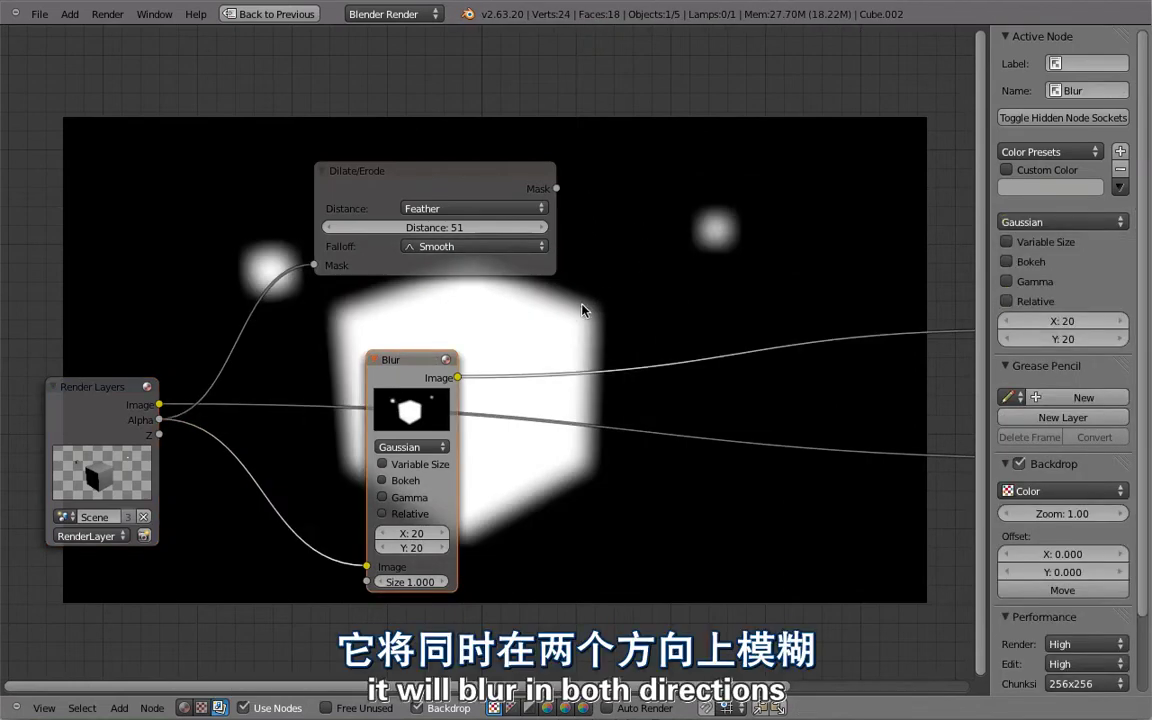
# Set the Dilate/Erode Feather distance to -20 and compare its backdrop result with the Gaussian Blur.
pyautogui.click(440, 207)
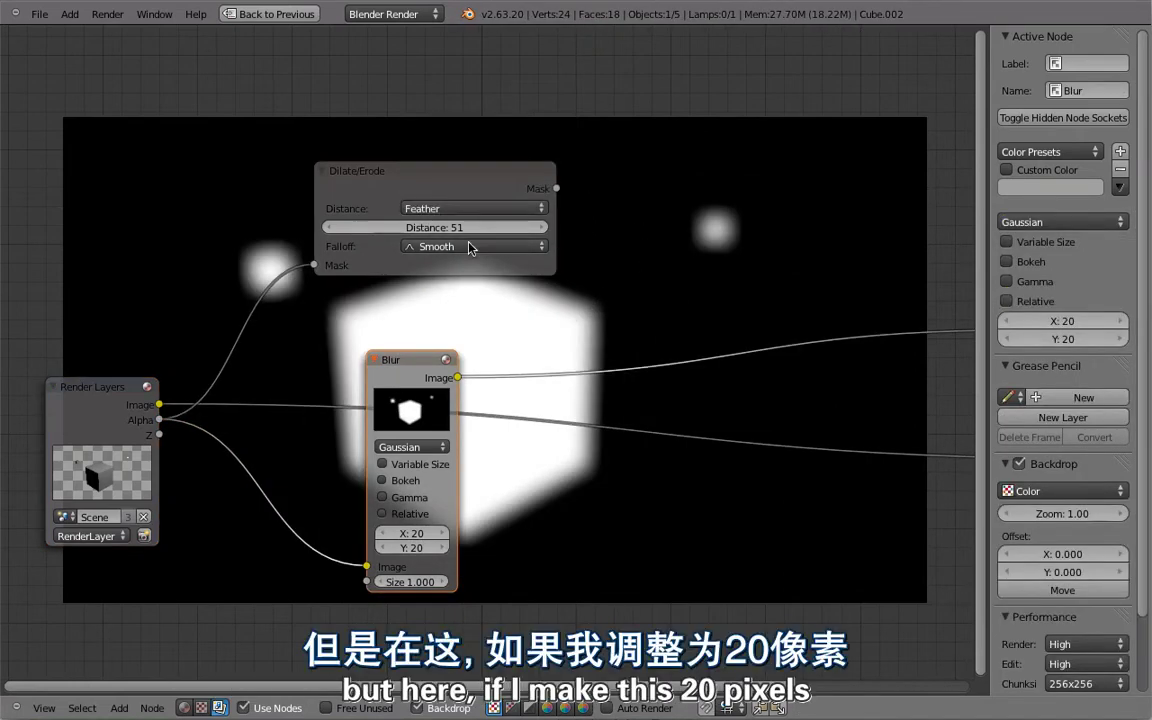
pyautogui.click(456, 228)
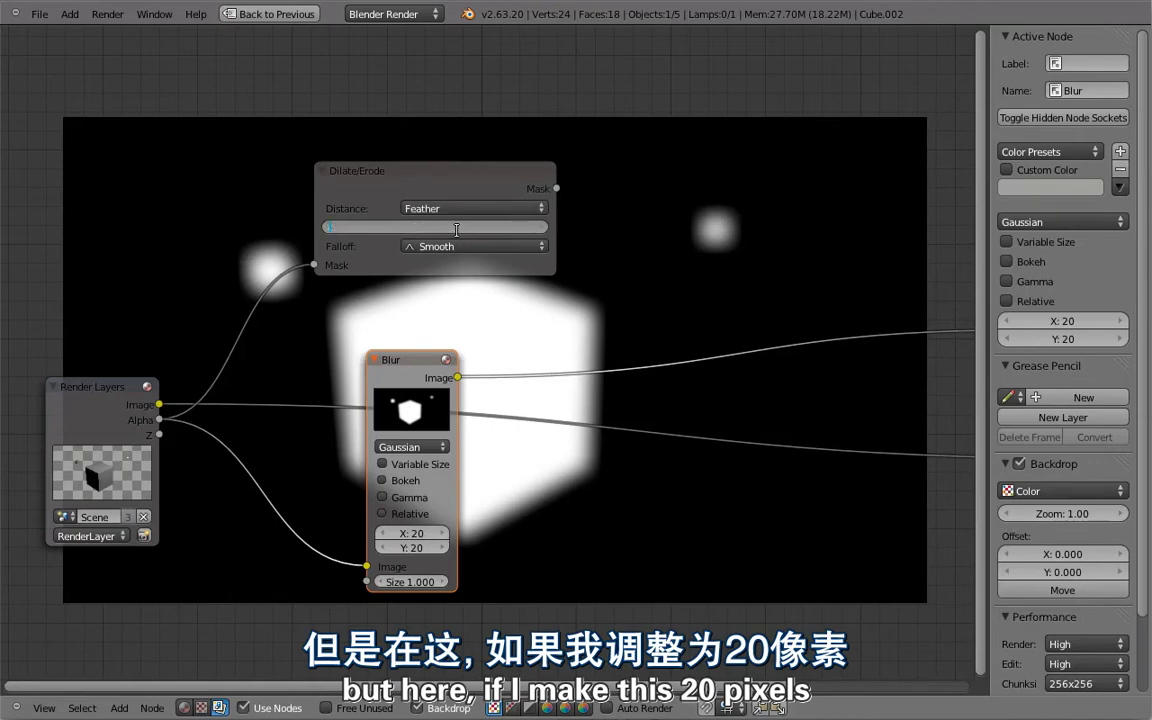
pyautogui.press('Return')
pyautogui.keyDown('ctrl'); pyautogui.keyDown('shift'); pyautogui.click(416, 168); pyautogui.keyUp('shift'); pyautogui.keyUp('ctrl')
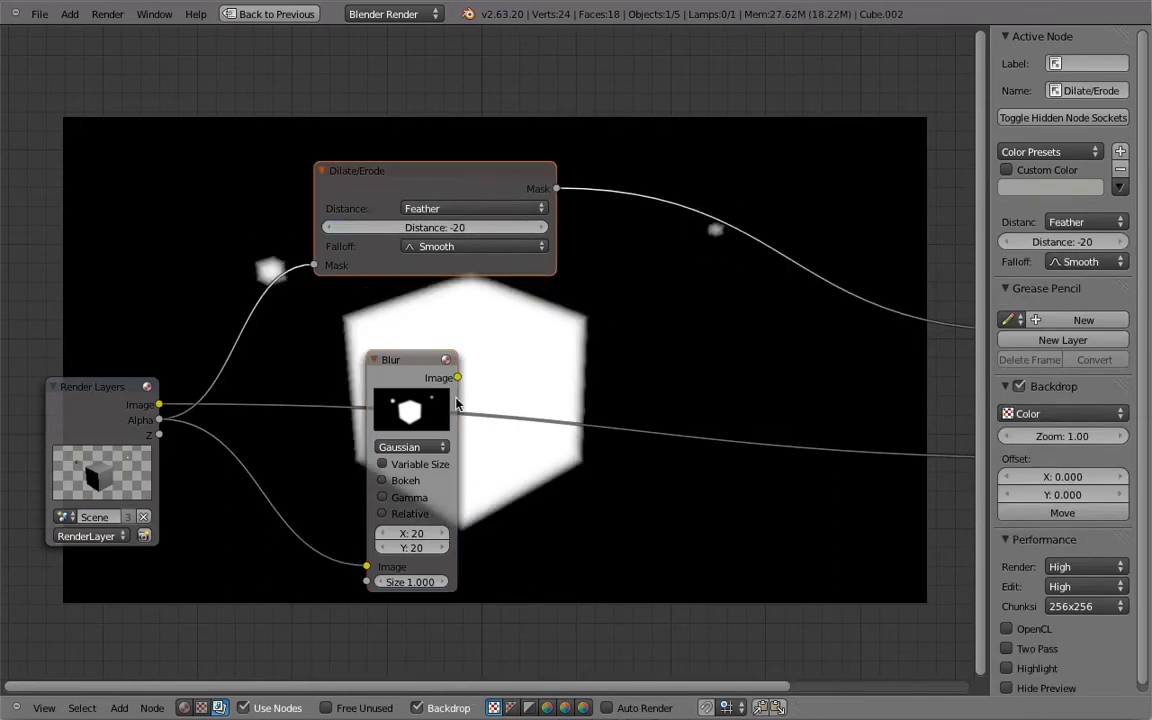
pyautogui.keyDown('ctrl'); pyautogui.keyDown('shift'); pyautogui.click(422, 398); pyautogui.keyUp('shift'); pyautogui.keyUp('ctrl')
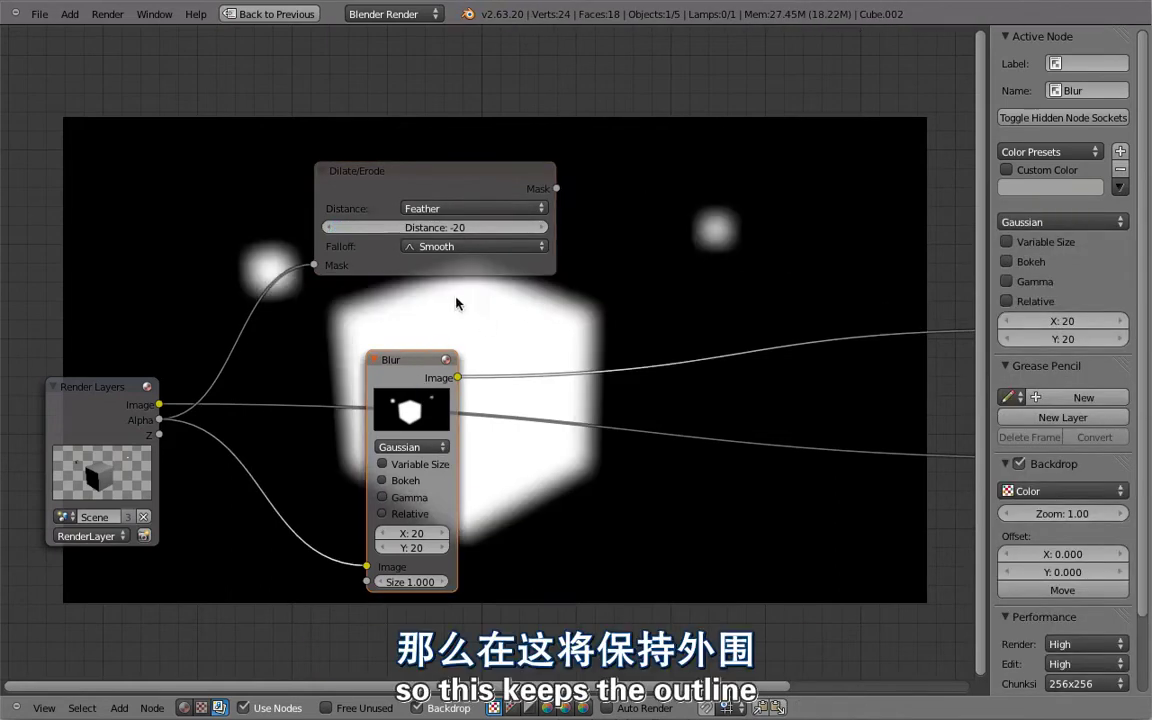
pyautogui.keyDown('ctrl'); pyautogui.keyDown('shift'); pyautogui.click(411, 268); pyautogui.keyUp('shift'); pyautogui.keyUp('ctrl')
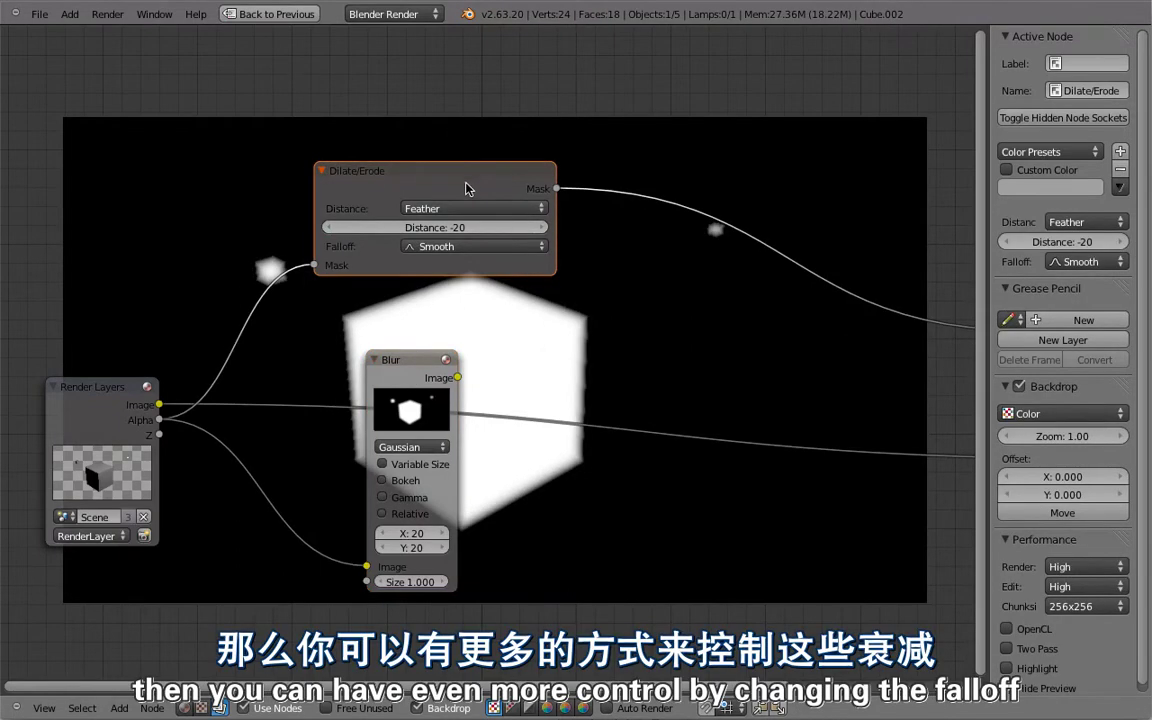
# Set the Dilate/Erode node's feather falloff to Sphere.
pyautogui.moveTo(466, 189); pyautogui.dragTo(457, 189)
pyautogui.scroll(5, 628, 308)
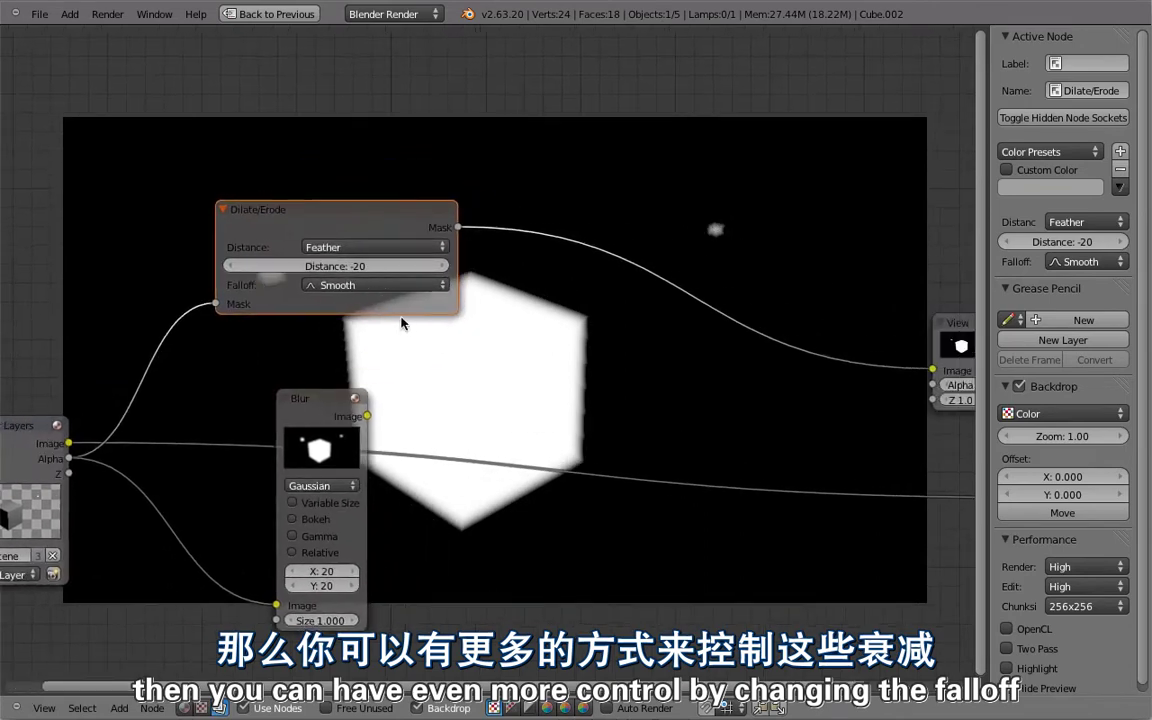
pyautogui.moveTo(460, 341); pyautogui.dragTo(405, 267, button='middle')
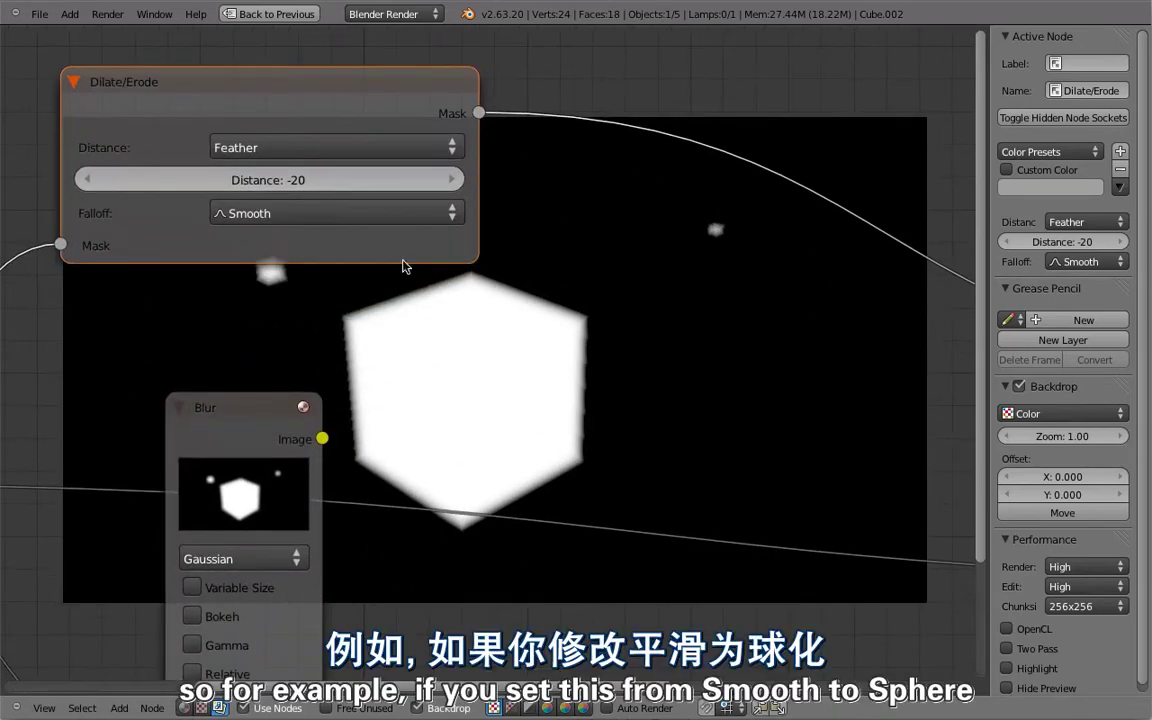
pyautogui.click(300, 215)
pyautogui.click(266, 157)
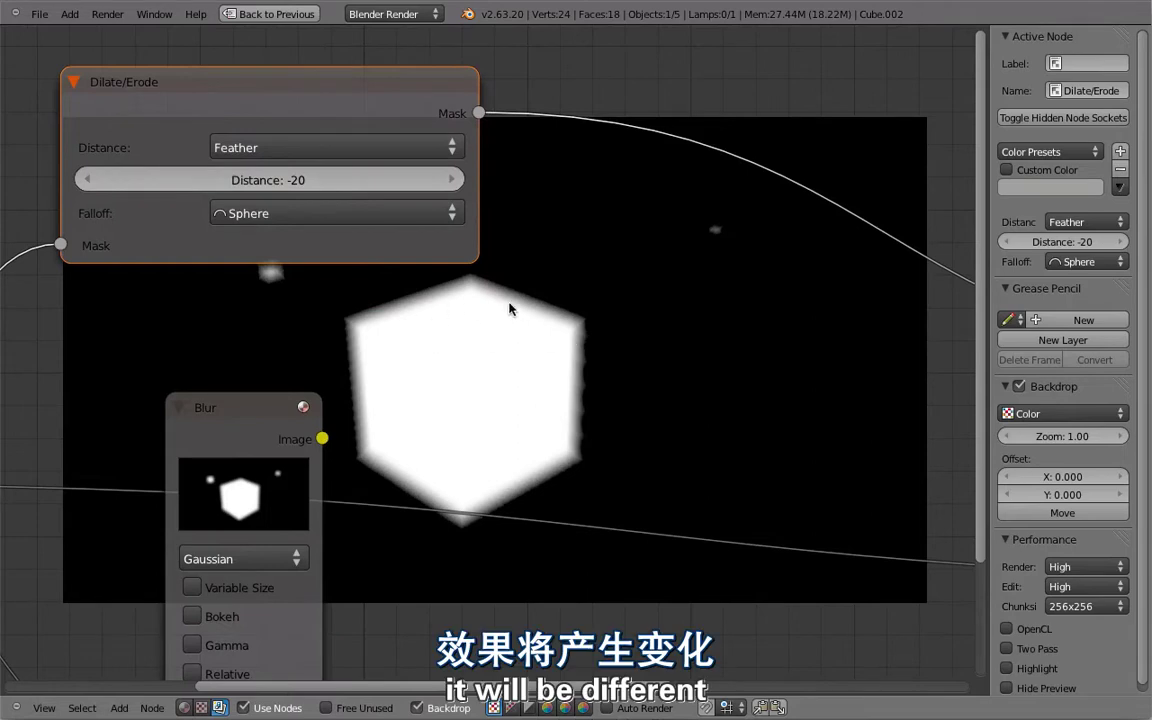
# Enlarge the backdrop around the cube's upper edges and set the Feather distance to -2.
pyautogui.hotkey('alt', 'v')
pyautogui.hotkey('alt', 'v')
pyautogui.hotkey('alt', 'v')
pyautogui.hotkey('alt', 'v')
pyautogui.keyDown('alt'); pyautogui.moveTo(635, 309); pyautogui.dragTo(632, 421, button='middle'); pyautogui.keyUp('alt')
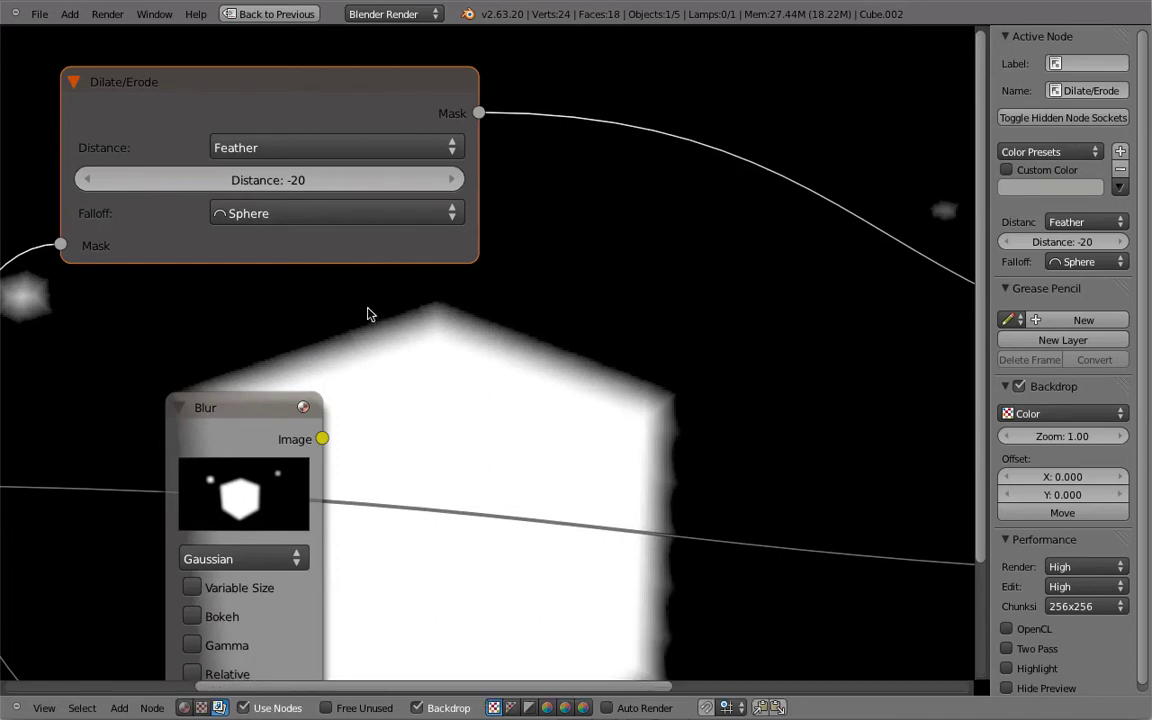
pyautogui.click(301, 180)
pyautogui.press('BackSpace')
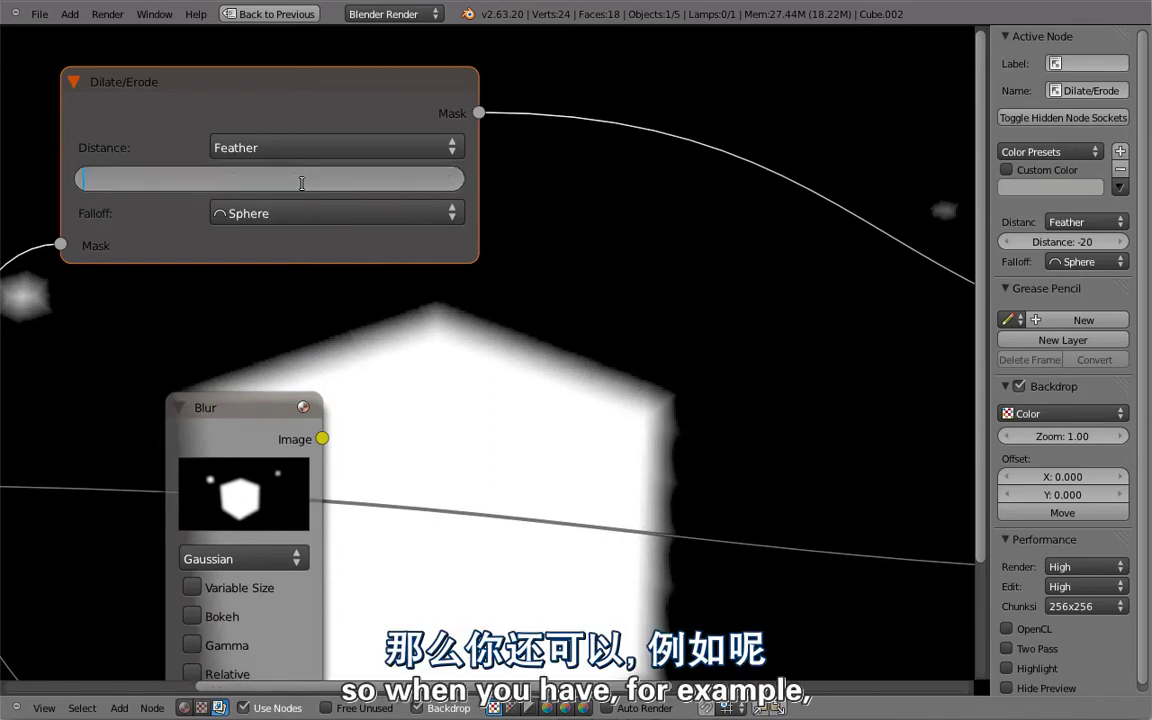
pyautogui.press('Return')
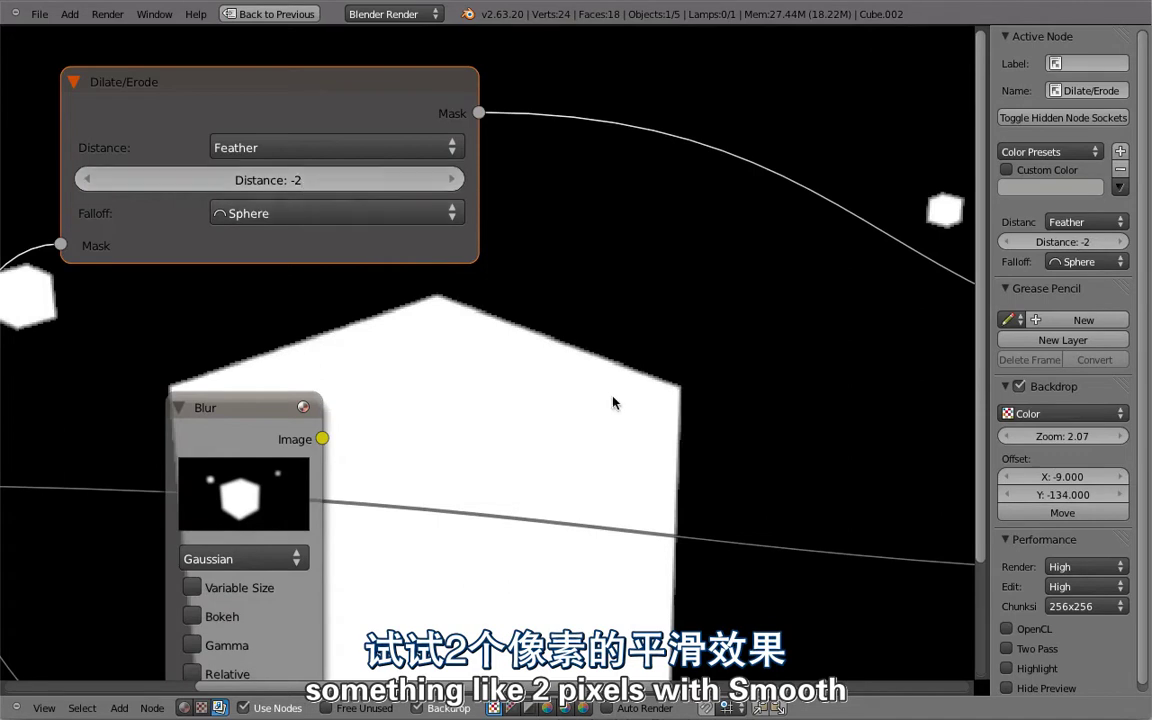
# Switch the feather falloff to Smooth and back to Sphere to compare the cube's edges.
pyautogui.click(226, 214)
pyautogui.click(252, 184)
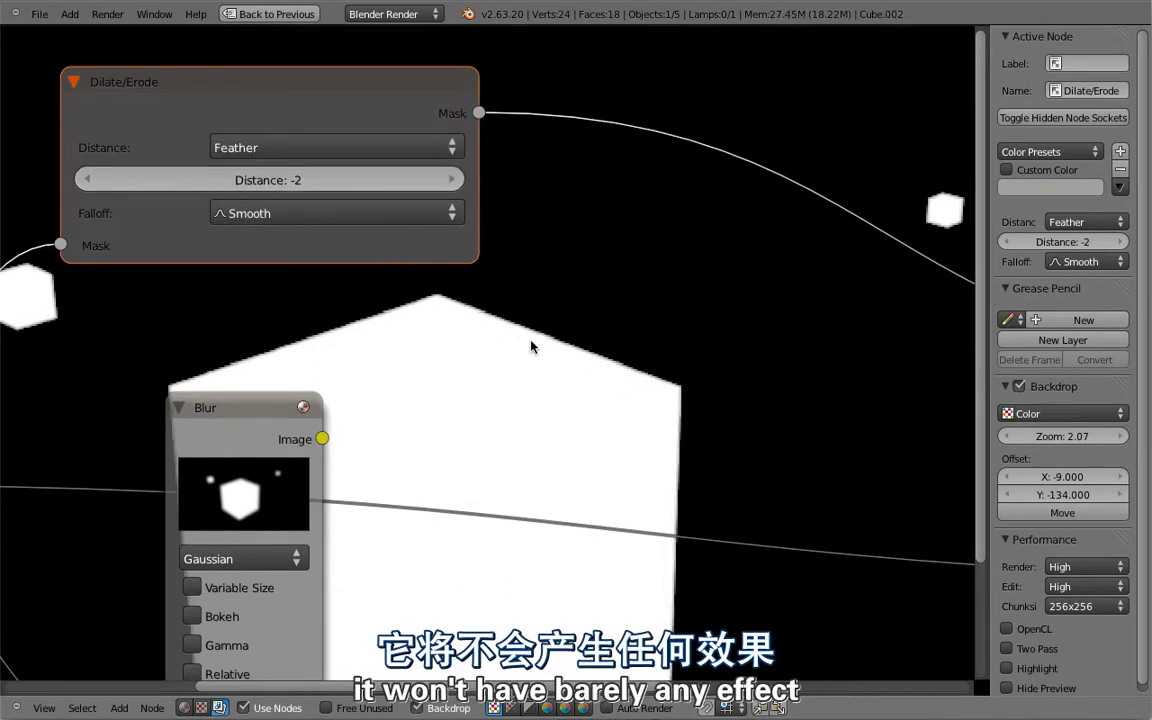
pyautogui.click(332, 215)
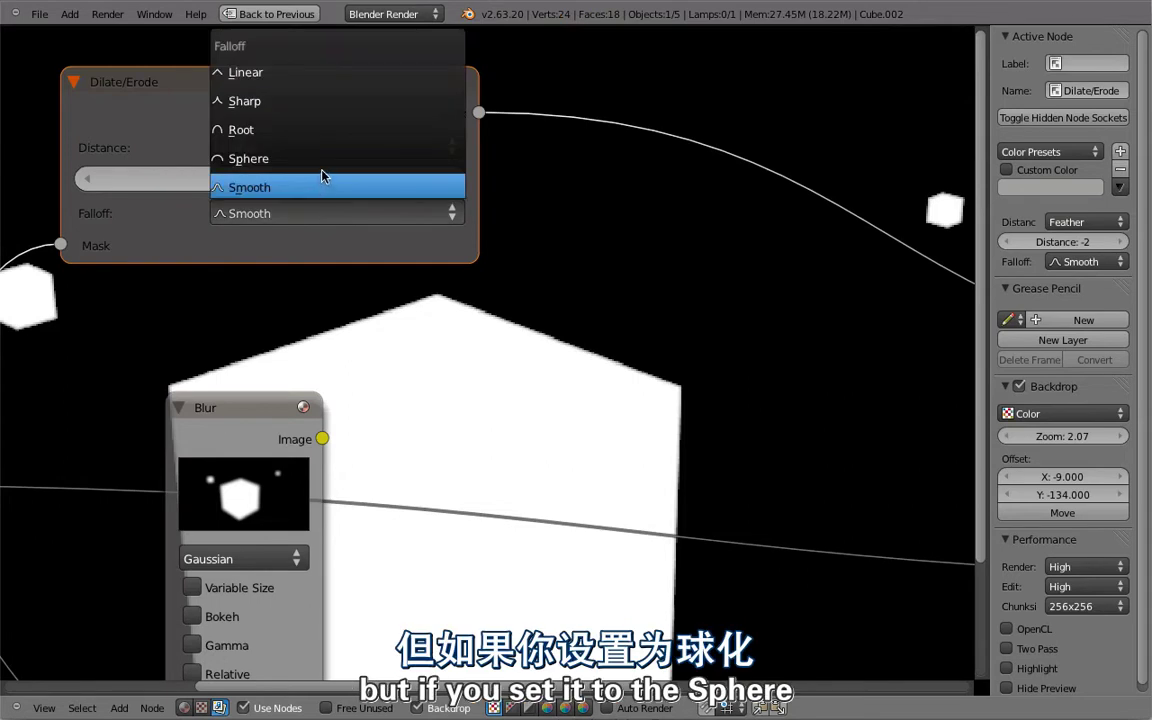
pyautogui.click(322, 160)
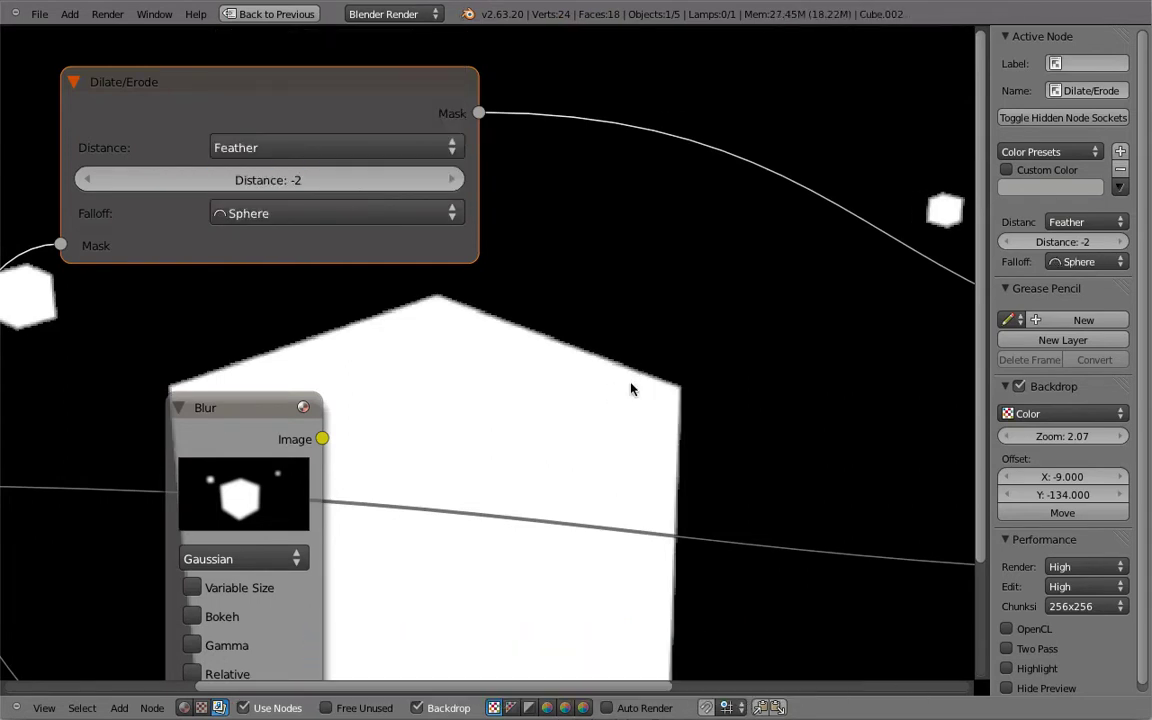
# Delete the Blur node and add a Despeckle filter node in the free space below the remaining nodes.
pyautogui.scroll(-3, 599, 386)
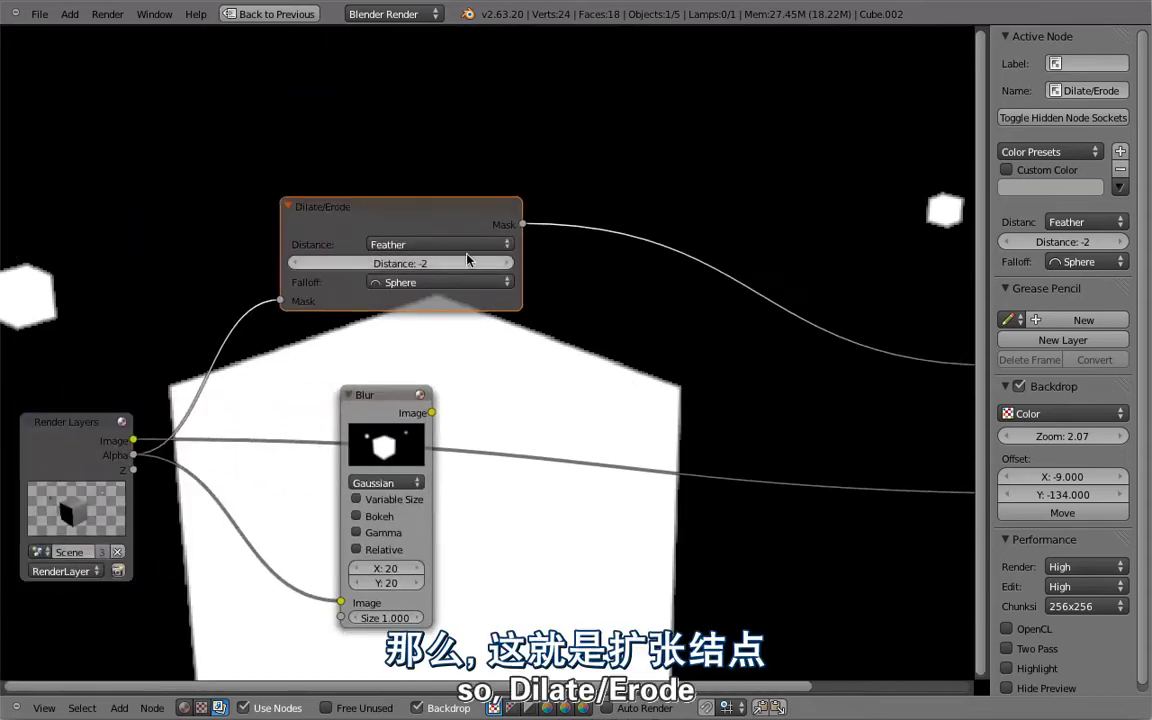
pyautogui.click(405, 408)
pyautogui.press('x')
pyautogui.scroll(-2, 421, 271)
pyautogui.scroll(-2, 478, 340)
pyautogui.hotkey('shift', 'a')
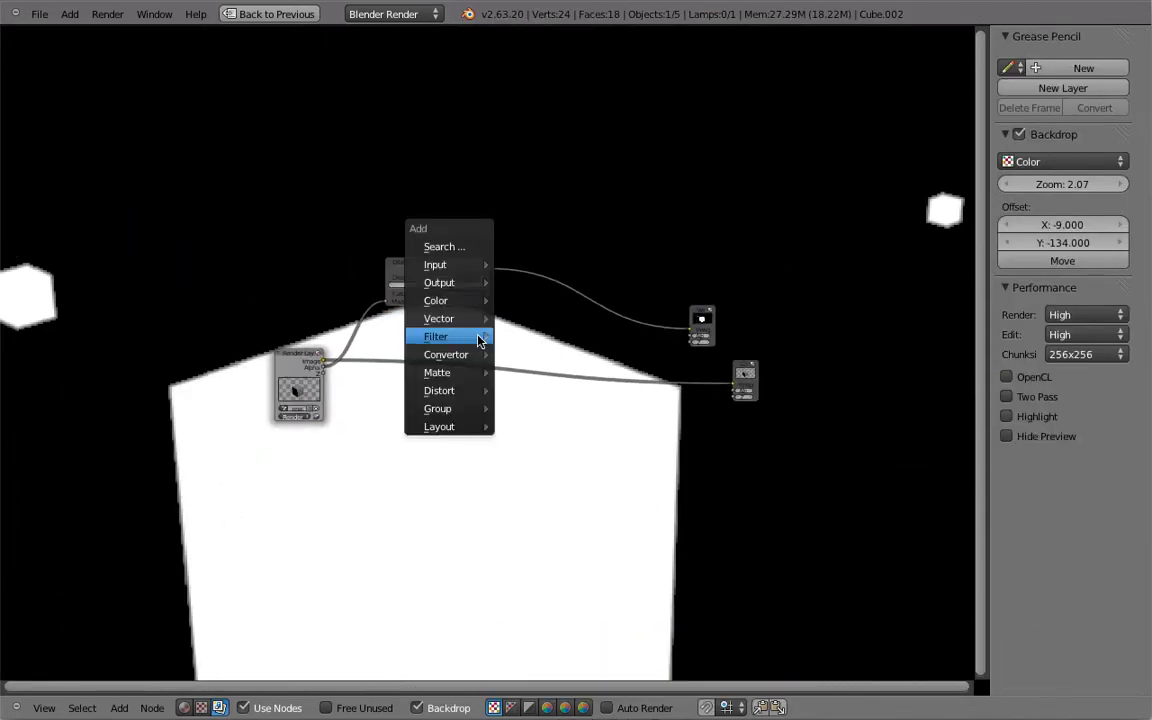
pyautogui.moveTo(479, 340)
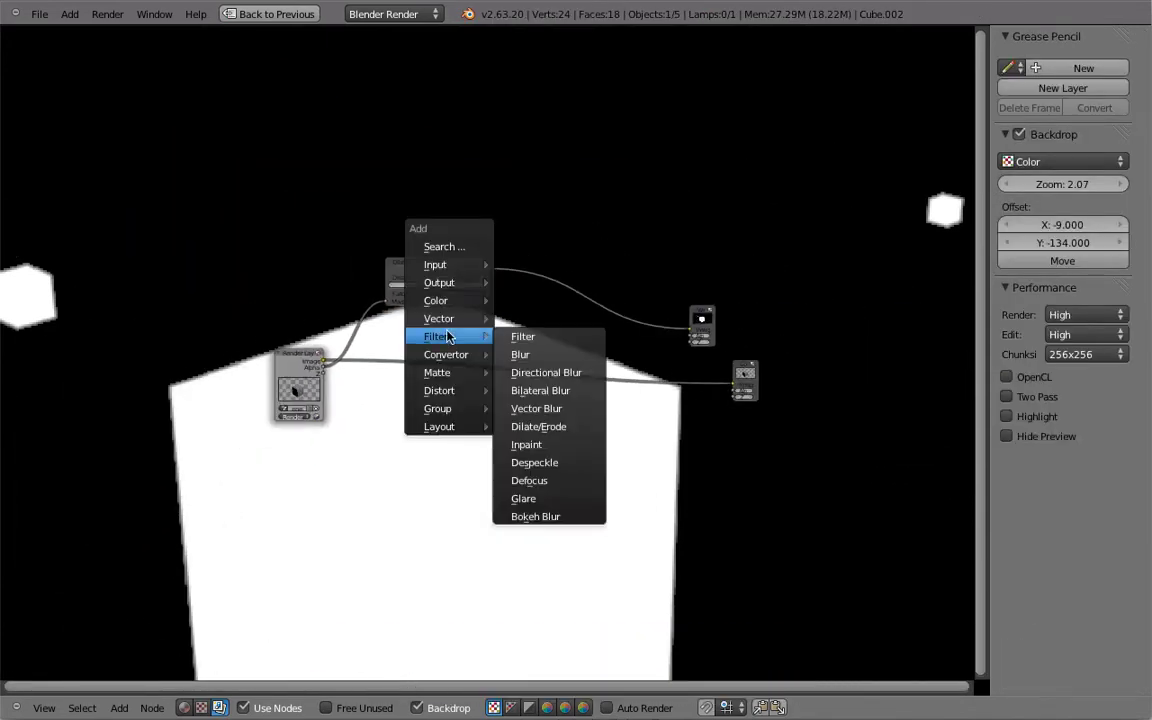
pyautogui.click(520, 463)
pyautogui.scroll(3, 515, 470)
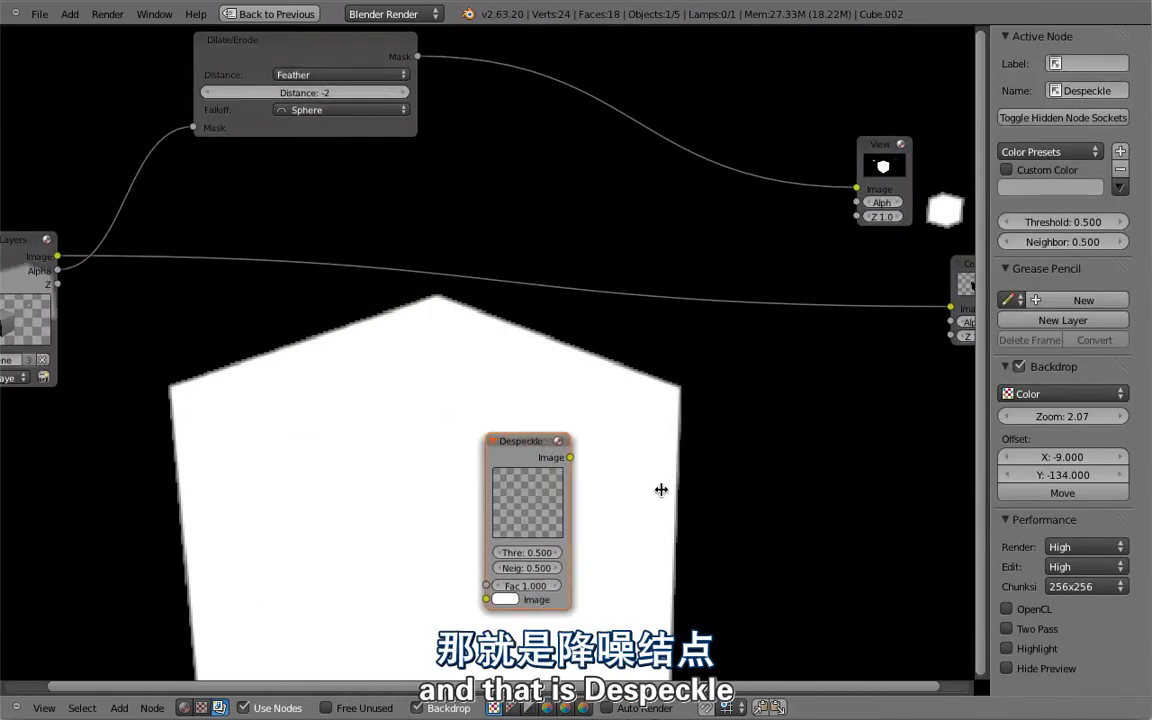
pyautogui.click(624, 426)
# Restore the full screen layout, switch the render engine to Cycles Render, and render the scene.
pyautogui.hotkey('ctrl', 'Up')
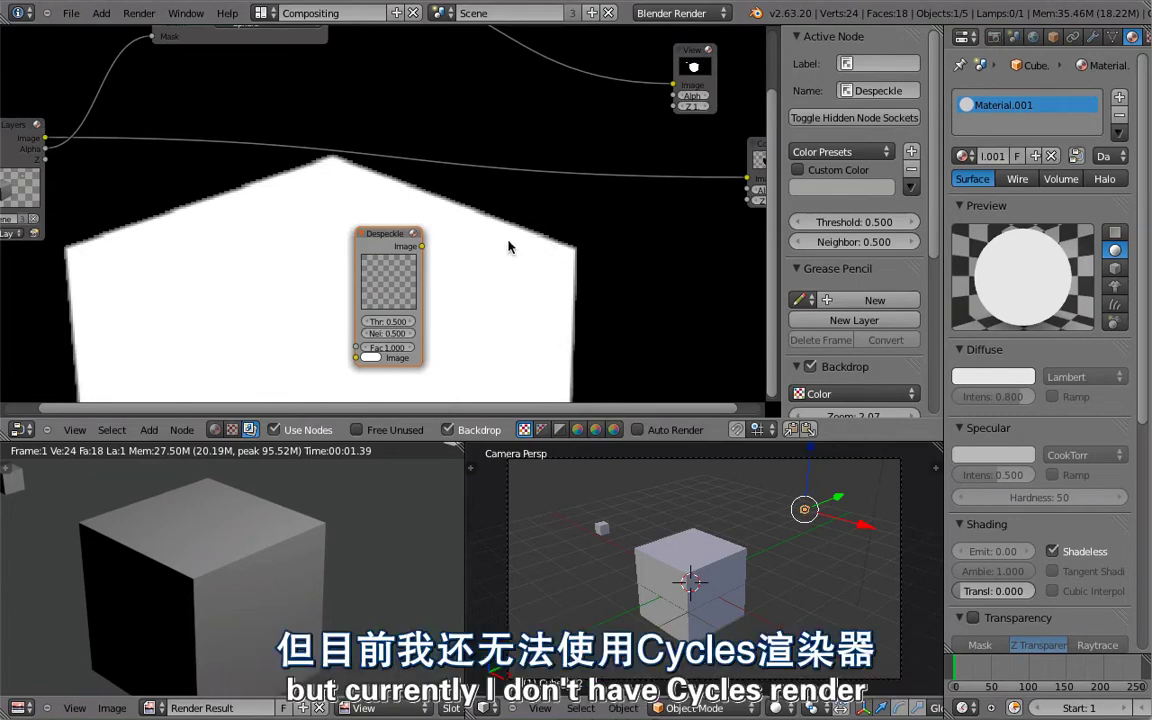
pyautogui.click(672, 13)
pyautogui.rightClick(680, 51)
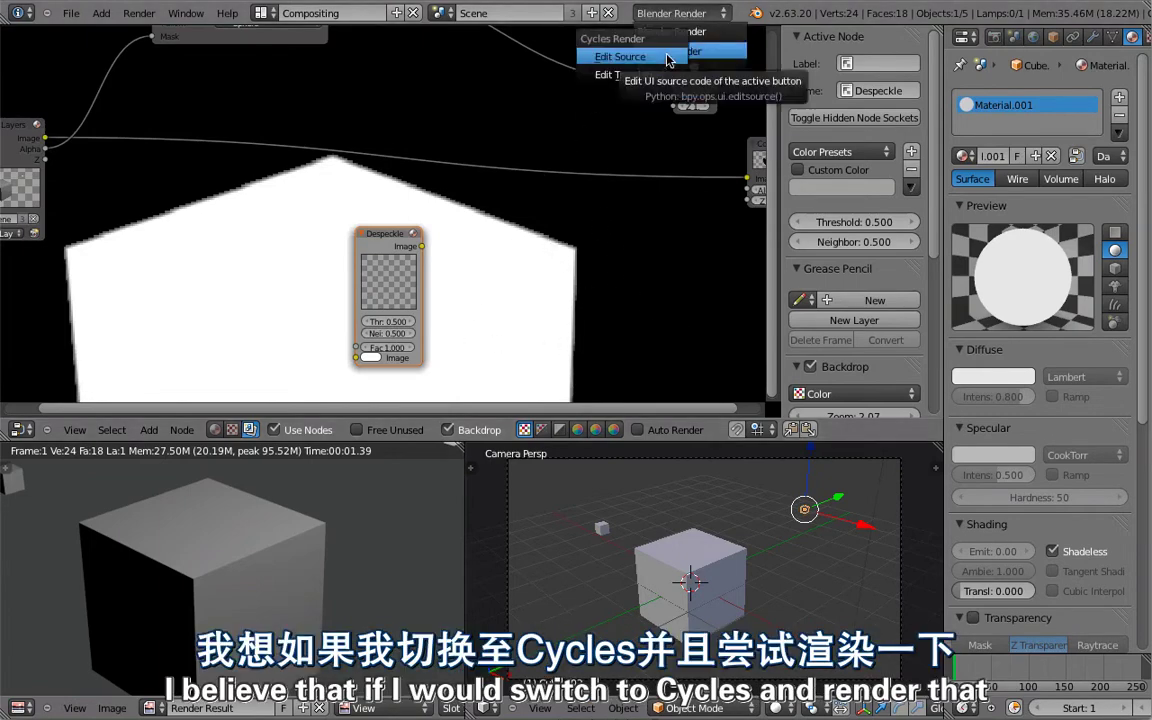
pyautogui.press('Escape')
pyautogui.click(668, 55)
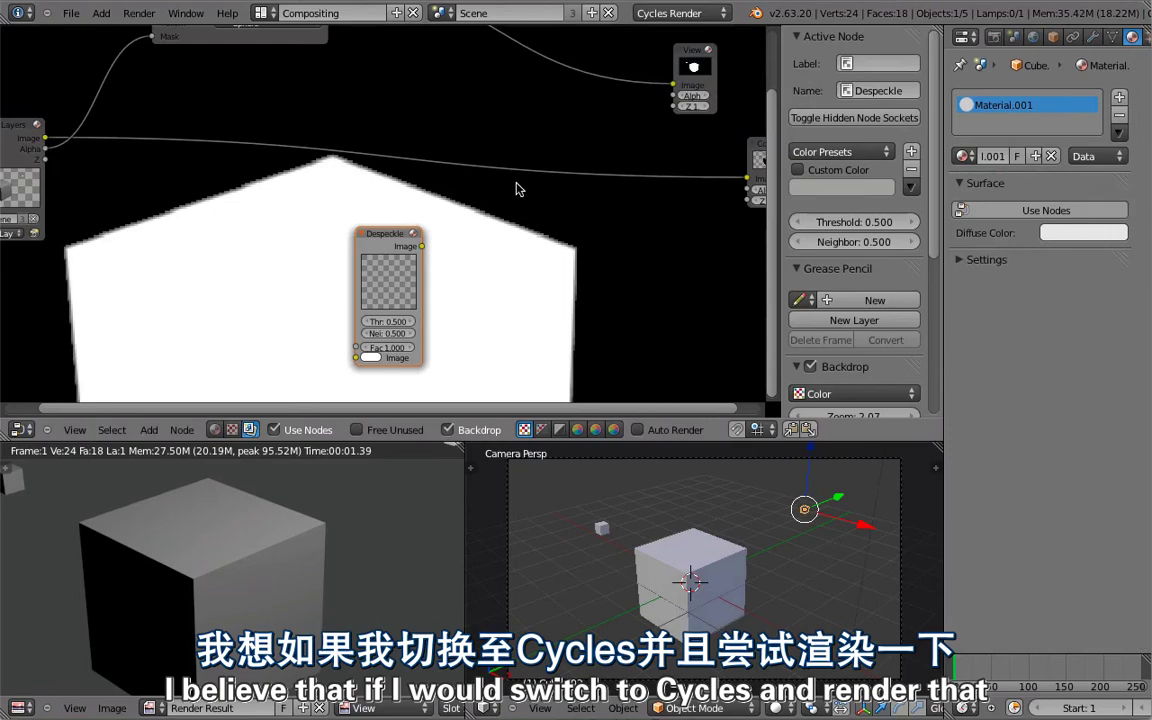
pyautogui.press('F12')
pyautogui.hotkey('ctrl', 'Up')
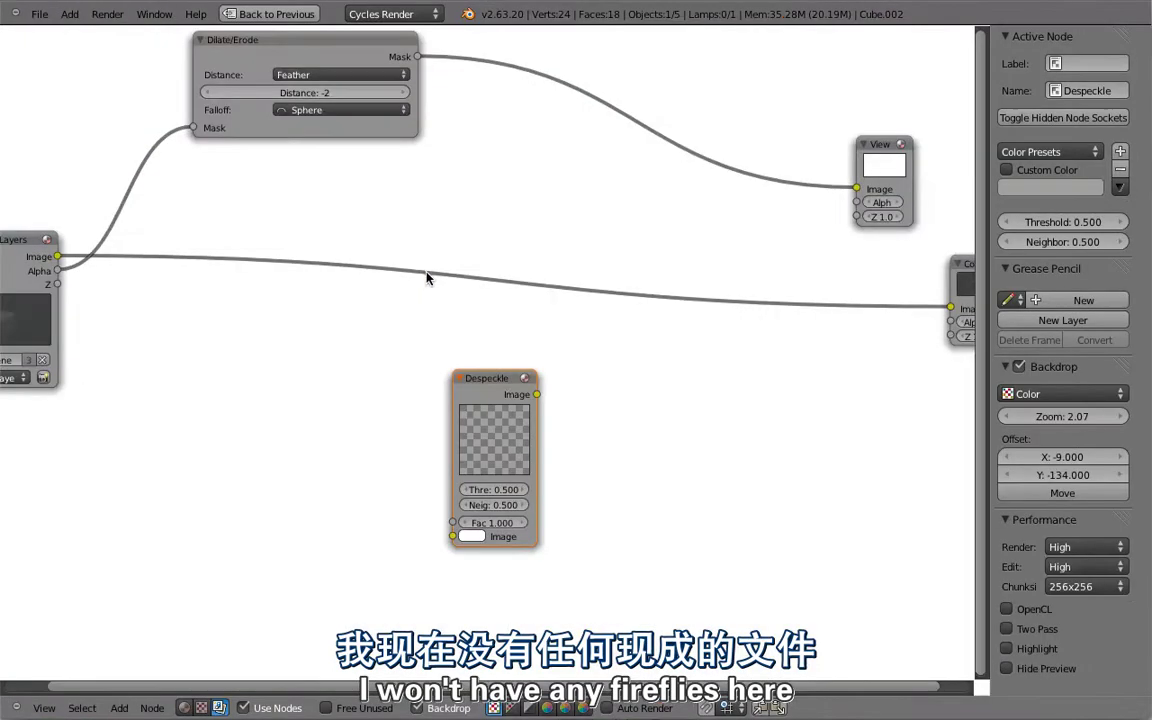
# Add a large ground plane and a second lamp, and enable Diffuse BSDF material nodes on the cubes.
pyautogui.hotkey('ctrl', 'Up')
pyautogui.click(1055, 212)
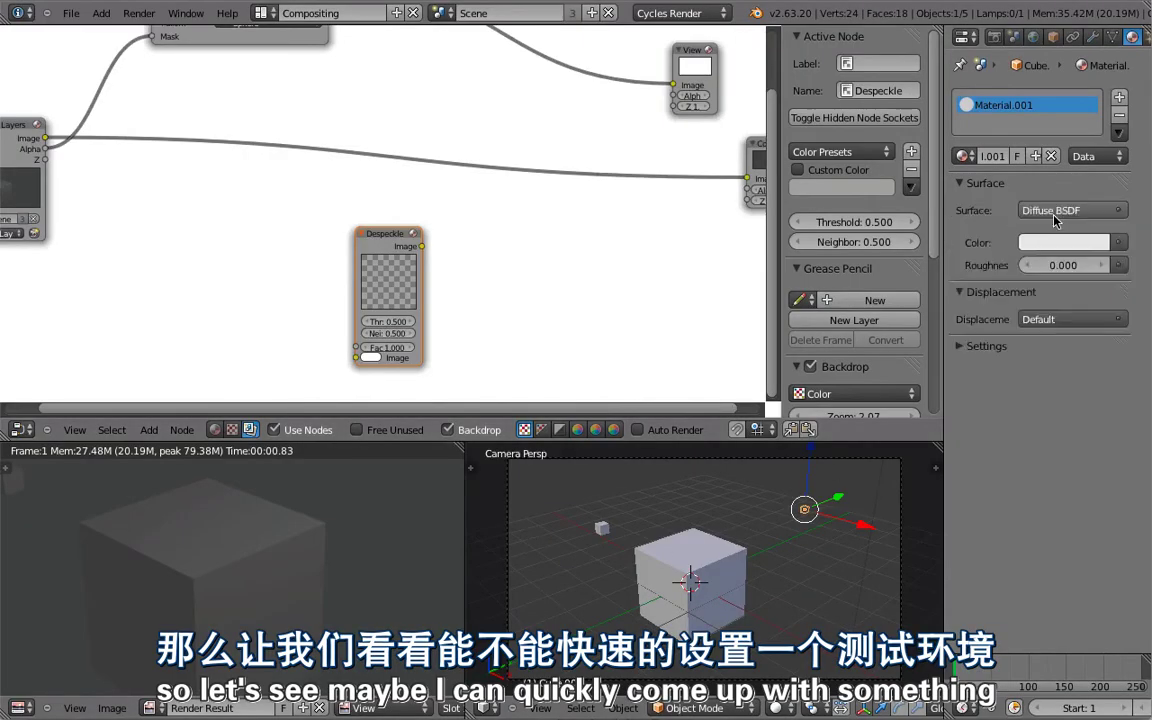
pyautogui.hotkey('shift', 'a')
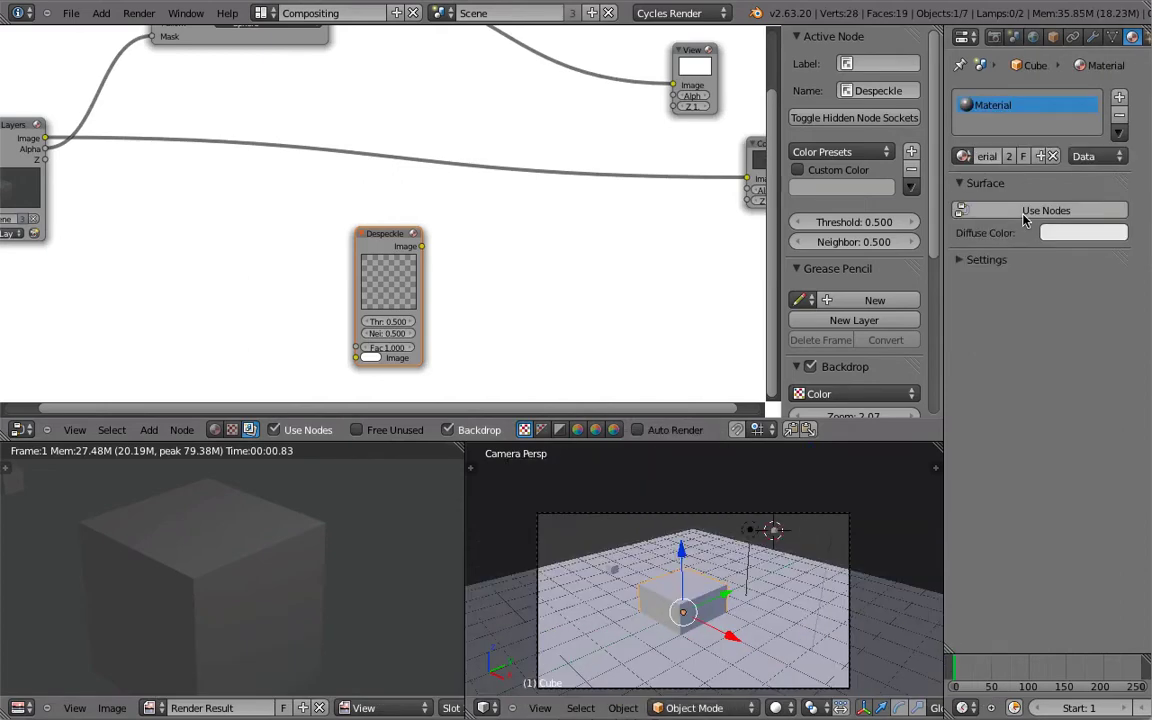
pyautogui.click(1020, 211)
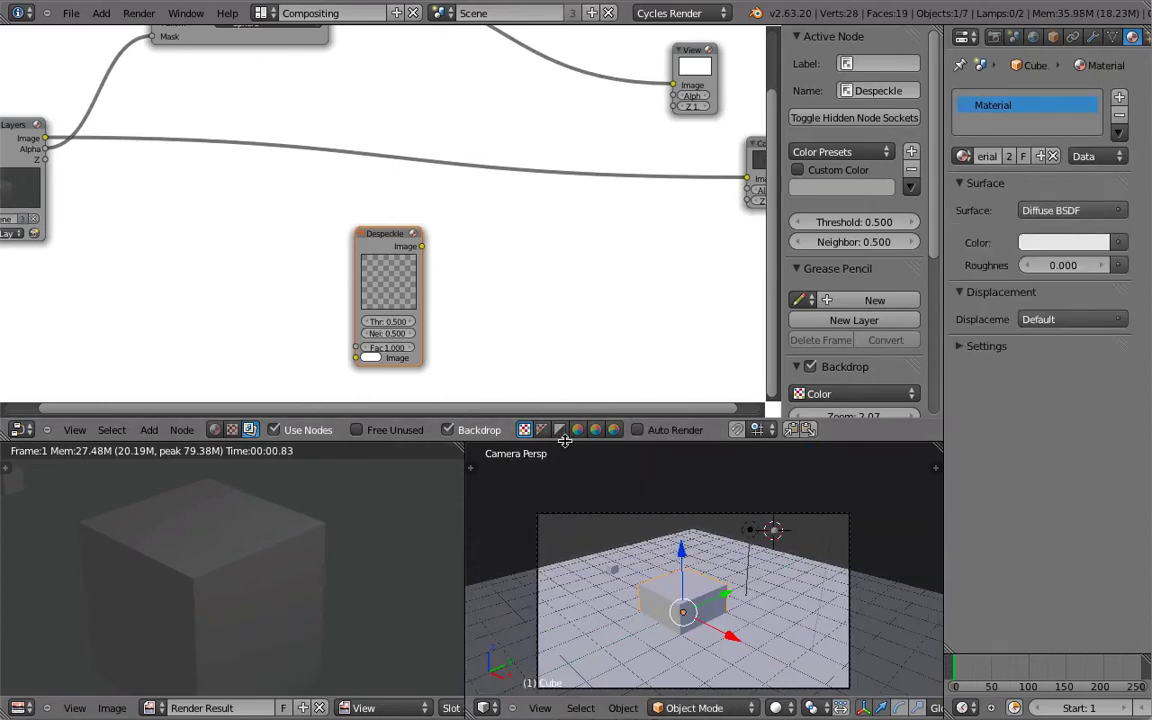
# Render the new setup in Cycles and examine the noise on the cube in an enlarged render view.
pyautogui.press('F12')
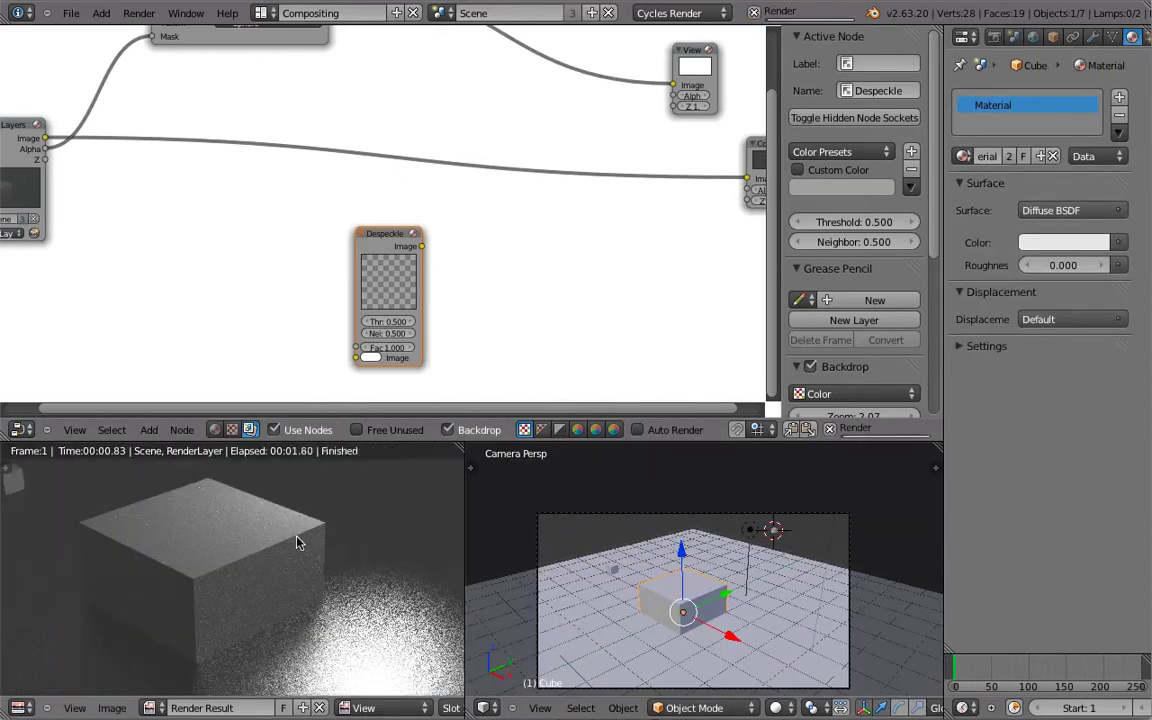
pyautogui.scroll(3, 283, 541)
pyautogui.hotkey('ctrl', 'Up')
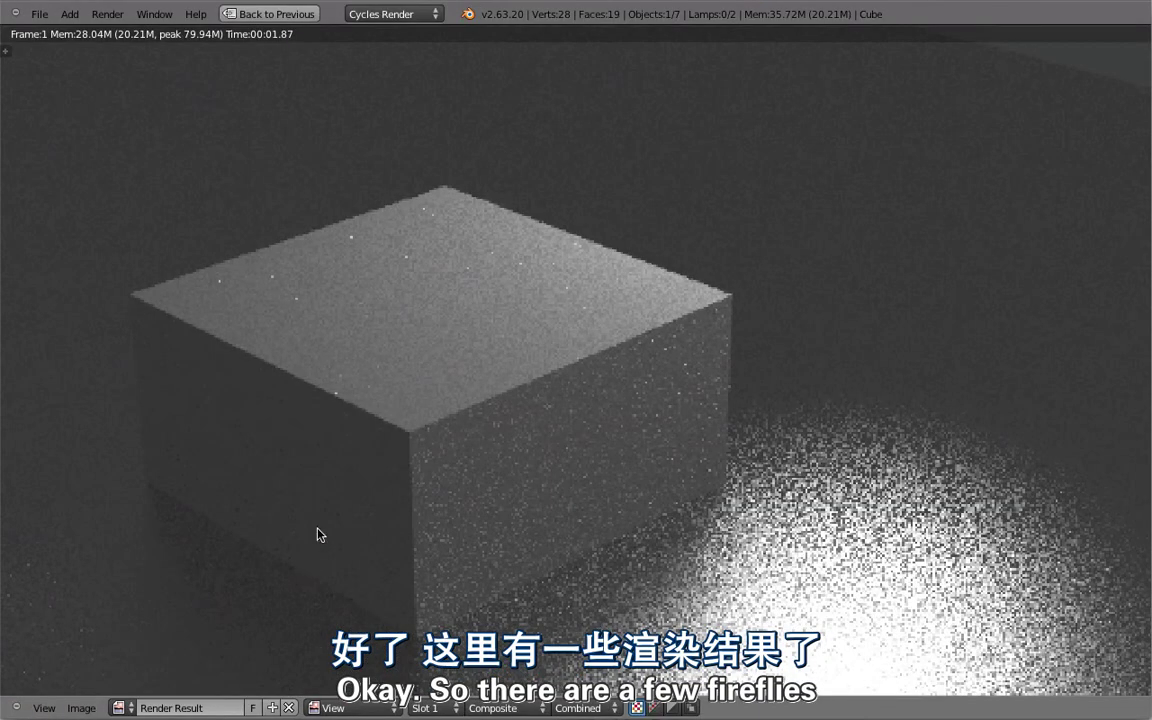
pyautogui.scroll(-3, 362, 257)
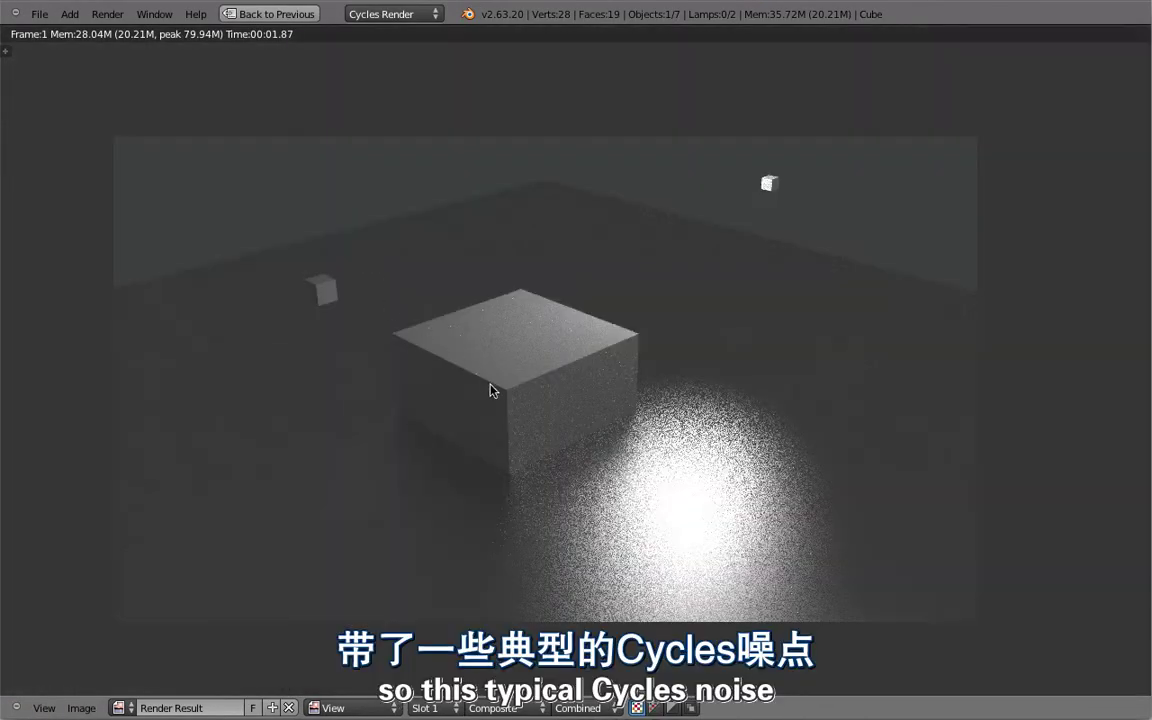
pyautogui.scroll(4, 476, 335)
pyautogui.hotkey('ctrl', 'Up')
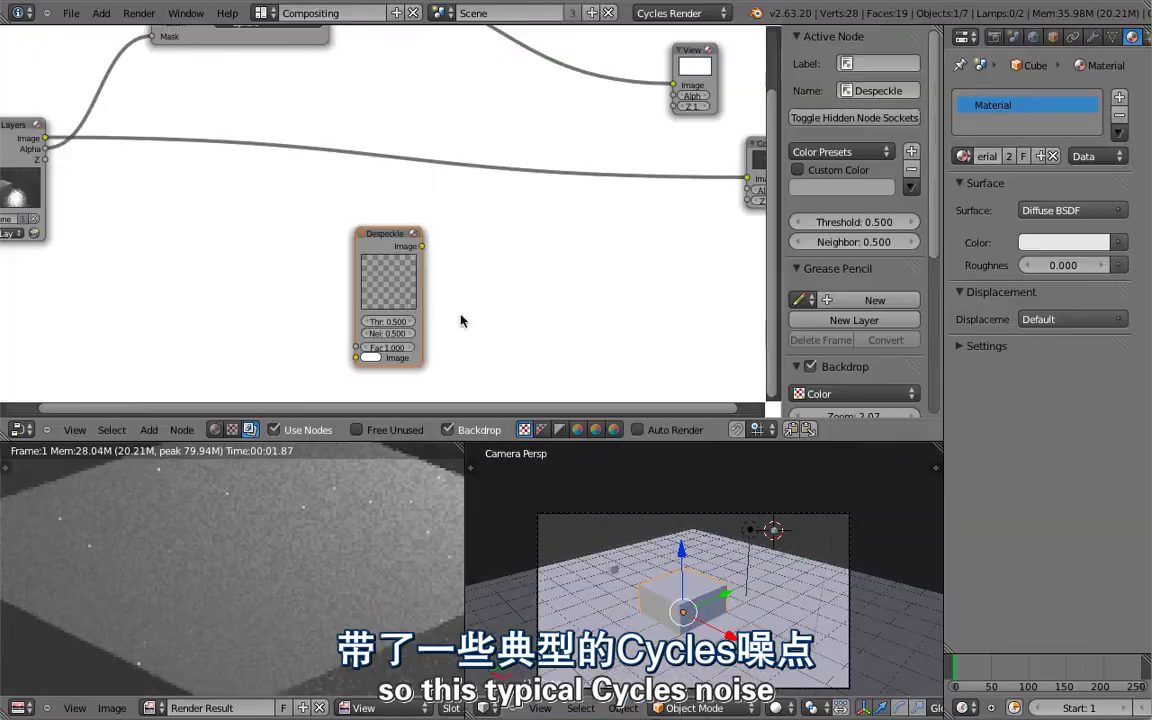
# Enlarge the node editor and send the Render Layers image to the Viewer as the backdrop.
pyautogui.hotkey('ctrl', 'Up')
pyautogui.moveTo(515, 295); pyautogui.dragTo(616, 241, button='middle')
pyautogui.keyDown('ctrl'); pyautogui.keyDown('shift'); pyautogui.click(113, 191); pyautogui.keyUp('shift'); pyautogui.keyUp('ctrl')
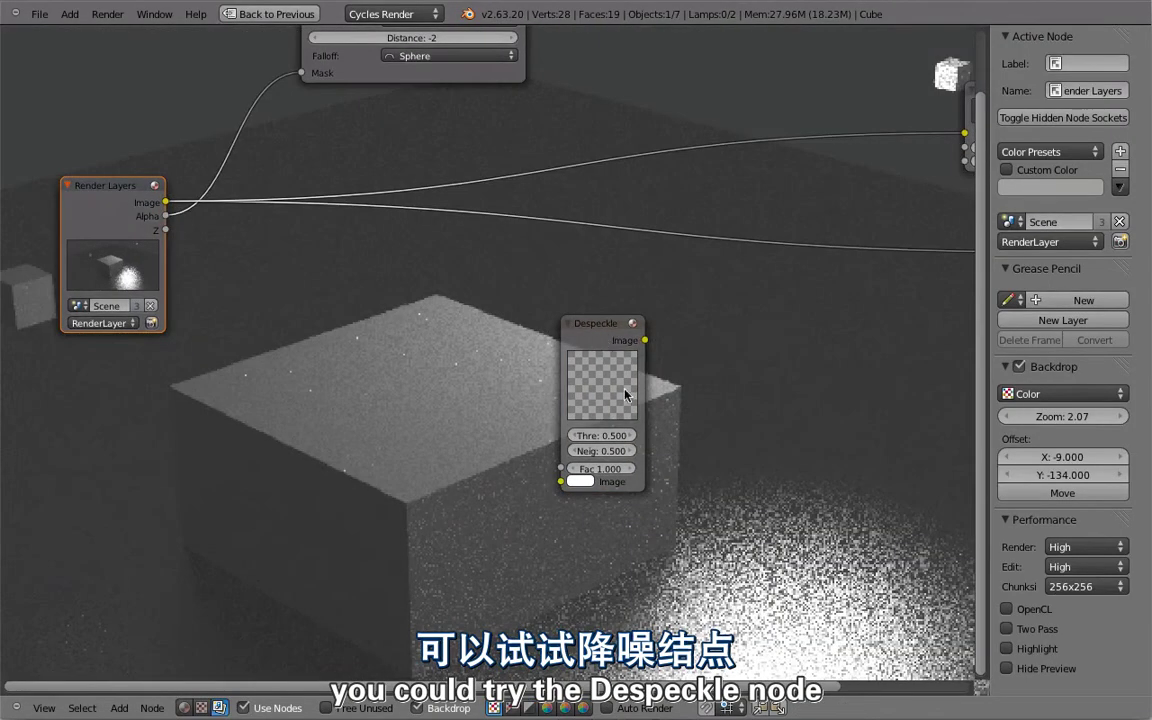
# Insert the Despeckle node between the Render Layers image output and the Viewer and Composite nodes.
pyautogui.click(591, 334)
pyautogui.moveTo(591, 334); pyautogui.dragTo(672, 230)
pyautogui.moveTo(705, 240); pyautogui.dragTo(516, 318, button='middle')
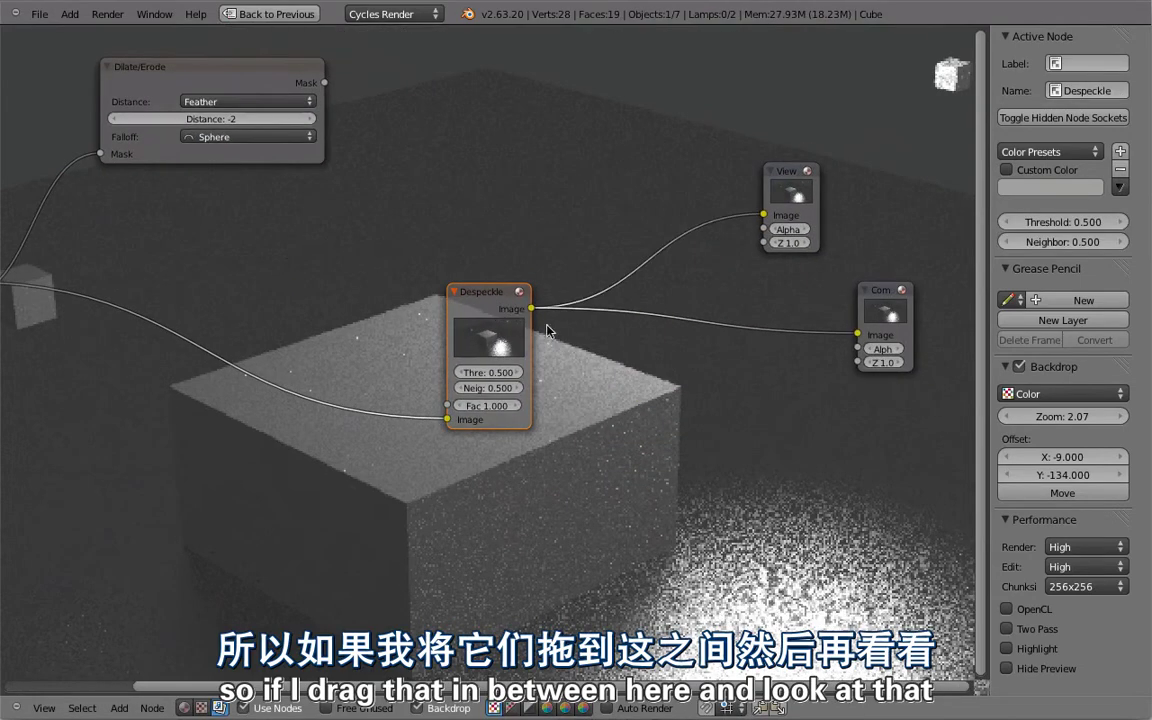
# Set the Despeckle node's Neighbor value to 0.478 and its Threshold to 0.268.
pyautogui.moveTo(599, 347); pyautogui.dragTo(712, 311, button='middle')
pyautogui.scroll(2, 650, 330)
pyautogui.scroll(2, 598, 347)
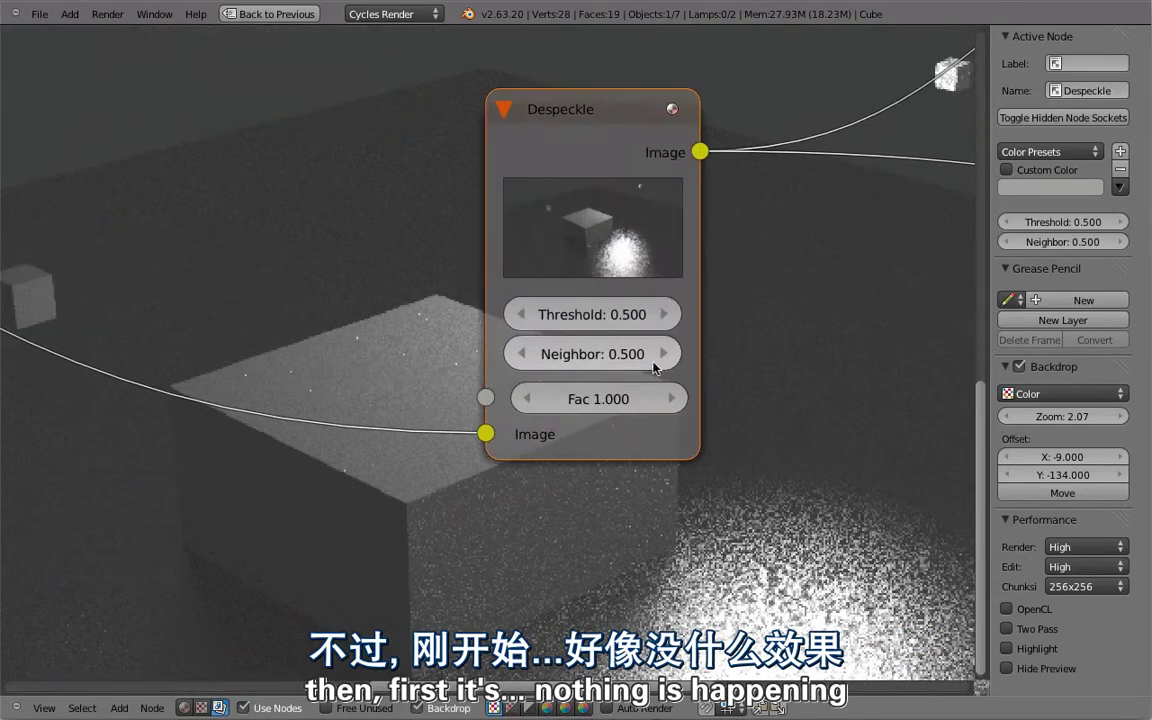
pyautogui.moveTo(609, 360); pyautogui.dragTo(597, 373)
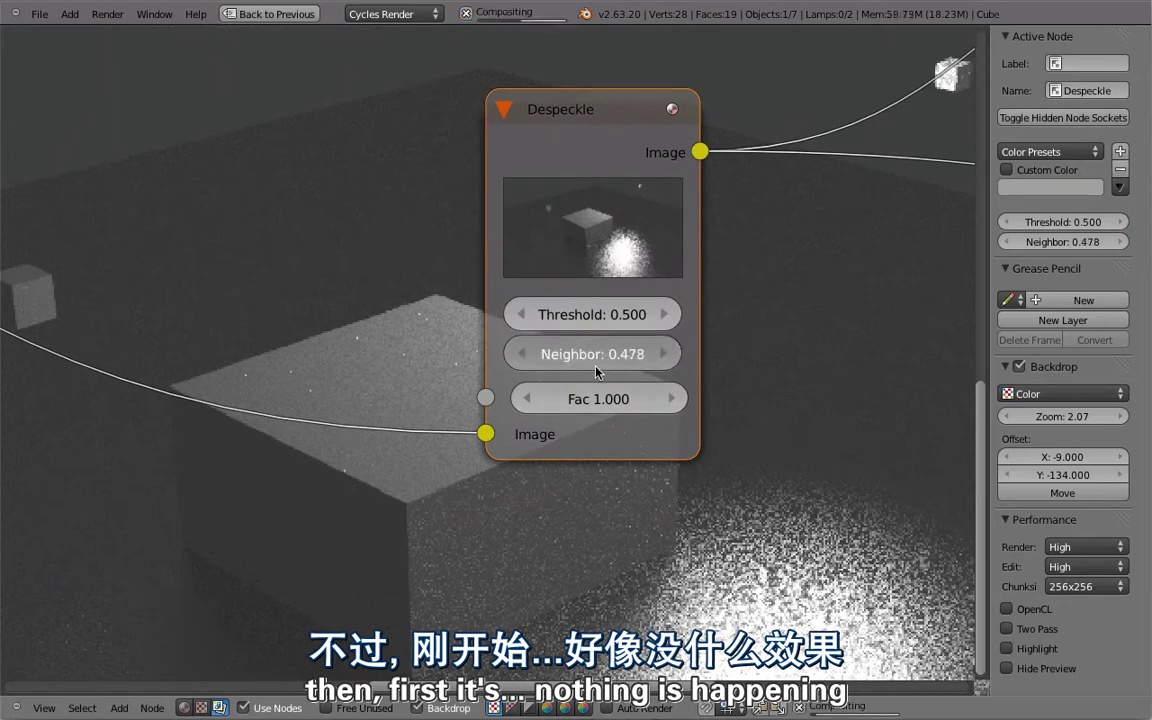
pyautogui.moveTo(592, 322); pyautogui.dragTo(366, 318)
pyautogui.moveTo(507, 318); pyautogui.dragTo(470, 322)
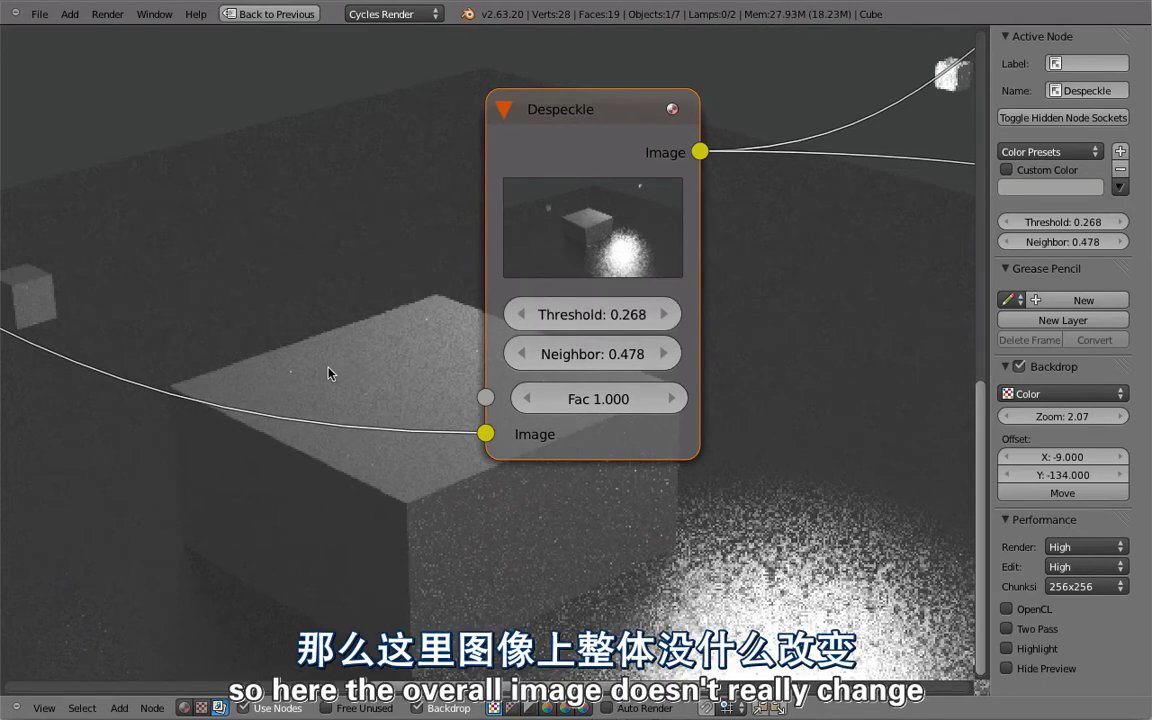
# Lower the Despeckle Threshold to 0.178 and examine the fireflies on the cube in the resized backdrop.
pyautogui.hotkey('alt', 'v')
pyautogui.hotkey('alt', 'v')
pyautogui.hotkey('alt', 'v')
pyautogui.keyDown('alt'); pyautogui.moveTo(322, 358); pyautogui.dragTo(350, 374, button='middle'); pyautogui.keyUp('alt')
pyautogui.moveTo(611, 314); pyautogui.dragTo(520, 350)
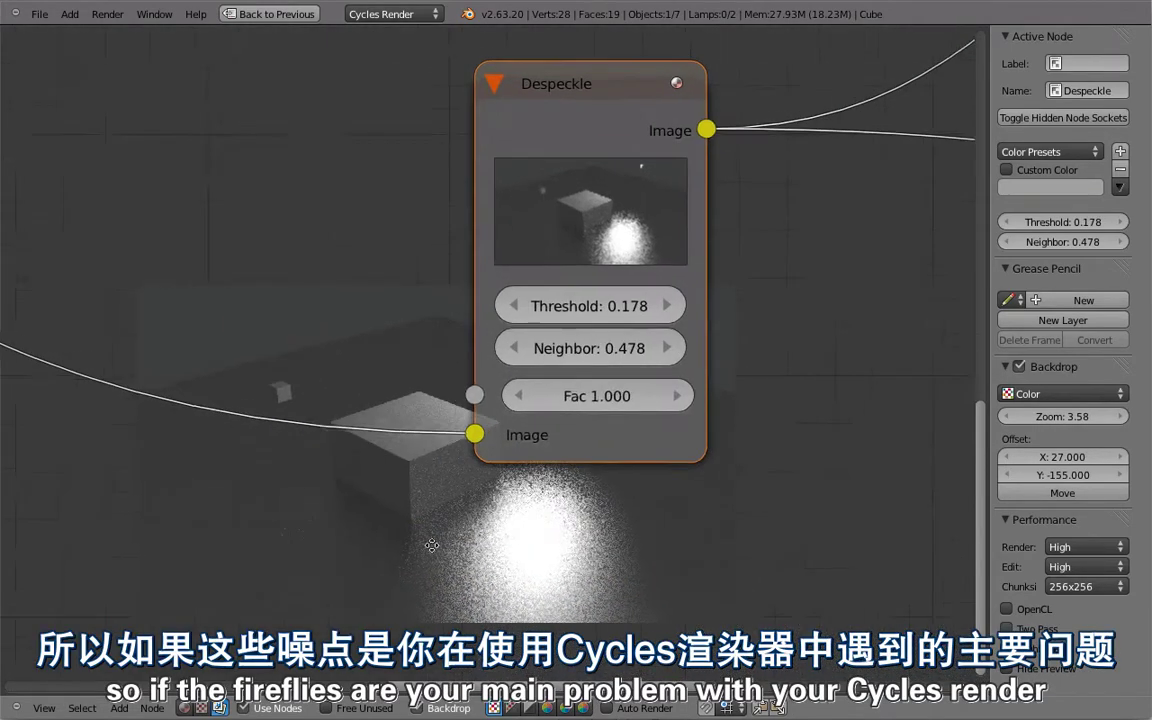
pyautogui.moveTo(432, 545); pyautogui.dragTo(547, 449, button='middle')
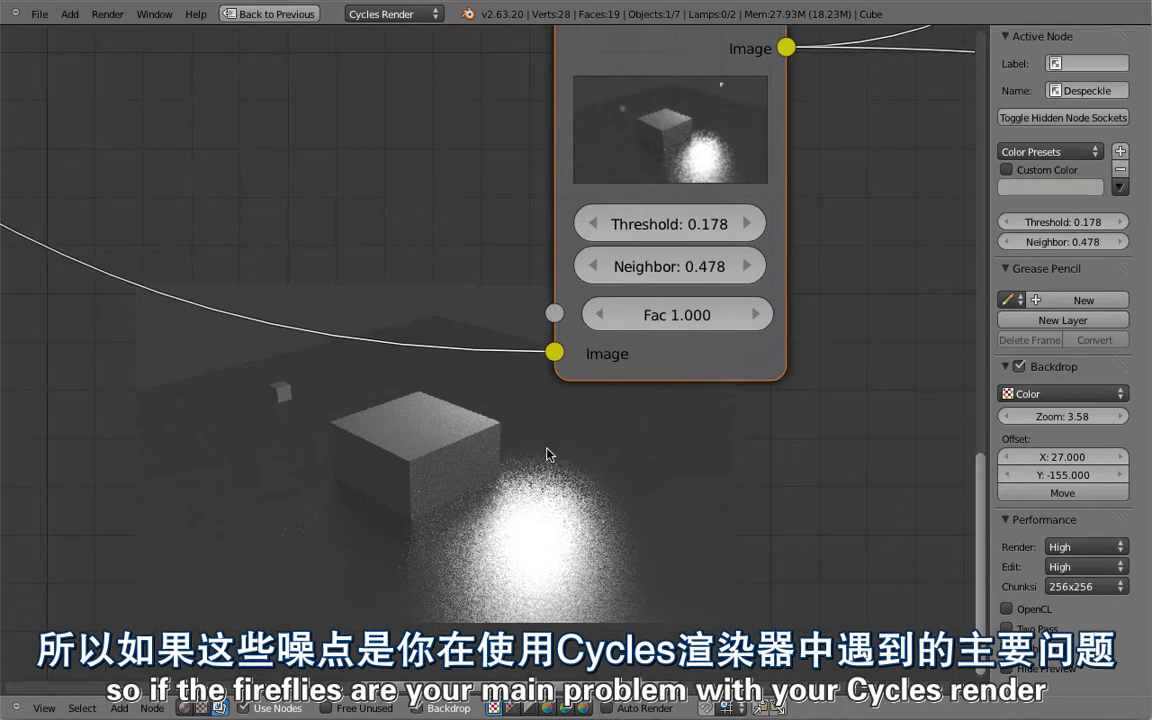
pyautogui.moveTo(620, 415); pyautogui.dragTo(662, 390, button='middle')
pyautogui.keyDown('alt'); pyautogui.moveTo(562, 439); pyautogui.dragTo(657, 450, button='middle'); pyautogui.keyUp('alt')
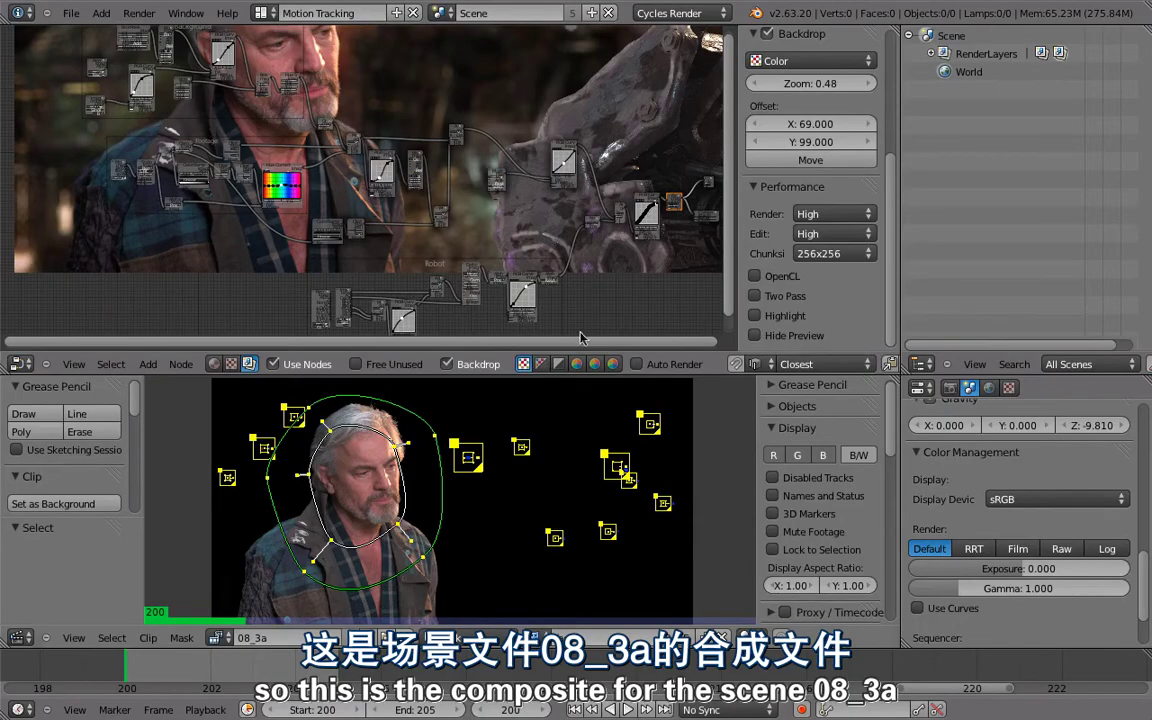
# Maximize the node editor of the 08_3a composite from the Motion Tracking layout and enlarge its backdrop.
pyautogui.scroll(-3, 520, 165)
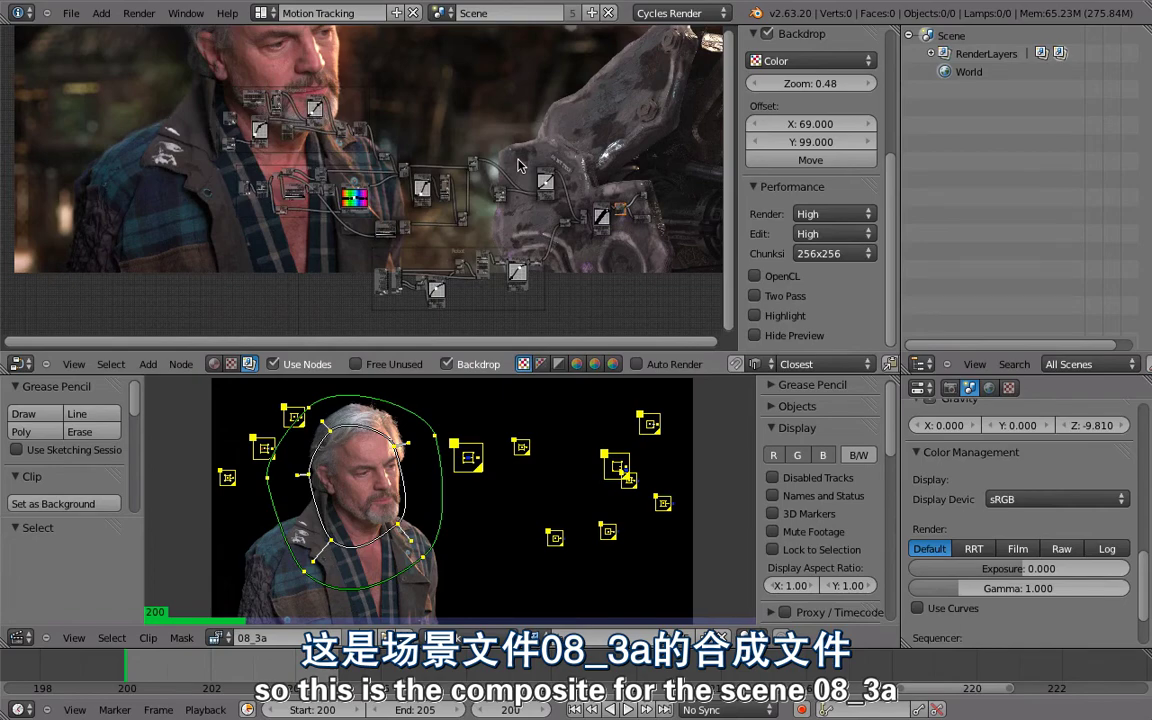
pyautogui.hotkey('ctrl', 'Up')
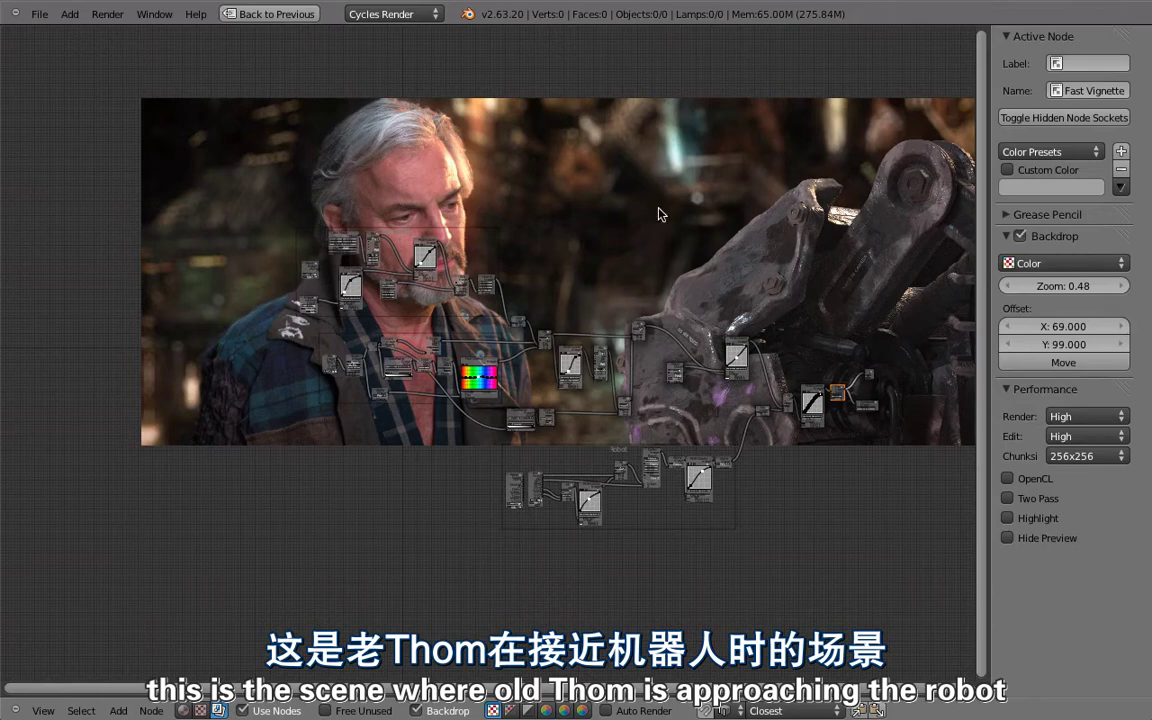
pyautogui.hotkey('alt', 'v')
pyautogui.hotkey('alt', 'v')
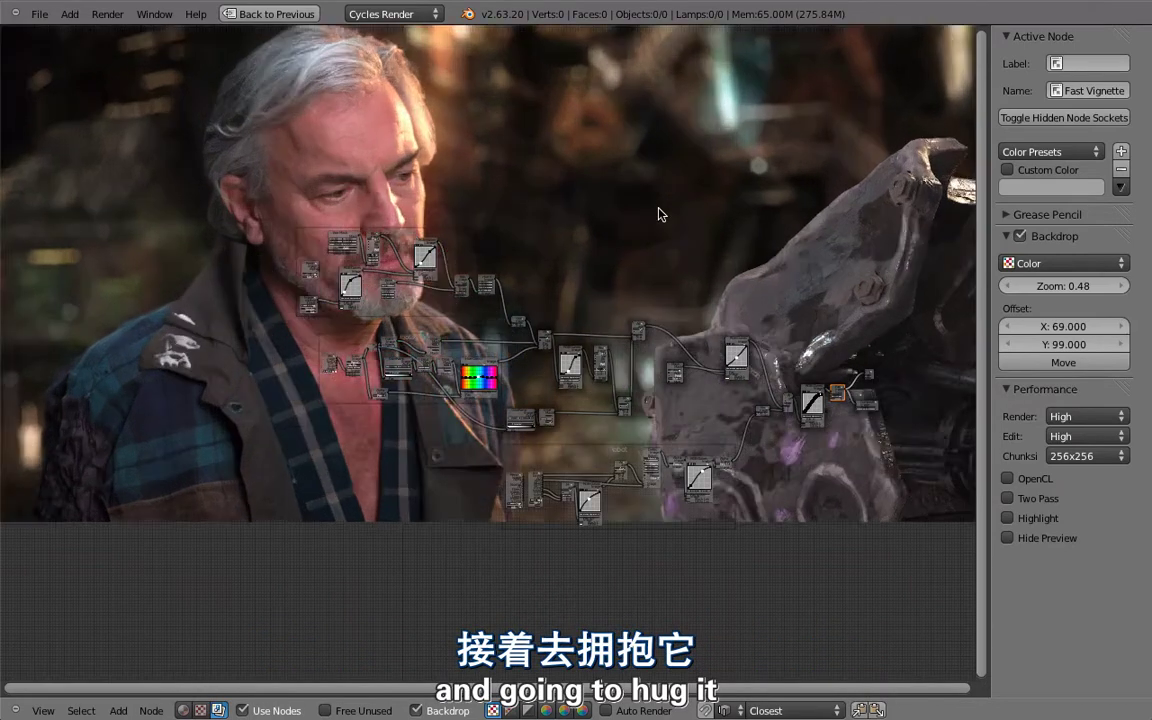
# Send the Combined output of the Image node in the Background frame to the Viewer.
pyautogui.scroll(3, 381, 253)
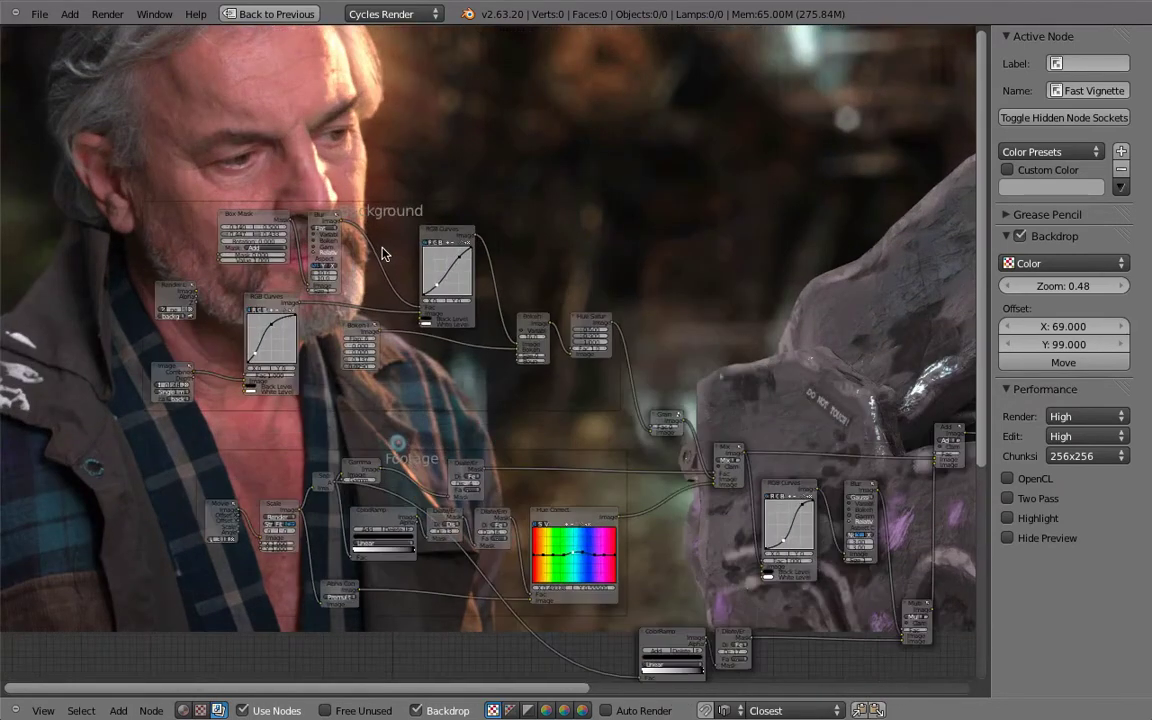
pyautogui.scroll(4, 241, 297)
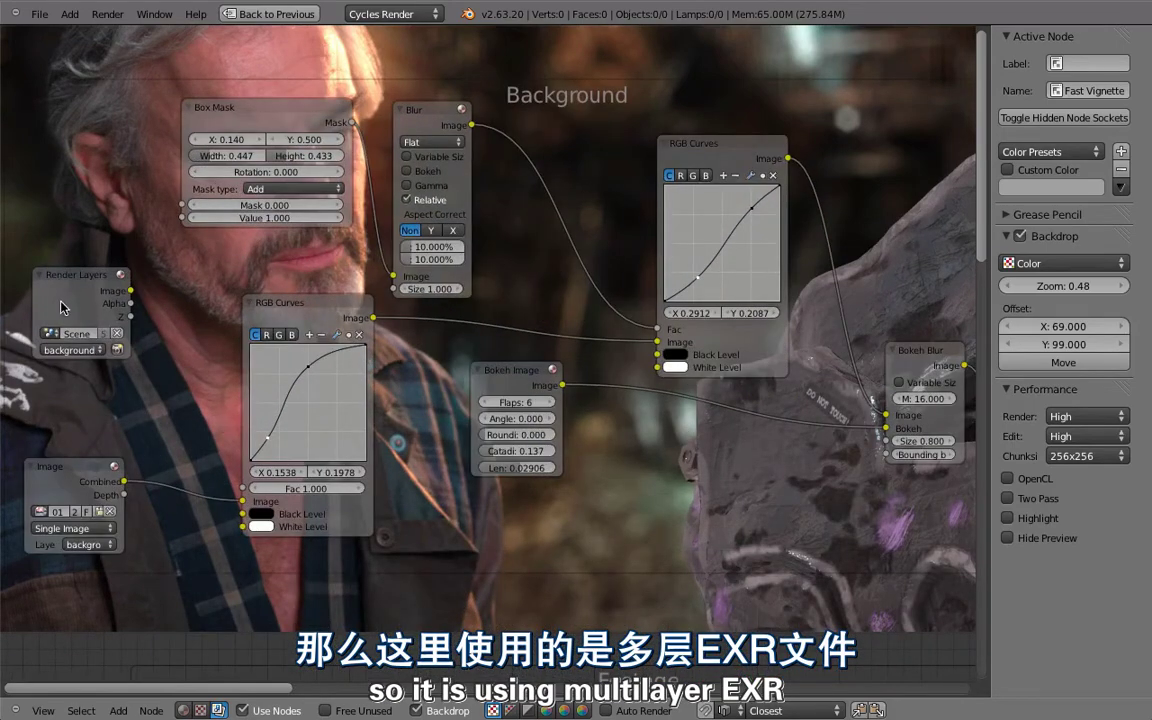
pyautogui.keyDown('ctrl'); pyautogui.keyDown('shift'); pyautogui.click(62, 491); pyautogui.keyUp('shift'); pyautogui.keyUp('ctrl')
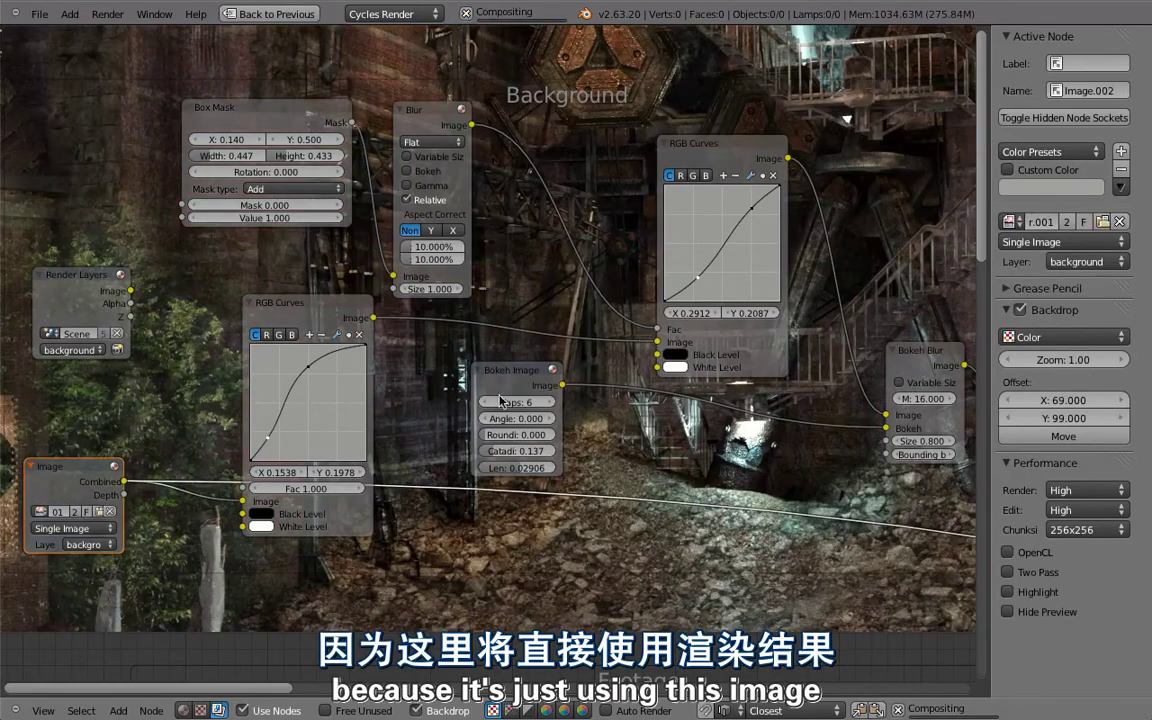
# Send the output of the Fast Vignette node at the end of the node chain to the Viewer.
pyautogui.scroll(-3, 637, 442)
pyautogui.scroll(-4, 641, 445)
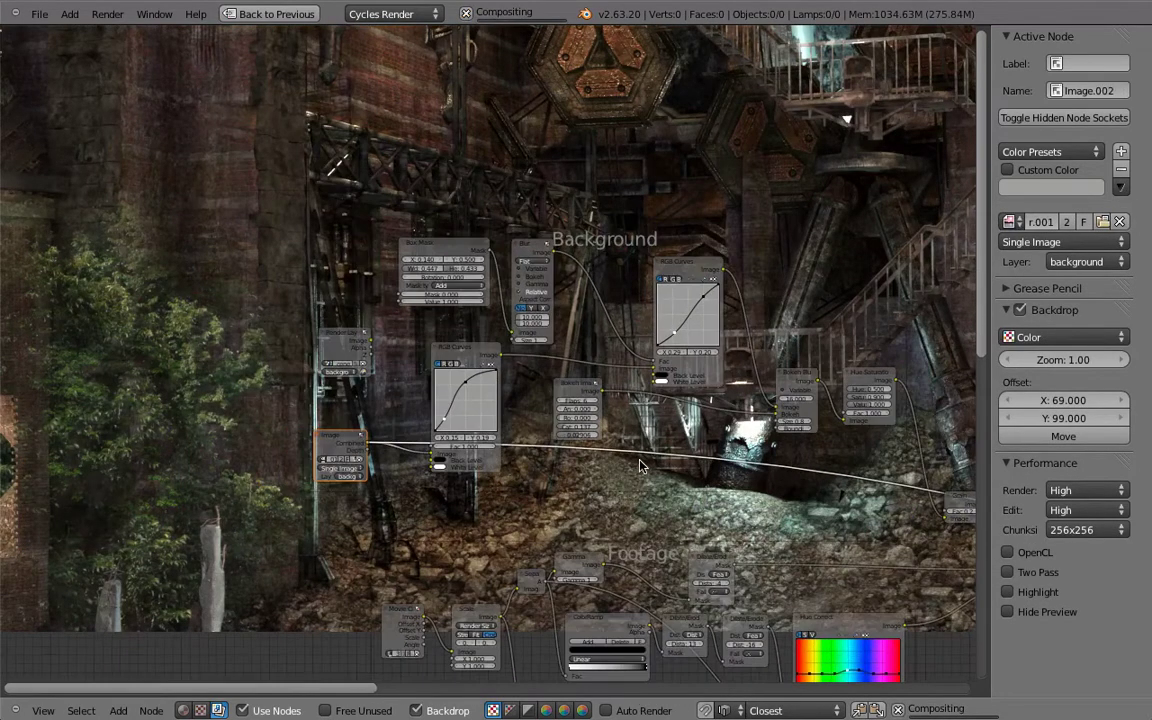
pyautogui.moveTo(643, 455); pyautogui.dragTo(110, 255, button='middle')
pyautogui.moveTo(699, 434); pyautogui.dragTo(526, 405, button='middle')
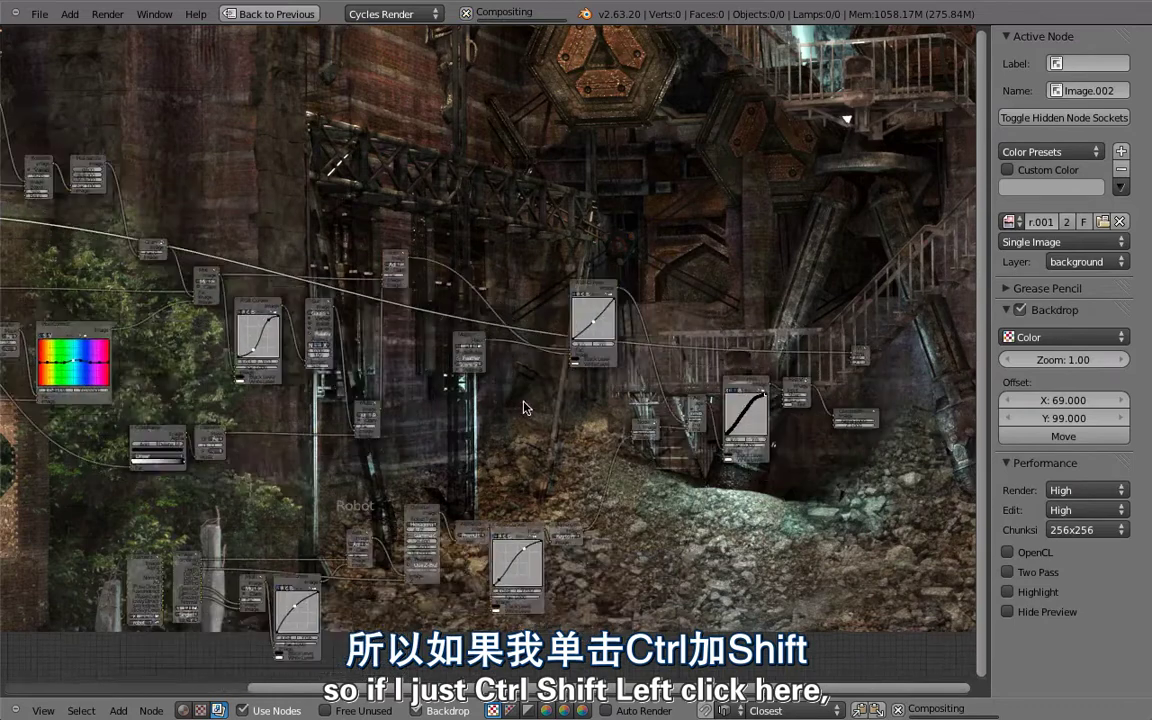
pyautogui.keyDown('ctrl'); pyautogui.keyDown('shift'); pyautogui.click(798, 387); pyautogui.keyUp('shift'); pyautogui.keyUp('ctrl')
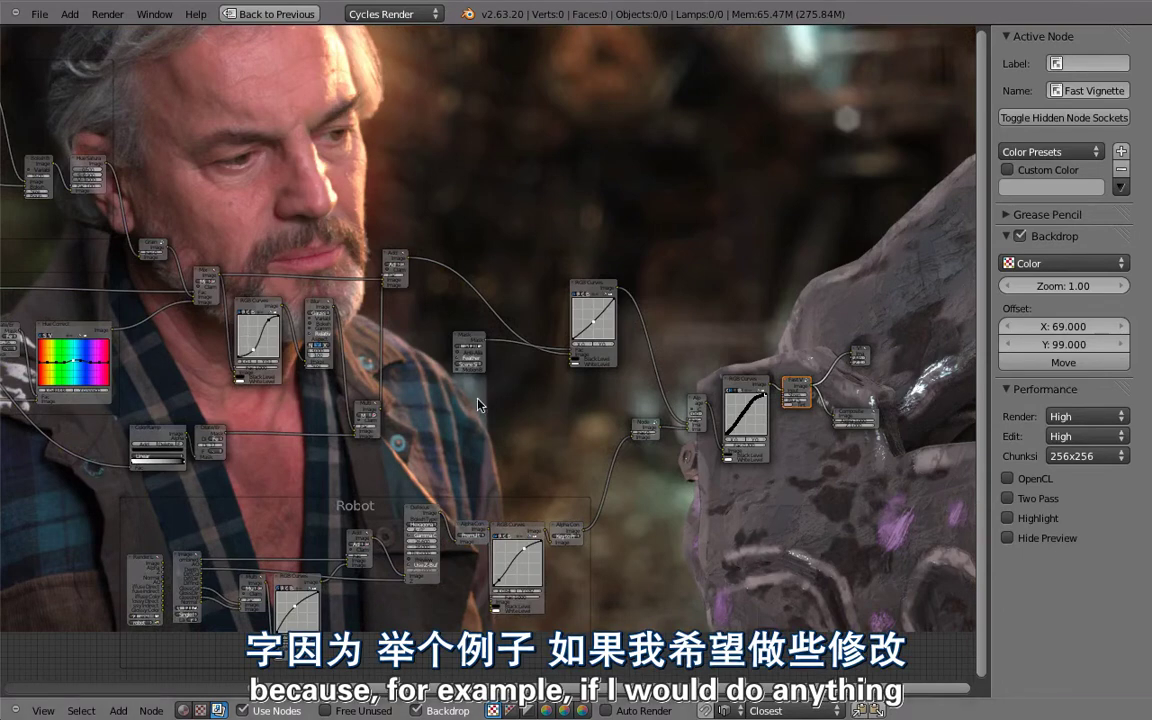
# Preview the Background frame's Image node in the Viewer again and move it farther away from the RGB Curves node.
pyautogui.moveTo(230, 168); pyautogui.dragTo(590, 158, button='middle')
pyautogui.scroll(8, 430, 265)
pyautogui.scroll(5, 592, 170)
pyautogui.moveTo(340, 67); pyautogui.dragTo(636, 308, button='middle')
pyautogui.moveTo(495, 186); pyautogui.dragTo(838, 420, button='middle')
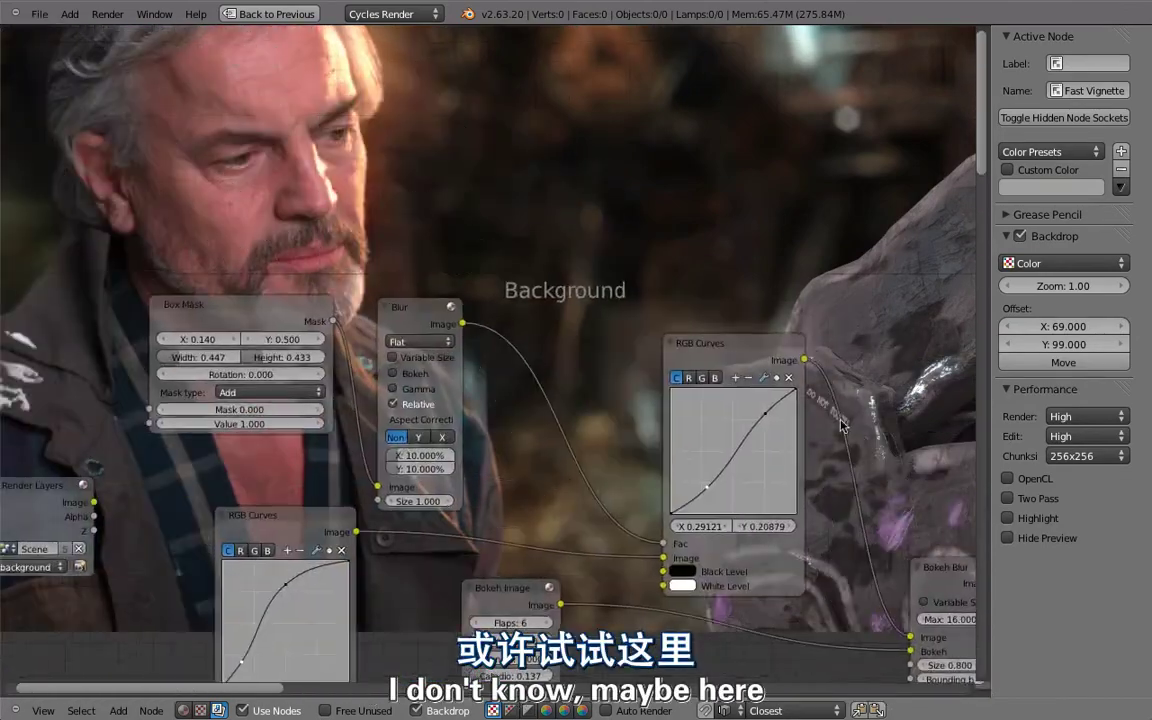
pyautogui.moveTo(285, 389); pyautogui.dragTo(432, 238, button='middle')
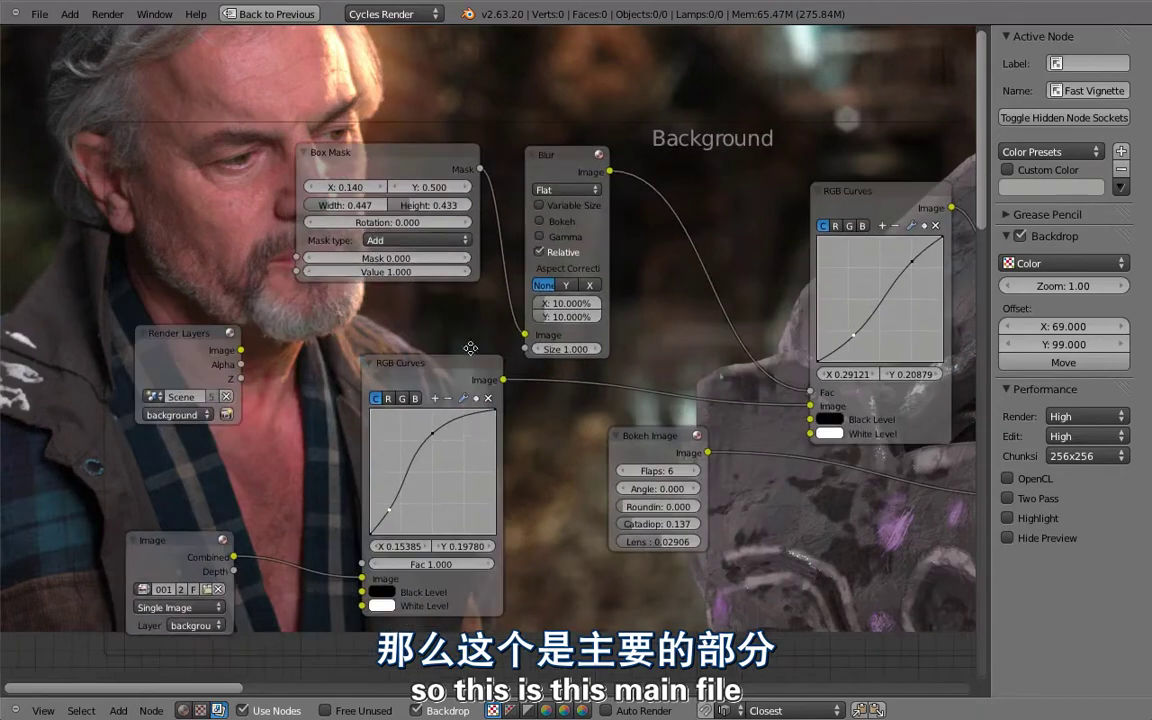
pyautogui.moveTo(470, 347); pyautogui.dragTo(481, 210, button='middle')
pyautogui.keyDown('ctrl'); pyautogui.keyDown('shift'); pyautogui.click(177, 413); pyautogui.keyUp('shift'); pyautogui.keyUp('ctrl')
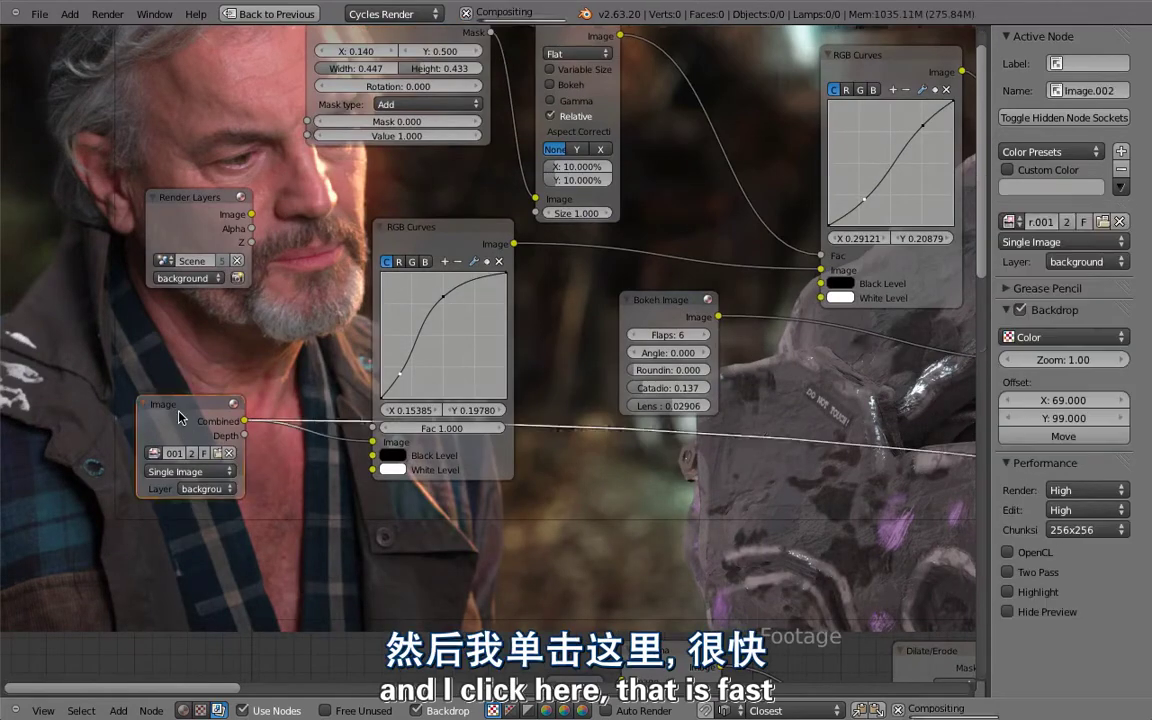
pyautogui.moveTo(552, 434); pyautogui.dragTo(818, 408, button='middle')
pyautogui.moveTo(438, 402); pyautogui.dragTo(147, 402)
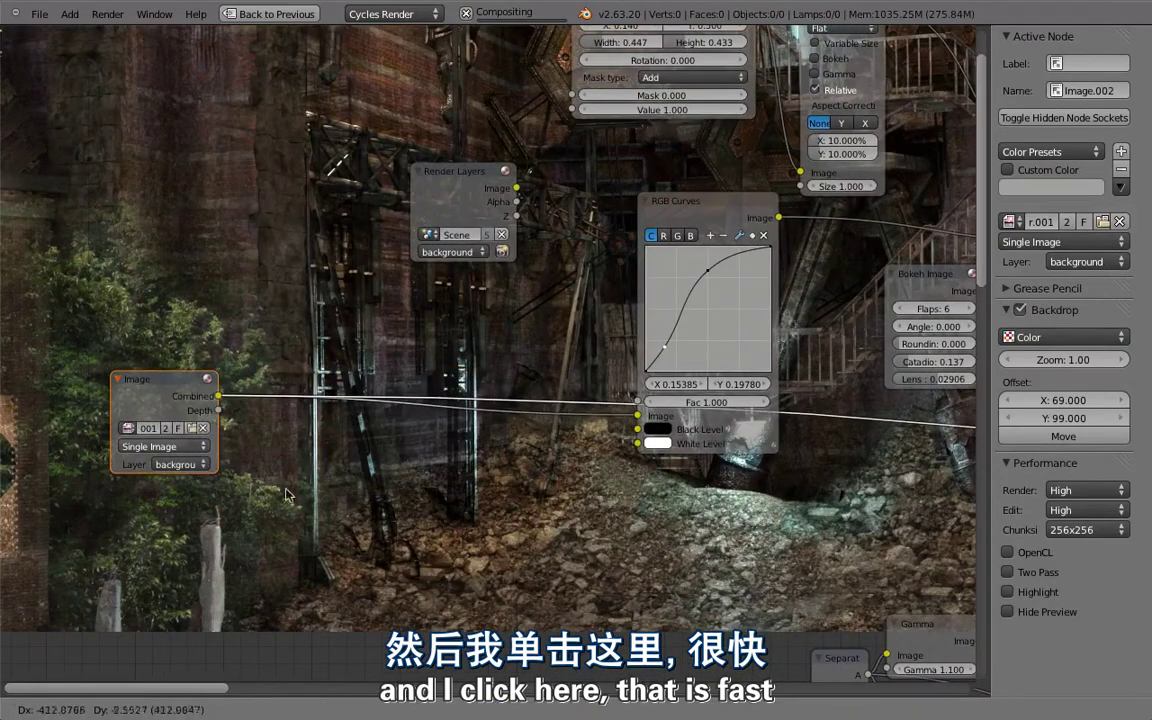
# Add a Gamma node on the link between the background Image node and the first RGB Curves node.
pyautogui.hotkey('shift', 'a')
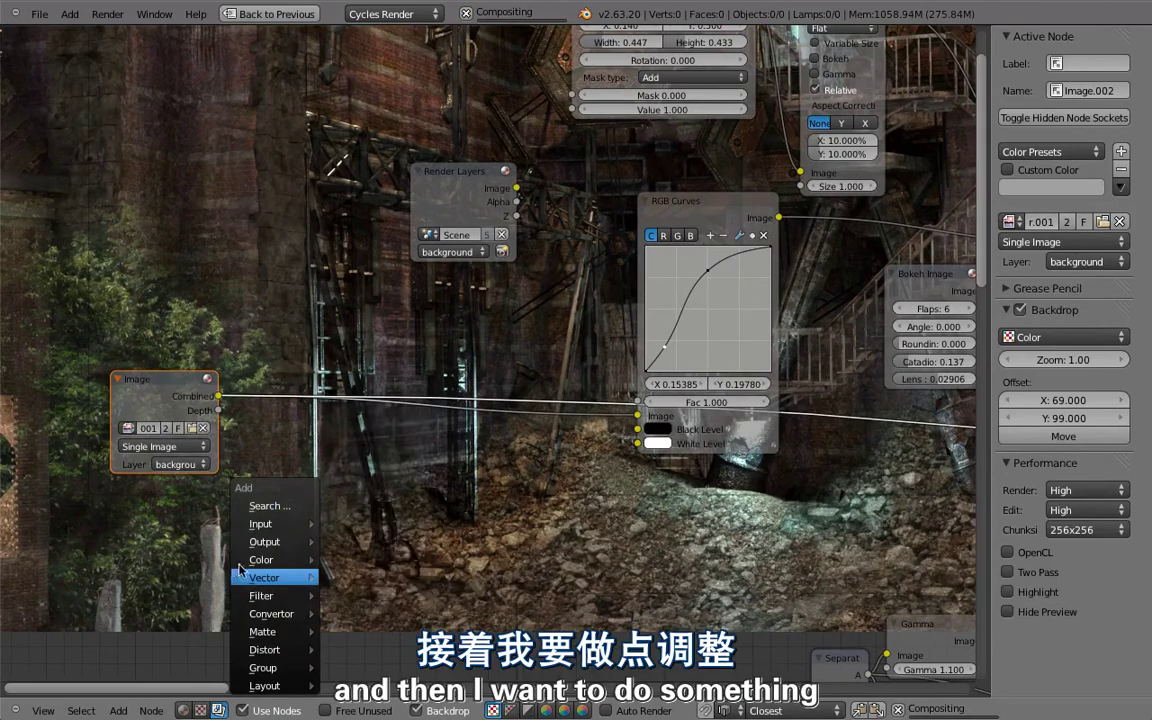
pyautogui.moveTo(266, 559)
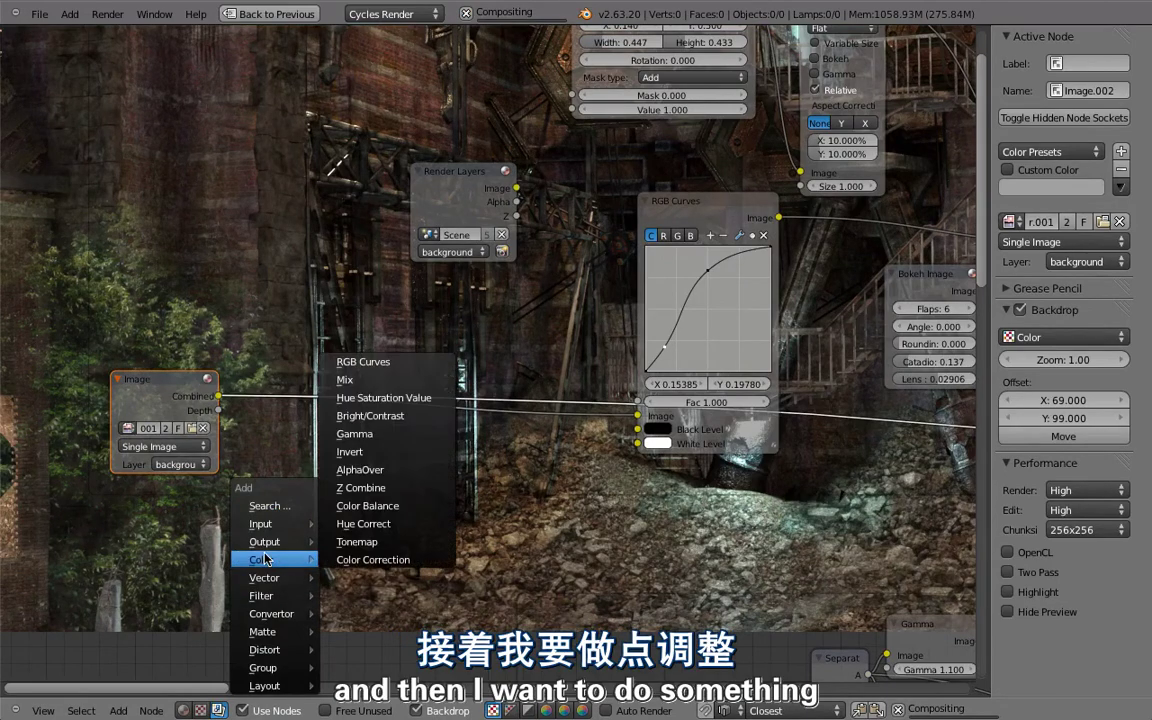
pyautogui.click(354, 433)
pyautogui.click(397, 463)
pyautogui.press('h')
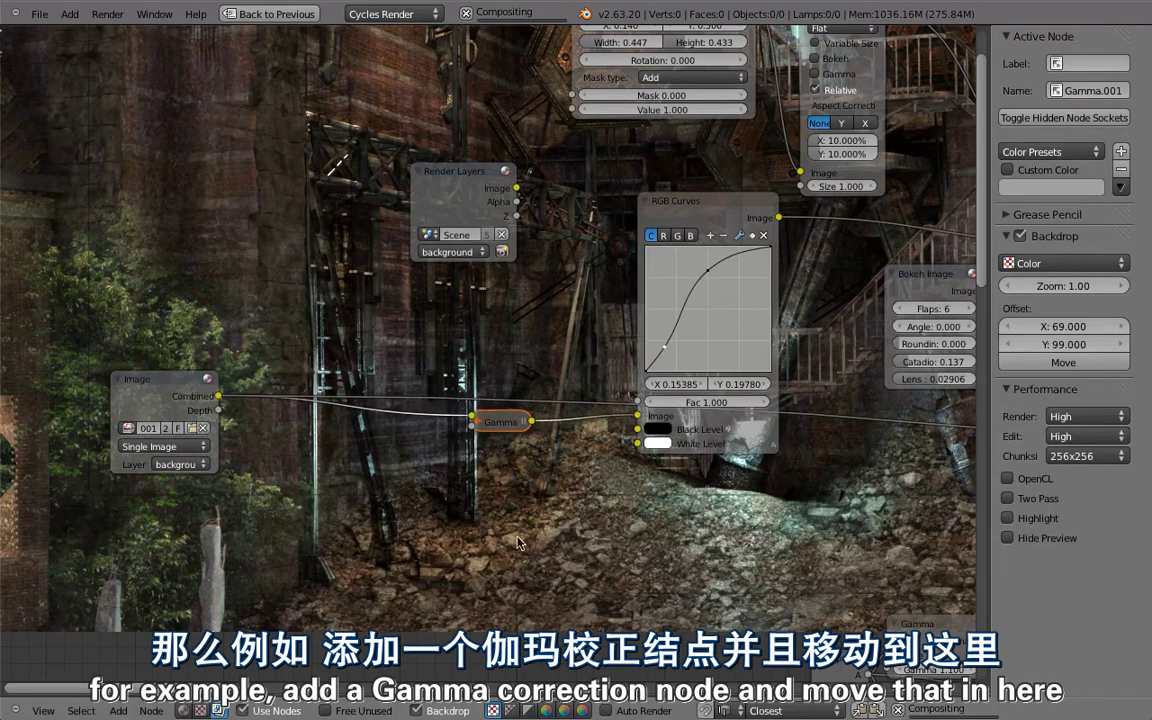
# Expand the new Gamma node, send its output to the Viewer, and set its gamma to 1.400.
pyautogui.click(516, 538)
pyautogui.press('h')
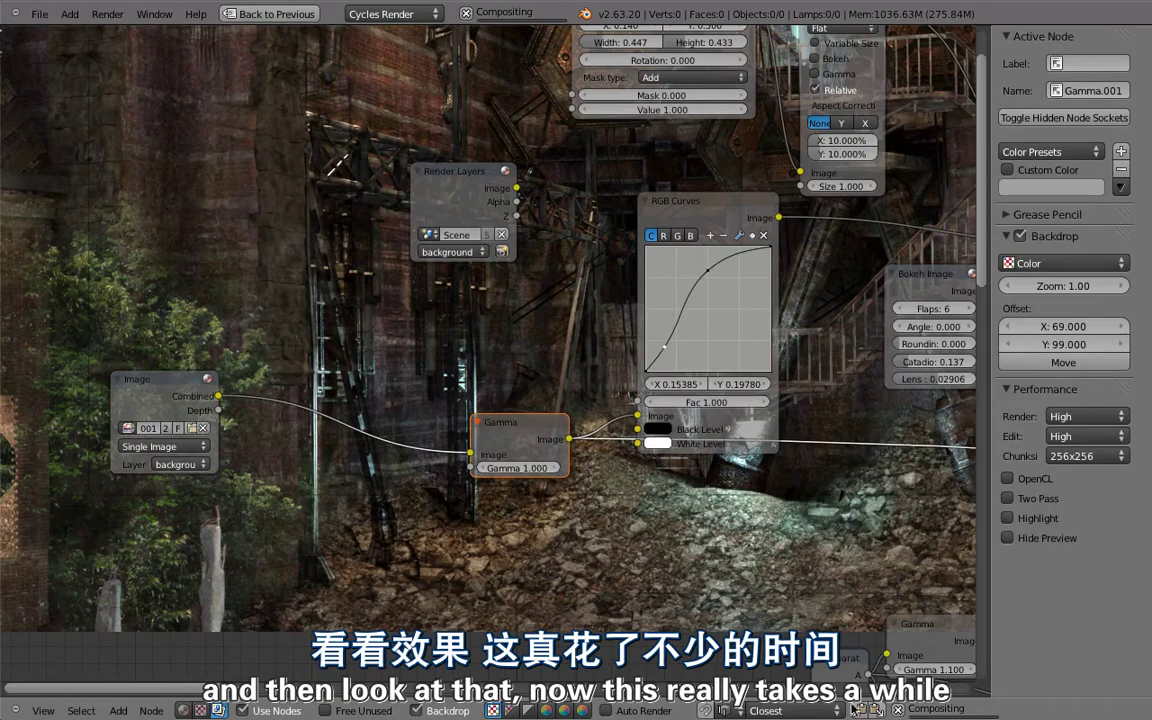
pyautogui.click(554, 468)
pyautogui.click(554, 468)
pyautogui.click(555, 468)
pyautogui.click(555, 468)
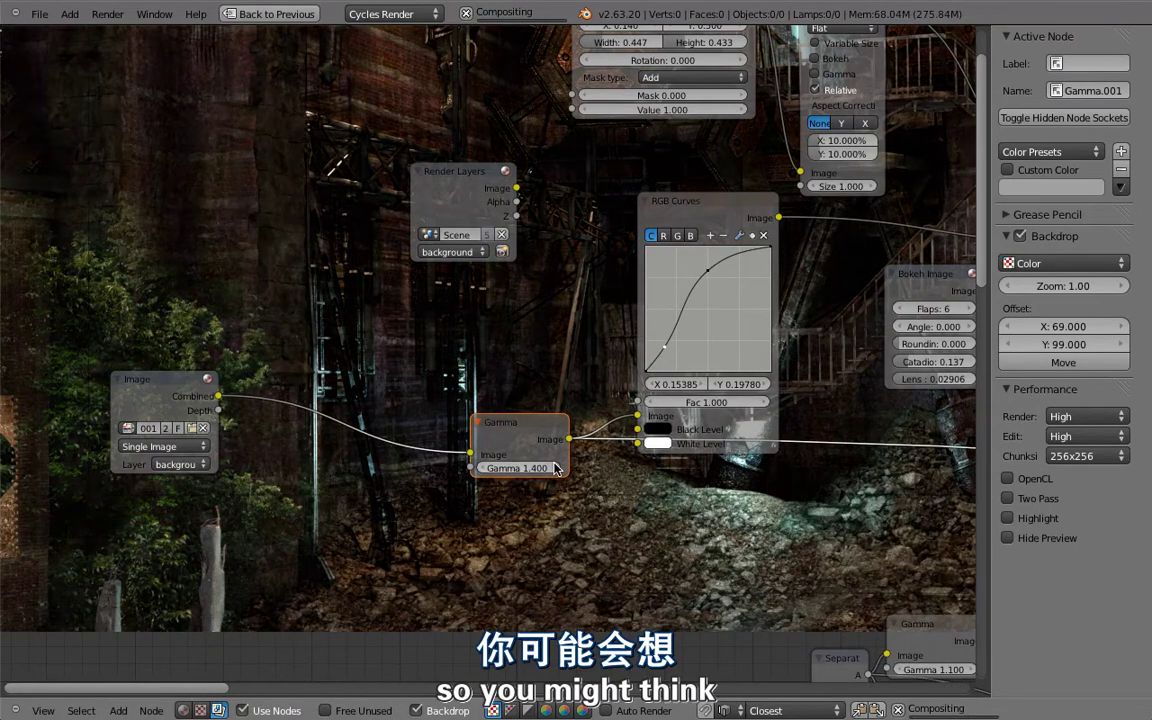
# Preview the RGB Curves node after the new Gamma node in the Viewer and enable OpenCL for compositing.
pyautogui.moveTo(632, 462); pyautogui.dragTo(407, 419, button='middle')
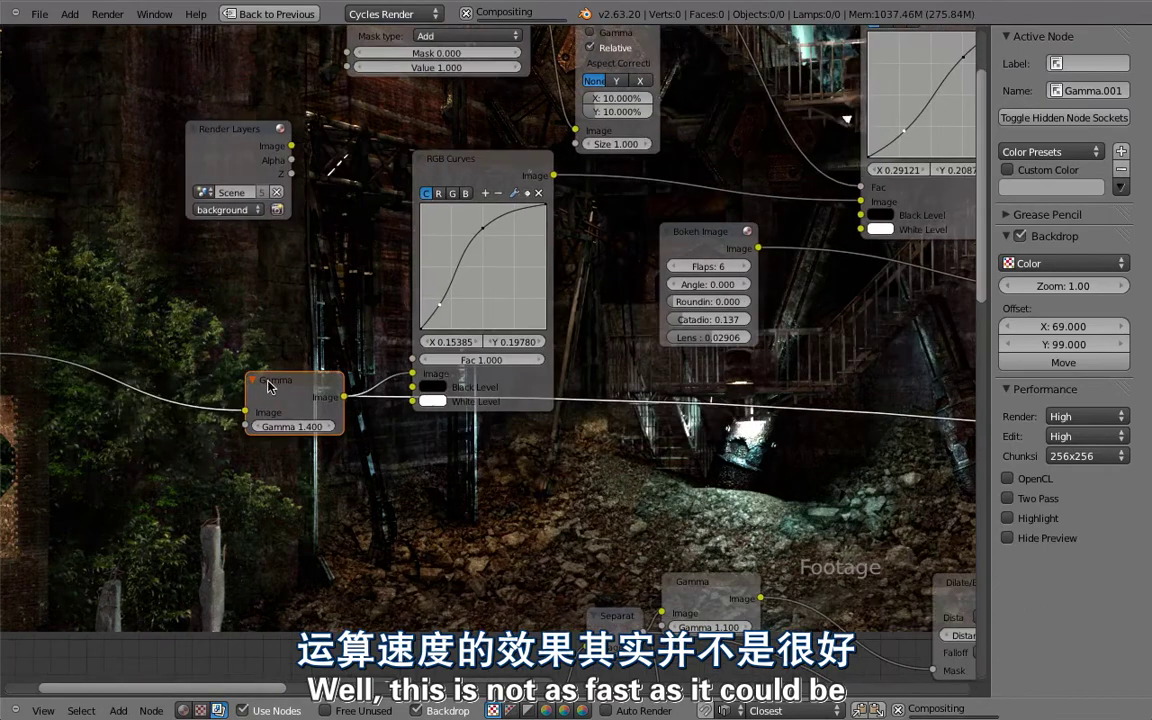
pyautogui.click(438, 160)
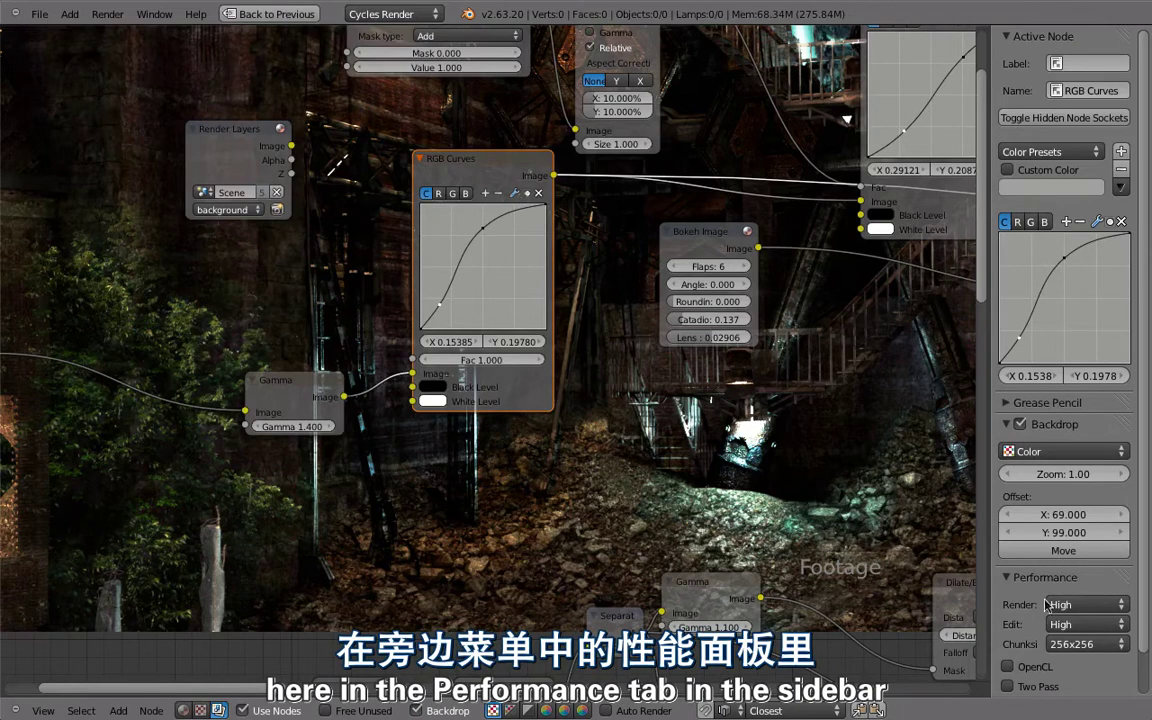
pyautogui.scroll(-1, 1032, 594)
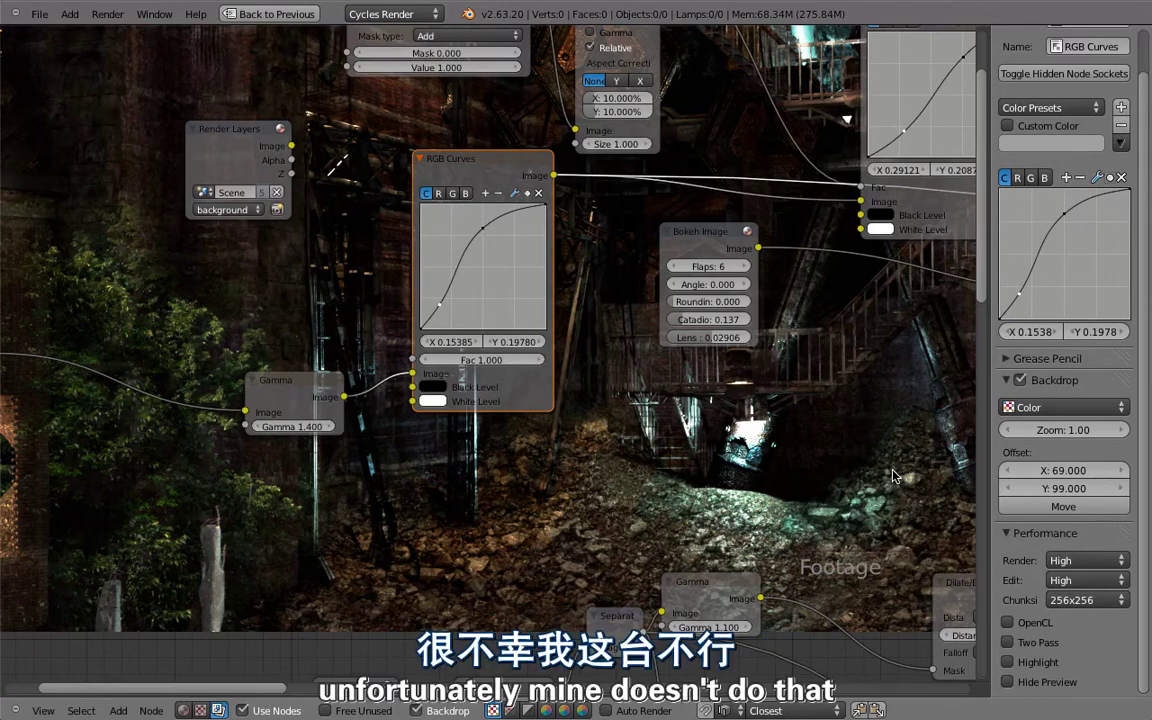
pyautogui.click(1007, 624)
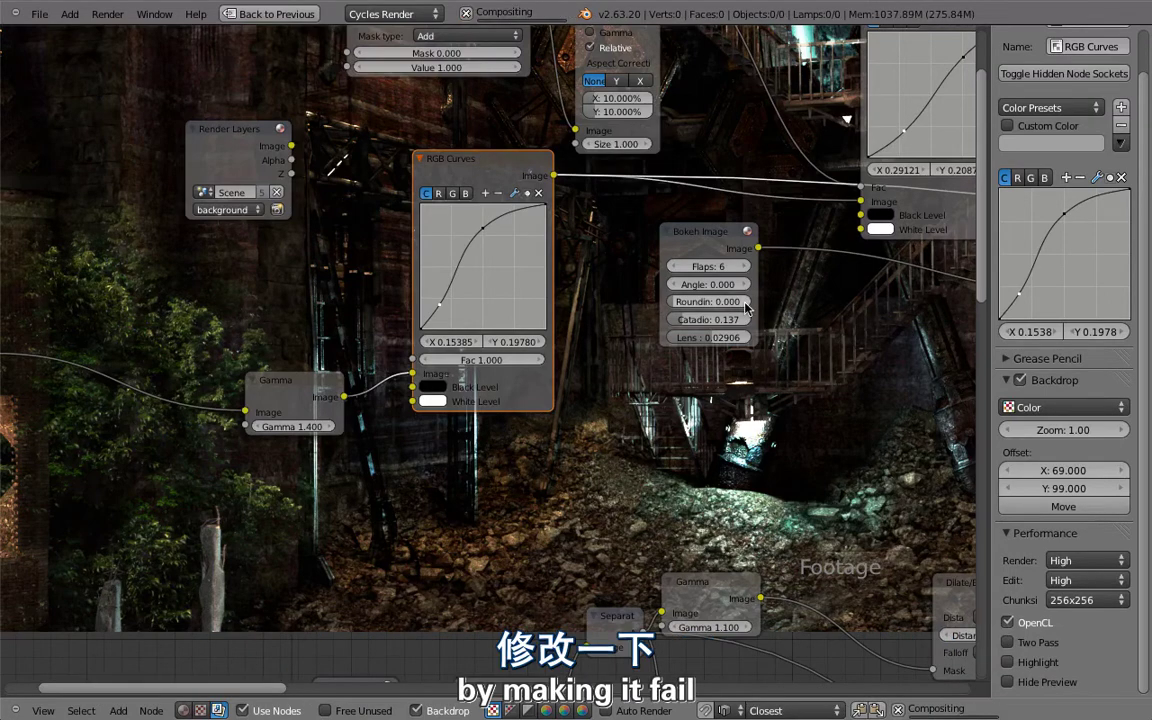
# Shrink the backdrop to 0.33 zoom, preview the Fast Vignette output with OpenCL active, and turn OpenCL off.
pyautogui.scroll(-2, 828, 397)
pyautogui.press('v')
pyautogui.press('v')
pyautogui.press('v')
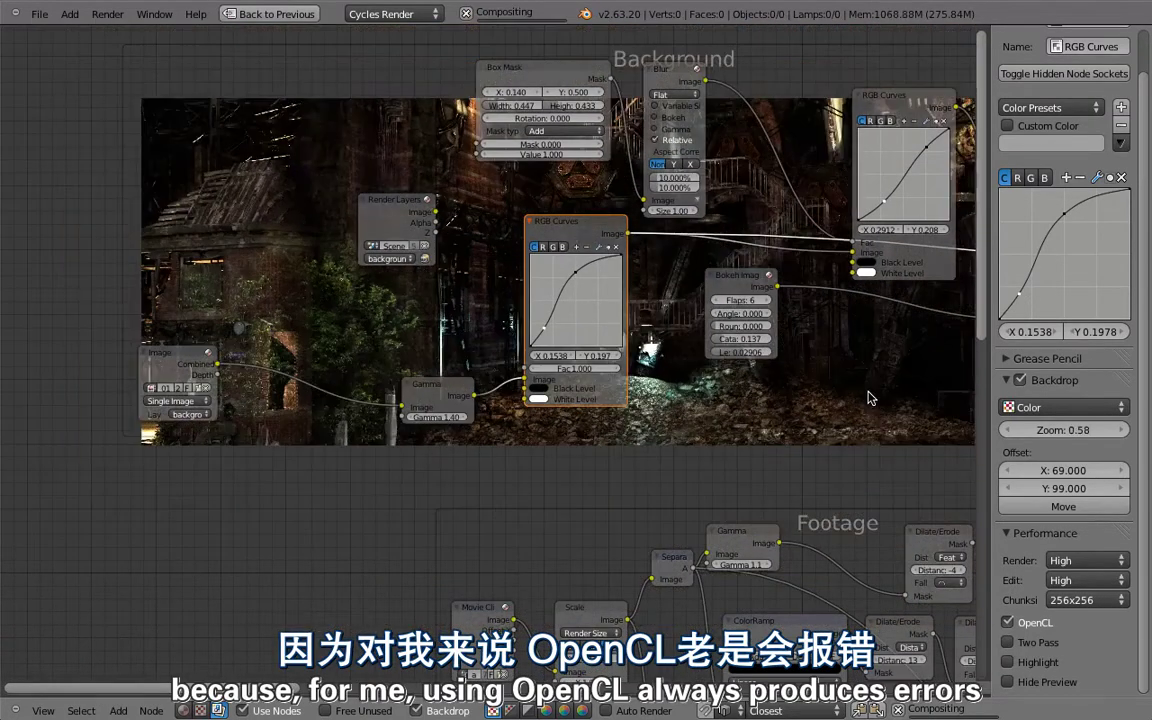
pyautogui.press('v')
pyautogui.press('v')
pyautogui.press('v')
pyautogui.scroll(1, 868, 397)
pyautogui.moveTo(940, 401); pyautogui.dragTo(483, 392, button='middle')
pyautogui.scroll(1, 868, 436)
pyautogui.moveTo(876, 436); pyautogui.dragTo(400, 352, button='middle')
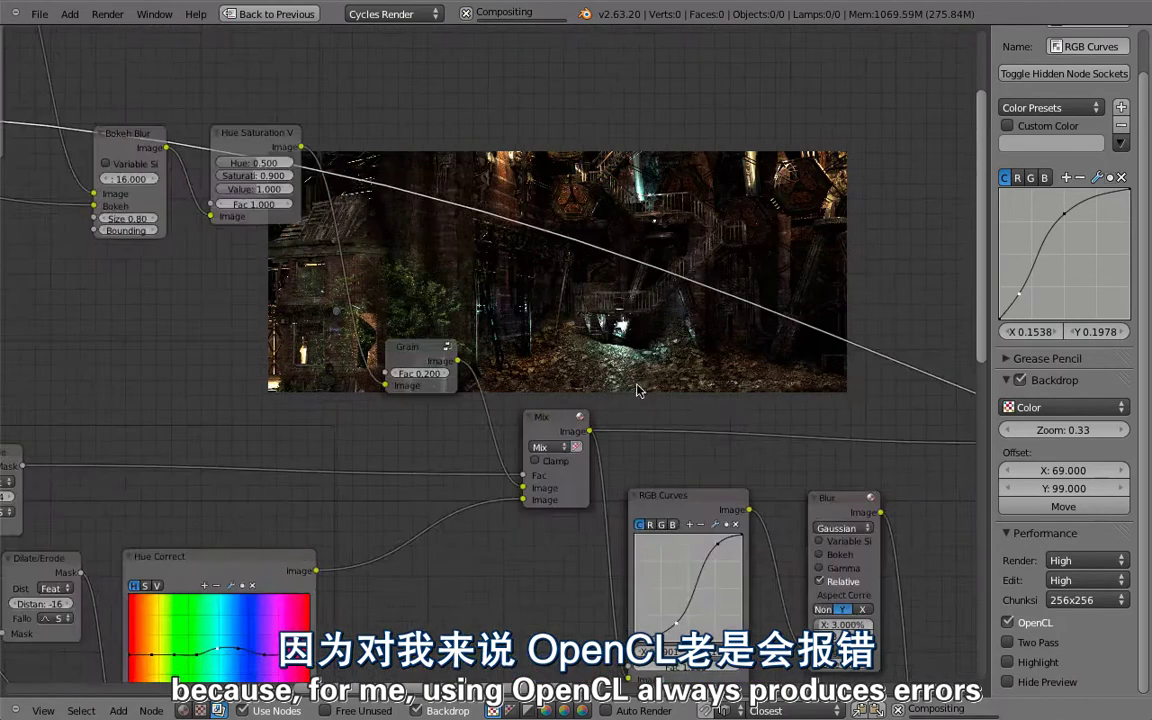
pyautogui.scroll(1, 800, 401)
pyautogui.moveTo(804, 401); pyautogui.dragTo(321, 337, button='middle')
pyautogui.moveTo(475, 363); pyautogui.dragTo(12, 234, button='middle')
pyautogui.scroll(-10, 674, 411)
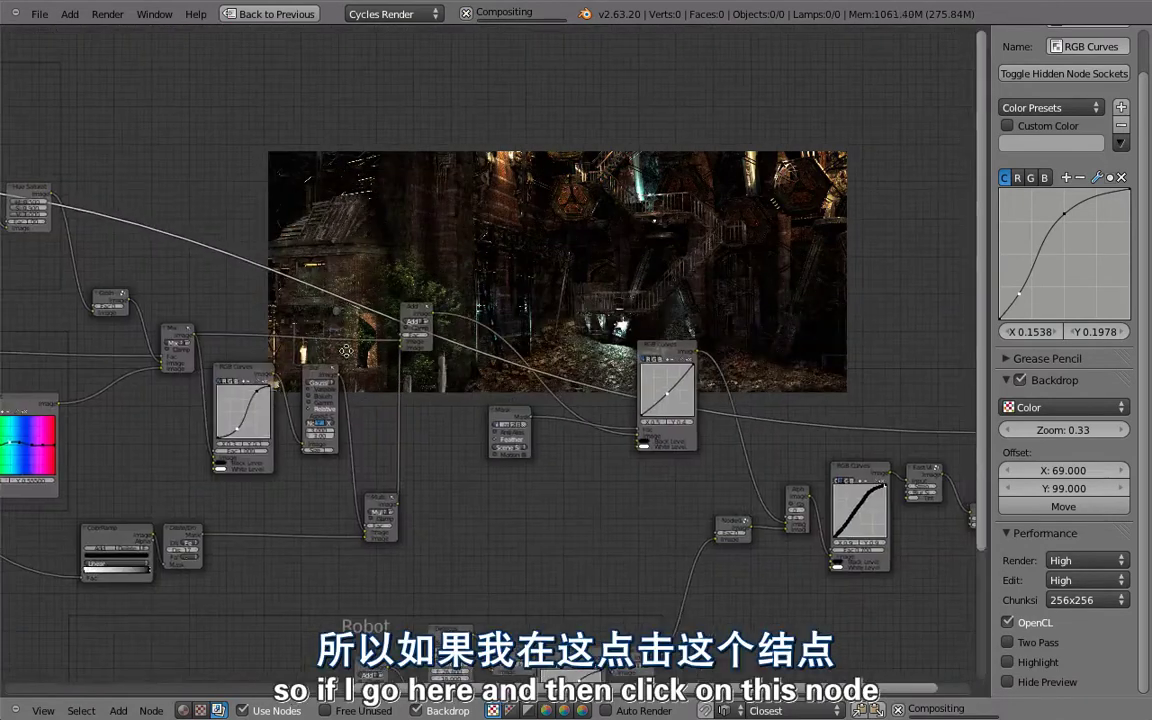
pyautogui.moveTo(933, 438); pyautogui.dragTo(500, 363, button='middle')
pyautogui.scroll(1, 602, 388)
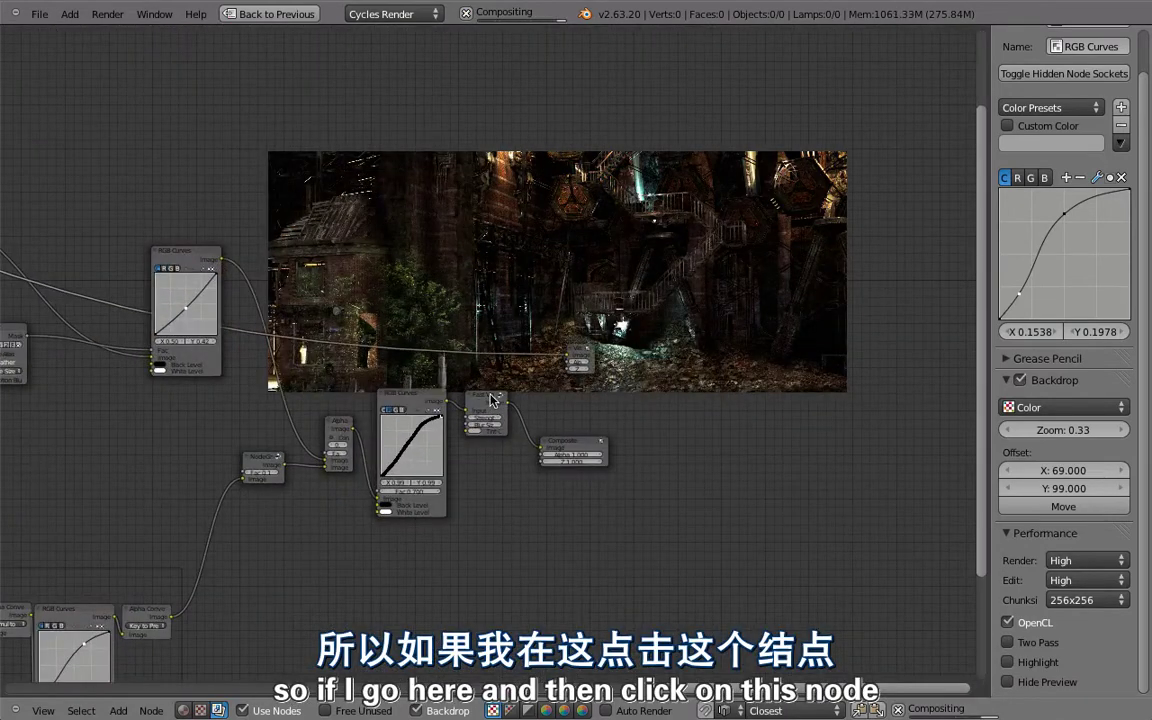
pyautogui.click(490, 400)
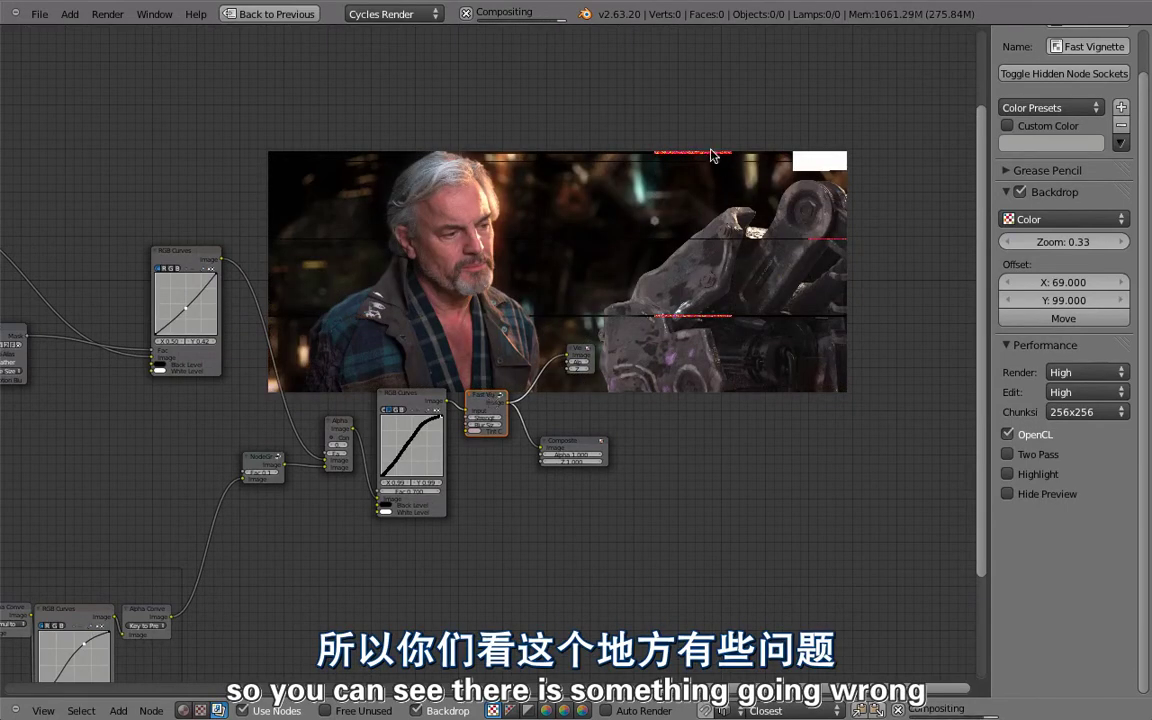
pyautogui.click(1007, 434)
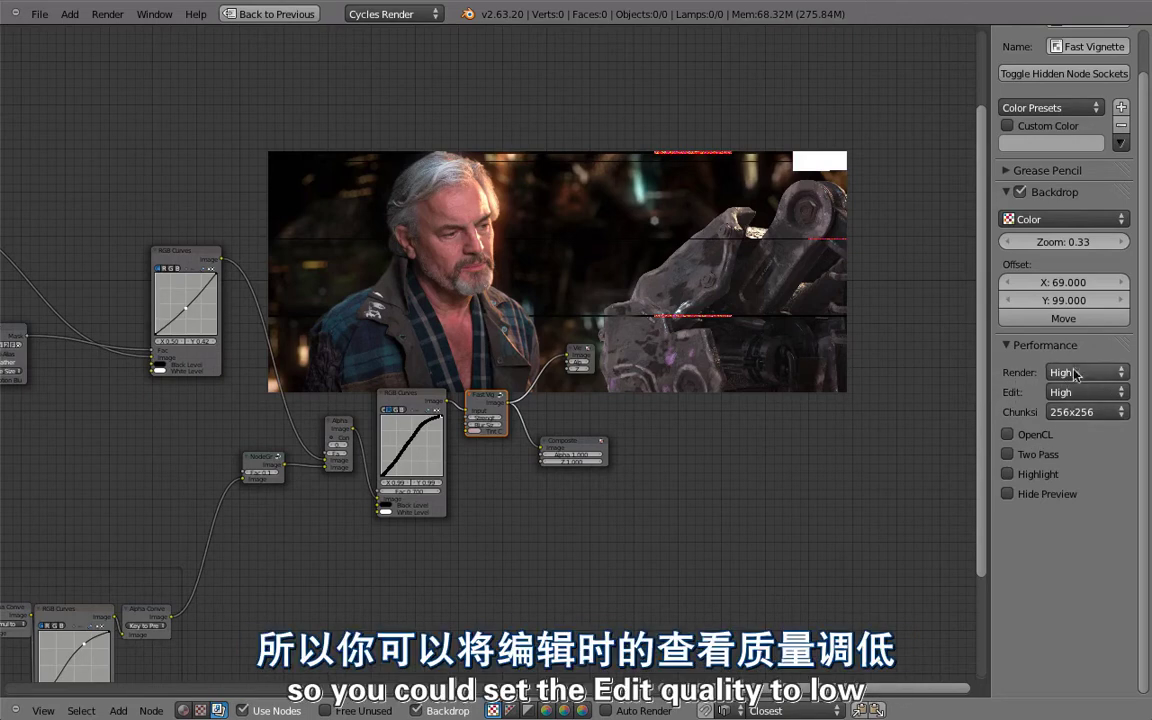
# Set the compositor's edit quality to Low, recompute the Fast Vignette output and enlarge the backdrop to 1.44 to inspect it.
pyautogui.click(1056, 394)
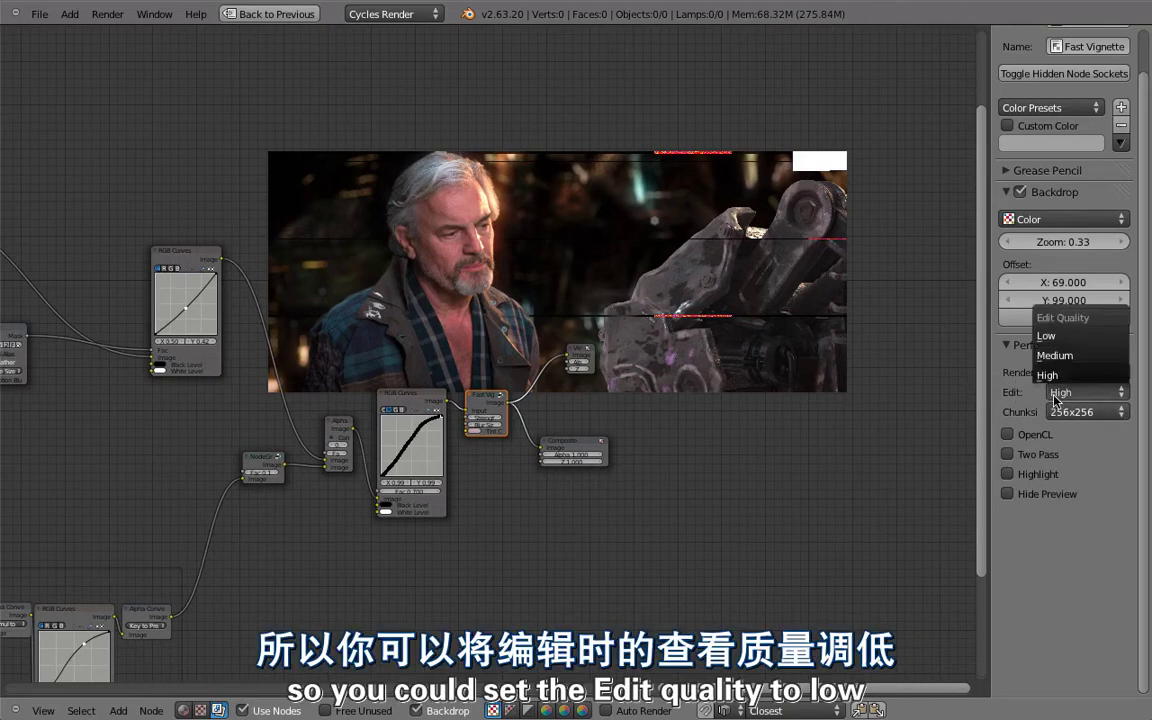
pyautogui.click(1046, 336)
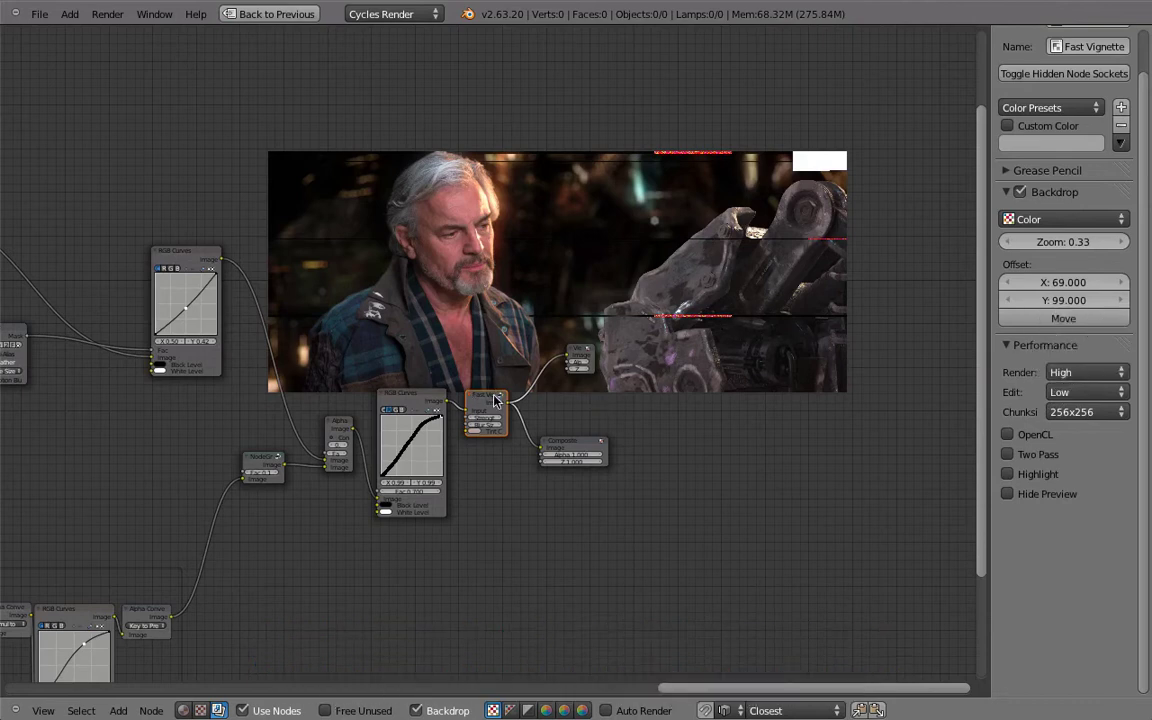
pyautogui.press('m')
pyautogui.press('m')
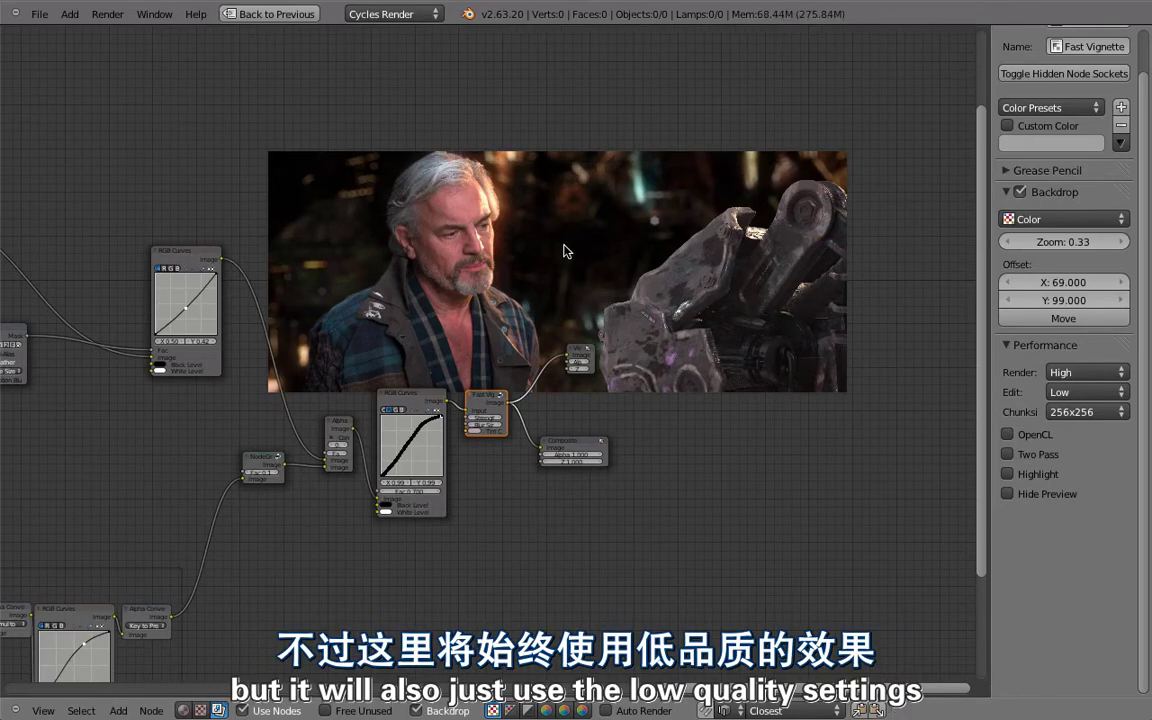
pyautogui.hotkey('alt', 'v')
pyautogui.hotkey('alt', 'v')
pyautogui.hotkey('alt', 'v')
pyautogui.hotkey('alt', 'v')
pyautogui.hotkey('alt', 'v')
pyautogui.hotkey('alt', 'v')
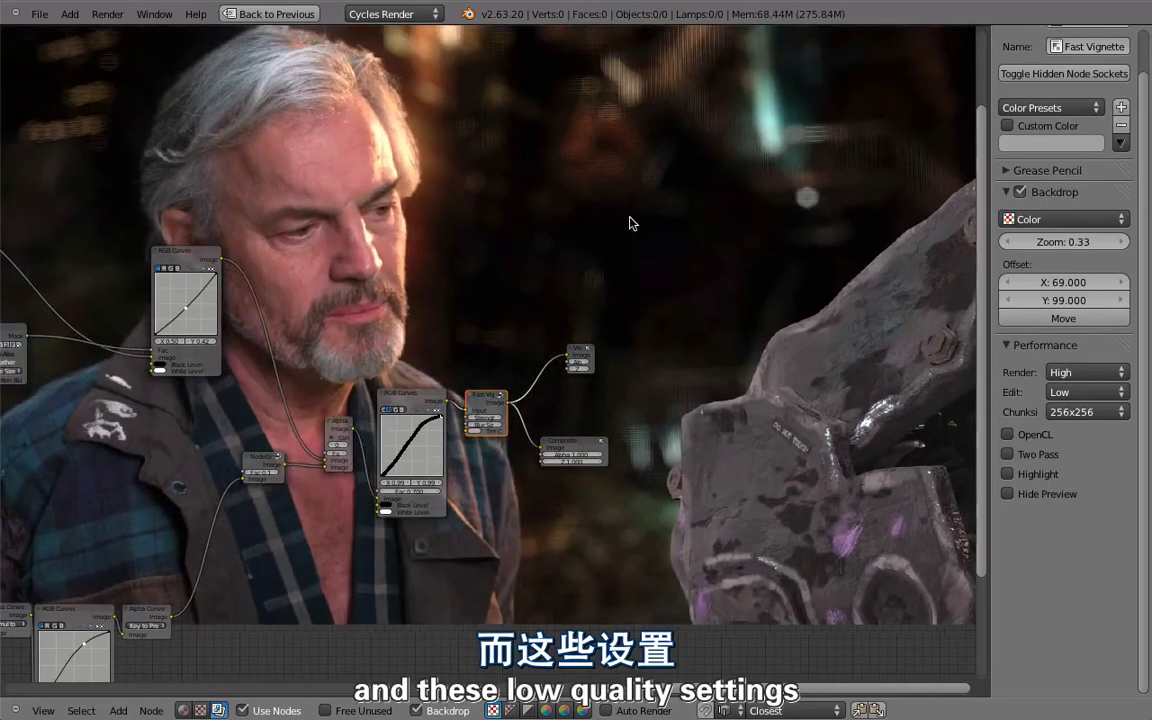
pyautogui.hotkey('alt', 'v')
pyautogui.hotkey('alt', 'v')
pyautogui.hotkey('alt', 'v')
pyautogui.hotkey('alt', 'v')
pyautogui.hotkey('alt', 'v')
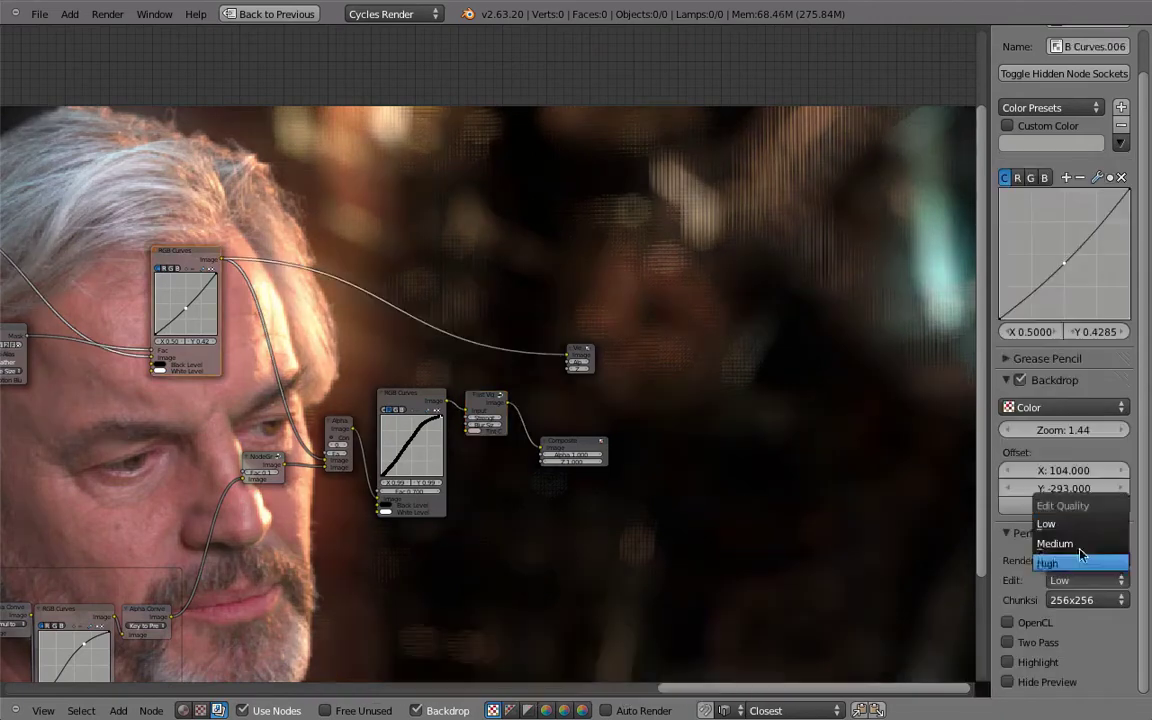
# Preview the Fast Vignette output at Medium edit quality, and again with the edit quality set to High.
pyautogui.click(1082, 543)
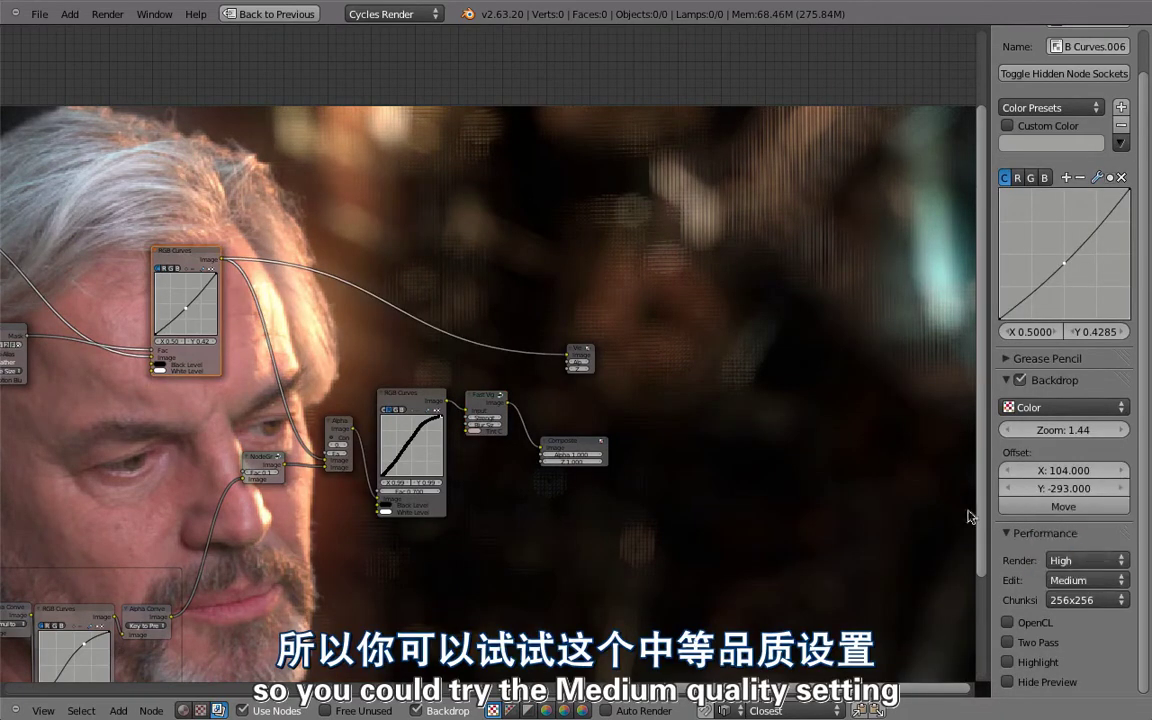
pyautogui.keyDown('ctrl'); pyautogui.keyDown('shift'); pyautogui.click(493, 405); pyautogui.keyUp('shift'); pyautogui.keyUp('ctrl')
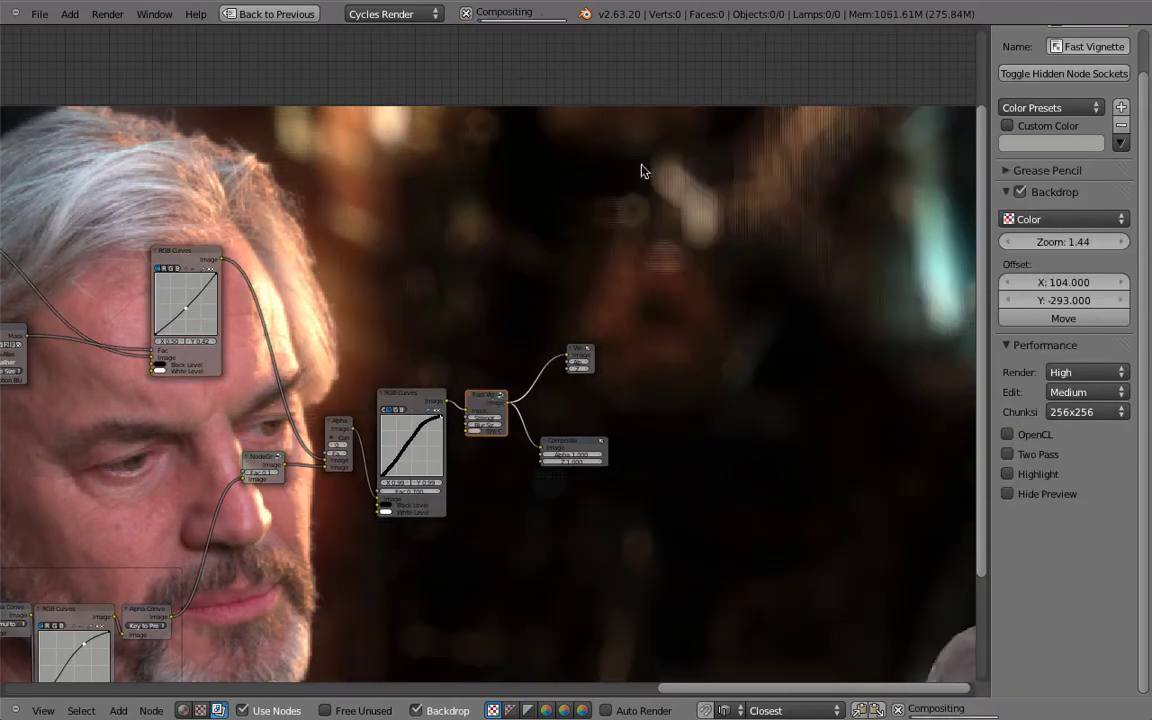
pyautogui.click(1080, 392)
pyautogui.click(1050, 375)
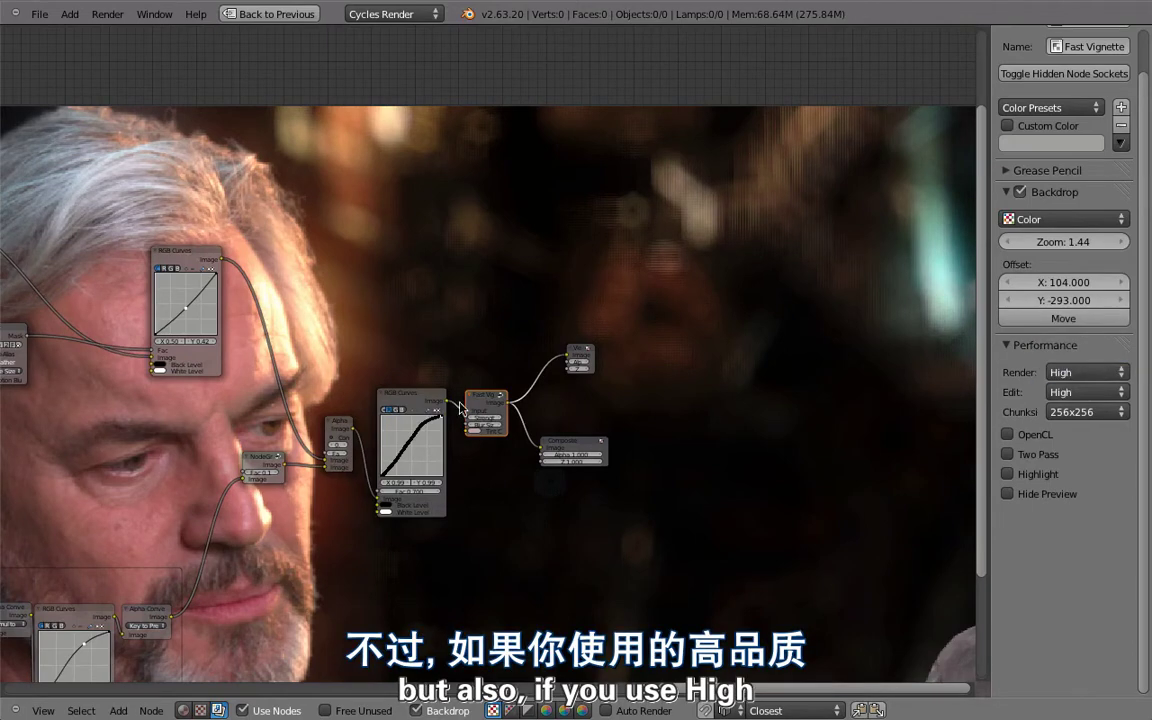
pyautogui.press('m')
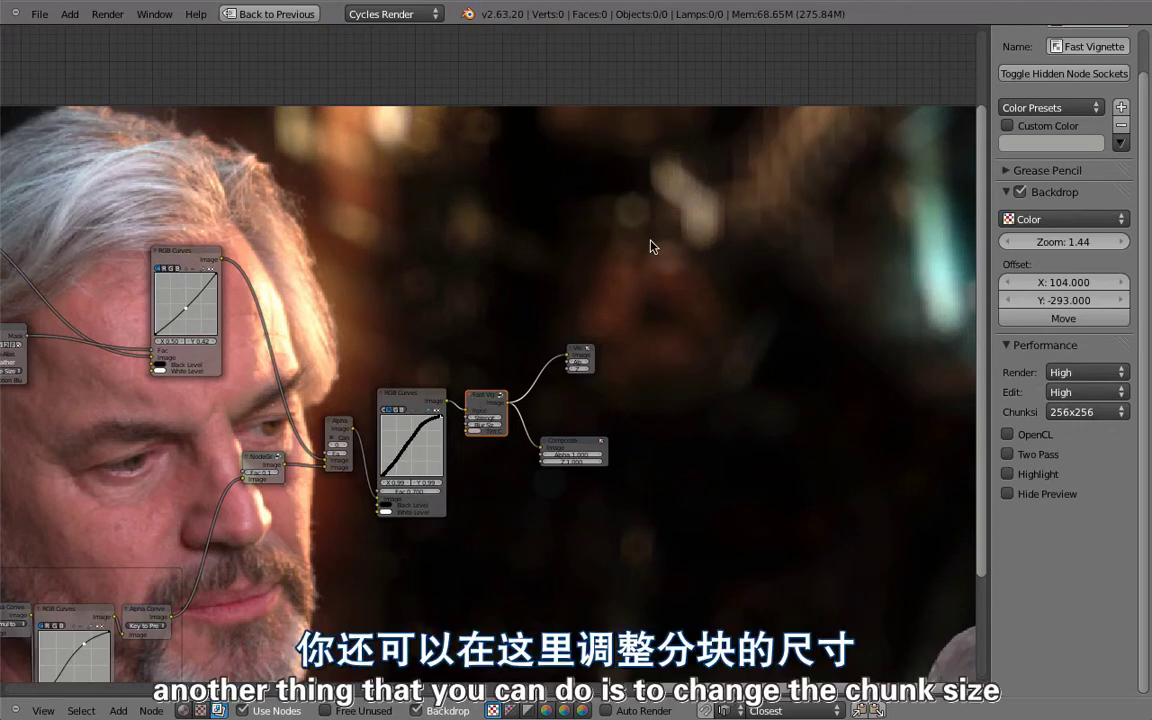
# Reduce the compositor's chunk size to 128x128 and further to 64x64.
pyautogui.click(1079, 415)
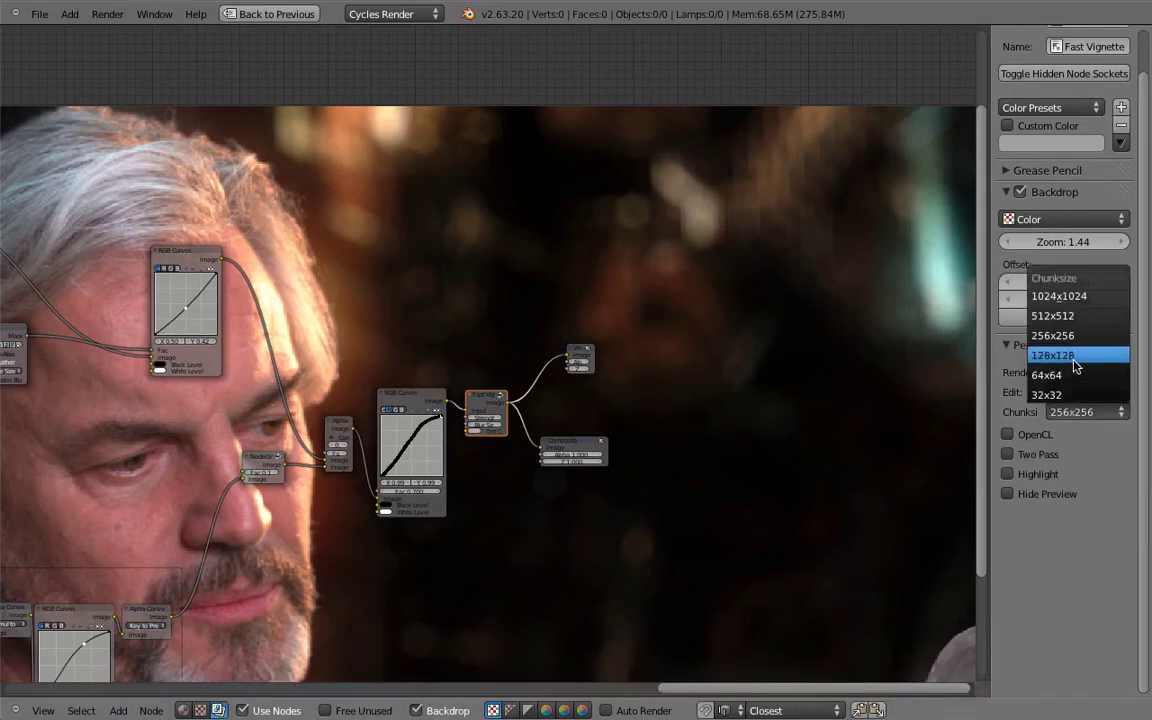
pyautogui.click(1075, 356)
pyautogui.click(1085, 412)
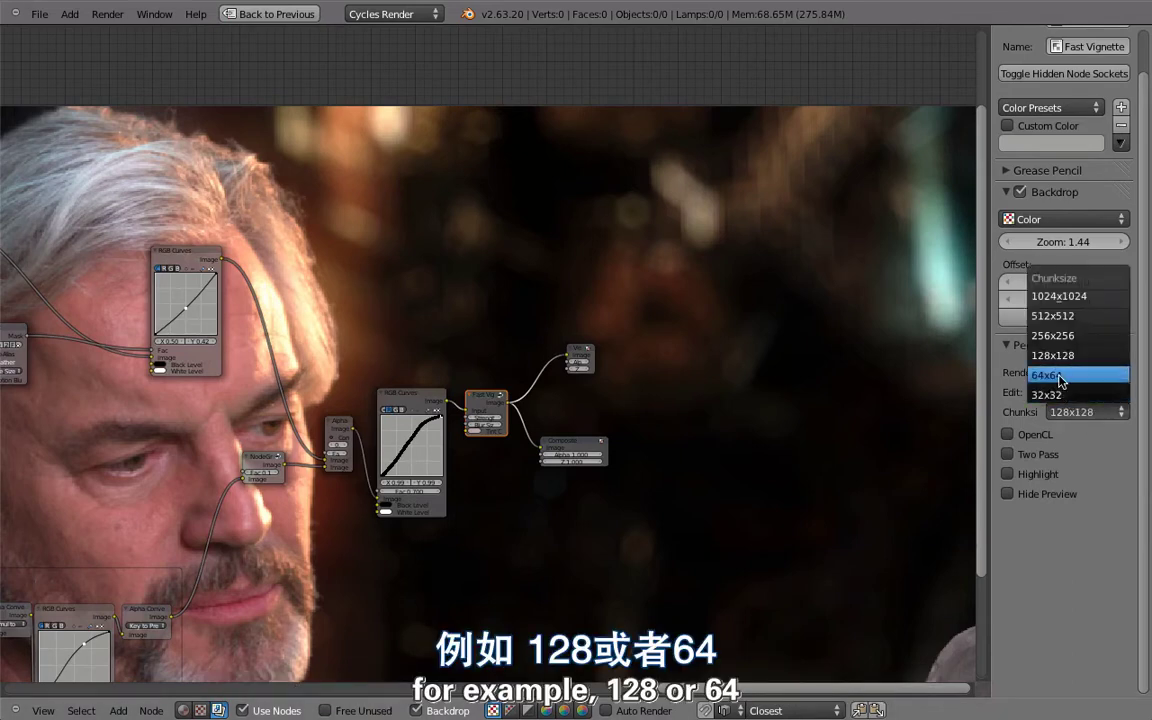
pyautogui.click(1060, 376)
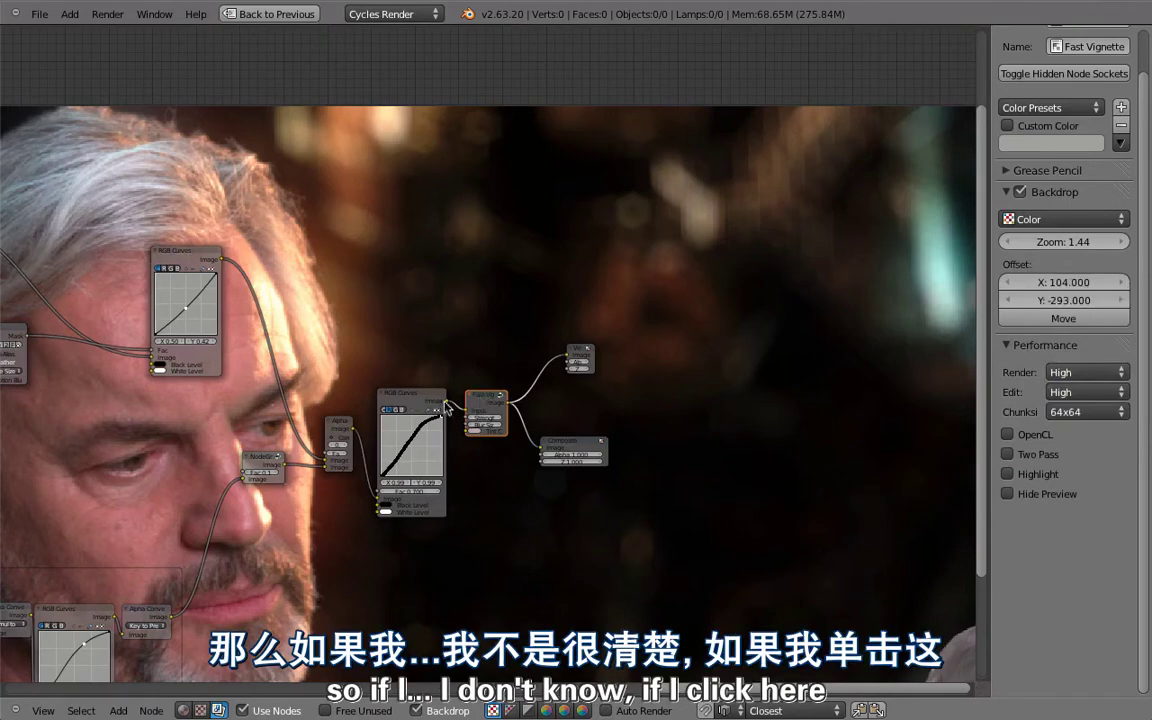
# Preview the Robot section's Defocus node and the Fast Vignette output in the Viewer, with the backdrop zoom reduced to 0.48.
pyautogui.moveTo(288, 454); pyautogui.dragTo(489, 419, button='middle')
pyautogui.scroll(-6, 352, 453)
pyautogui.scroll(1, 285, 485)
pyautogui.moveTo(188, 535); pyautogui.dragTo(298, 495, button='middle')
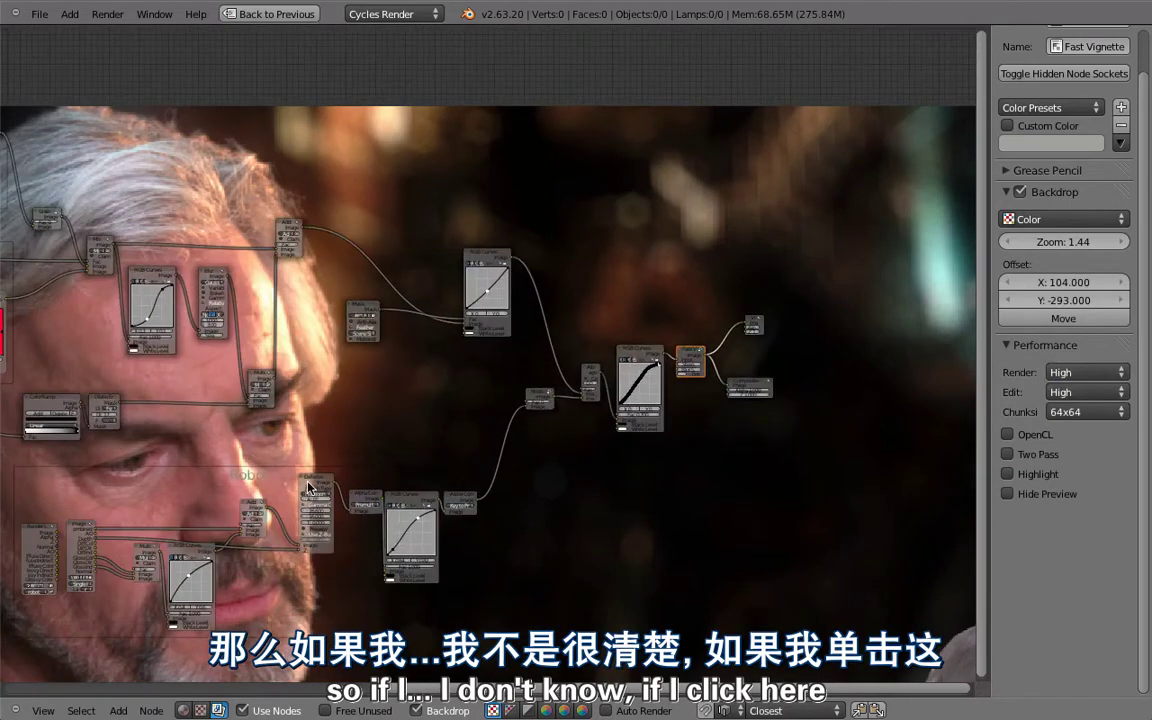
pyautogui.click(309, 487)
pyautogui.press('v')
pyautogui.press('v')
pyautogui.press('v')
pyautogui.press('v')
pyautogui.press('v')
pyautogui.press('v')
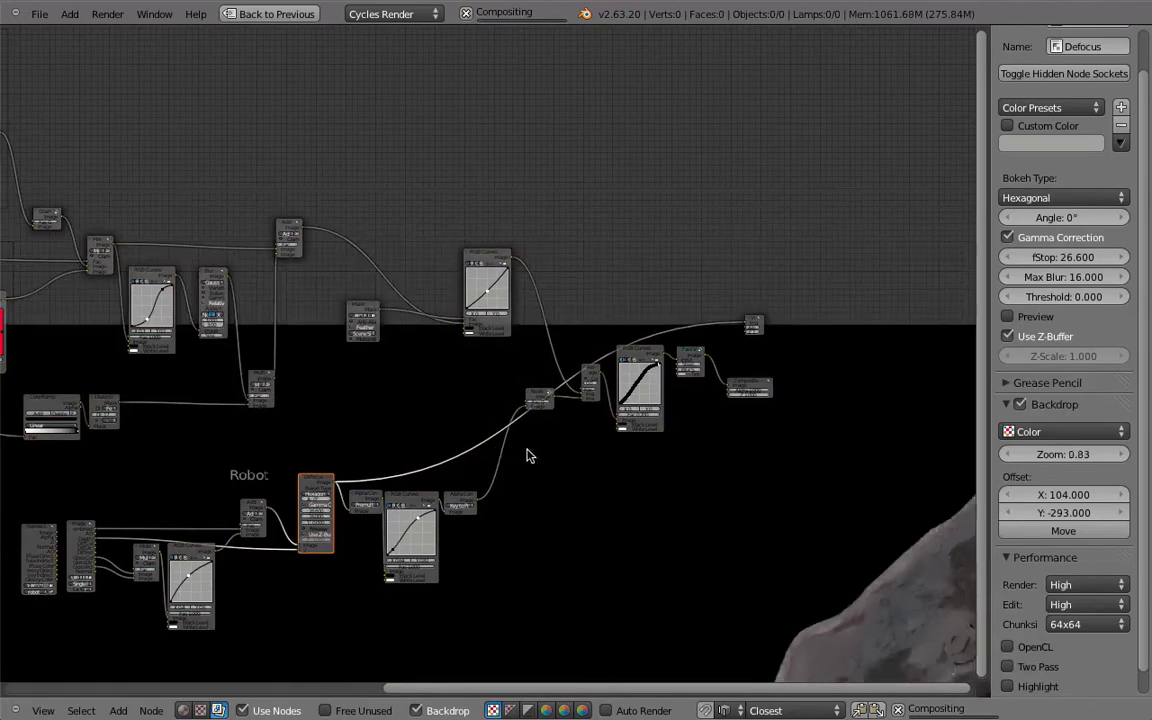
pyautogui.keyDown('alt'); pyautogui.moveTo(613, 464); pyautogui.dragTo(586, 261, button='middle'); pyautogui.keyUp('alt')
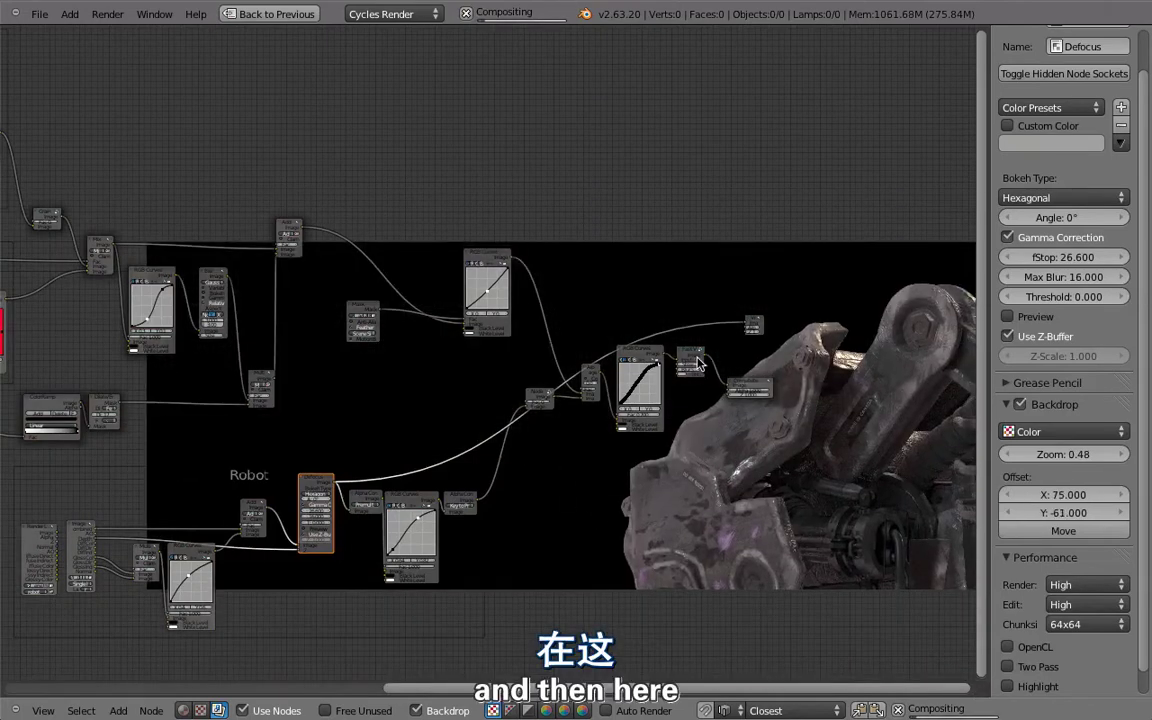
pyautogui.click(692, 363)
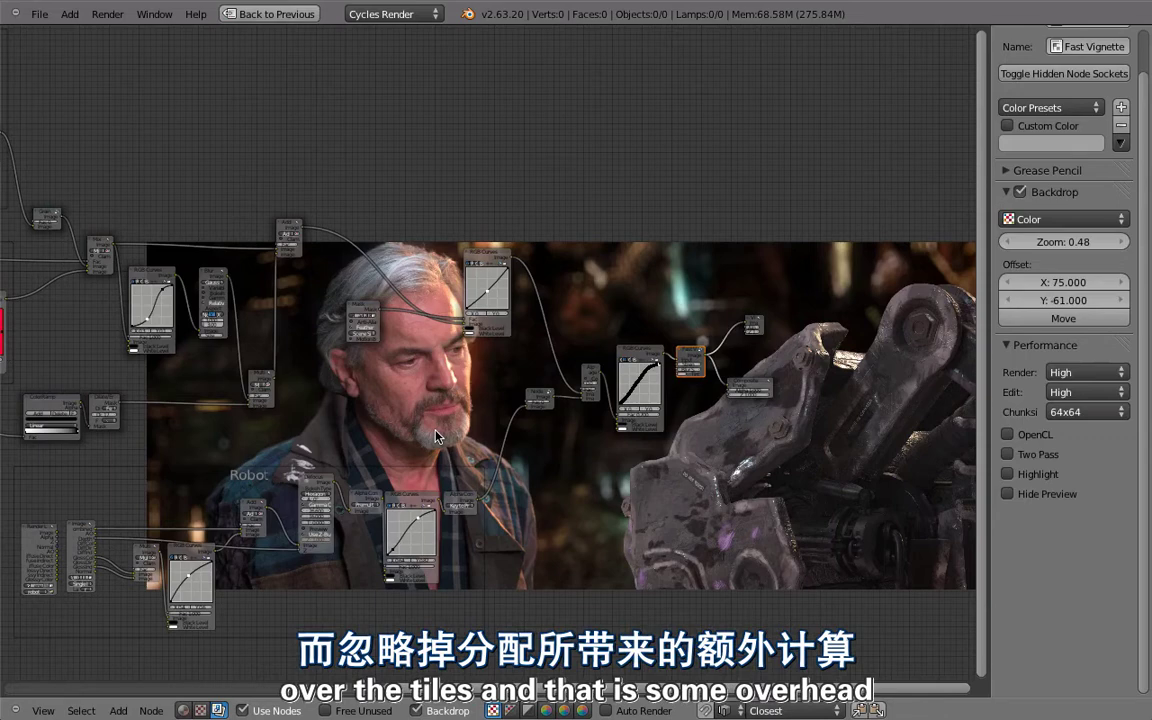
# Enable Highlight for compositing and preview the RGB Curves node fed by the Mask node to watch which nodes are calculating.
pyautogui.click(1008, 475)
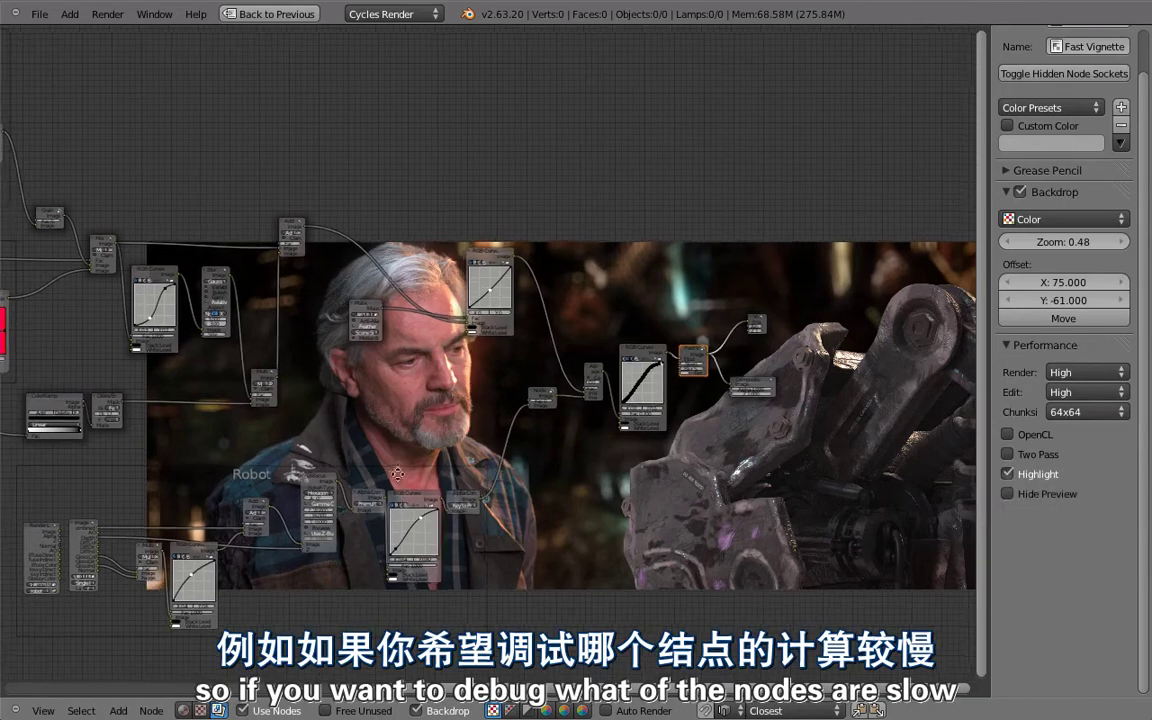
pyautogui.moveTo(398, 474); pyautogui.dragTo(613, 477, button='middle')
pyautogui.scroll(-9, 608, 475)
pyautogui.moveTo(455, 405); pyautogui.dragTo(501, 258, button='middle')
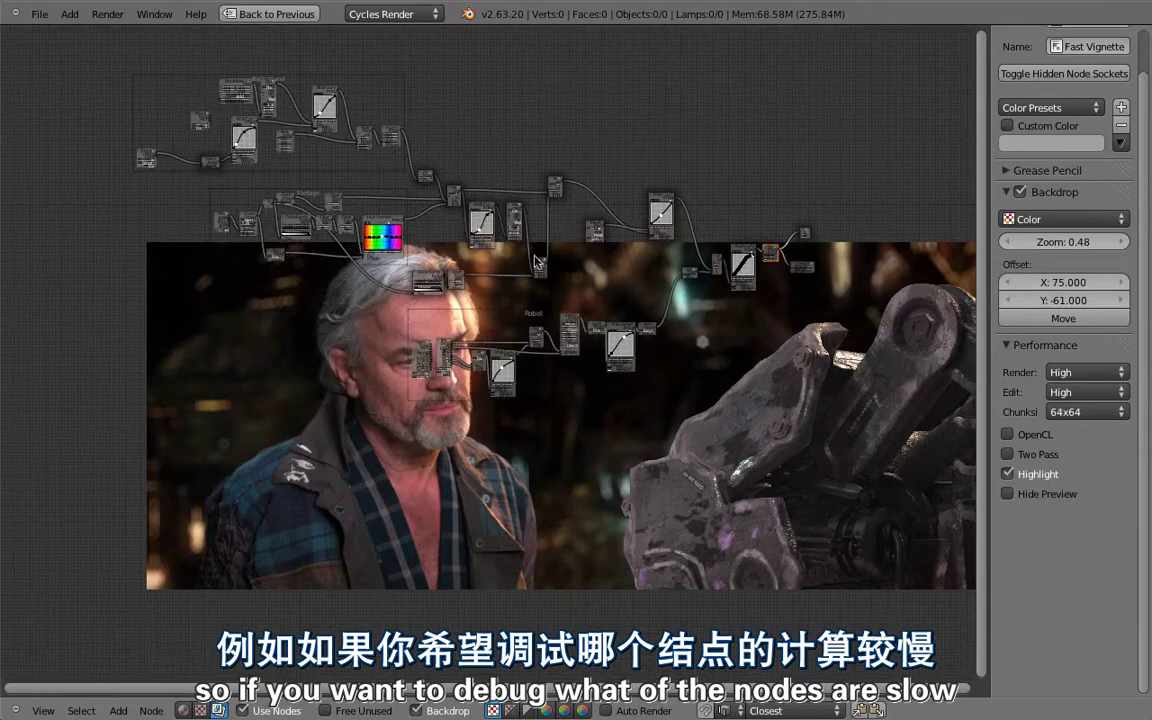
pyautogui.click(662, 206)
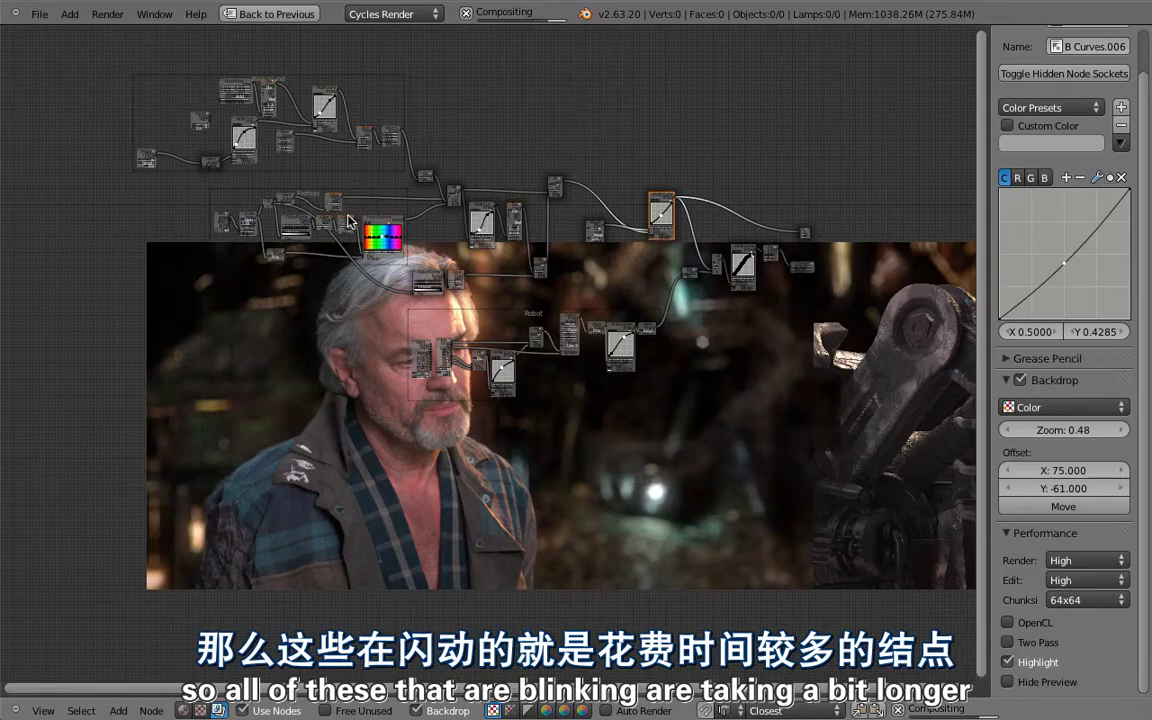
pyautogui.scroll(1, 350, 220)
pyautogui.scroll(1, 350, 205)
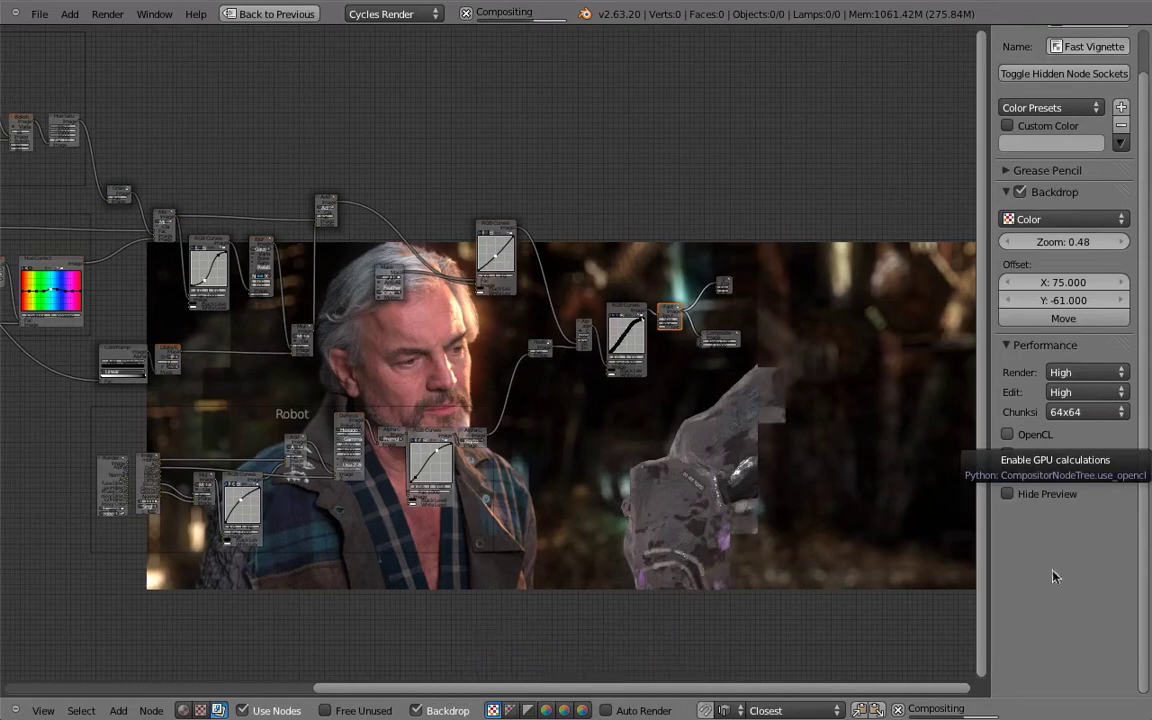
# Switch OpenCL on and off again, enable Two Pass and recompute the Fast Vignette output in the Viewer.
pyautogui.click(1009, 435)
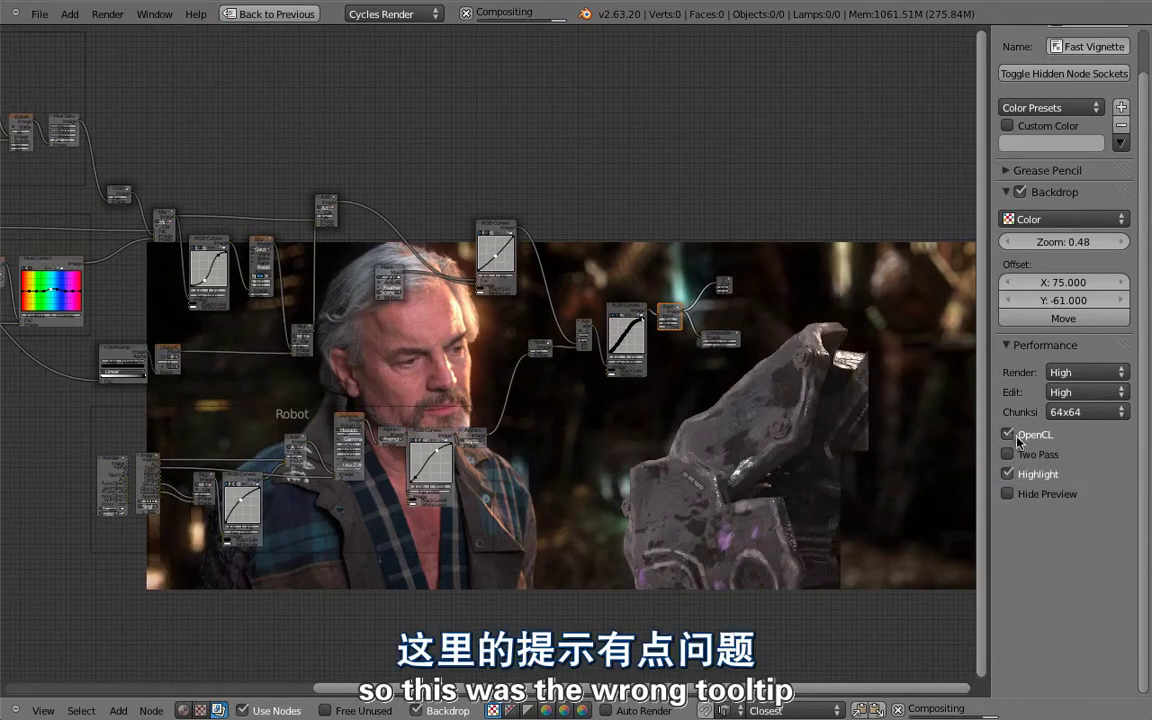
pyautogui.click(1008, 434)
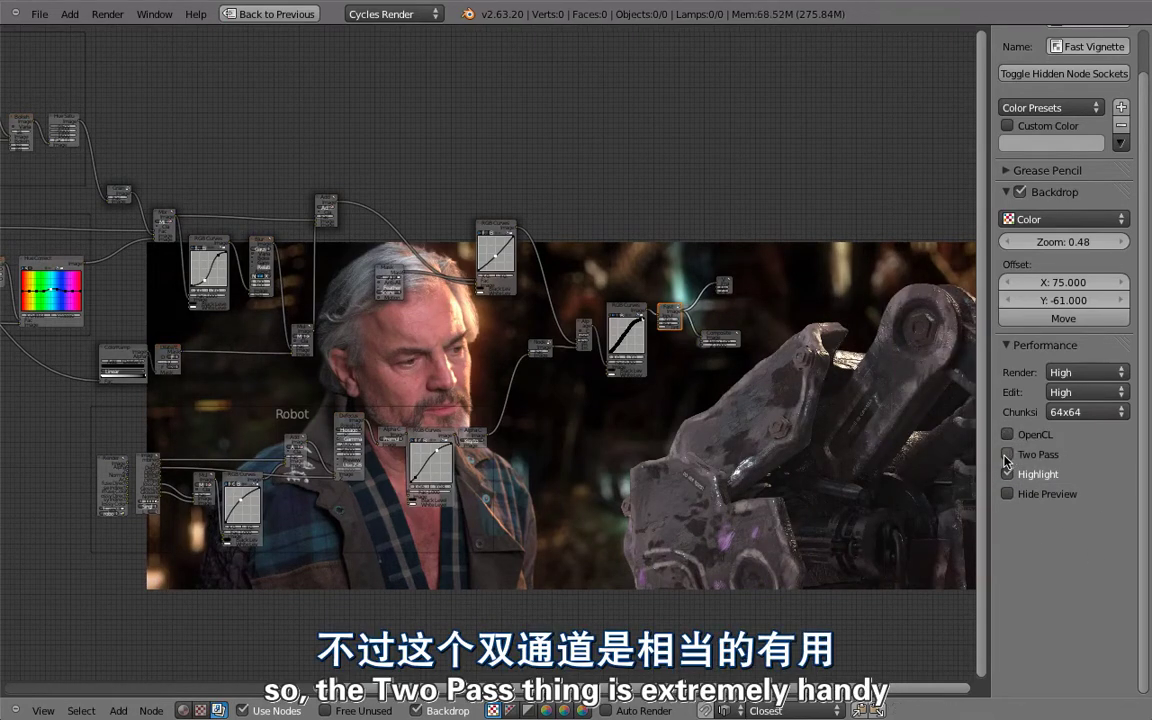
pyautogui.click(1007, 455)
pyautogui.moveTo(478, 483); pyautogui.dragTo(648, 458, button='middle')
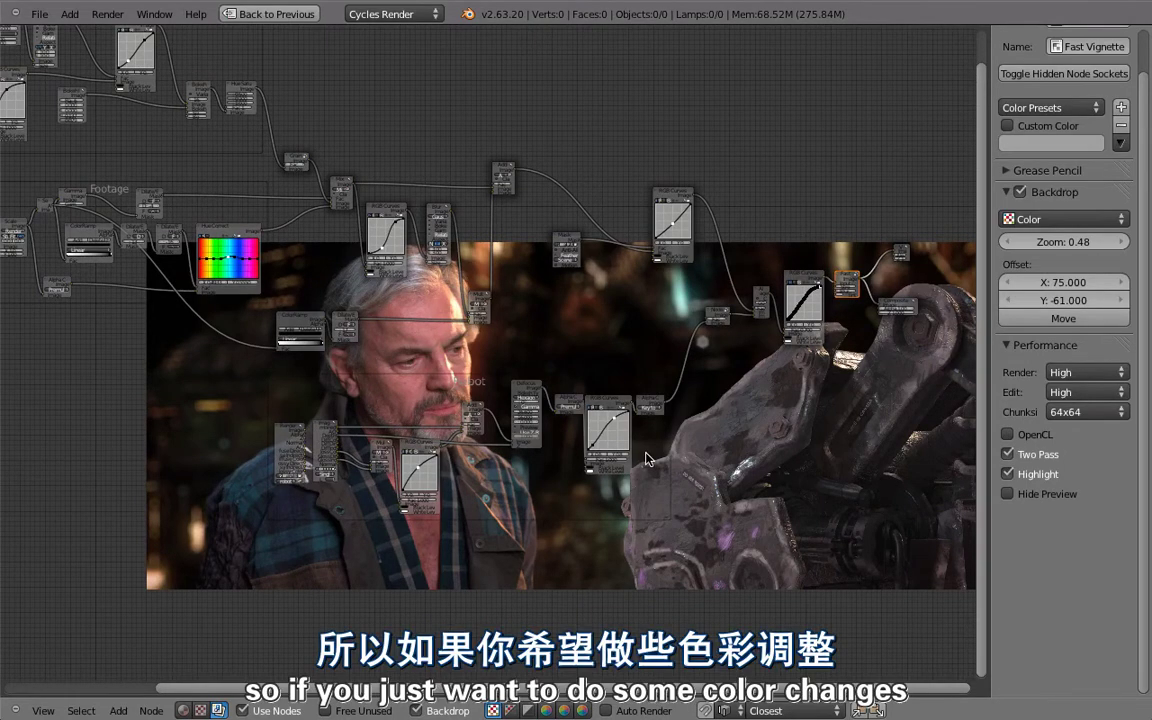
pyautogui.moveTo(298, 268); pyautogui.dragTo(347, 272, button='middle')
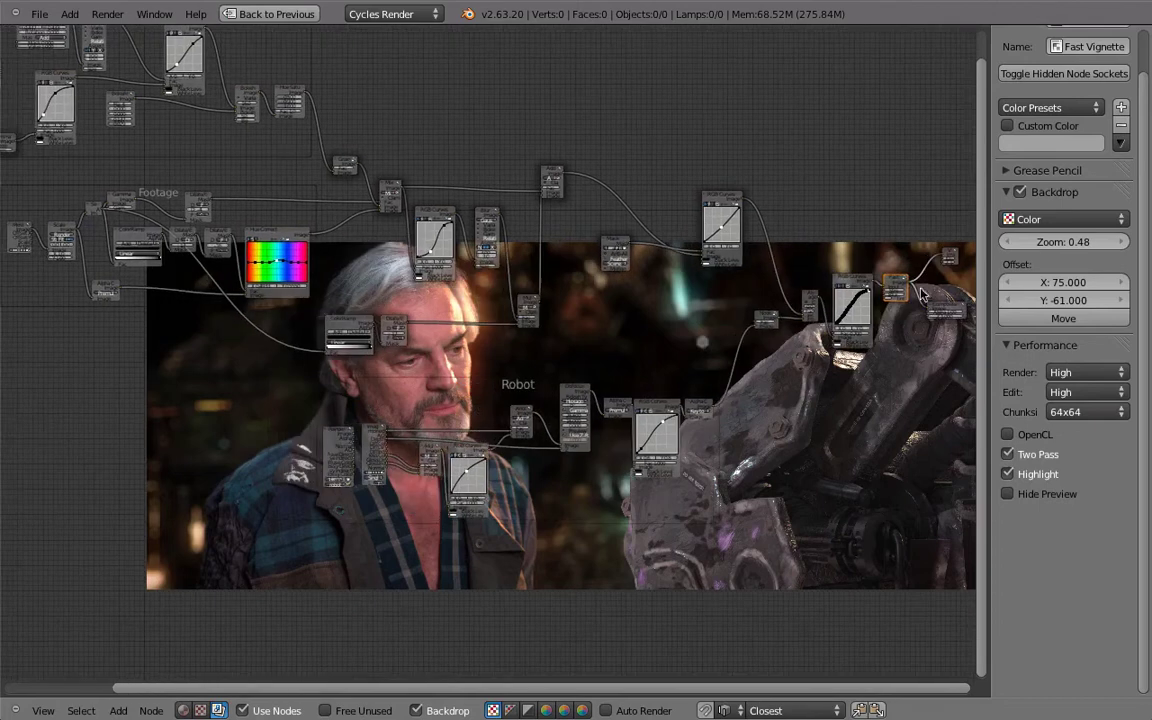
pyautogui.keyDown('ctrl'); pyautogui.keyDown('shift'); pyautogui.click(892, 286); pyautogui.keyUp('shift'); pyautogui.keyUp('ctrl')
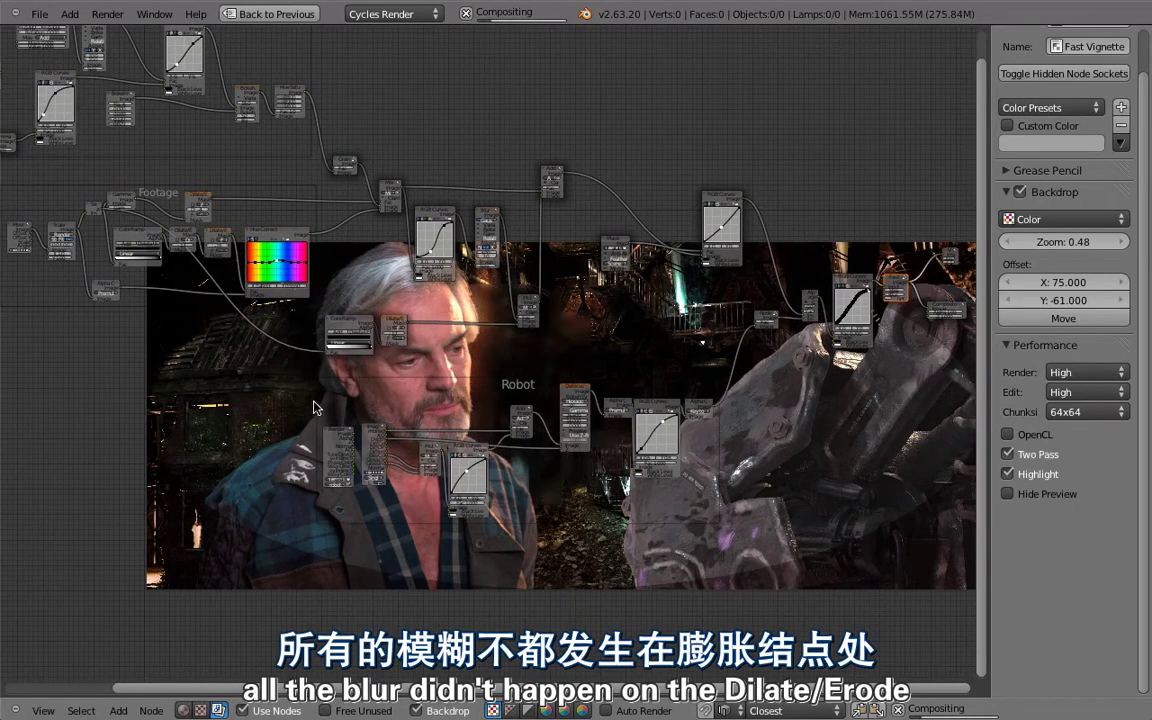
# Add an RGB Curves node on the link after the Background section's Hue Saturation node.
pyautogui.scroll(2, 260, 221)
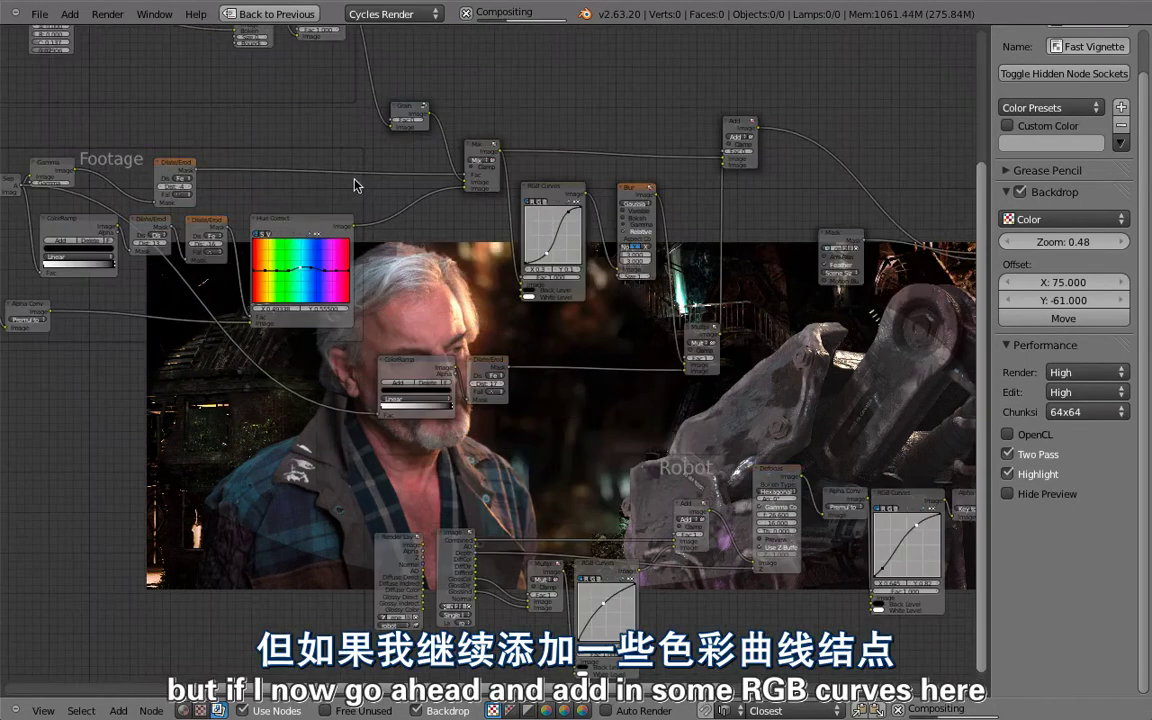
pyautogui.moveTo(354, 185); pyautogui.dragTo(357, 385, button='middle')
pyautogui.hotkey('shift', 'a')
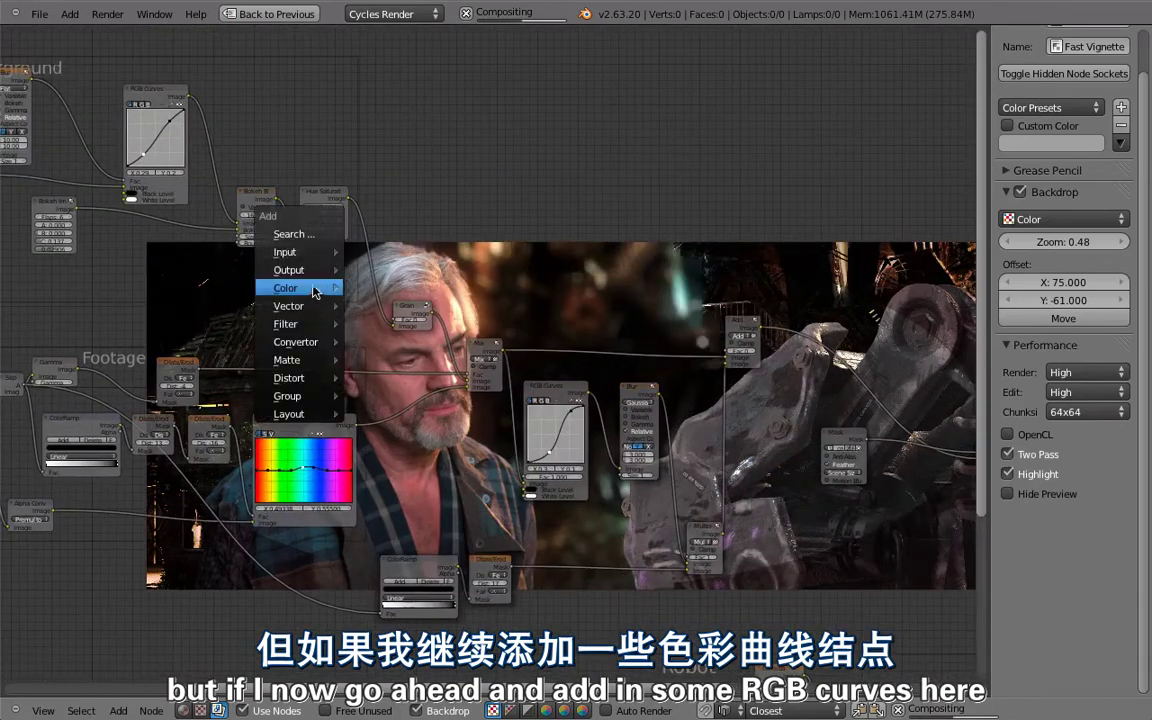
pyautogui.moveTo(315, 290)
pyautogui.click(420, 288)
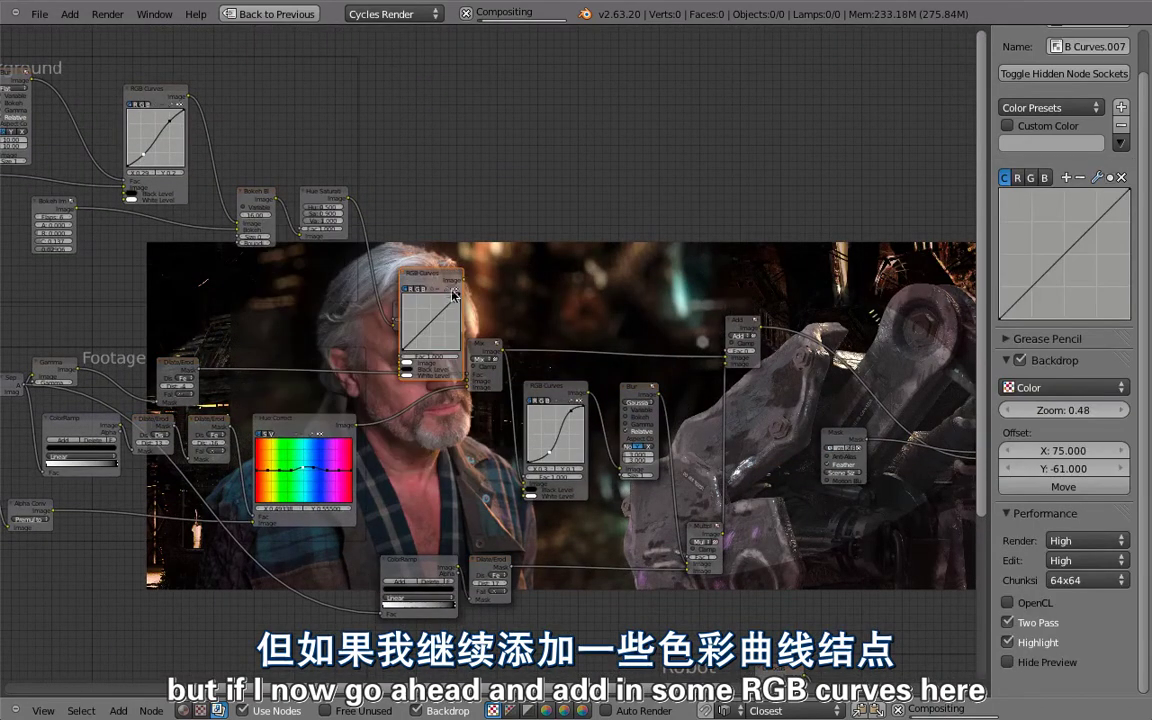
pyautogui.click(370, 238)
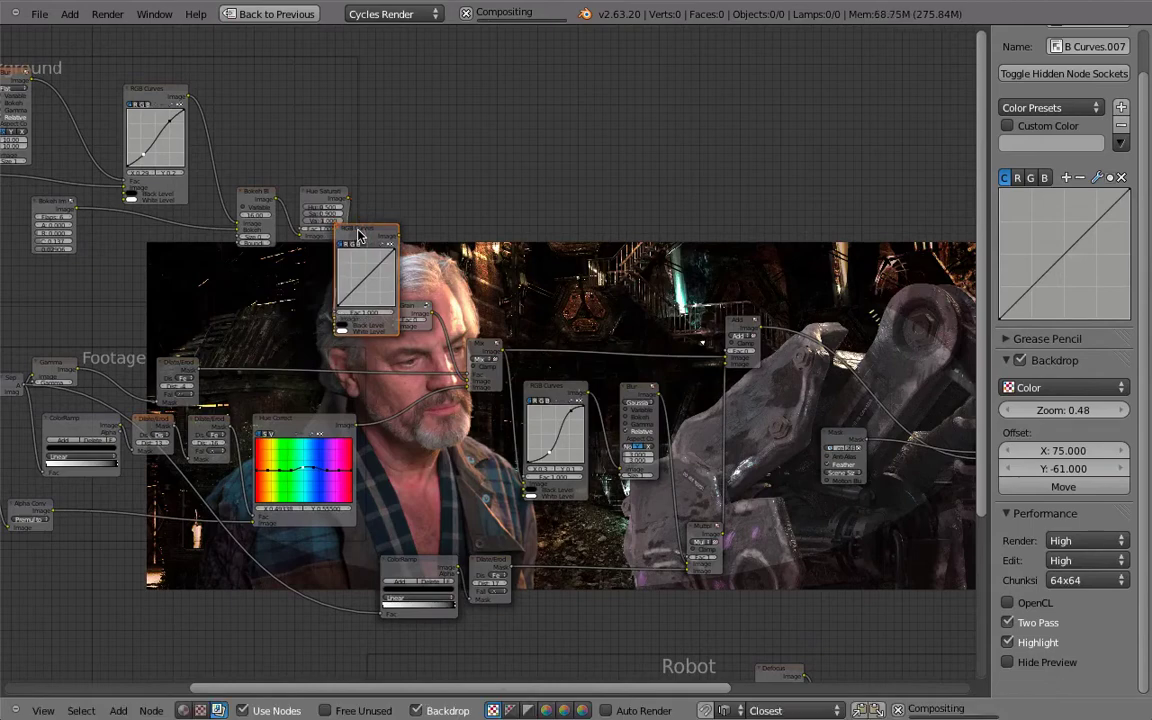
# Bend the new RGB Curves node's curve with points at about X 0.63, Y 0.31 and X 0.22, Y 0.97.
pyautogui.click(354, 276)
pyautogui.moveTo(354, 276); pyautogui.dragTo(363, 268)
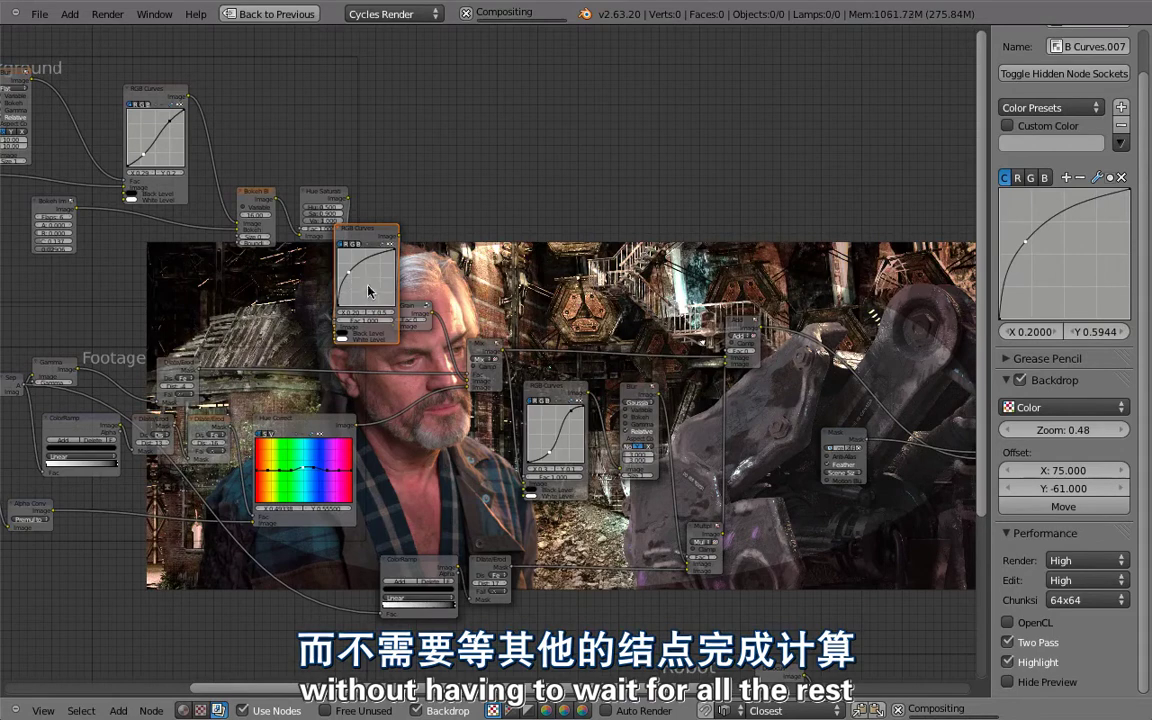
pyautogui.moveTo(349, 272); pyautogui.dragTo(373, 288)
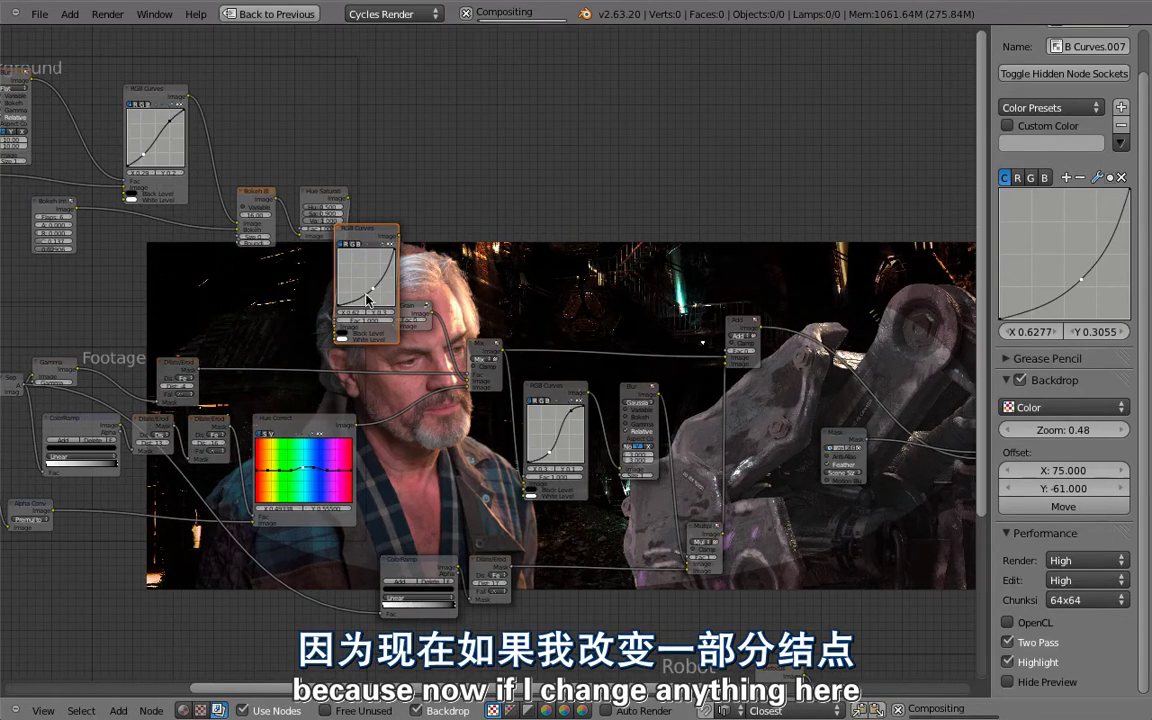
pyautogui.moveTo(368, 297); pyautogui.dragTo(362, 257)
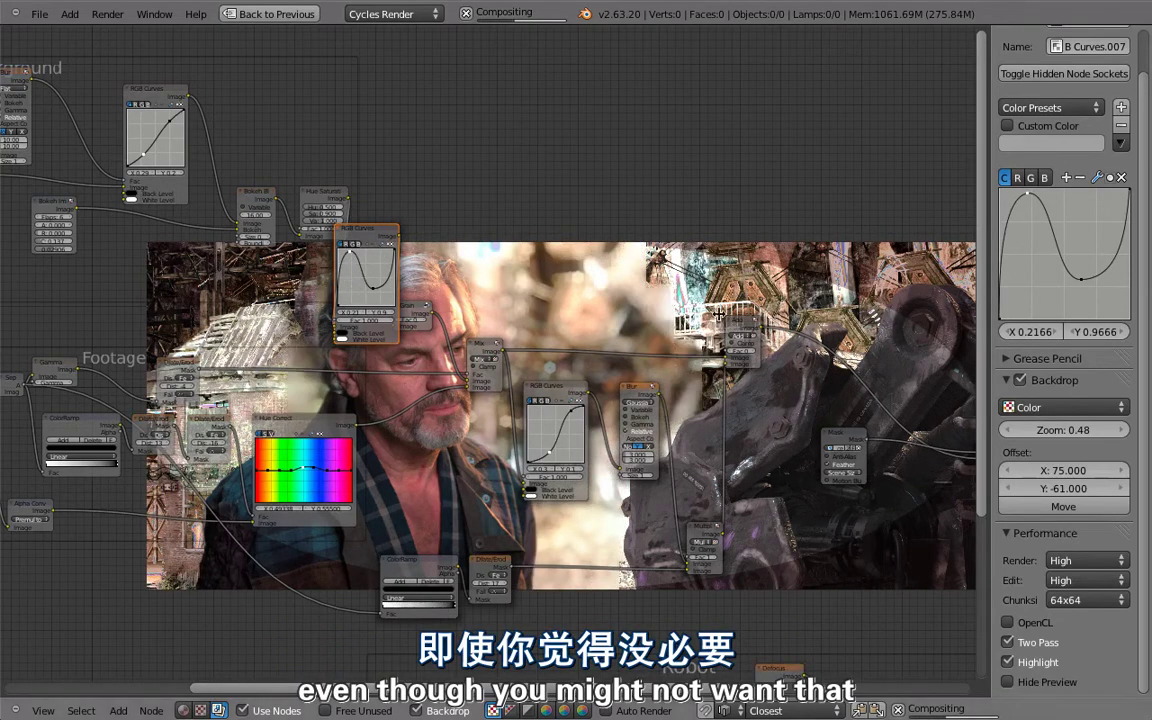
# Cut the link between the Fast Vignette node and the Composite output node, keeping the Viewer connected.
pyautogui.moveTo(407, 334); pyautogui.dragTo(110, 300, button='middle')
pyautogui.moveTo(590, 480); pyautogui.dragTo(202, 401, button='middle')
pyautogui.moveTo(672, 399); pyautogui.dragTo(521, 334, button='middle')
pyautogui.scroll(12, 519, 334)
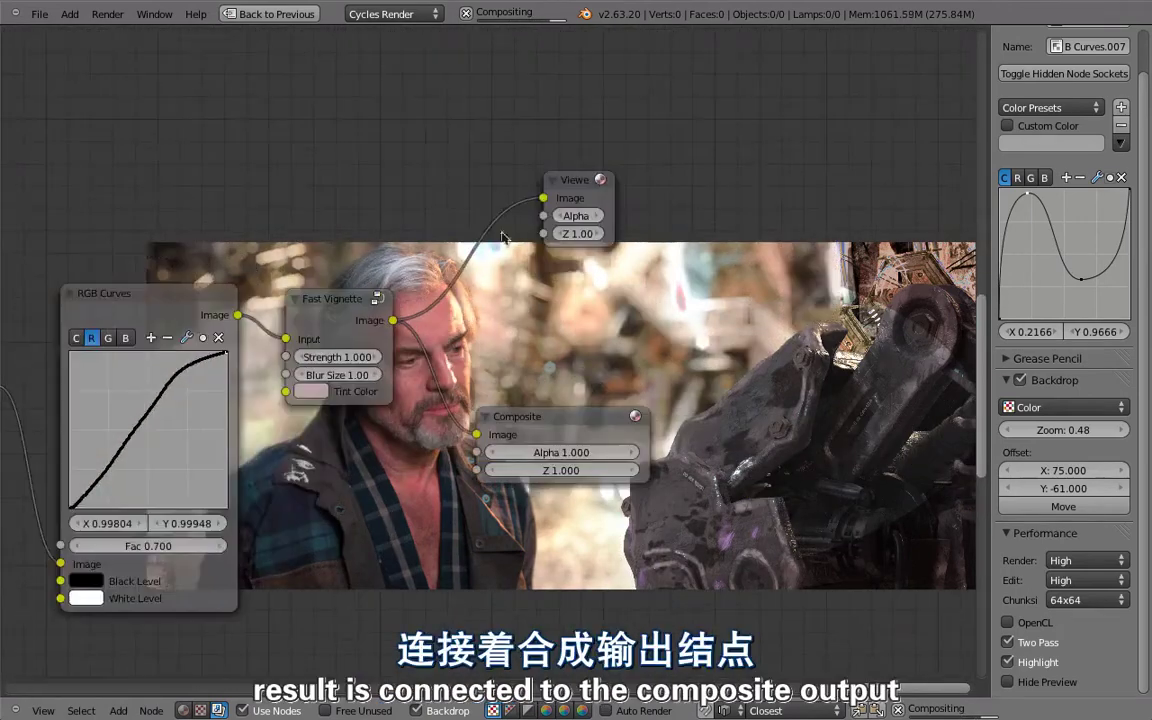
pyautogui.scroll(2, 503, 237)
pyautogui.moveTo(538, 480); pyautogui.dragTo(575, 380)
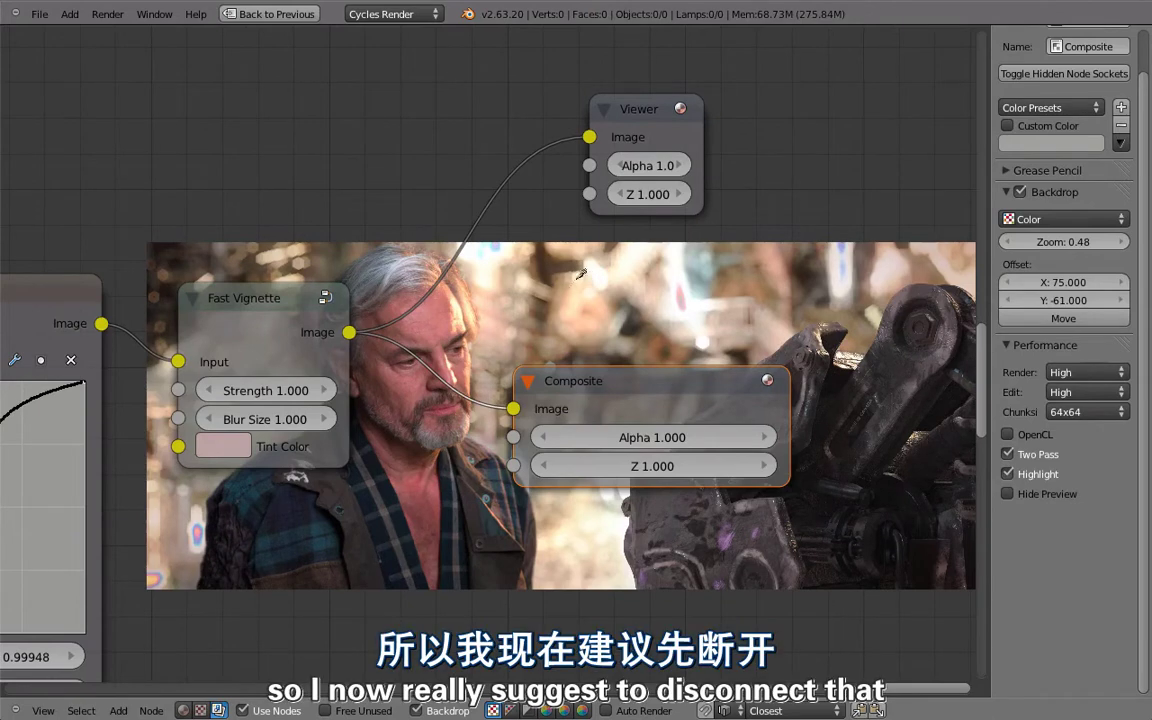
pyautogui.keyDown('ctrl'); pyautogui.moveTo(496, 351); pyautogui.dragTo(440, 395, button='right'); pyautogui.keyUp('ctrl')
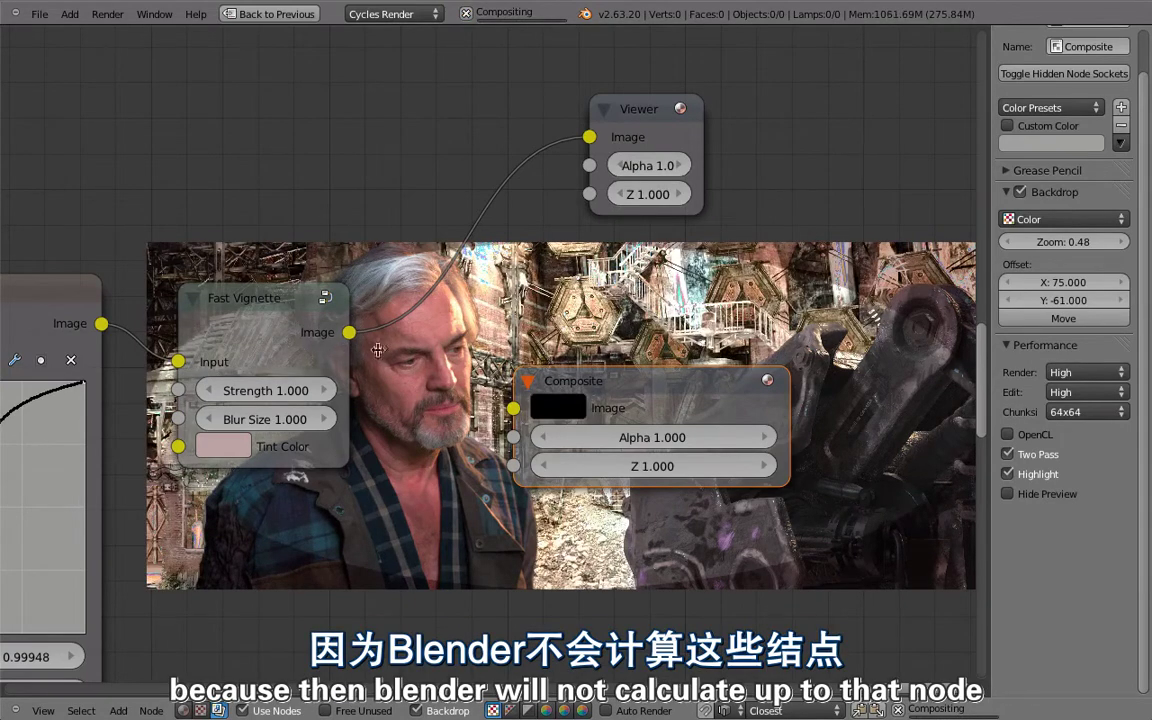
# Send the Grain node group's output at the end of the Background section to the Viewer and examine the upstream nodes.
pyautogui.scroll(-12, 354, 354)
pyautogui.moveTo(192, 232)
pyautogui.mouseDown(button='middle')
pyautogui.moveTo(616, 330)
pyautogui.moveTo(733, 234)
pyautogui.mouseUp(button='middle')
pyautogui.moveTo(232, 150); pyautogui.dragTo(650, 236, button='middle')
pyautogui.moveTo(334, 155); pyautogui.dragTo(477, 249, button='middle')
pyautogui.keyDown('ctrl'); pyautogui.keyDown('shift'); pyautogui.click(417, 280); pyautogui.keyUp('shift'); pyautogui.keyUp('ctrl')
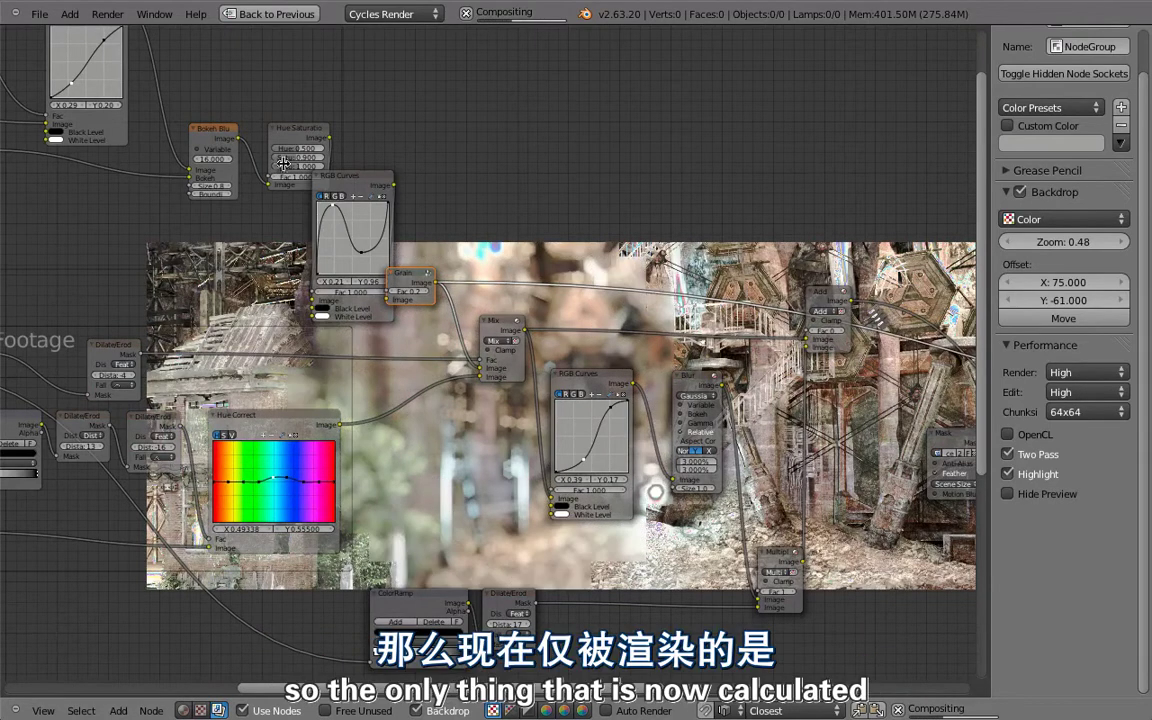
pyautogui.moveTo(284, 162); pyautogui.dragTo(549, 302, button='middle')
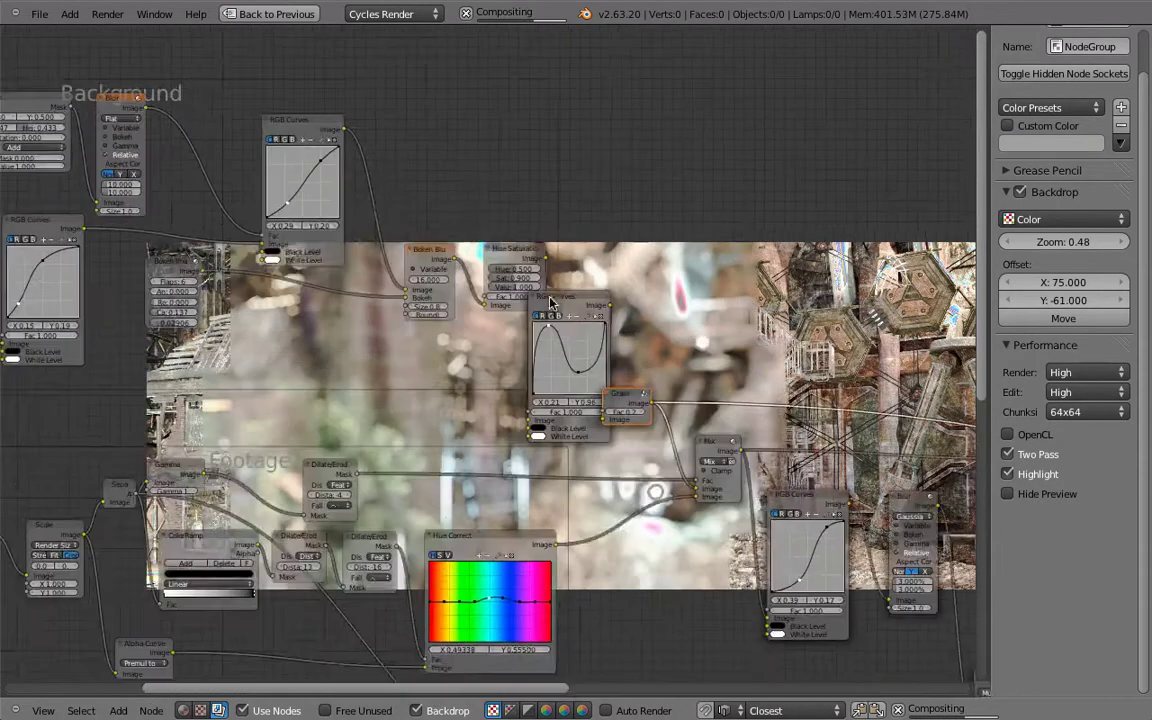
pyautogui.scroll(-2, 549, 302)
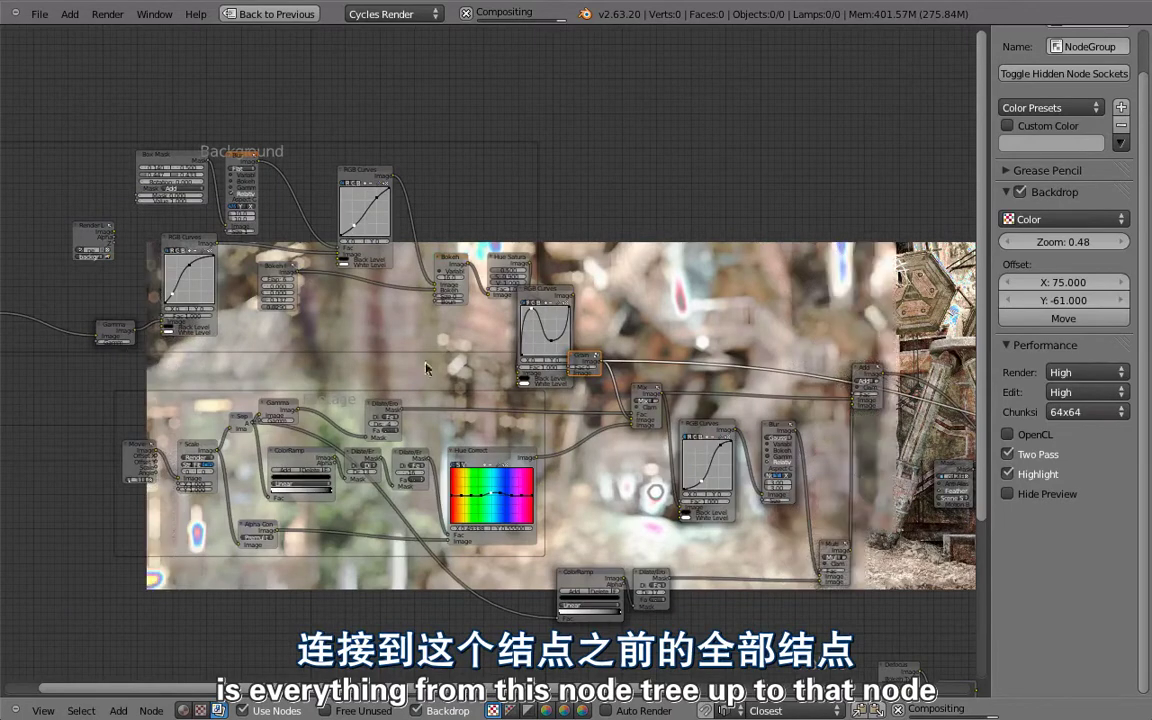
pyautogui.moveTo(591, 361); pyautogui.dragTo(621, 335)
# Show the Background section's source Image node directly in the Viewer.
pyautogui.scroll(-3, 683, 346)
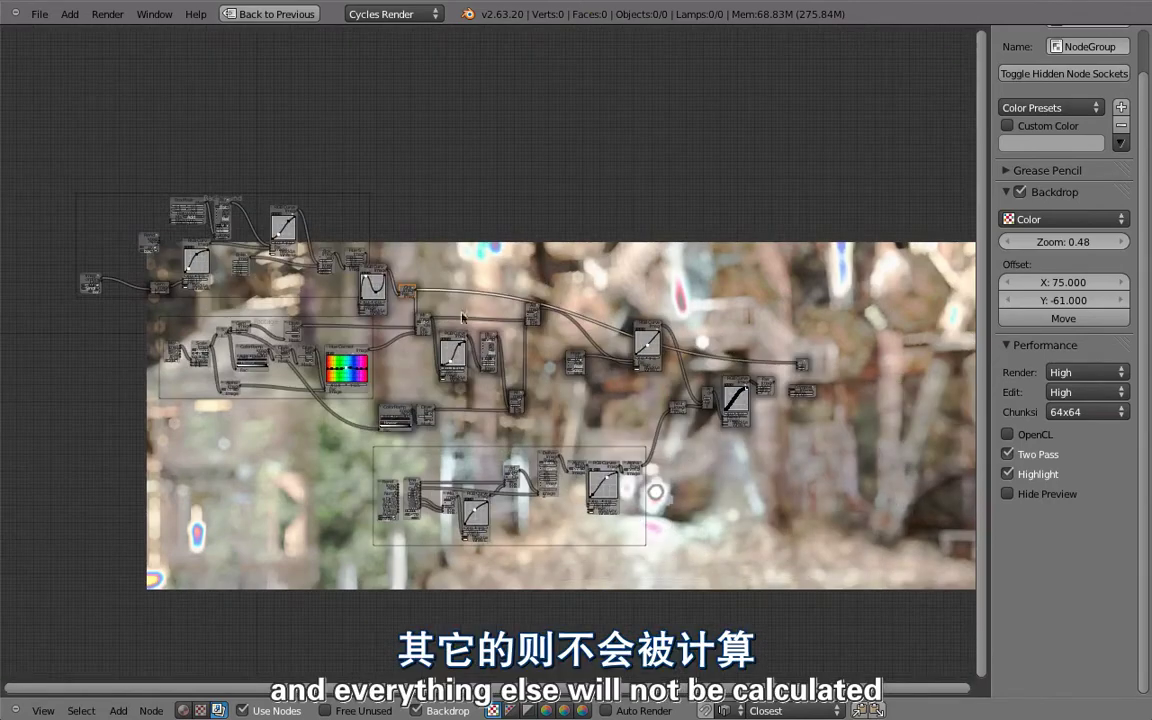
pyautogui.scroll(3, 113, 235)
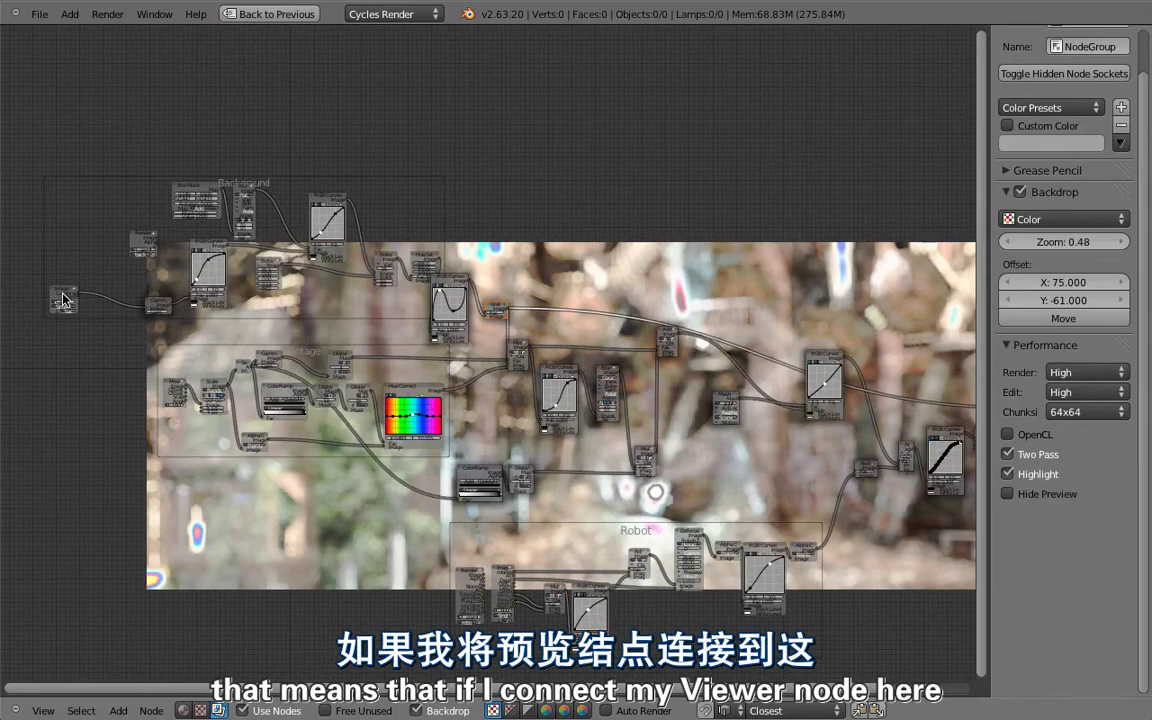
pyautogui.keyDown('ctrl'); pyautogui.keyDown('shift'); pyautogui.click(63, 298); pyautogui.keyUp('shift'); pyautogui.keyUp('ctrl')
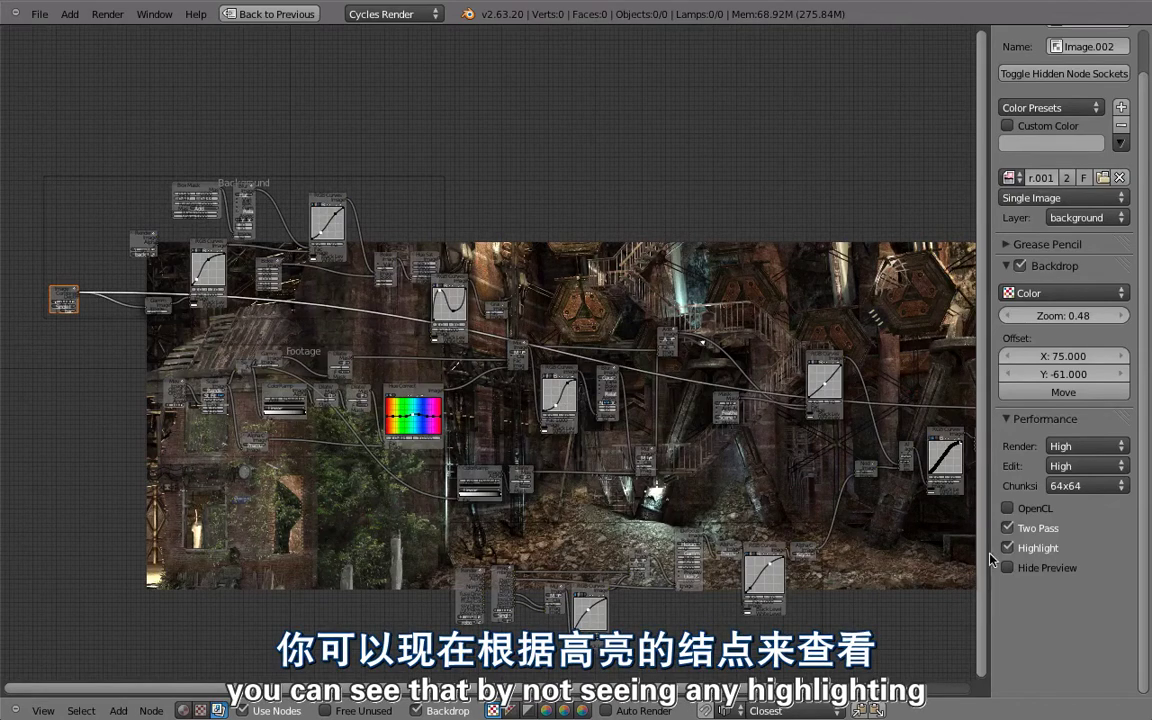
# Reconnect the Fast Vignette output to the Composite node and recompute the background Image node in the Viewer.
pyautogui.moveTo(705, 323); pyautogui.dragTo(552, 323, button='middle')
pyautogui.scroll(4, 860, 468)
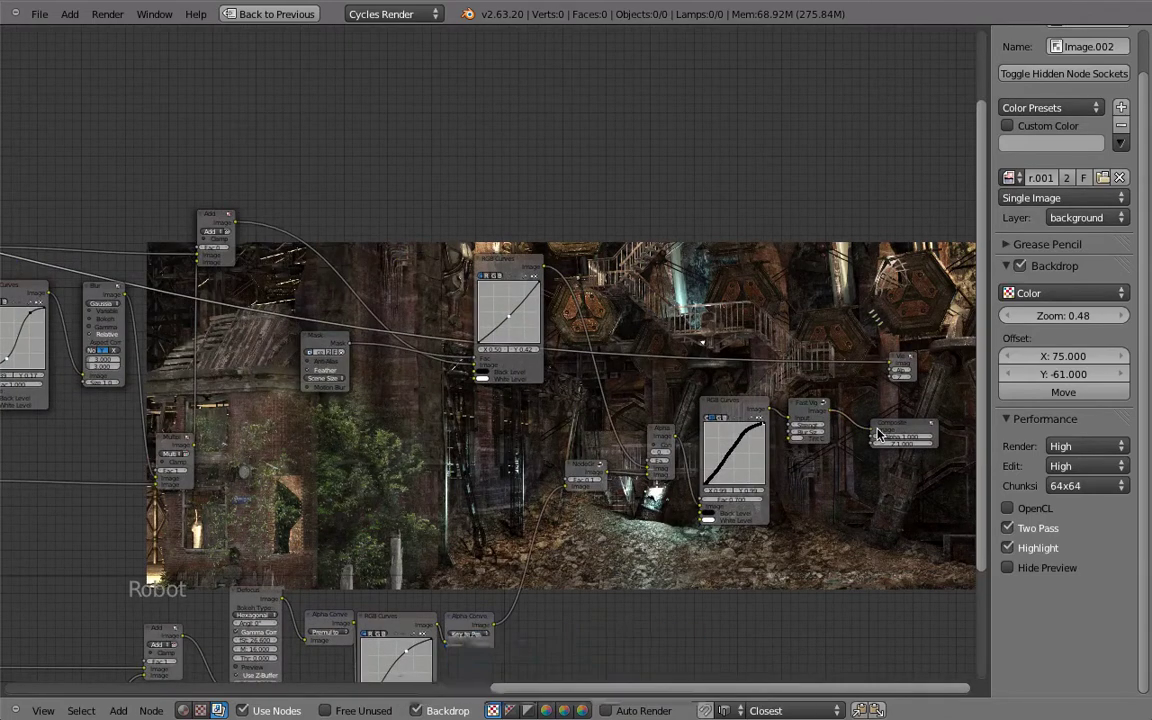
pyautogui.scroll(-2, 873, 434)
pyautogui.moveTo(393, 341); pyautogui.dragTo(772, 384, button='middle')
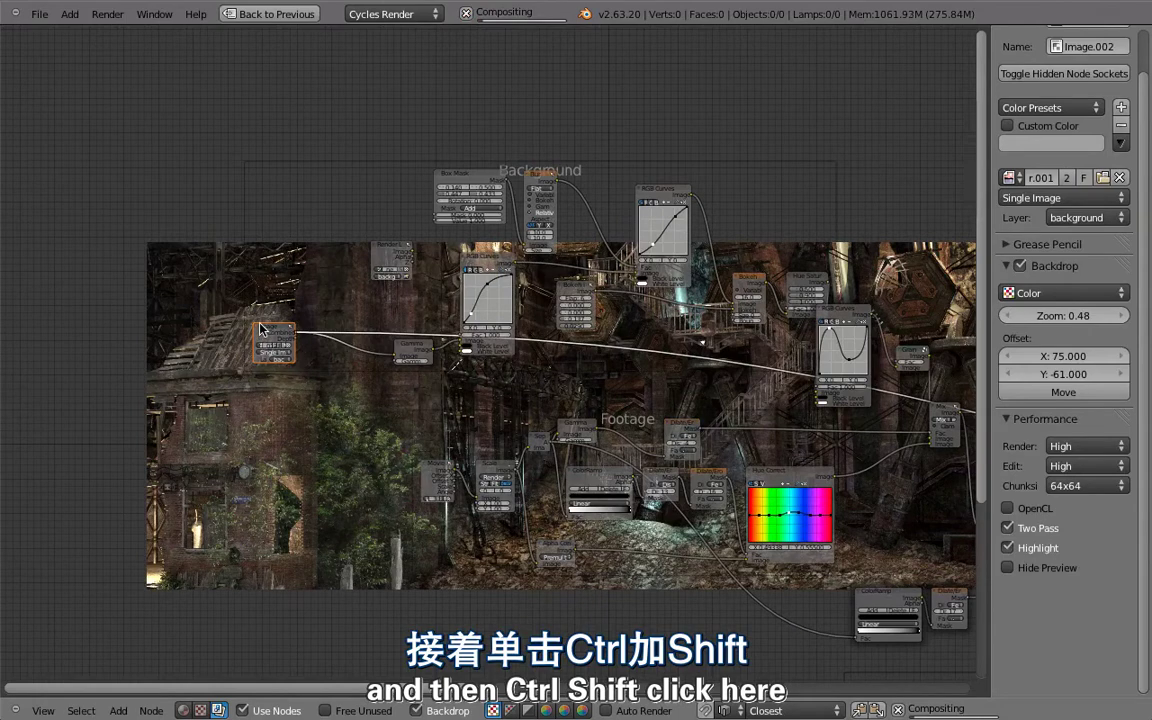
pyautogui.keyDown('ctrl'); pyautogui.keyDown('shift'); pyautogui.click(262, 330); pyautogui.keyUp('shift'); pyautogui.keyUp('ctrl')
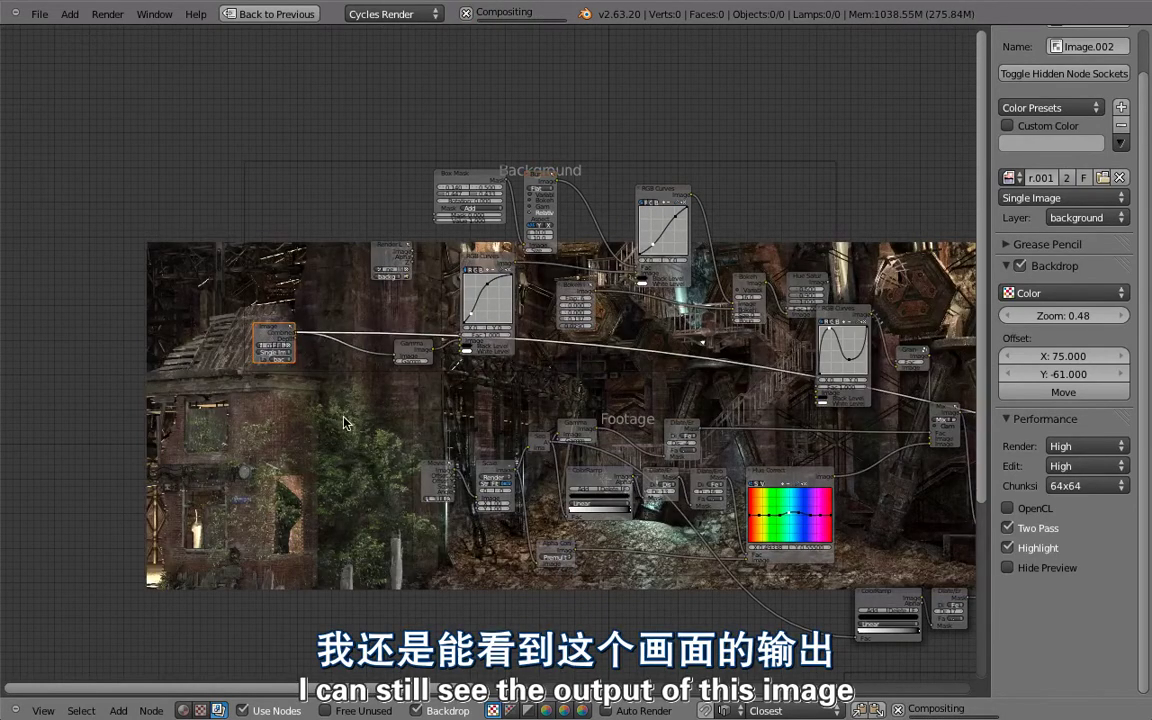
# Follow the node tree to its final output and cut the link between Fast Vignette and Composite.
pyautogui.moveTo(343, 422); pyautogui.dragTo(199, 377, button='middle')
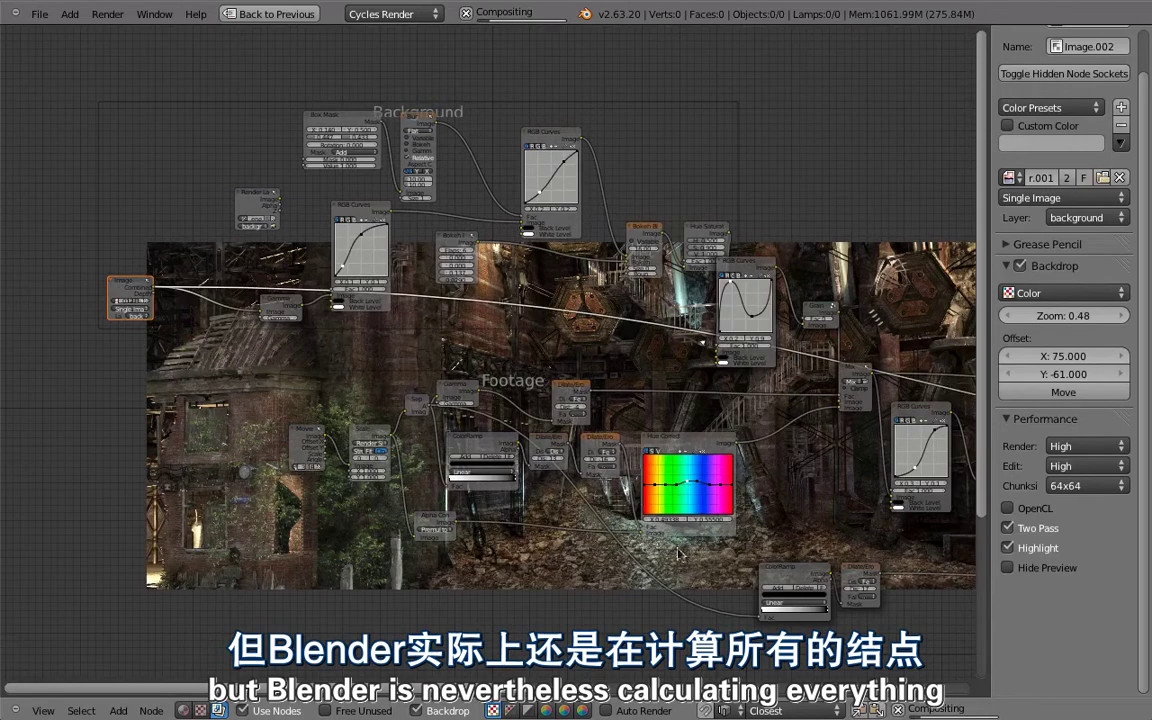
pyautogui.scroll(-3, 681, 555)
pyautogui.moveTo(795, 450); pyautogui.dragTo(222, 375, button='middle')
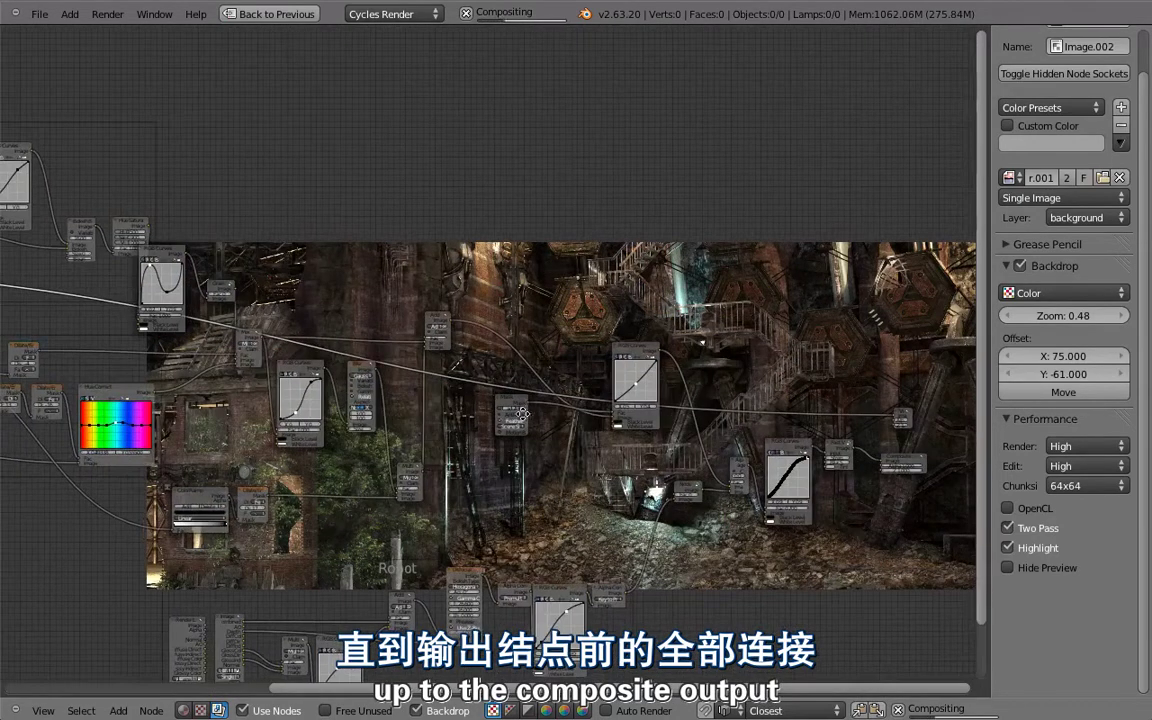
pyautogui.moveTo(522, 413); pyautogui.dragTo(523, 419, button='middle')
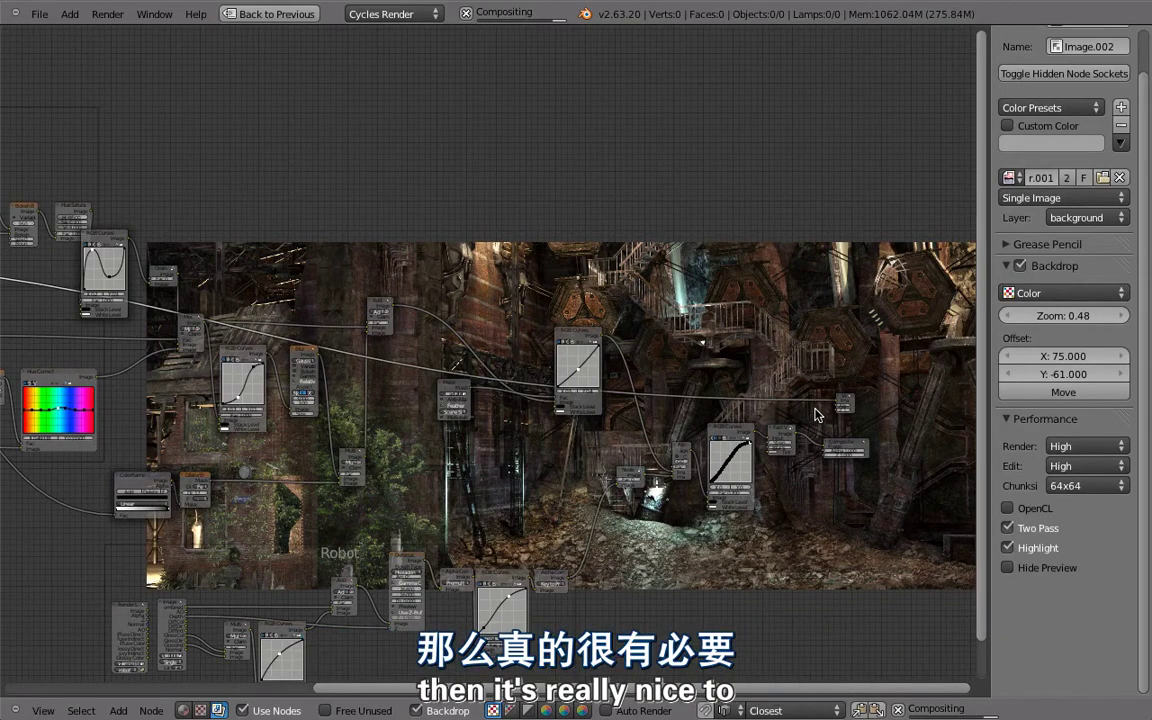
pyautogui.keyDown('ctrl'); pyautogui.moveTo(811, 455); pyautogui.dragTo(801, 487); pyautogui.keyUp('ctrl')
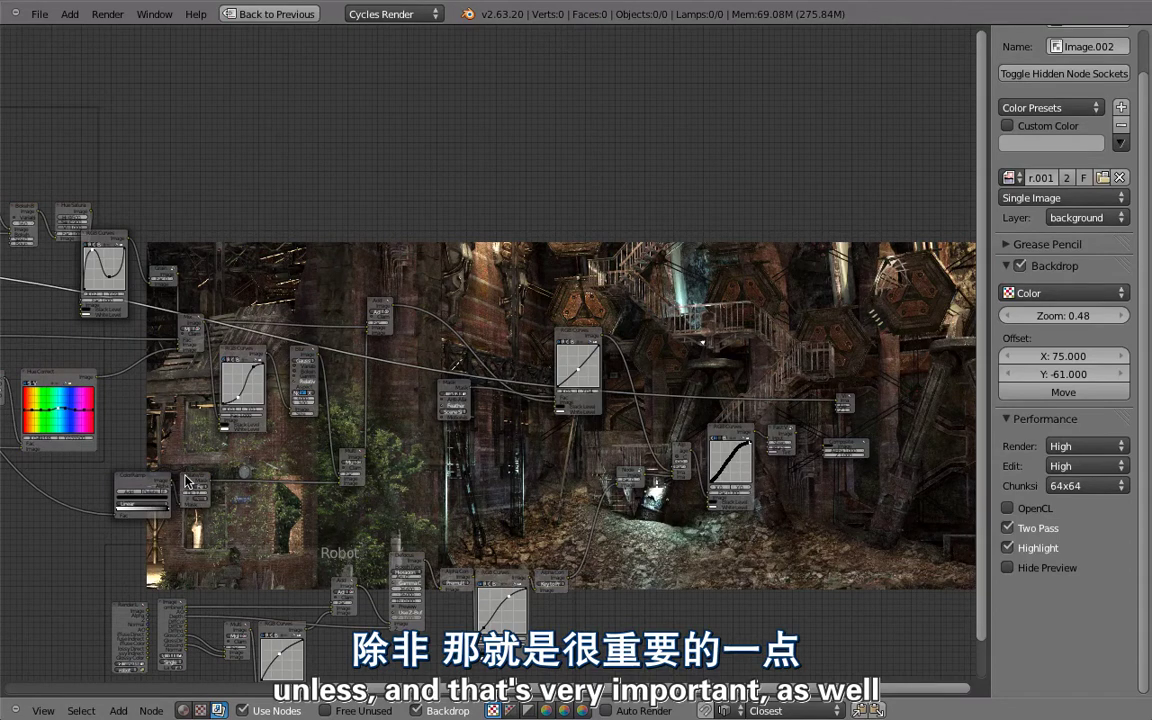
# Shift the final RGB Curves, Fast Vignette, Viewer and Composite nodes to the right to make room after AlphaOver.
pyautogui.scroll(3, 760, 416)
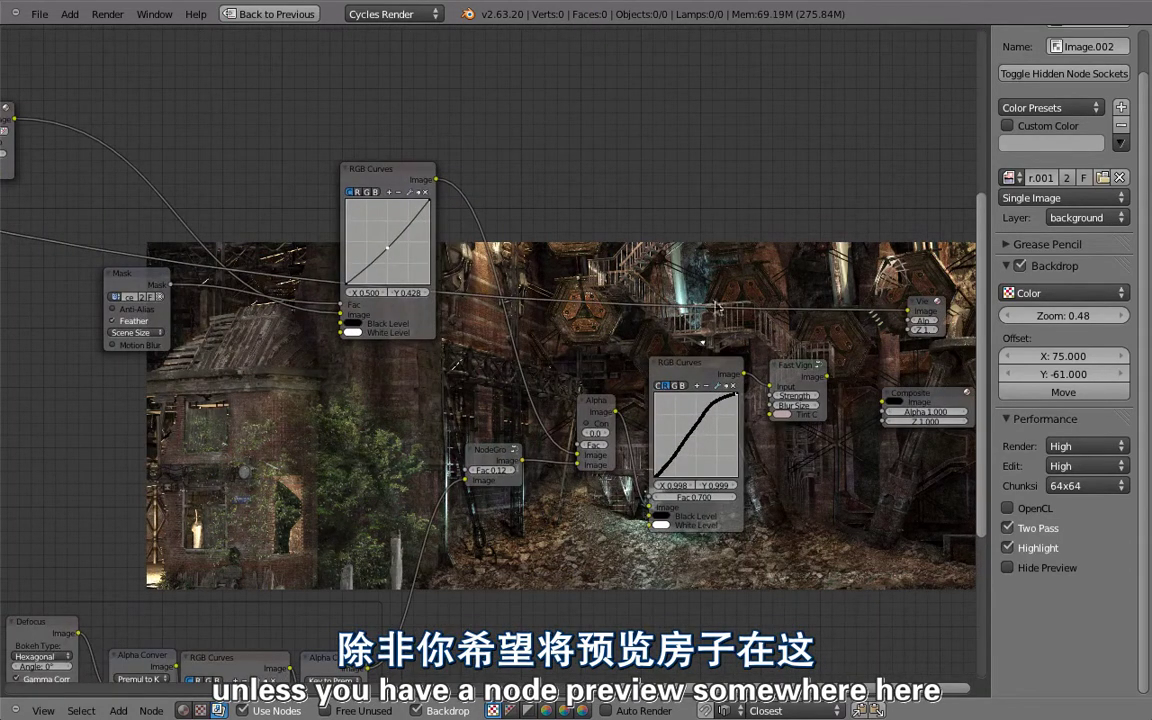
pyautogui.press('b')
pyautogui.moveTo(648, 222); pyautogui.dragTo(928, 565)
pyautogui.press('g')
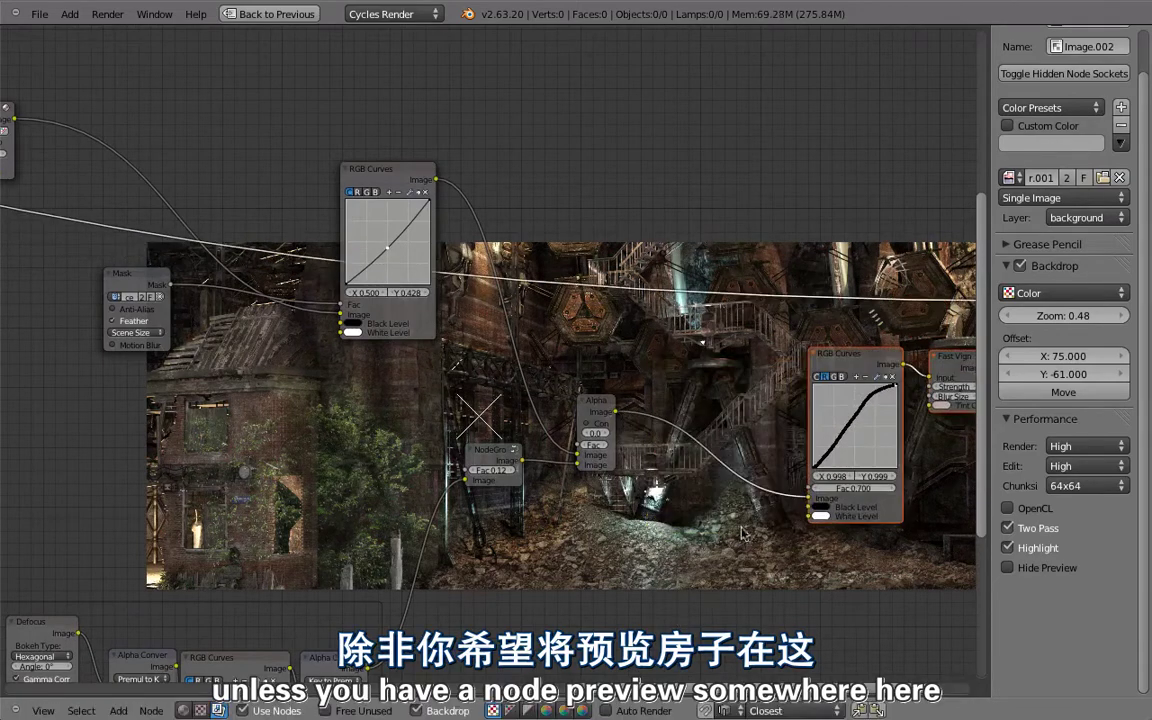
pyautogui.hotkey('shift', 'a')
pyautogui.moveTo(630, 540)
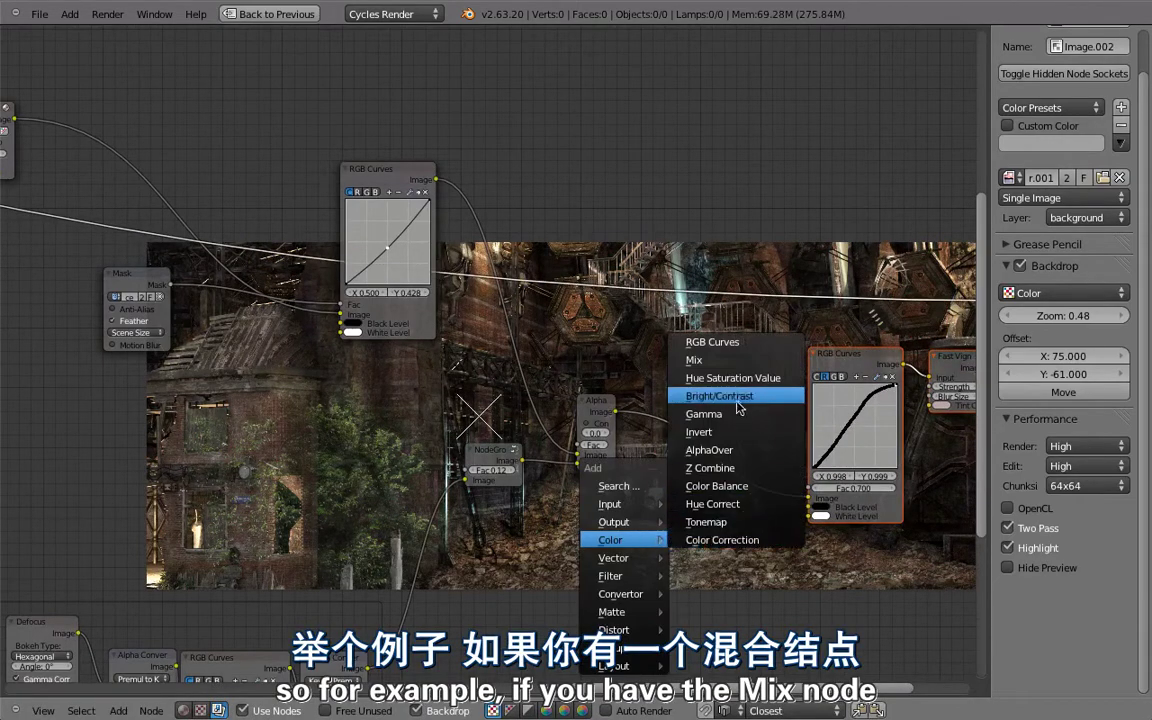
pyautogui.click(707, 340)
pyautogui.click(706, 375)
pyautogui.hotkey('shift', 'a')
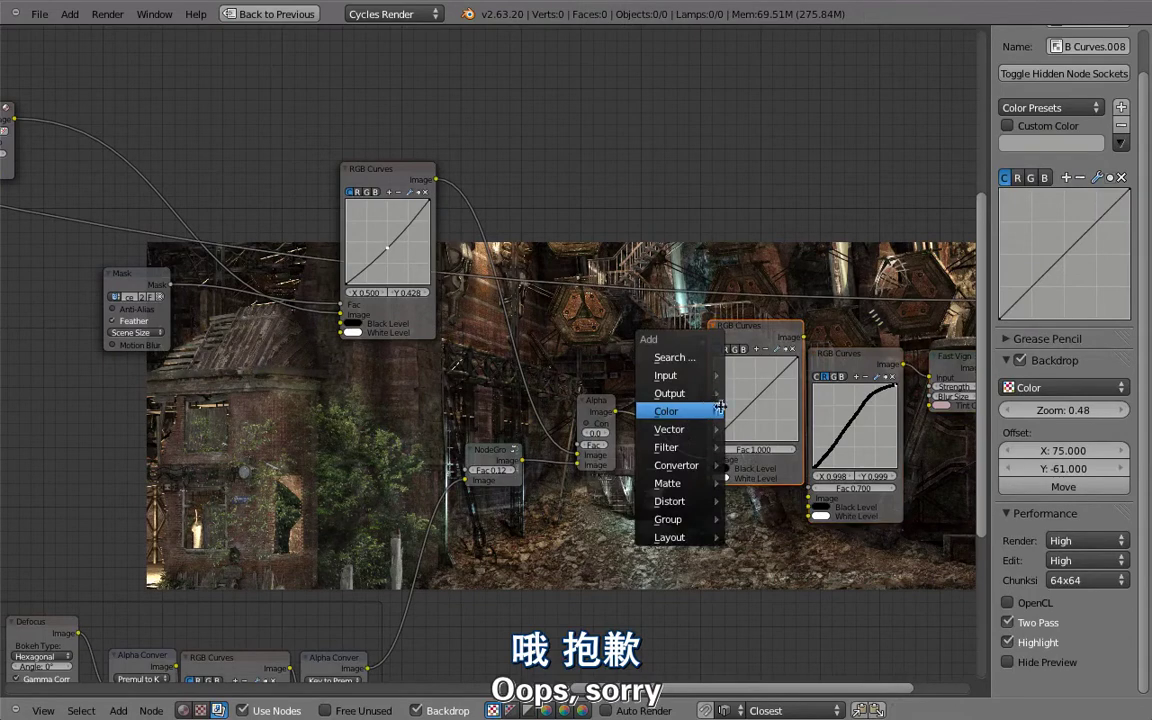
pyautogui.press('Escape')
pyautogui.press('x')
# Insert a Mix node on the link between AlphaOver and the final RGB Curves node and examine its preview.
pyautogui.hotkey('shift', 'a')
pyautogui.moveTo(630, 444)
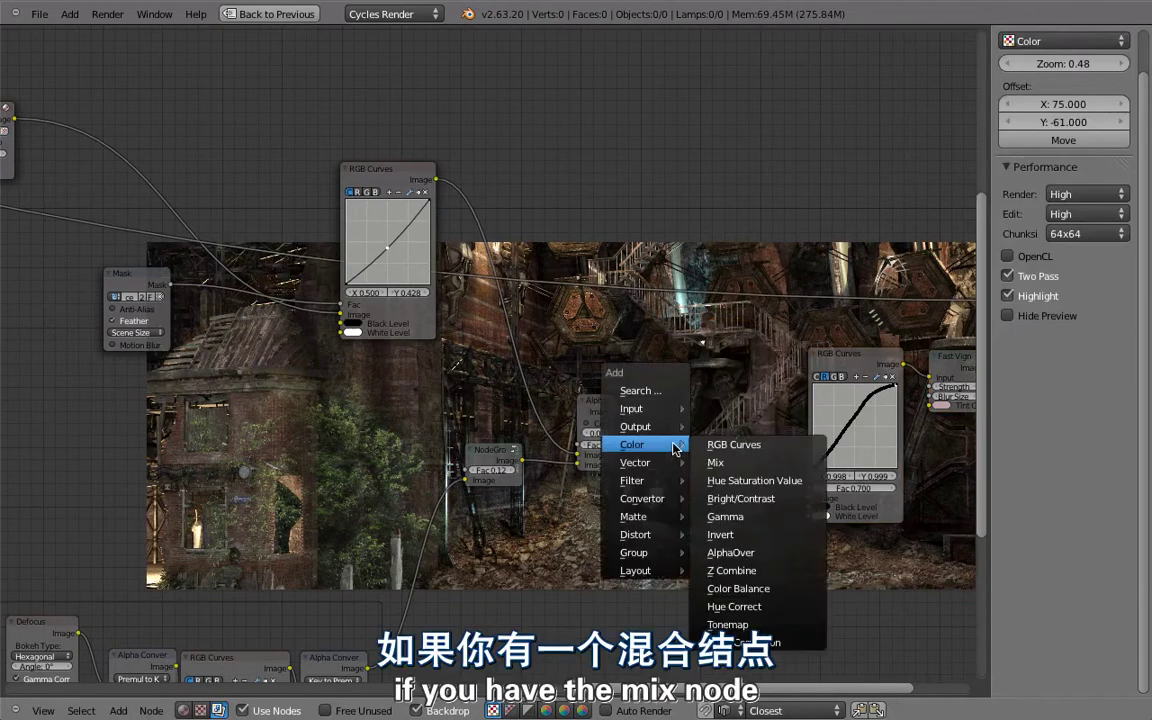
pyautogui.click(748, 462)
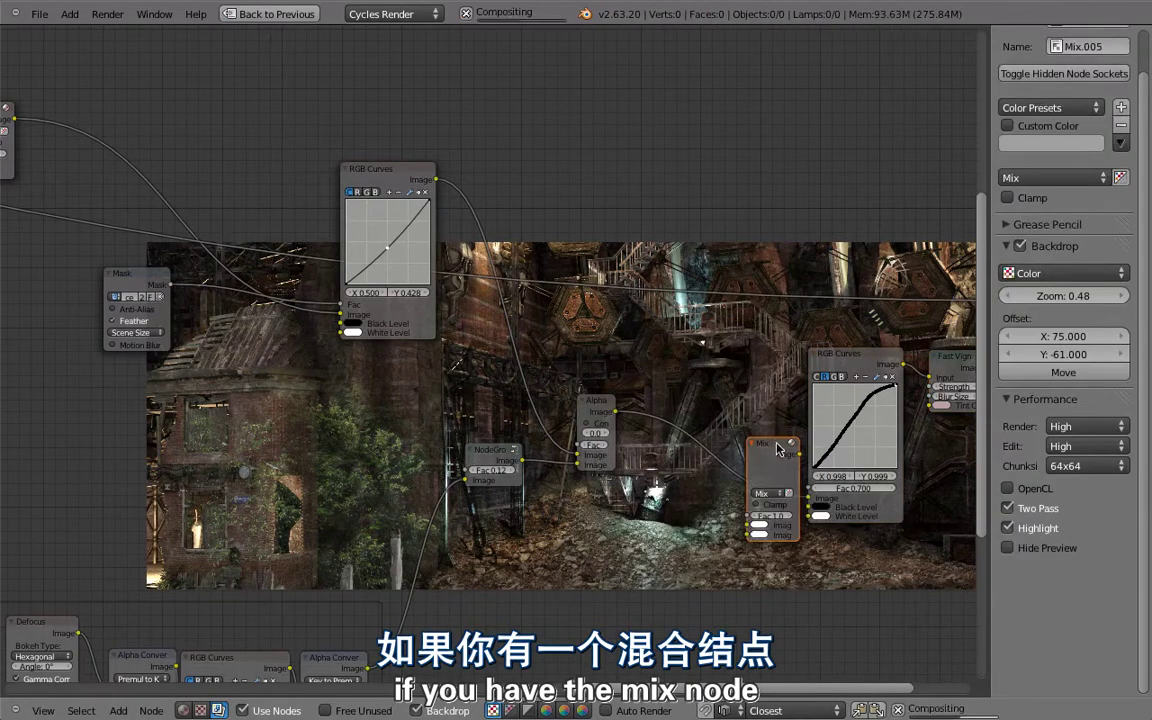
pyautogui.click(697, 453)
pyautogui.scroll(6, 697, 453)
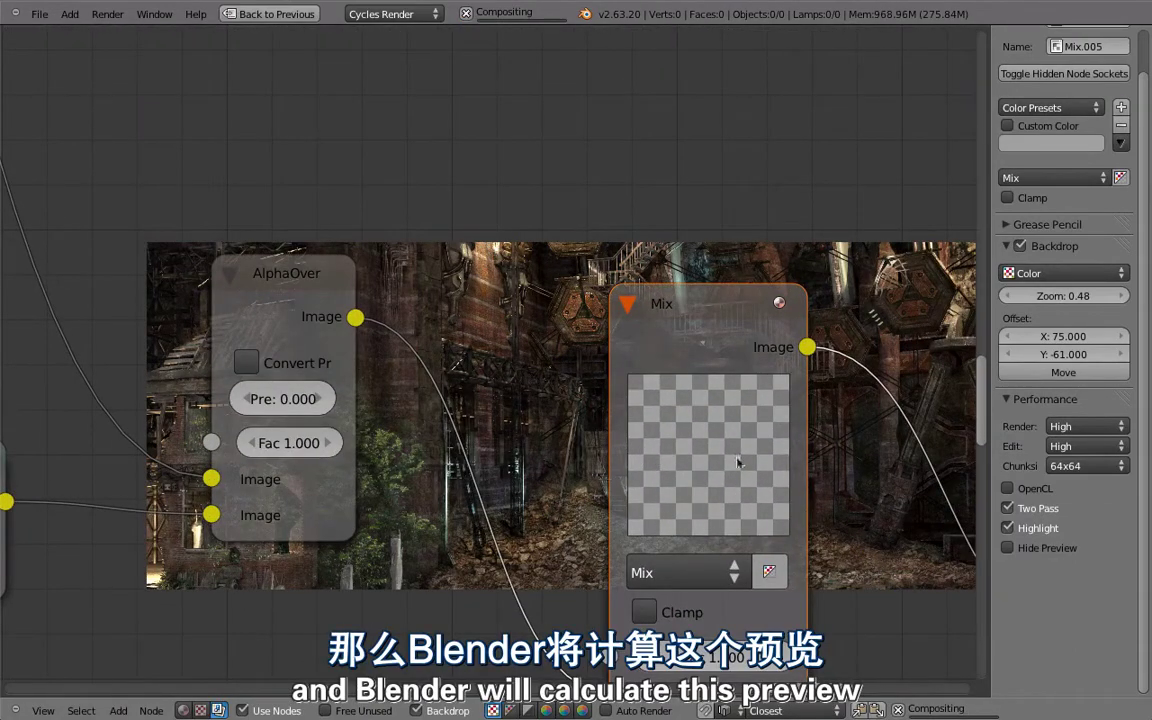
# Show the Footage section's upper Dilate/Erode mask with distance -4 in the Viewer.
pyautogui.scroll(-6, 743, 420)
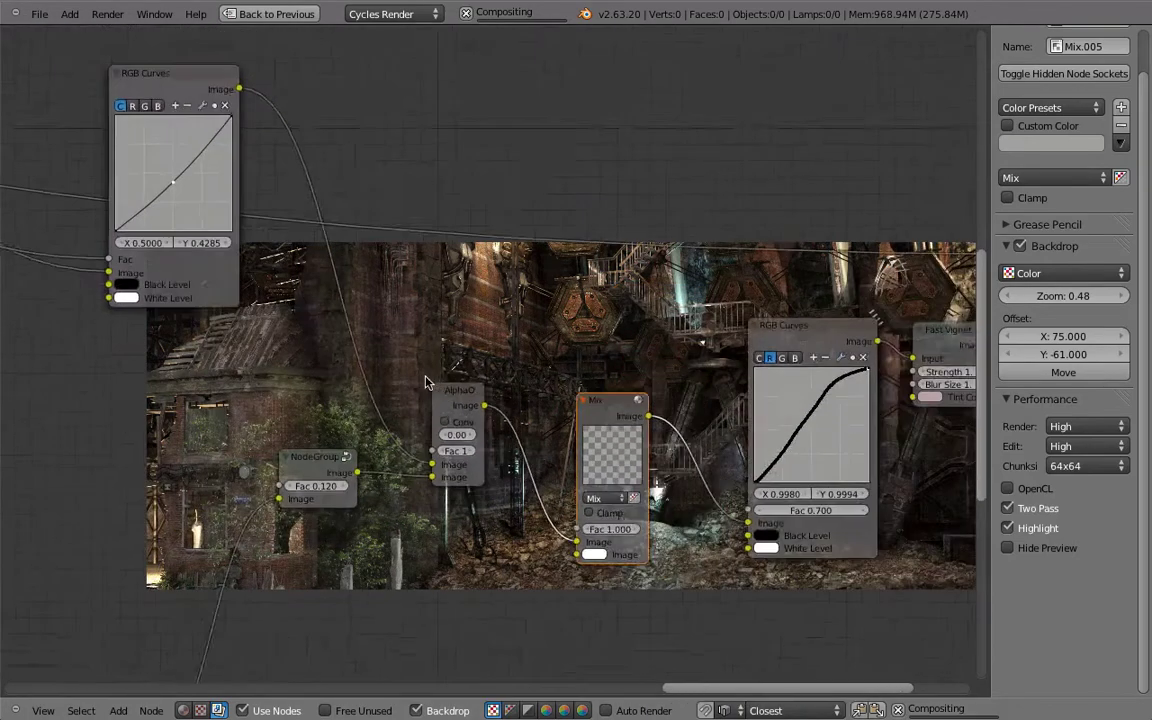
pyautogui.moveTo(602, 425); pyautogui.dragTo(429, 426, button='middle')
pyautogui.scroll(1, 627, 430)
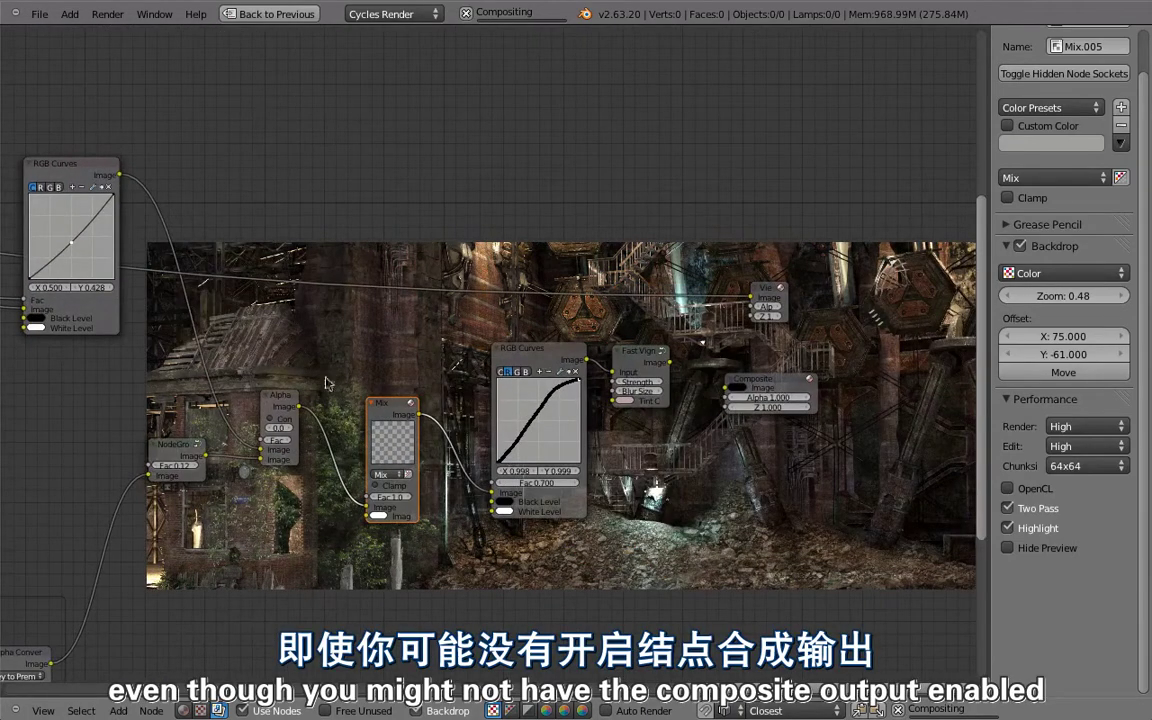
pyautogui.scroll(-4, 280, 372)
pyautogui.moveTo(237, 356); pyautogui.dragTo(630, 380, button='middle')
pyautogui.moveTo(290, 325); pyautogui.dragTo(583, 380, button='middle')
pyautogui.moveTo(84, 324); pyautogui.dragTo(436, 352, button='middle')
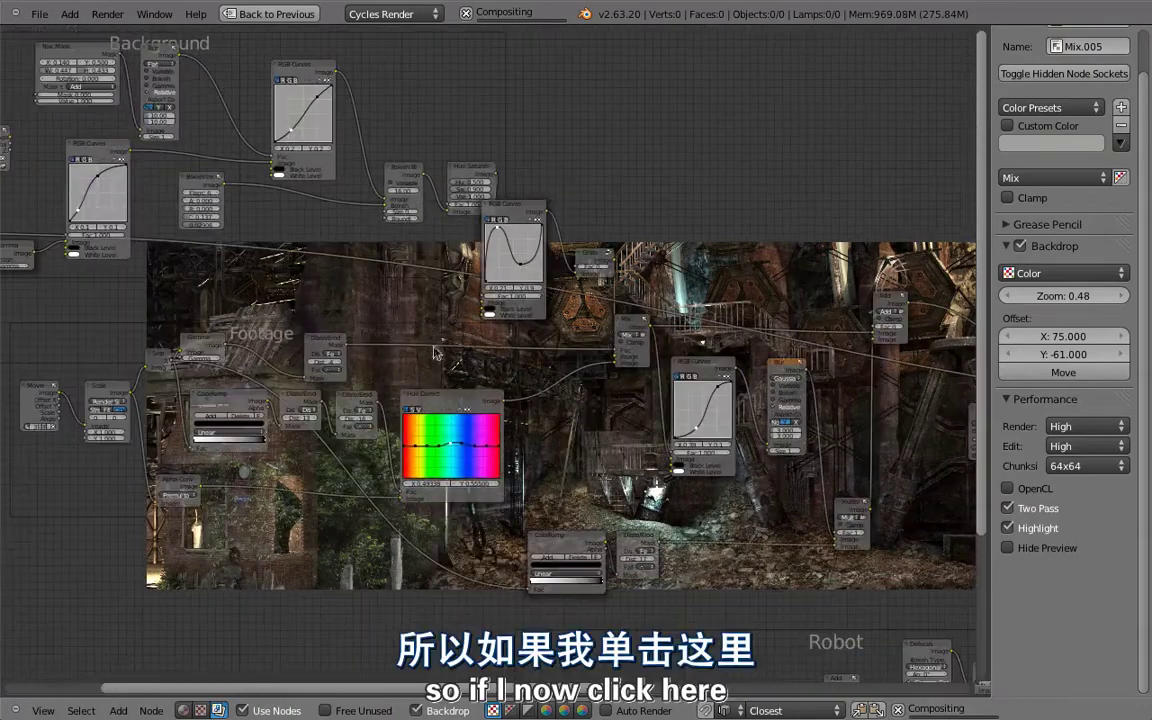
pyautogui.keyDown('ctrl'); pyautogui.keyDown('shift'); pyautogui.click(325, 348); pyautogui.keyUp('shift'); pyautogui.keyUp('ctrl')
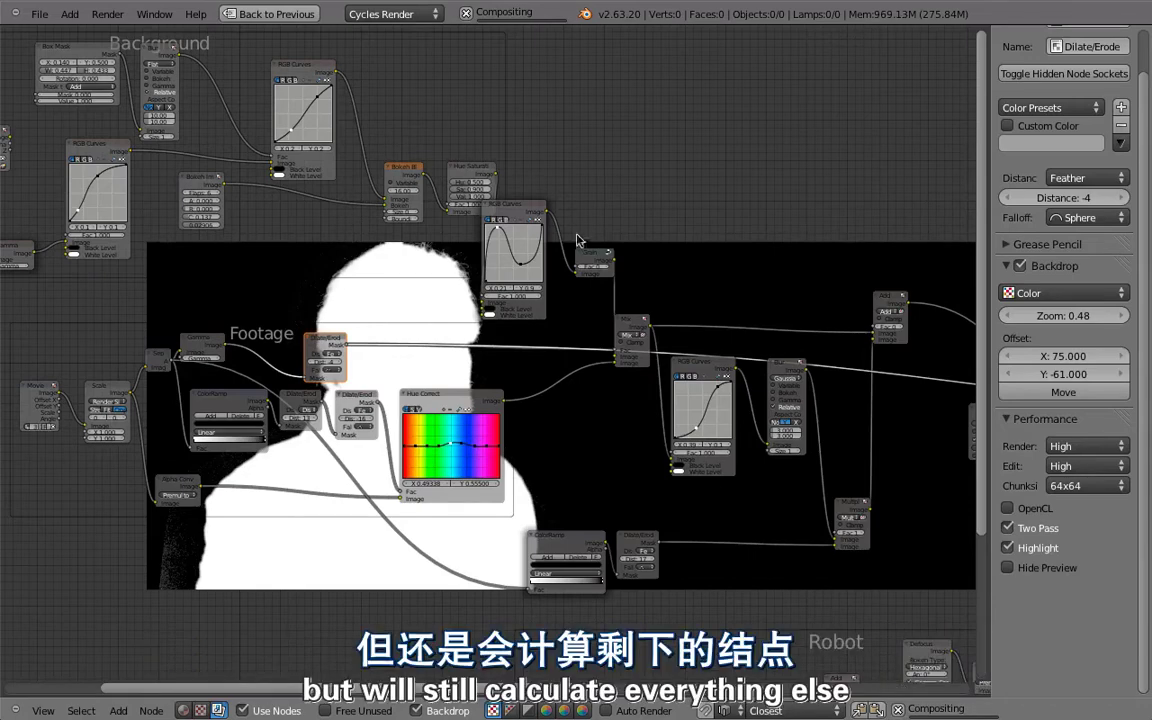
# Send the output of the AlphaOver node before the Mix node to the Viewer.
pyautogui.moveTo(896, 458); pyautogui.dragTo(400, 410, button='middle')
pyautogui.moveTo(805, 480); pyautogui.dragTo(477, 483, button='middle')
pyautogui.scroll(4, 576, 476)
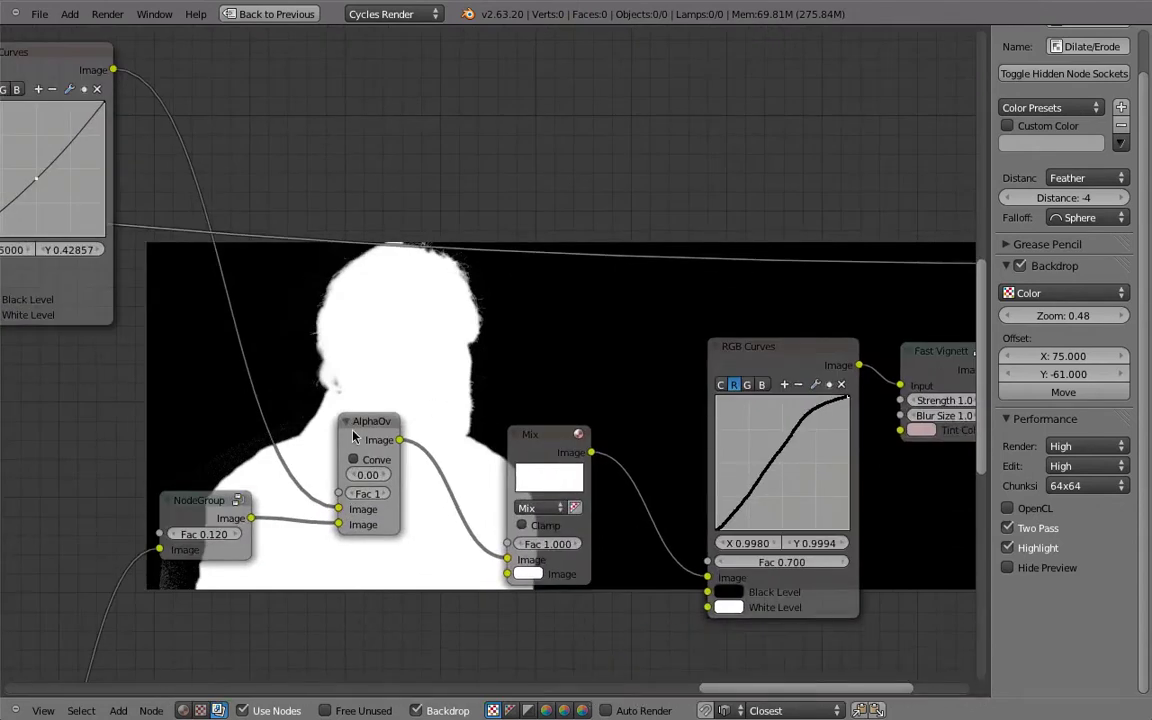
pyautogui.click(352, 438)
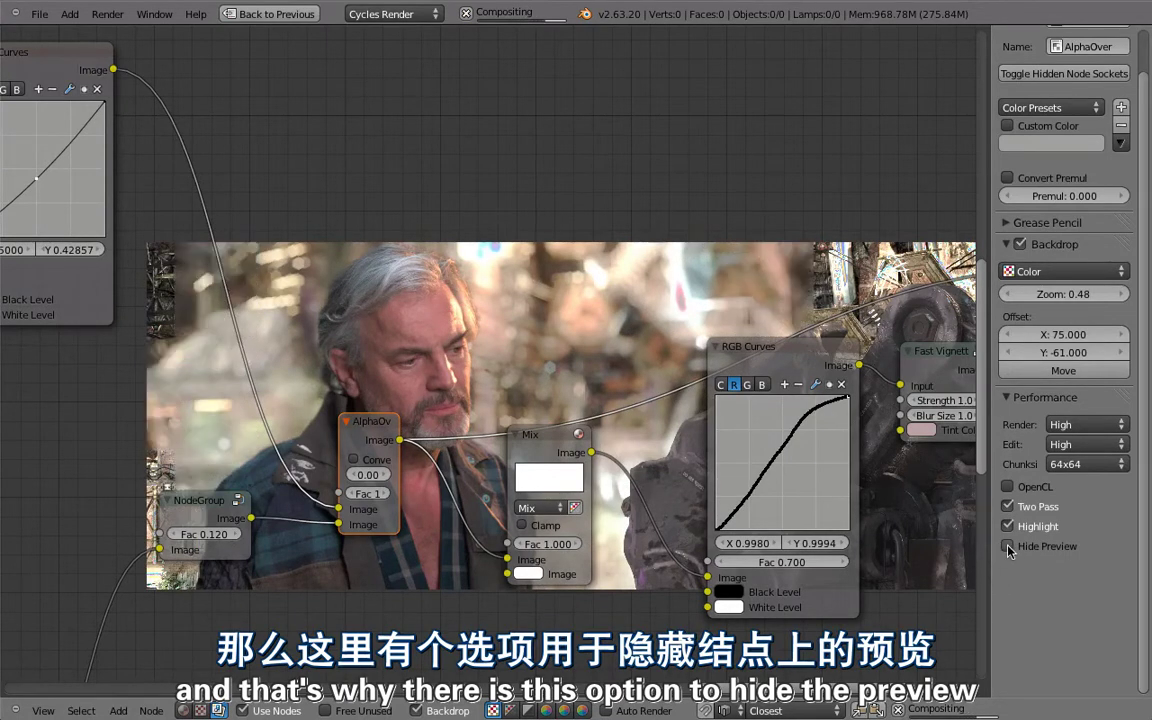
# Select all nodes and toggle their previews on and off again, leaving every node preview hidden.
pyautogui.scroll(-2, 460, 500)
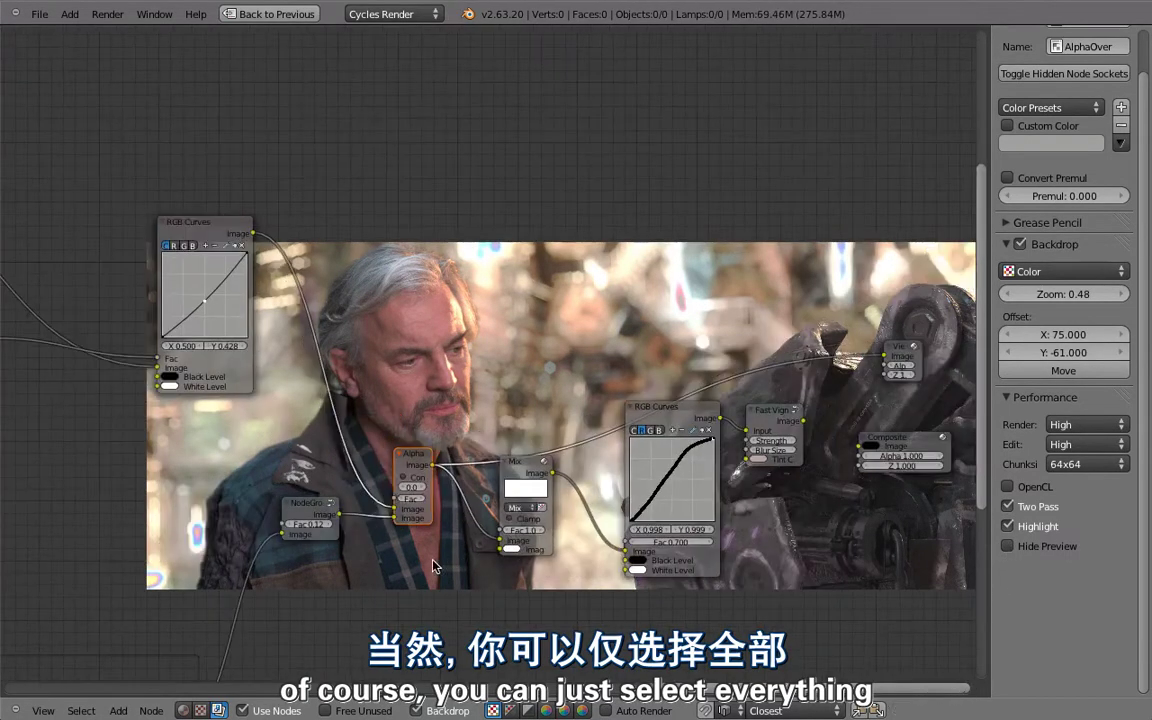
pyautogui.press('a')
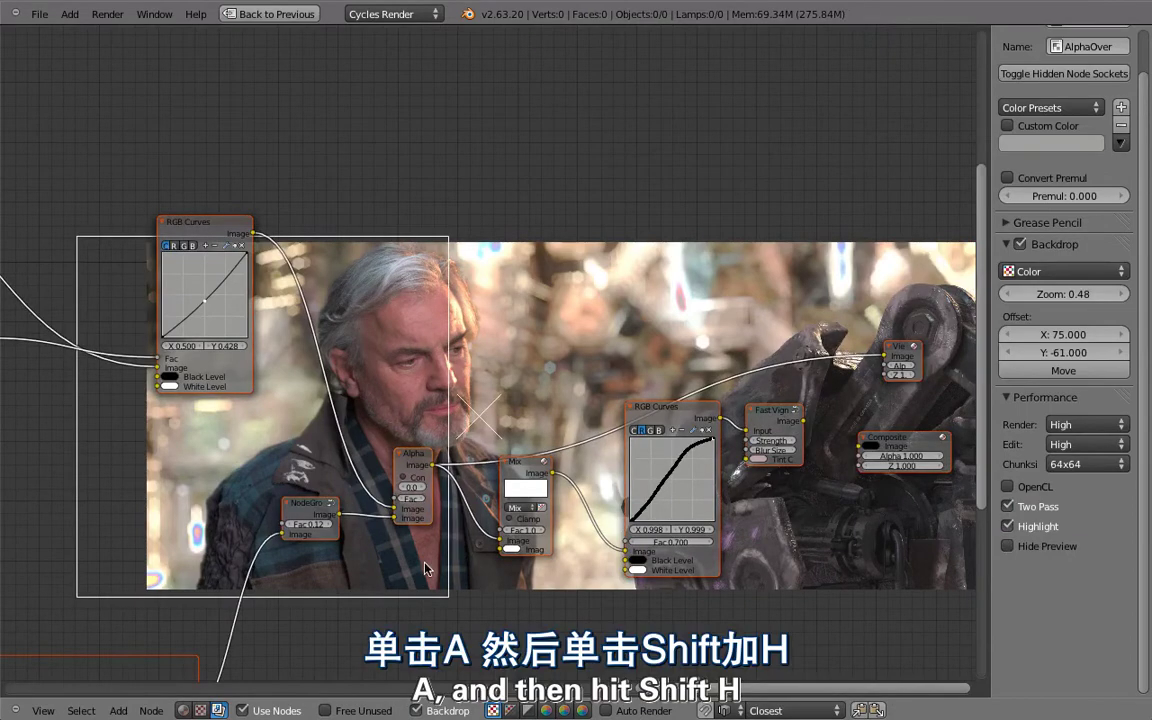
pyautogui.hotkey('shift', 'h')
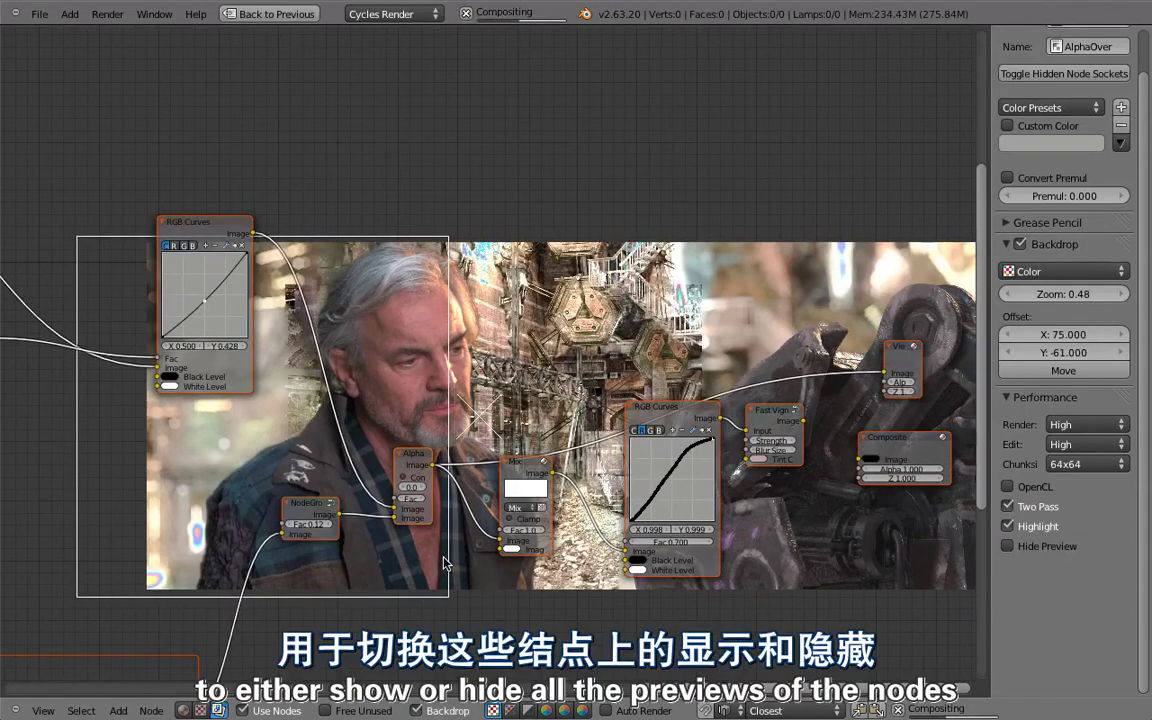
pyautogui.hotkey('shift', 'h')
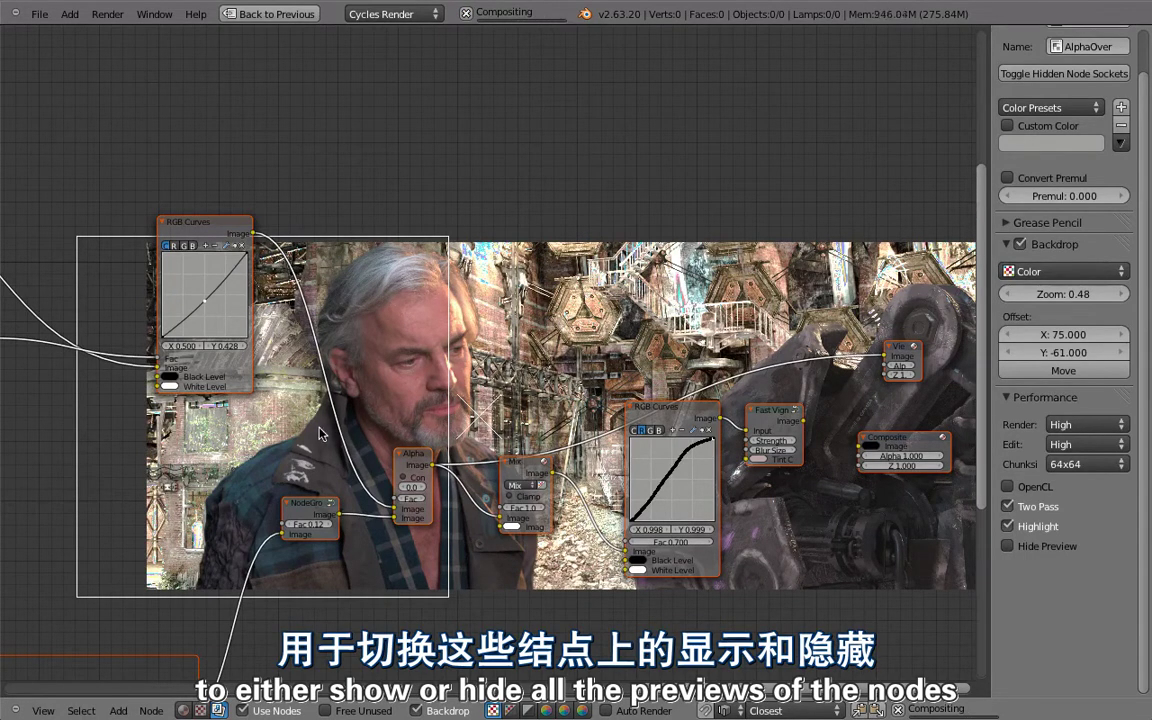
# Select only the new Mix node and enable the Hide Preview performance option.
pyautogui.scroll(2, 326, 318)
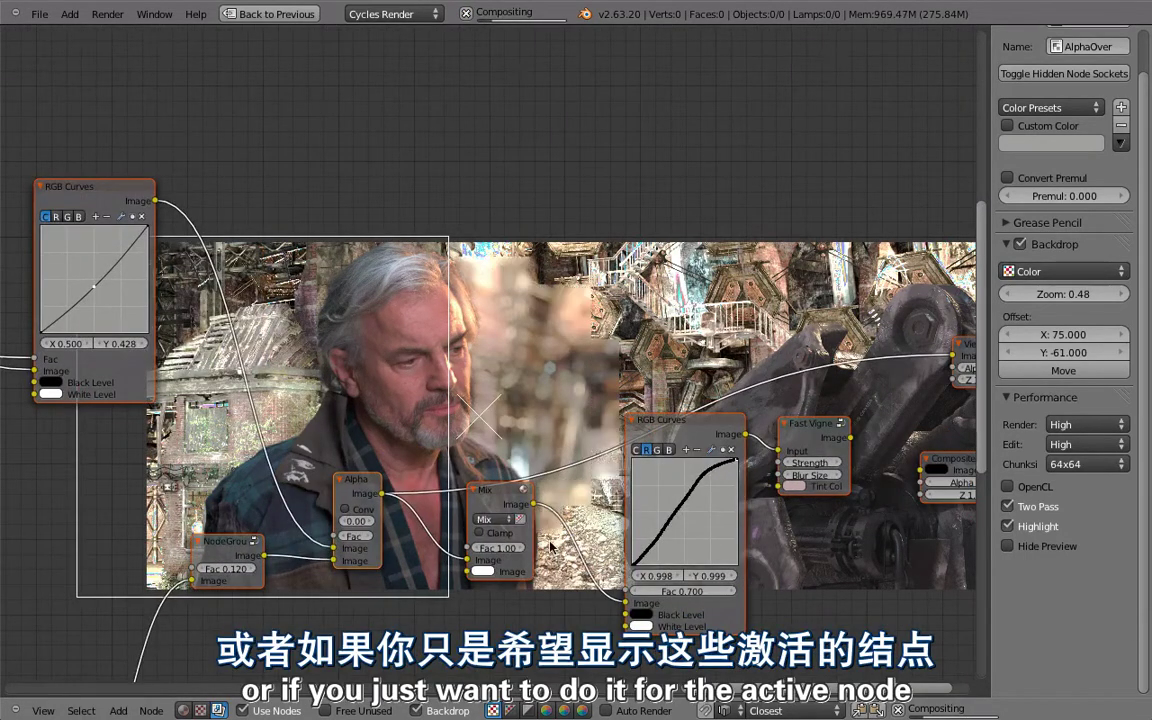
pyautogui.scroll(2, 549, 546)
pyautogui.click(461, 476)
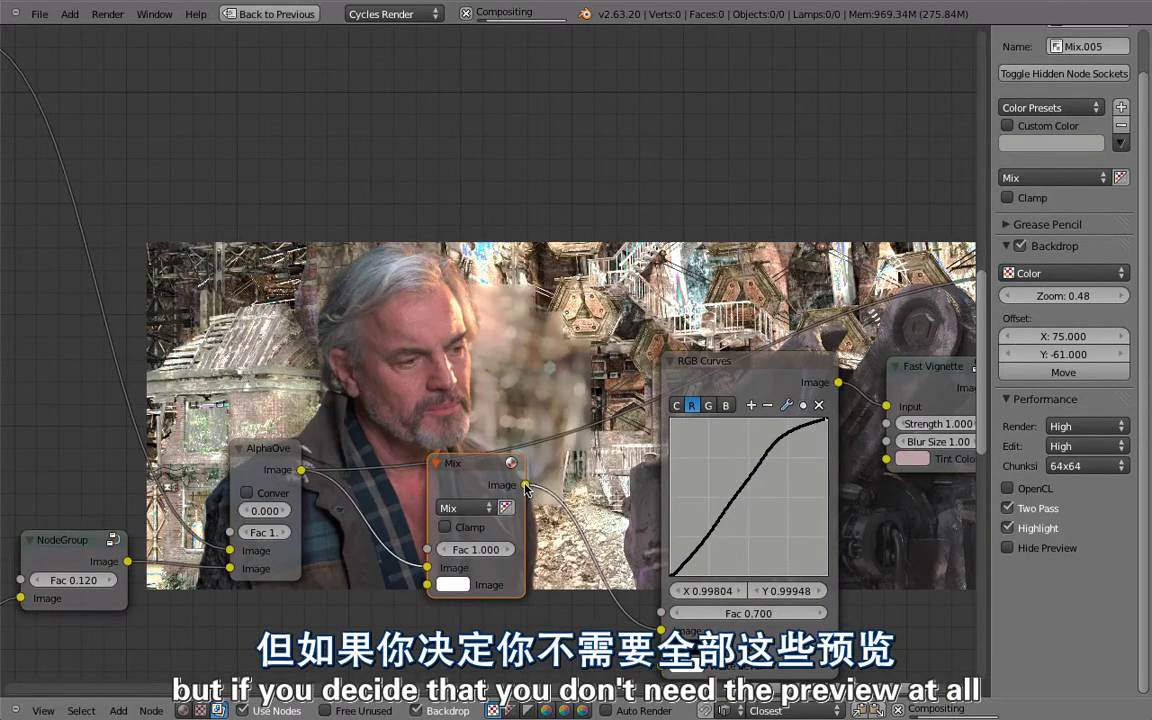
pyautogui.click(1020, 551)
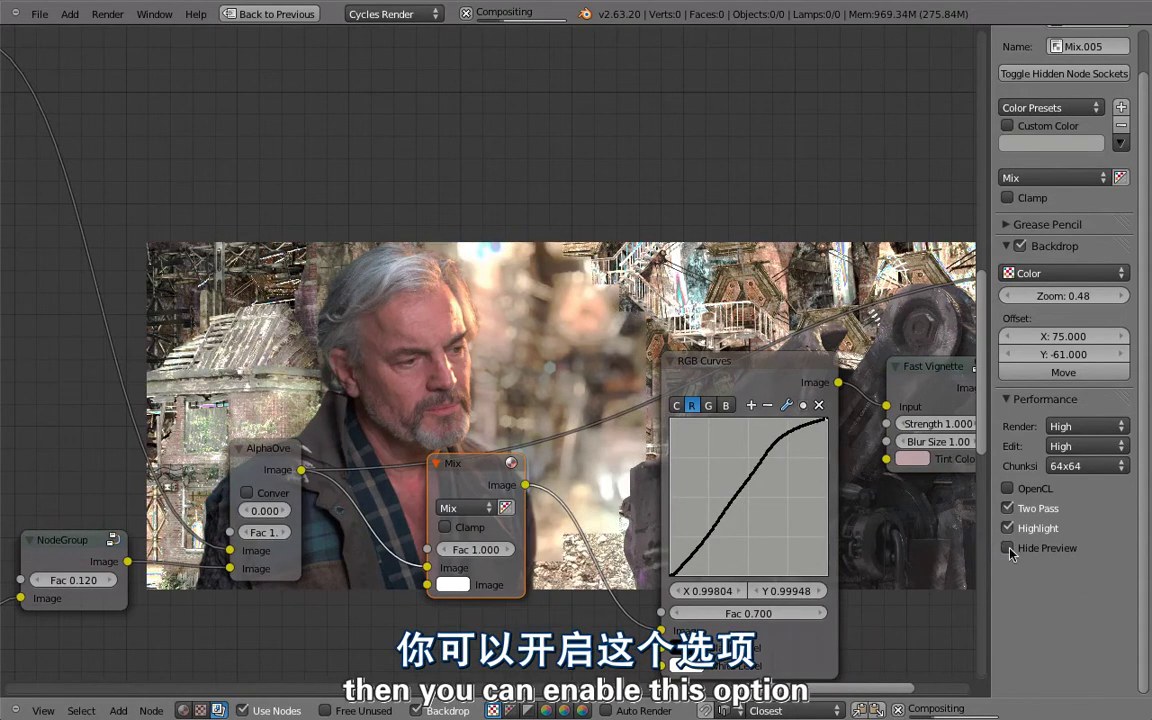
# Try adding another Mix node with Hide Preview enabled.
pyautogui.hotkey('shift', 'a')
pyautogui.moveTo(455, 235)
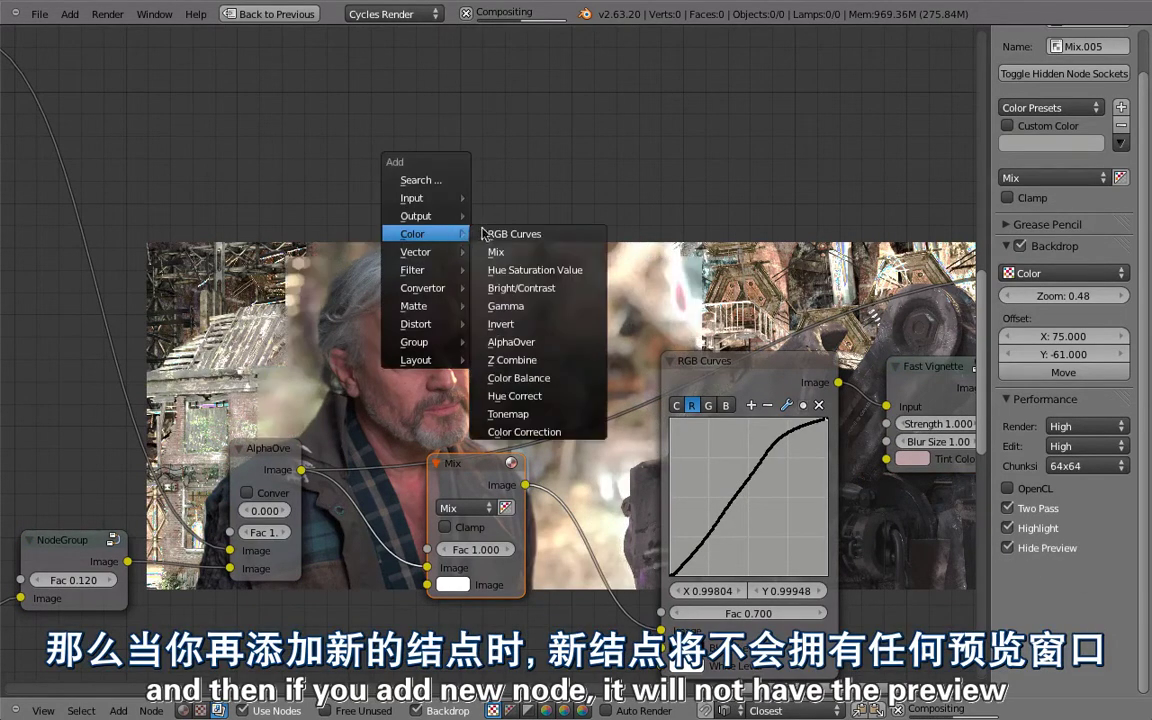
pyautogui.click(502, 248)
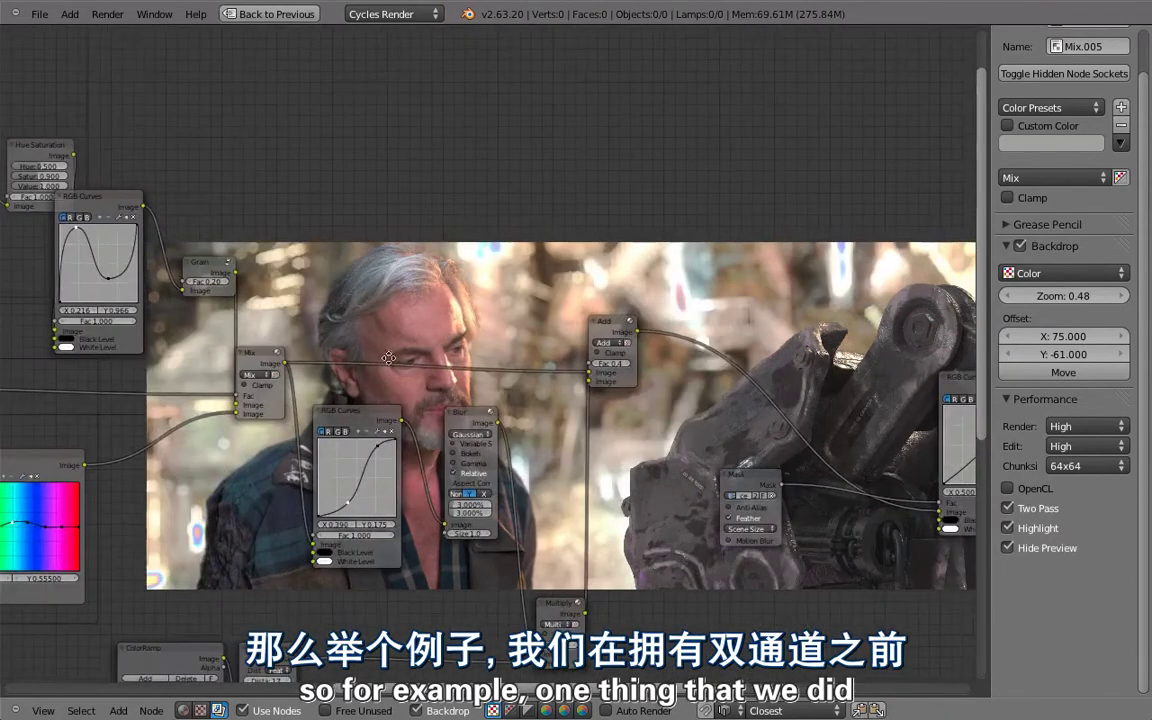
# Send the background branch's last RGB Curves output to the Viewer and move the Hue Saturation Value node close to the Bokeh Blur node.
pyautogui.moveTo(388, 358); pyautogui.dragTo(444, 388, button='middle')
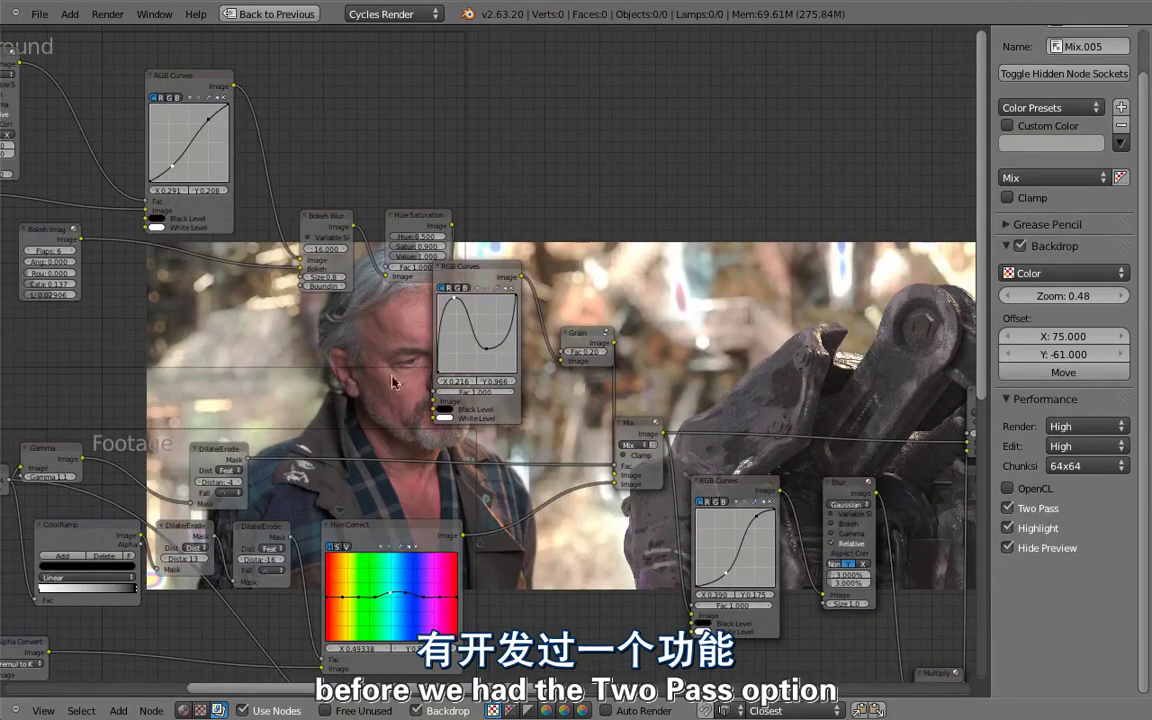
pyautogui.moveTo(393, 382); pyautogui.dragTo(757, 458, button='middle')
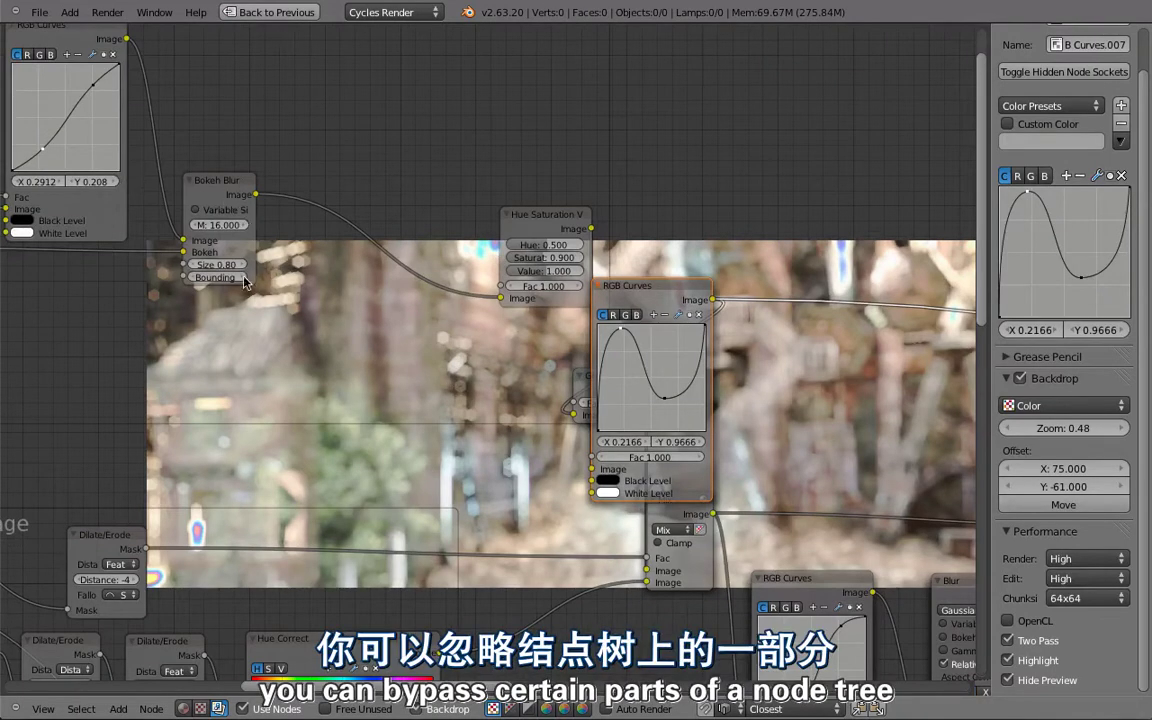
pyautogui.scroll(-2, 245, 325)
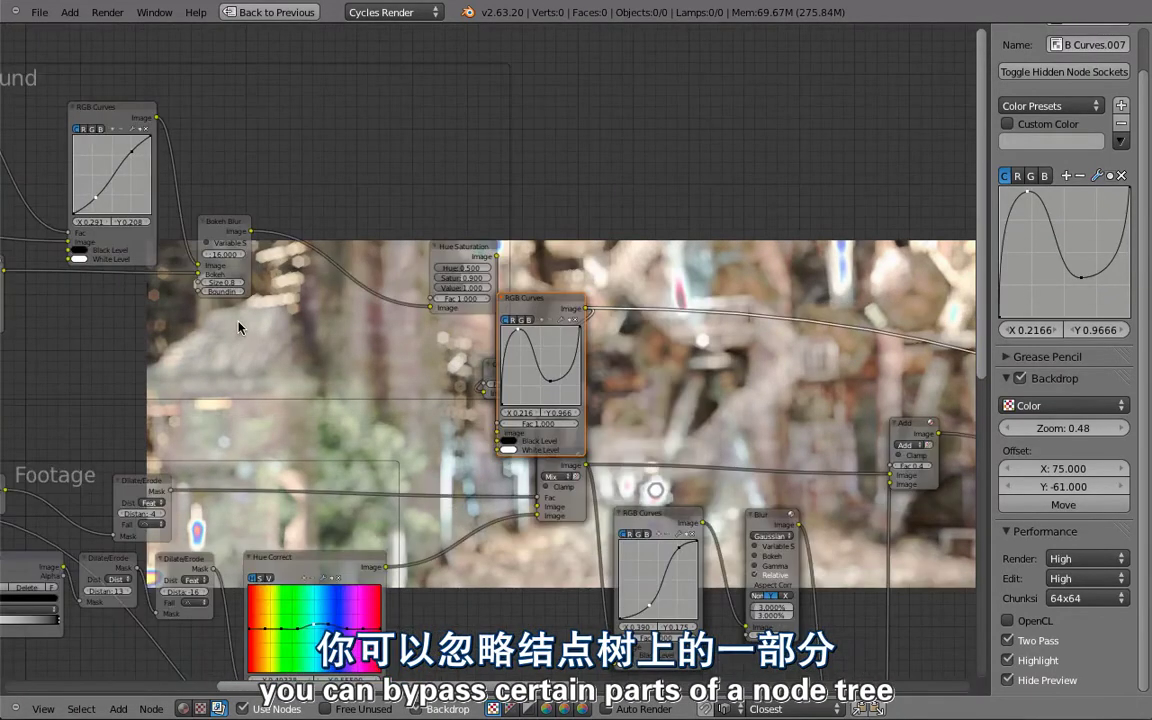
pyautogui.moveTo(240, 327); pyautogui.dragTo(475, 330, button='middle')
pyautogui.moveTo(409, 228); pyautogui.dragTo(463, 286, button='middle')
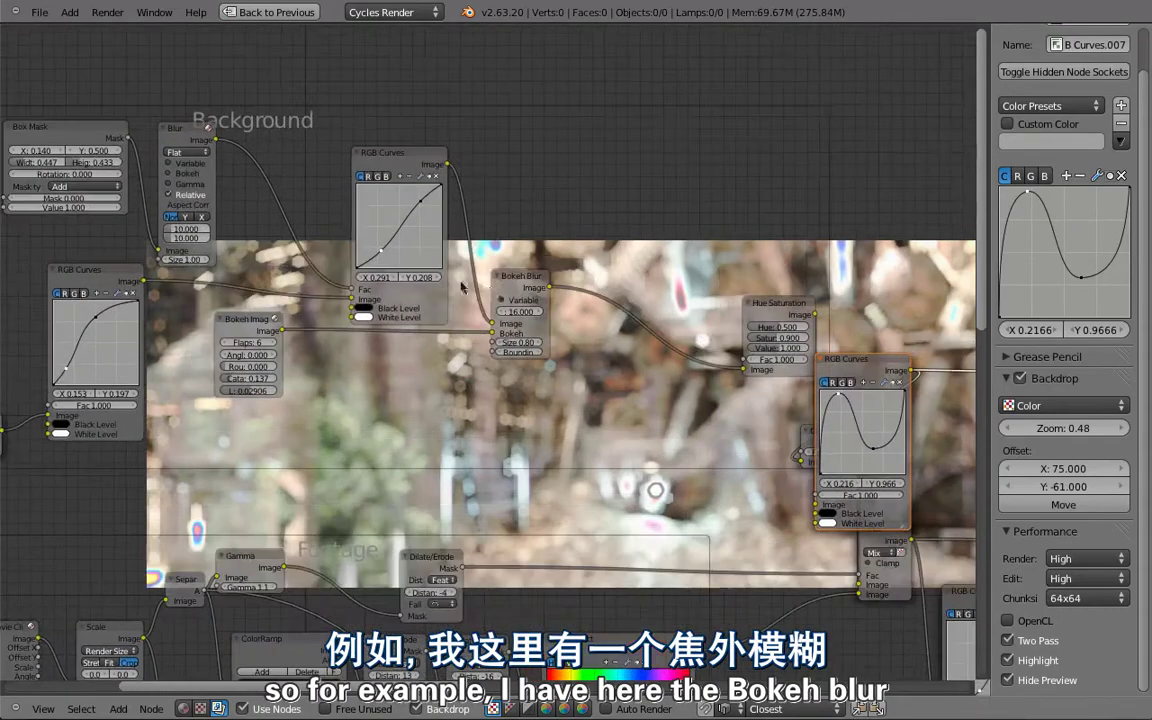
pyautogui.moveTo(647, 338); pyautogui.dragTo(492, 272, button='middle')
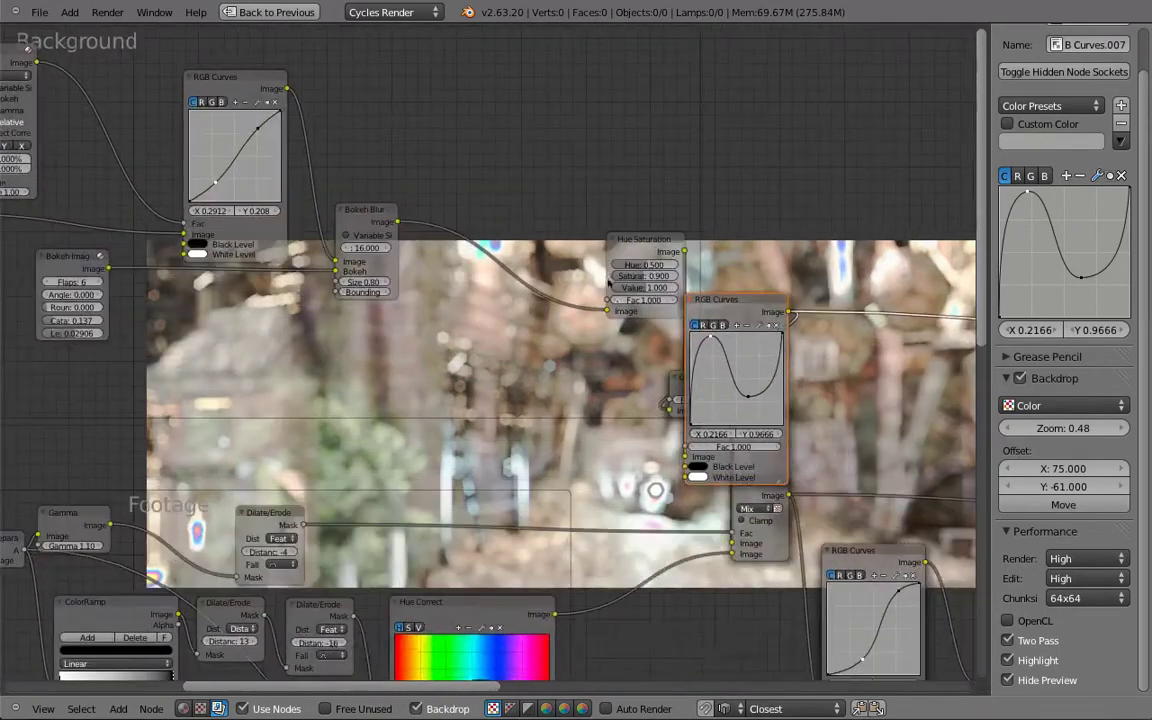
pyautogui.moveTo(603, 245); pyautogui.dragTo(462, 224)
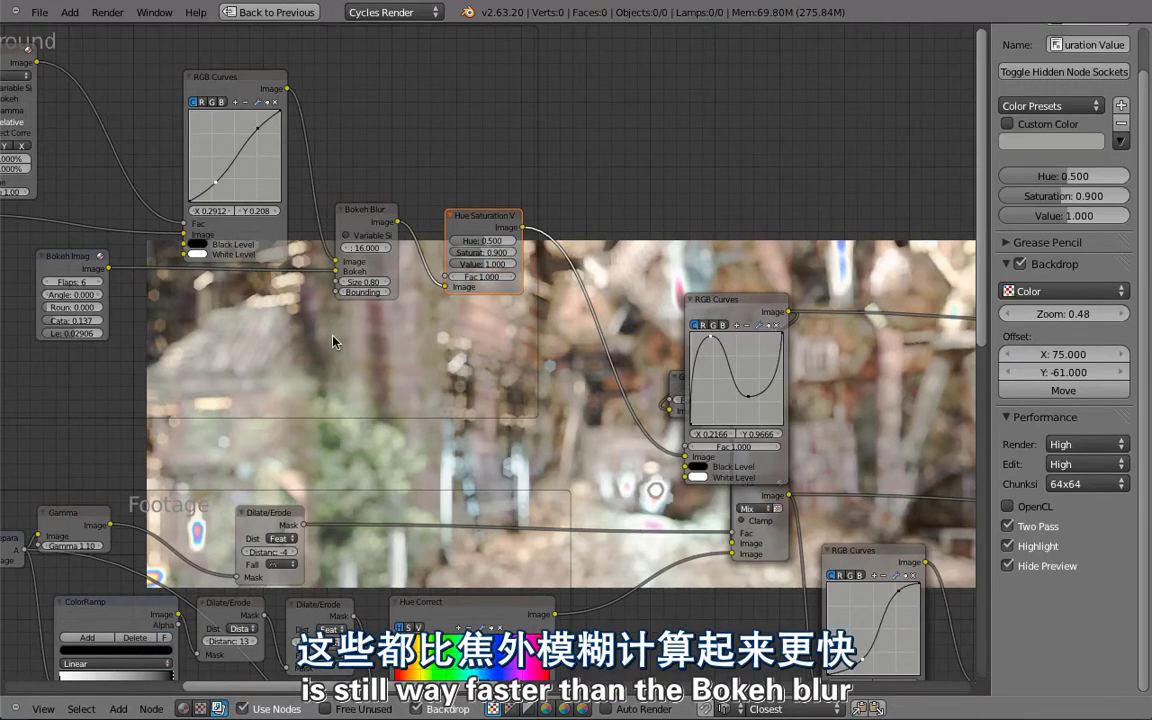
# Add a Switch node and place it below the Bokeh Blur node.
pyautogui.moveTo(247, 320); pyautogui.dragTo(262, 385, button='middle')
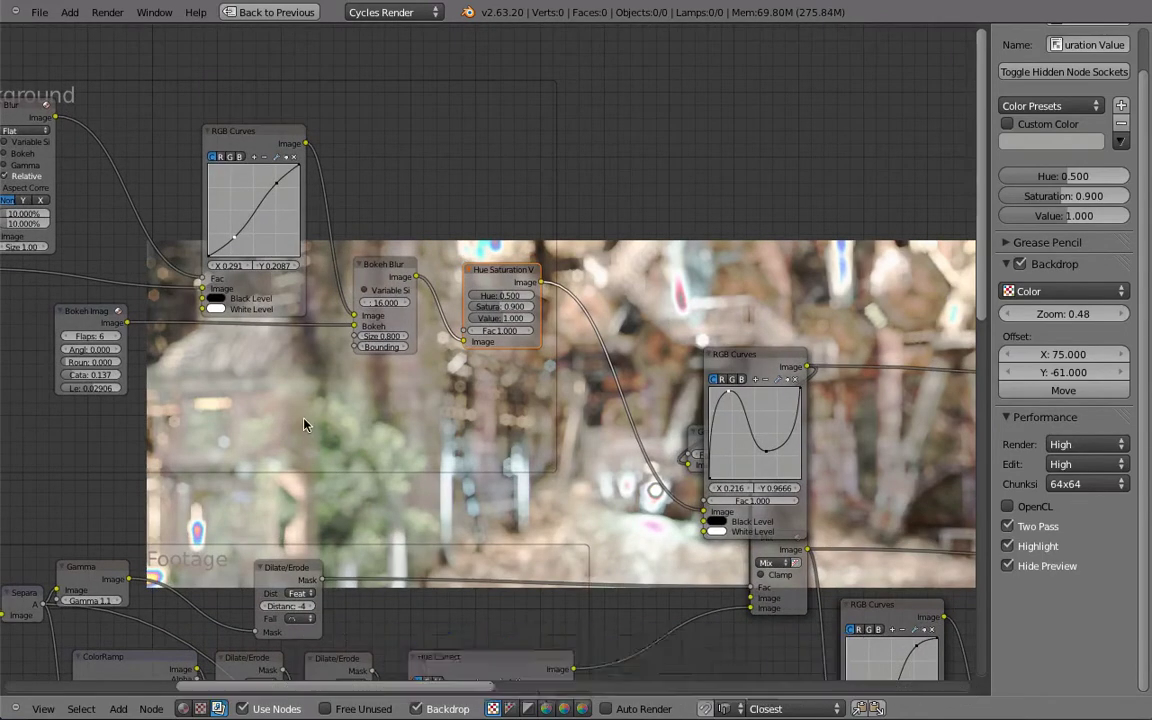
pyautogui.hotkey('shift', 'a')
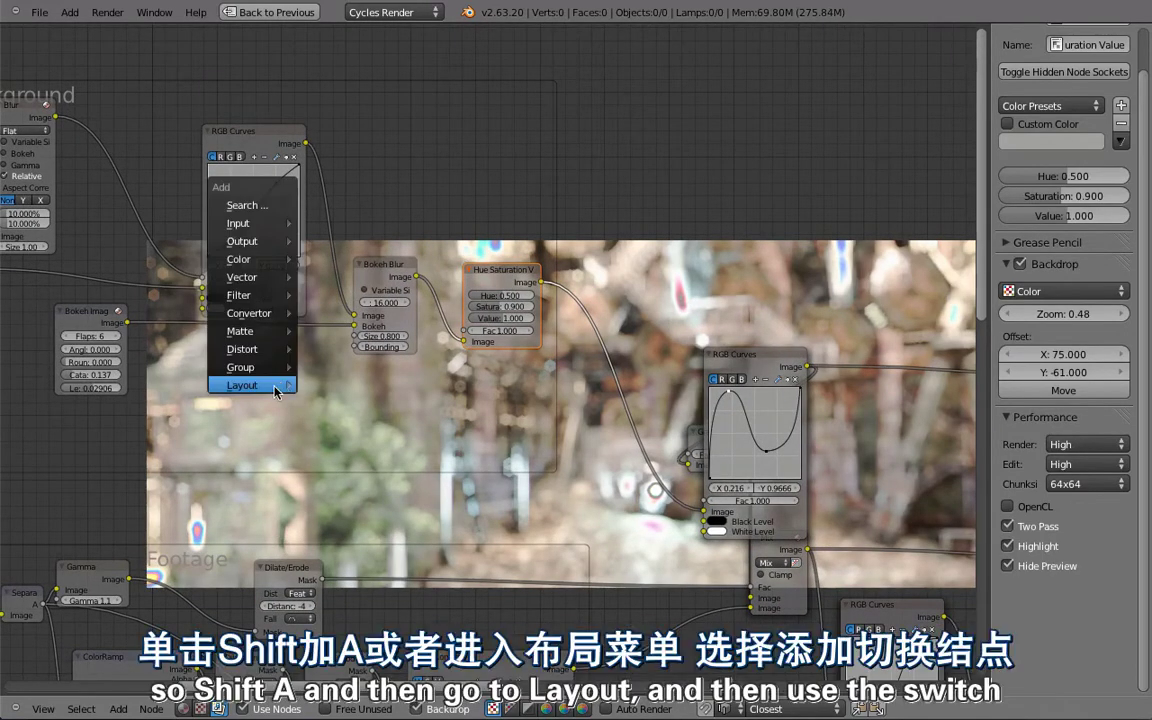
pyautogui.moveTo(245, 390)
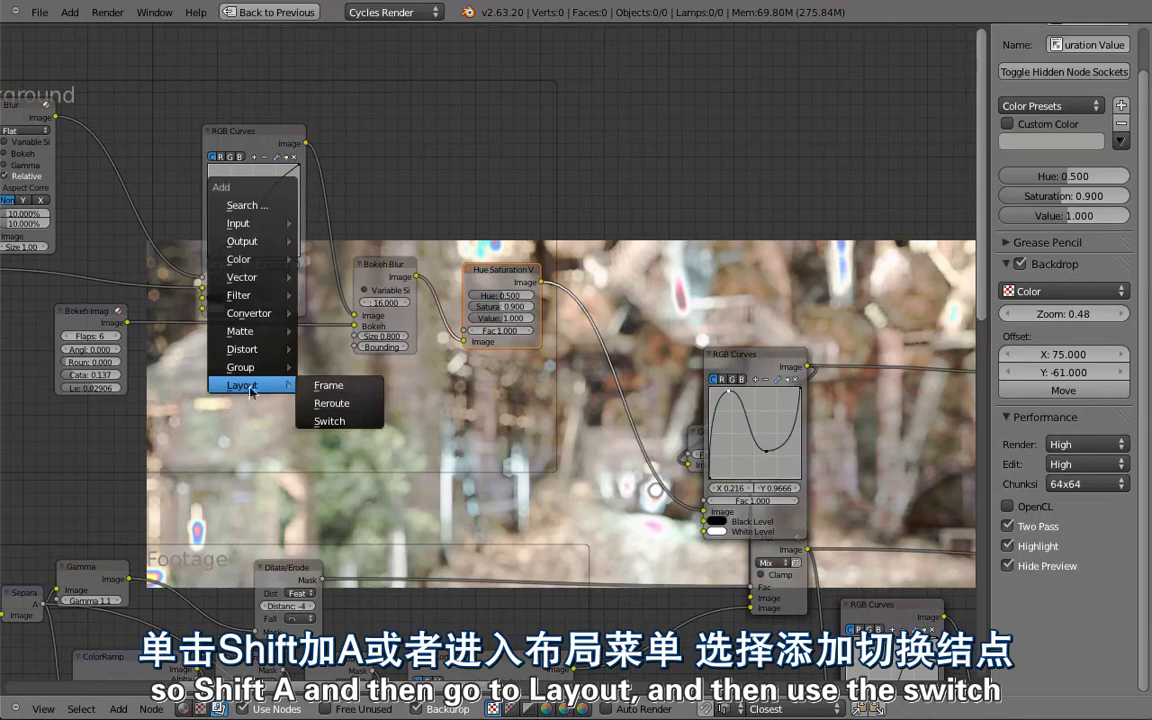
pyautogui.click(330, 416)
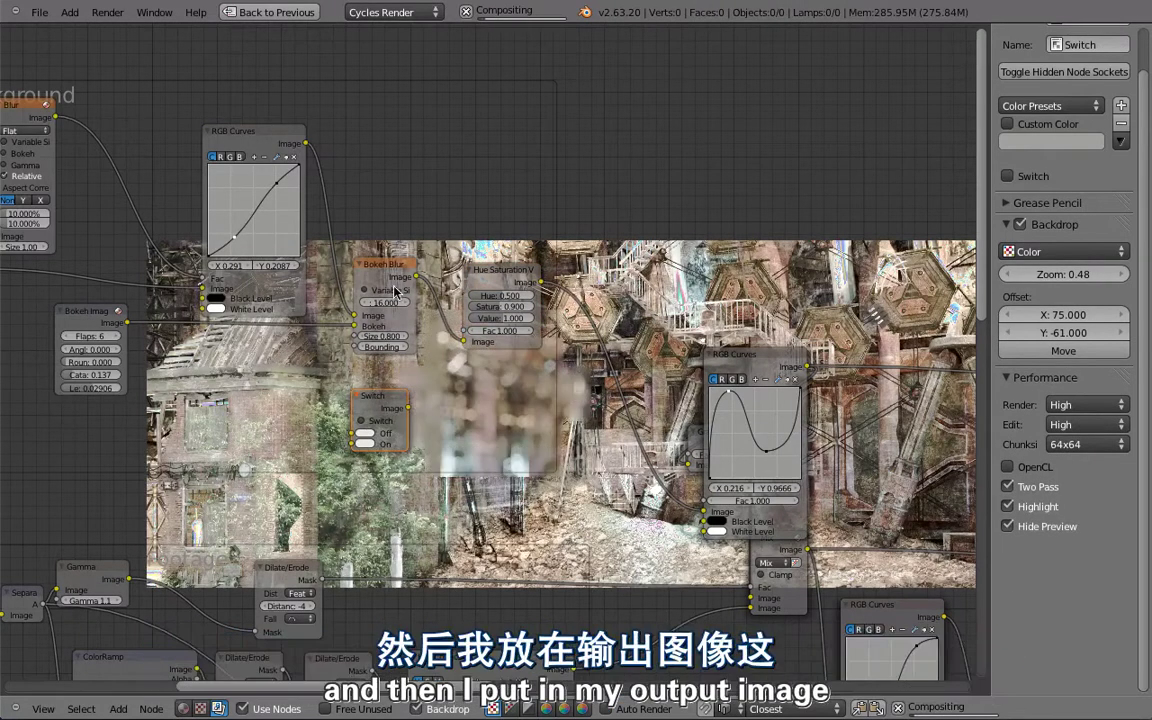
# Rearrange the nodes around the Bokeh Blur and route its output through the Switch node's On input into Hue Saturation Value.
pyautogui.click(238, 136)
pyautogui.moveTo(238, 136); pyautogui.dragTo(153, 115)
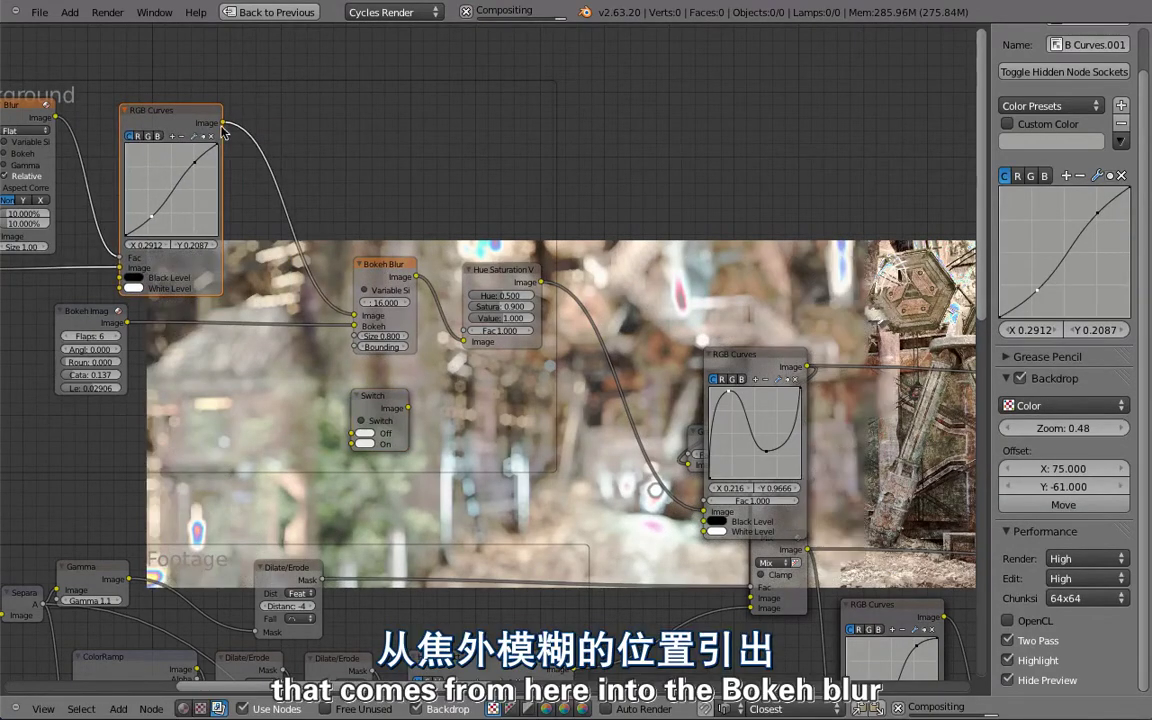
pyautogui.click(331, 174)
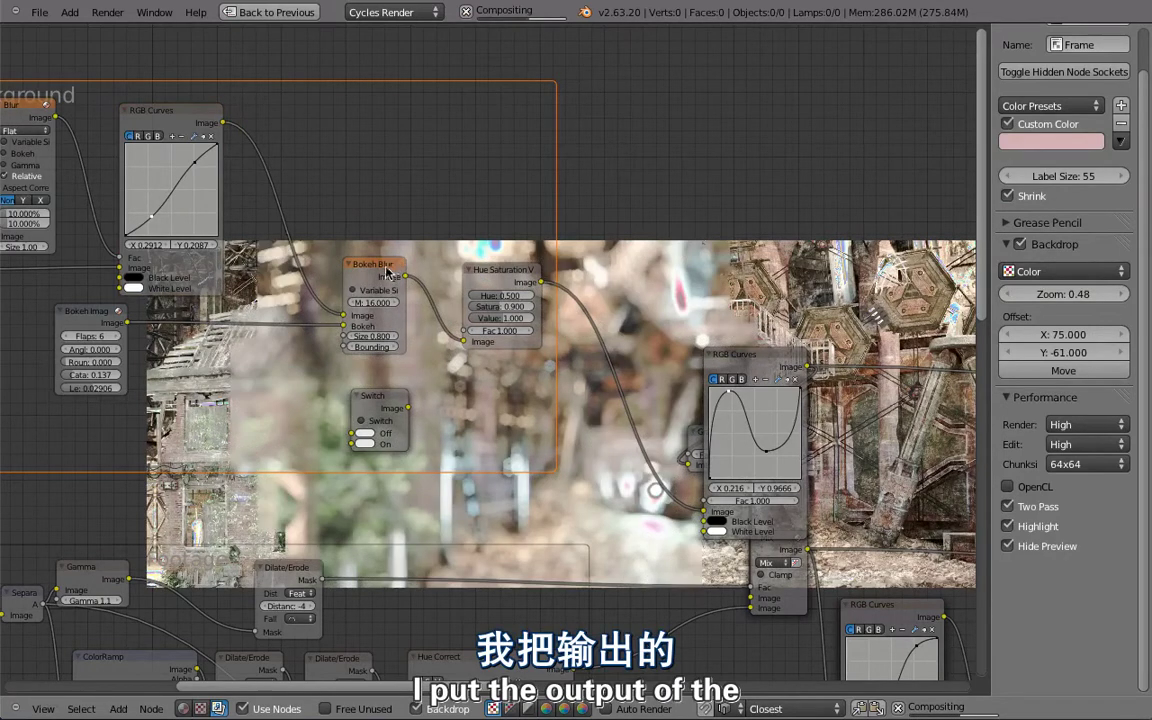
pyautogui.moveTo(380, 275); pyautogui.dragTo(388, 132)
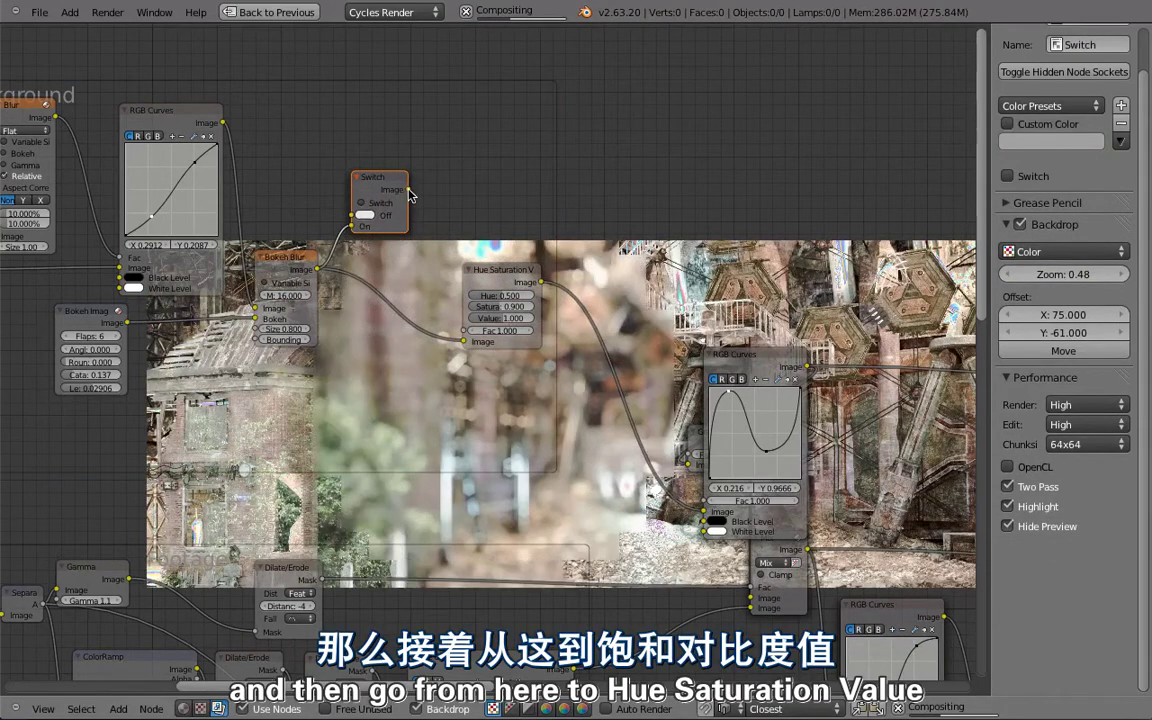
pyautogui.moveTo(409, 191); pyautogui.dragTo(466, 343)
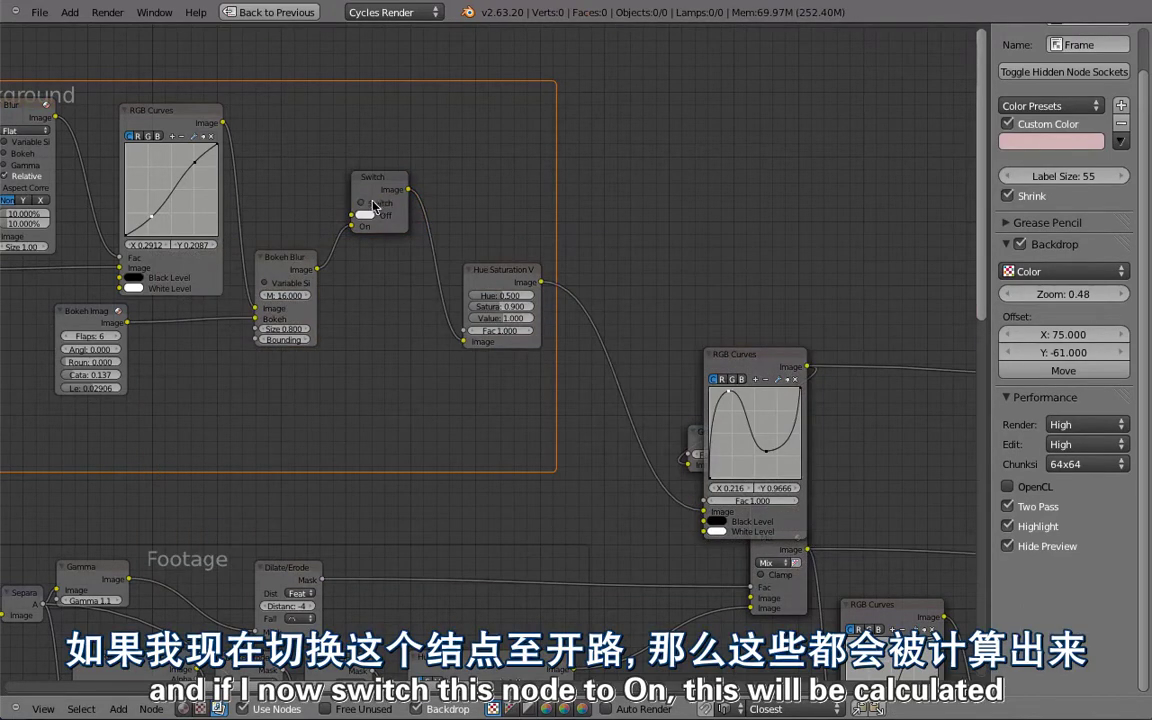
# Toggle the Switch node on and off again and move it down between Bokeh Blur and Hue Saturation Value.
pyautogui.click(366, 204)
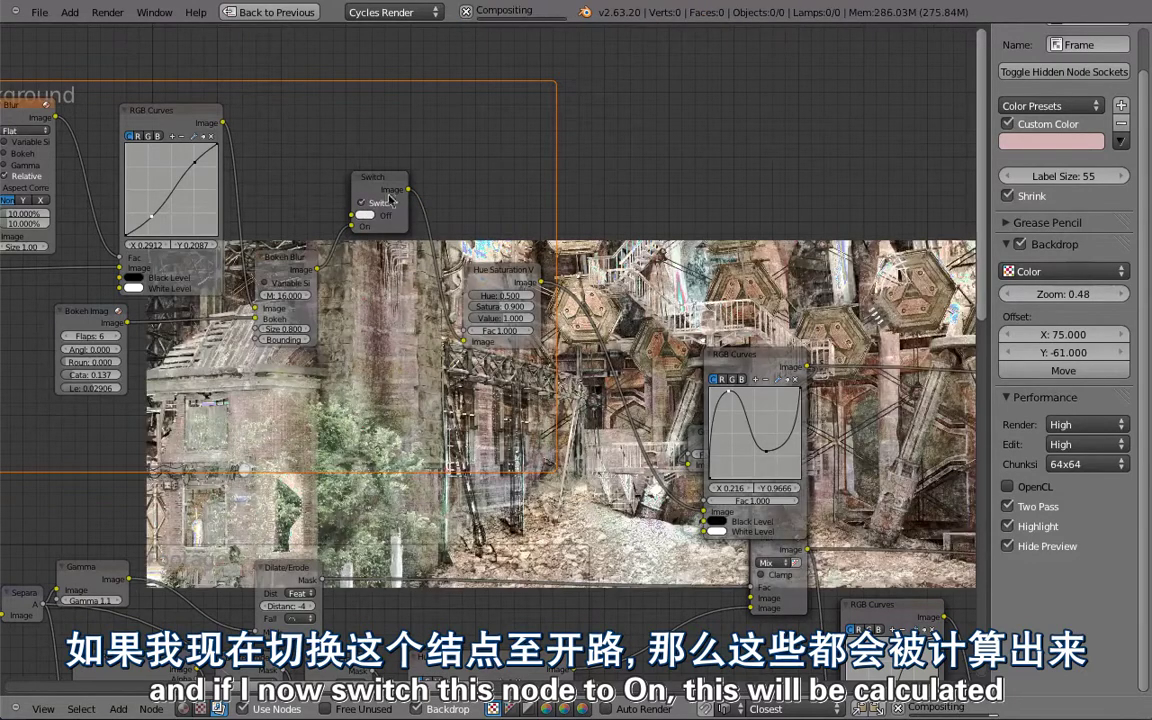
pyautogui.click(361, 203)
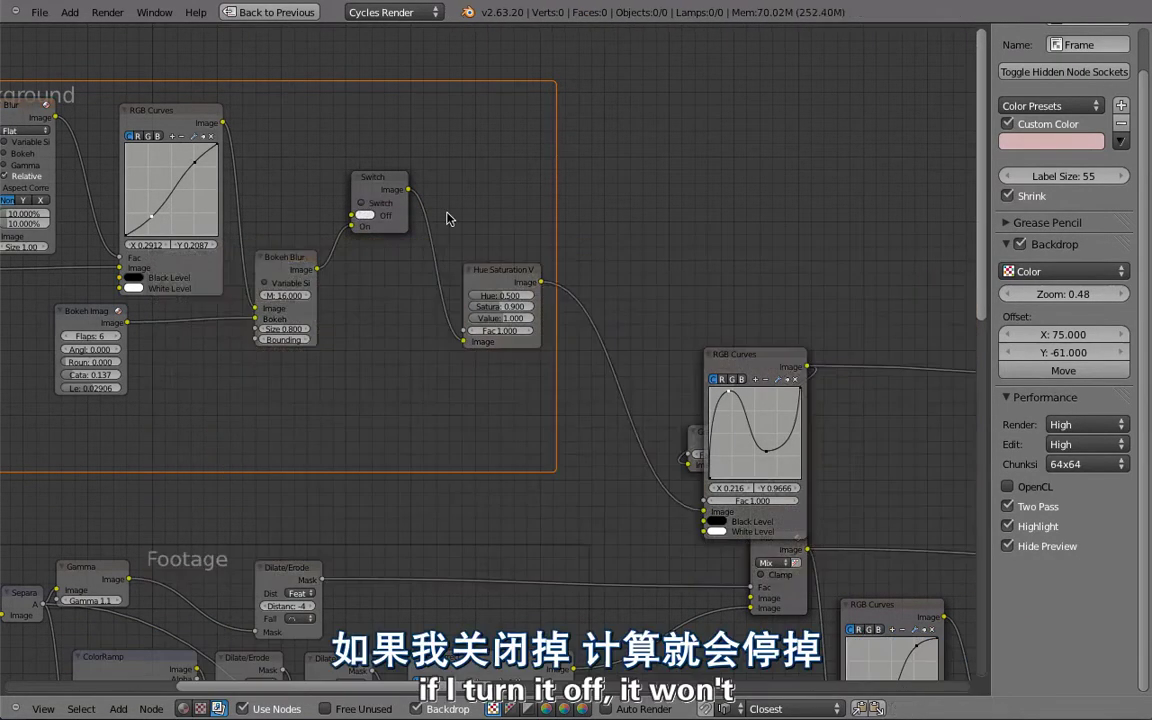
pyautogui.moveTo(388, 186); pyautogui.dragTo(413, 250)
# Add a Blur node above the Switch node and set its filter type to Gaussian, leaving Variable Size off.
pyautogui.hotkey('shift', 'a')
pyautogui.moveTo(259, 142)
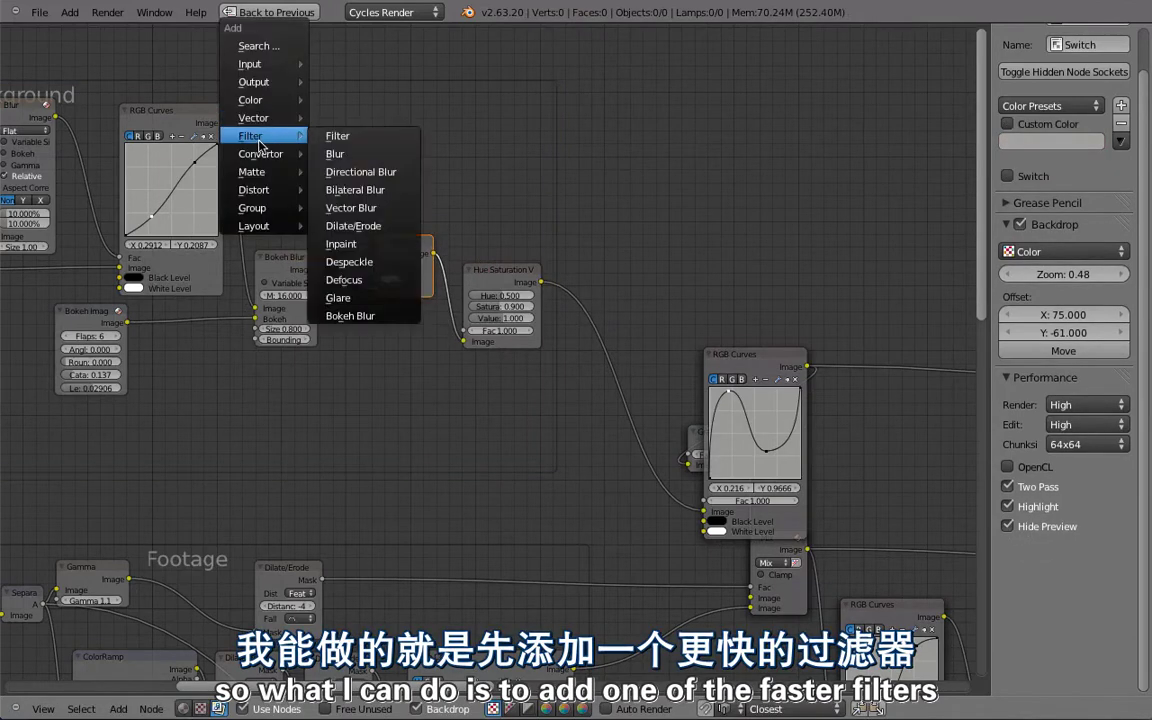
pyautogui.click(360, 153)
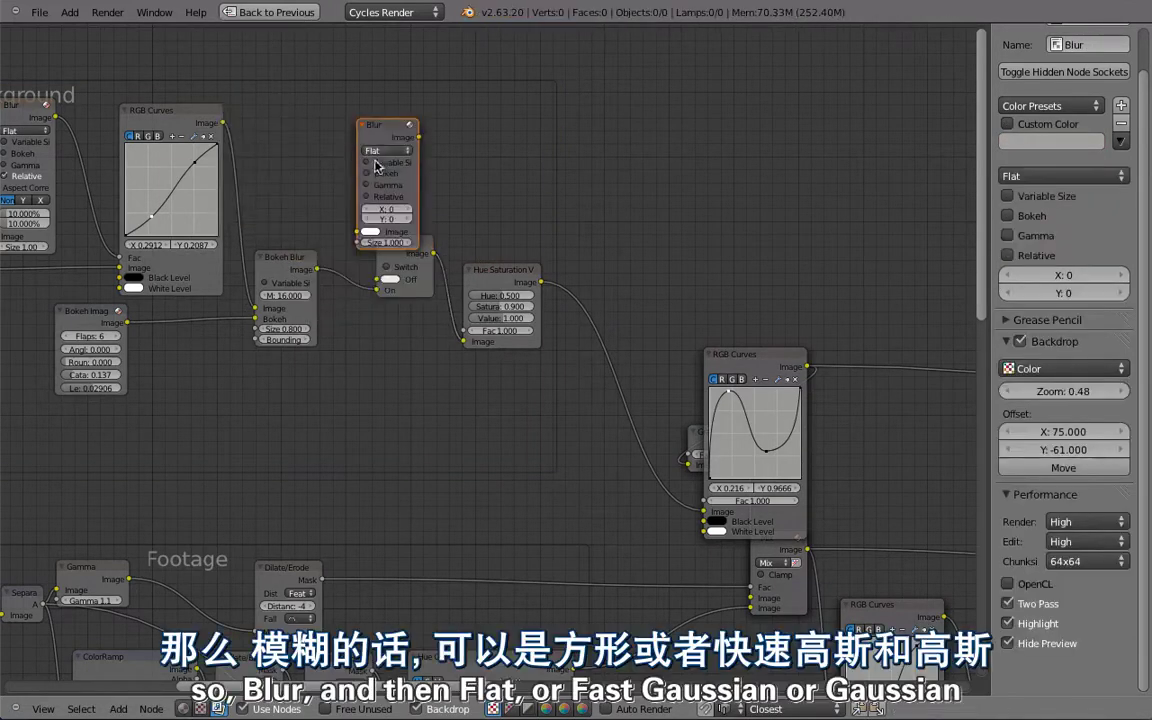
pyautogui.click(384, 162)
pyautogui.click(385, 151)
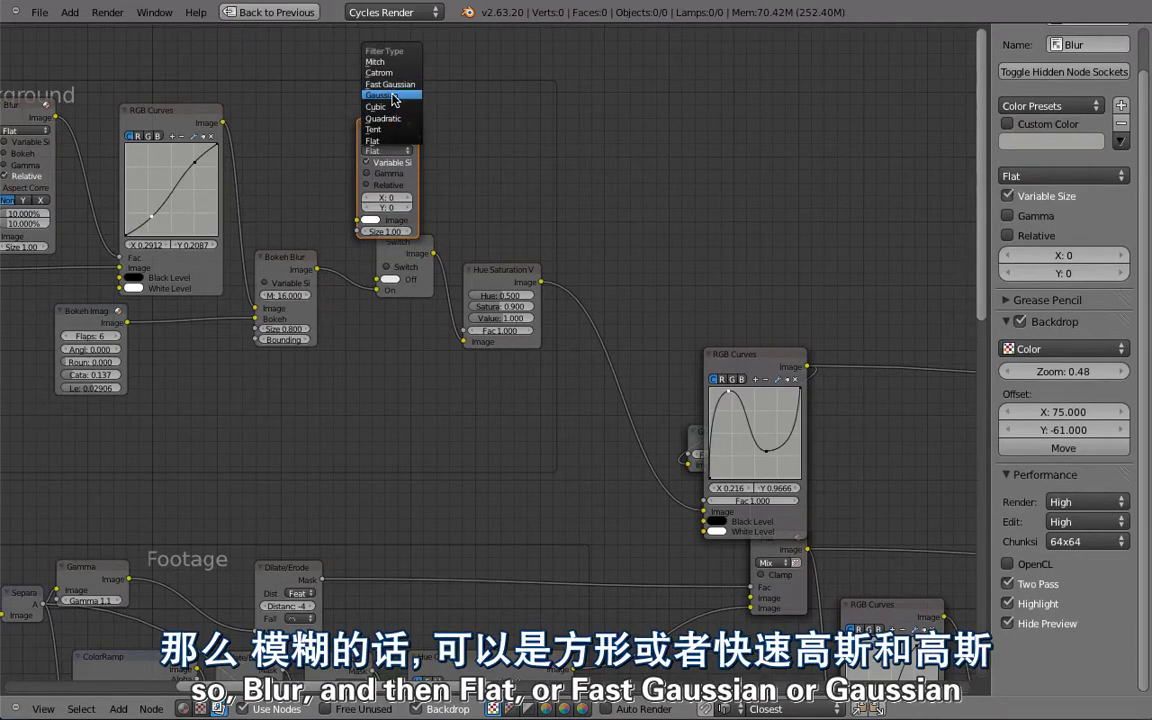
pyautogui.click(395, 96)
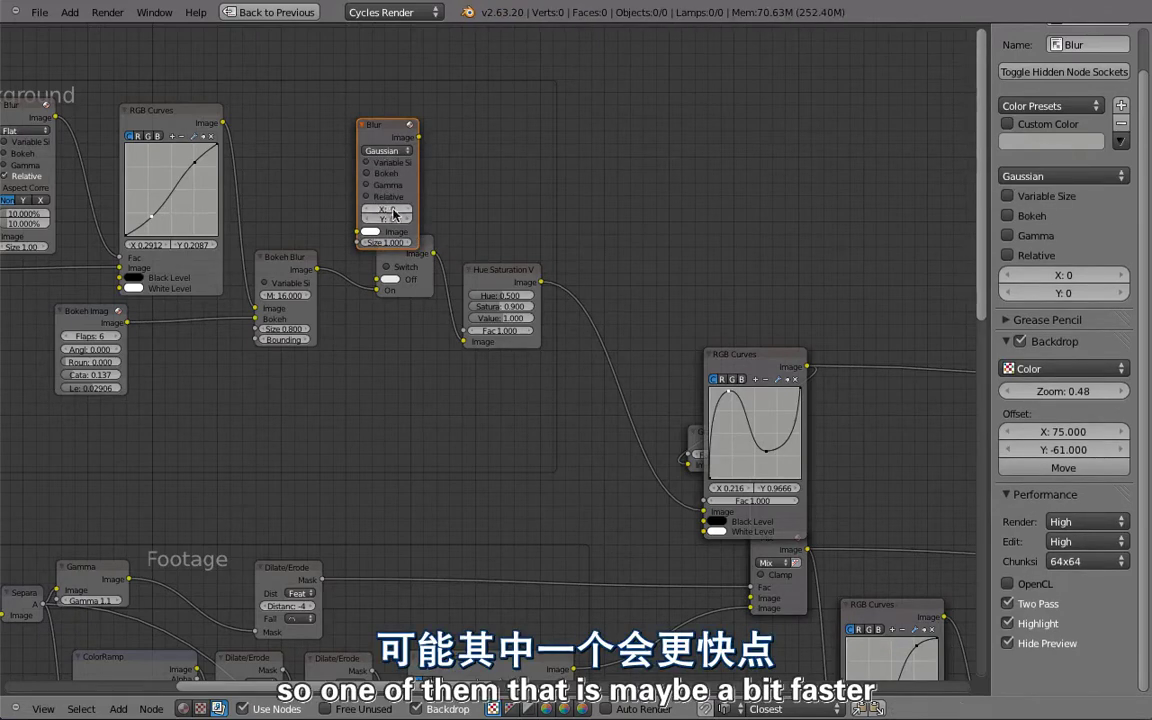
# Connect the RGB Curves image output to the Blur node's Image input and place the Blur node above Bokeh Blur.
pyautogui.scroll(5, 393, 213)
pyautogui.scroll(-1, 205, 326)
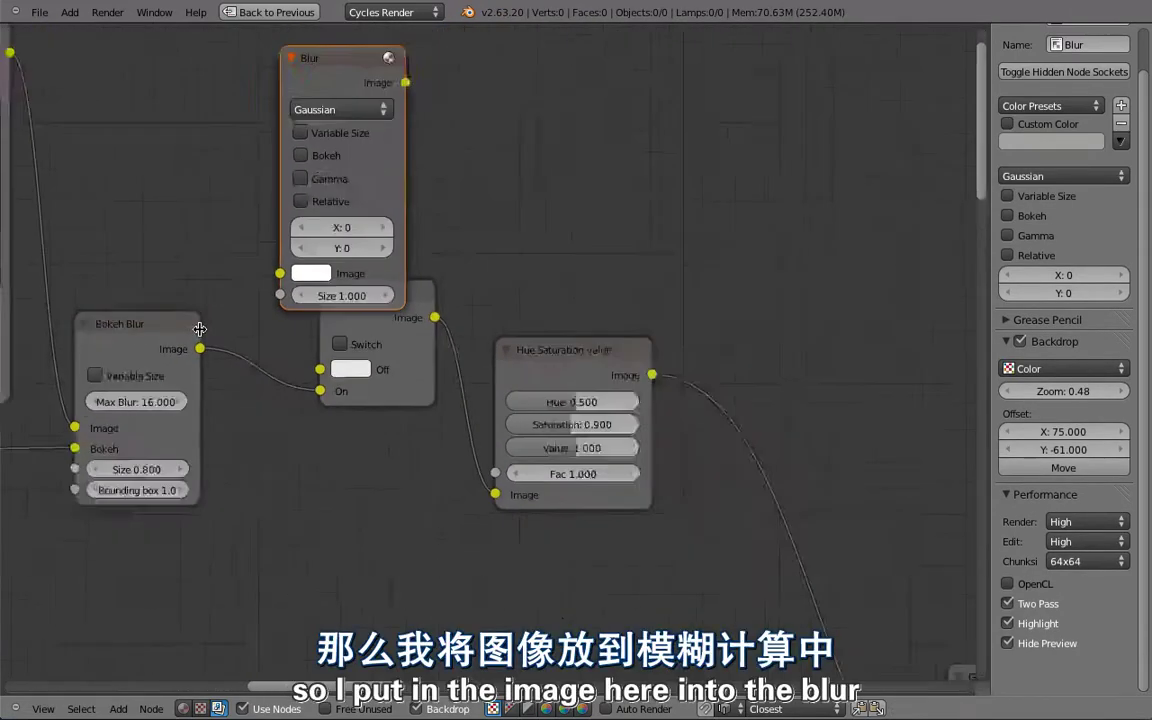
pyautogui.moveTo(200, 329); pyautogui.dragTo(322, 402, button='middle')
pyautogui.scroll(-2, 318, 395)
pyautogui.moveTo(164, 166); pyautogui.dragTo(396, 355)
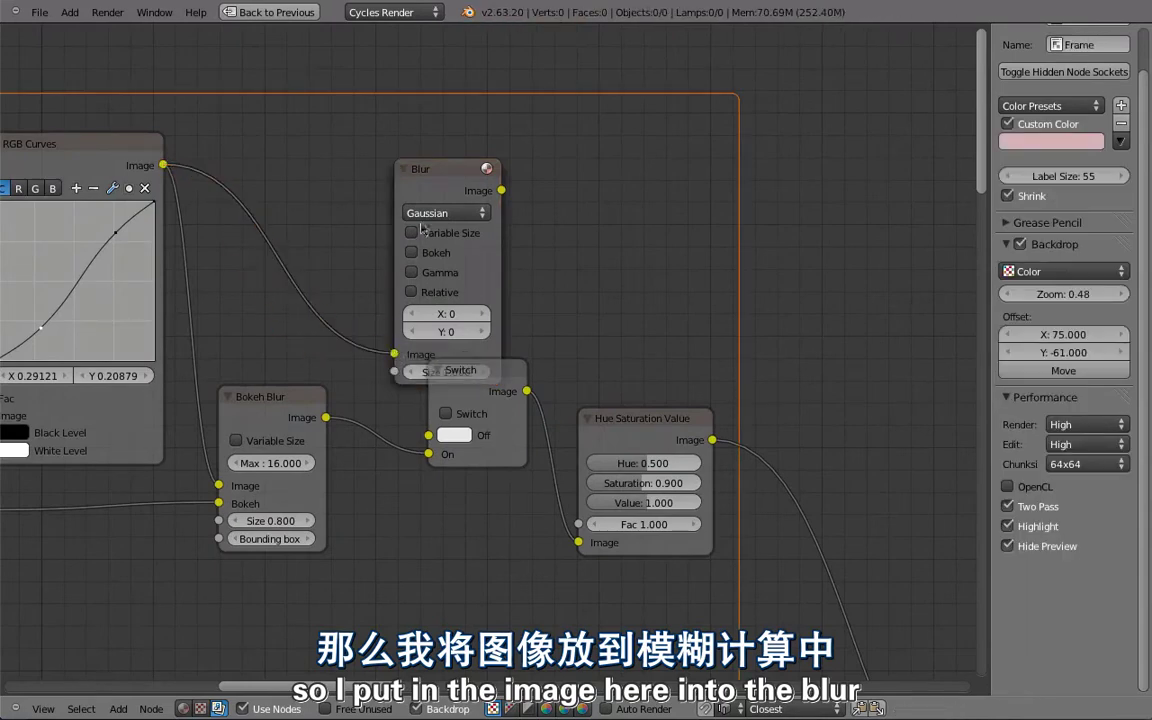
pyautogui.moveTo(440, 195); pyautogui.dragTo(322, 155)
# Make the Blur node relative with Y aspect correction and set its X and Y size to 2%.
pyautogui.click(311, 253)
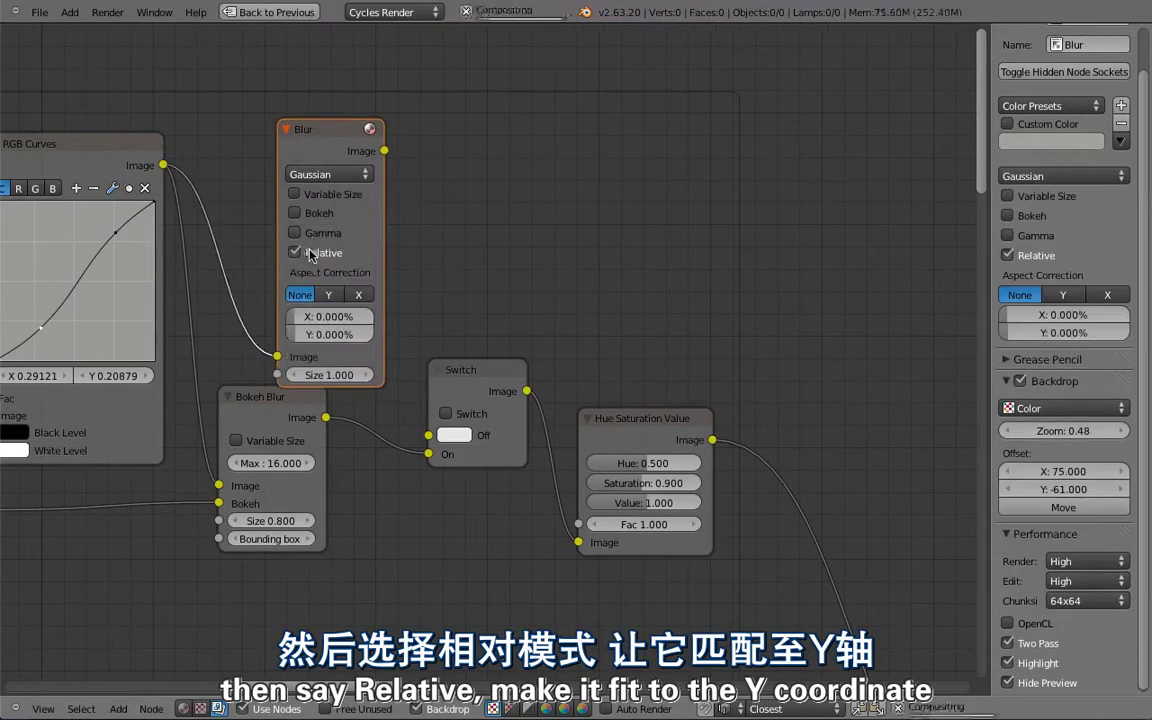
pyautogui.click(328, 294)
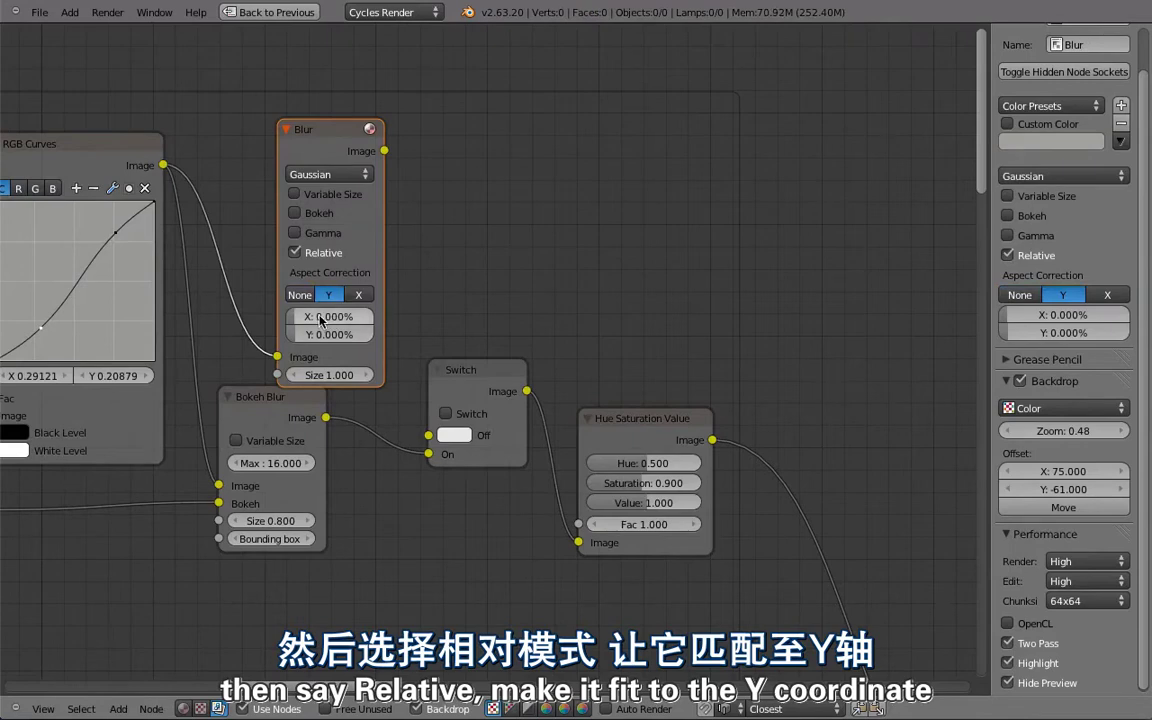
pyautogui.click(320, 318)
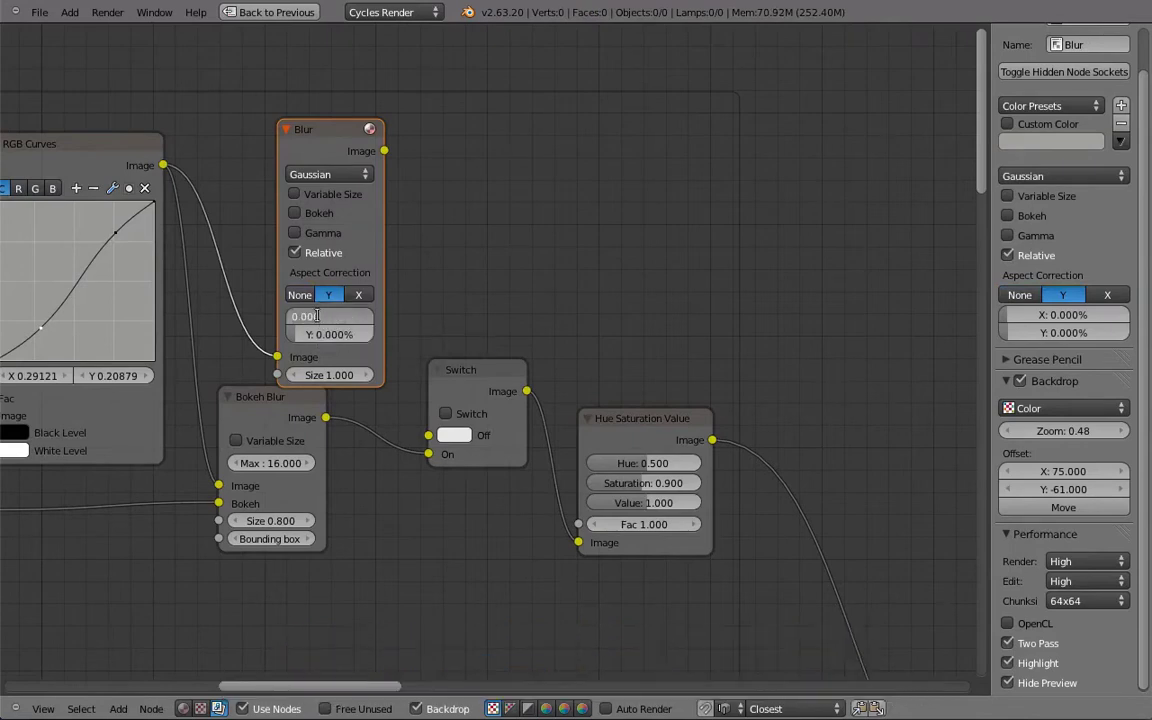
pyautogui.write('2')
pyautogui.press('Return')
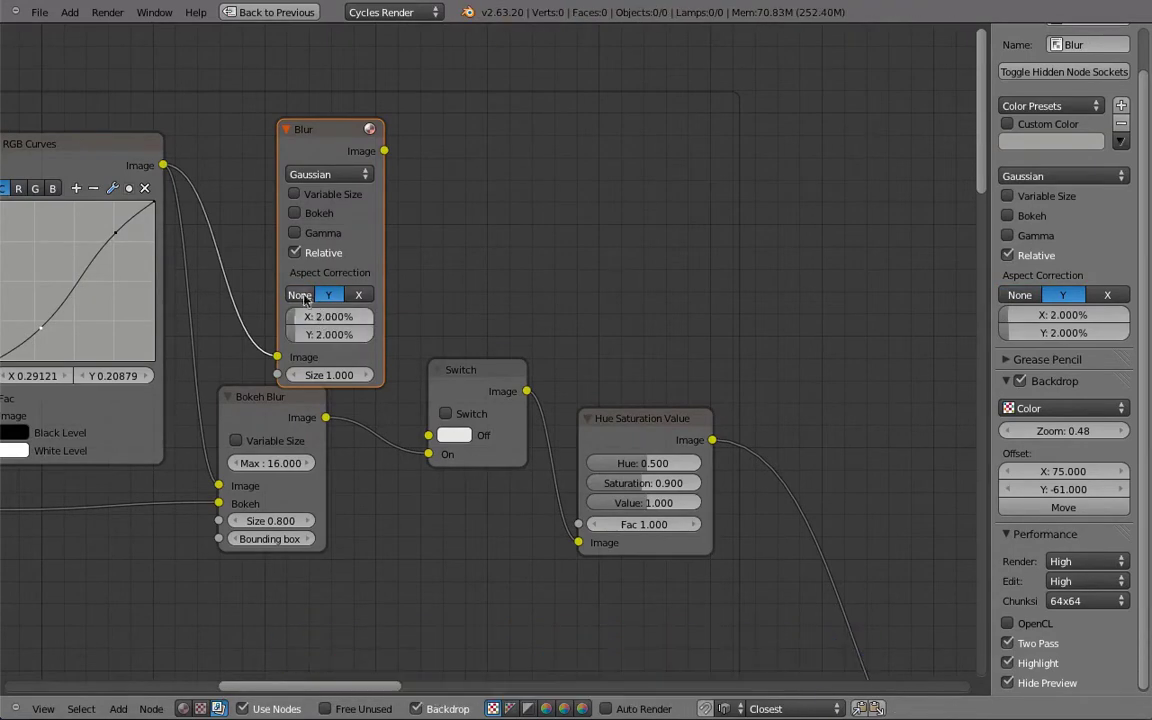
# Disable Two Pass and compare the Blur and Bokeh Blur outputs in the Viewer, ending on the Blur node.
pyautogui.keyDown('ctrl'); pyautogui.keyDown('shift'); pyautogui.click(349, 155); pyautogui.keyUp('shift'); pyautogui.keyUp('ctrl')
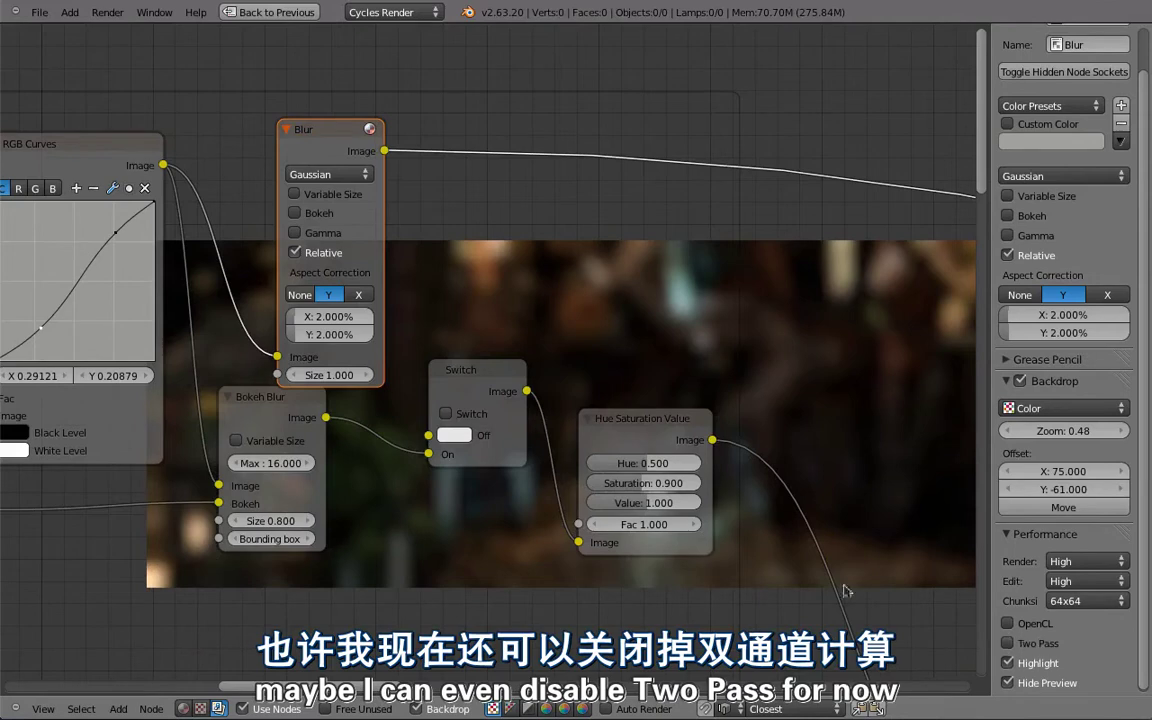
pyautogui.moveTo(325, 140); pyautogui.dragTo(288, 122)
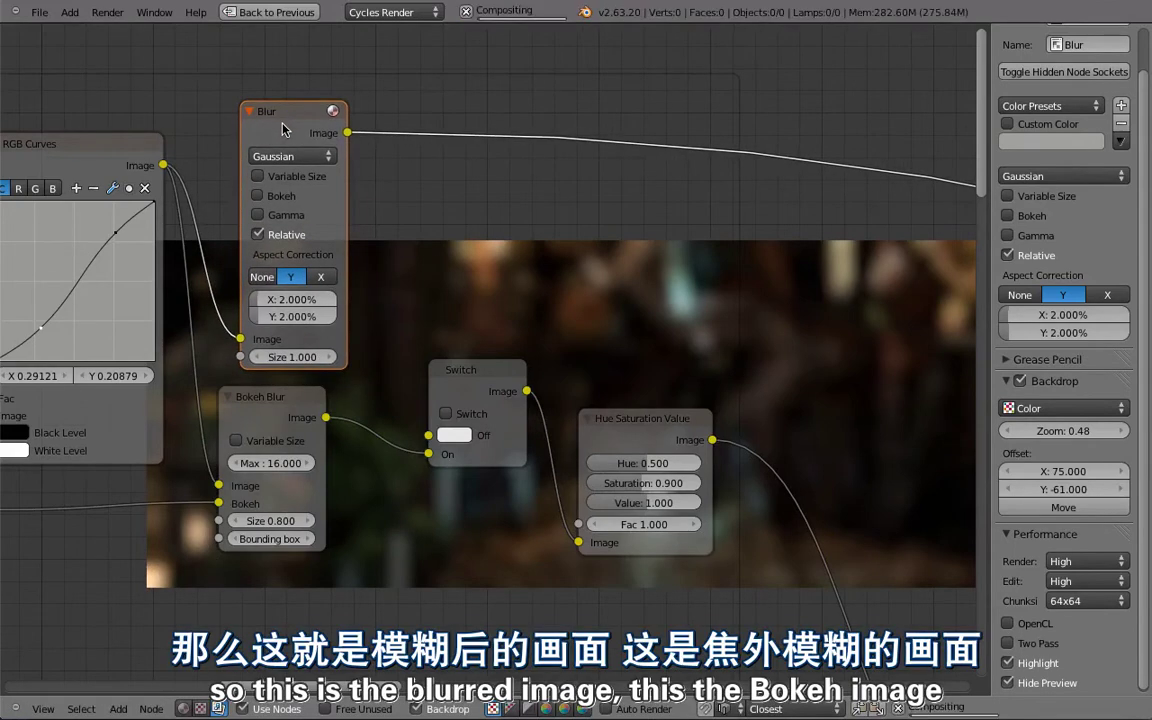
pyautogui.keyDown('ctrl'); pyautogui.keyDown('shift'); pyautogui.click(283, 407); pyautogui.keyUp('shift'); pyautogui.keyUp('ctrl')
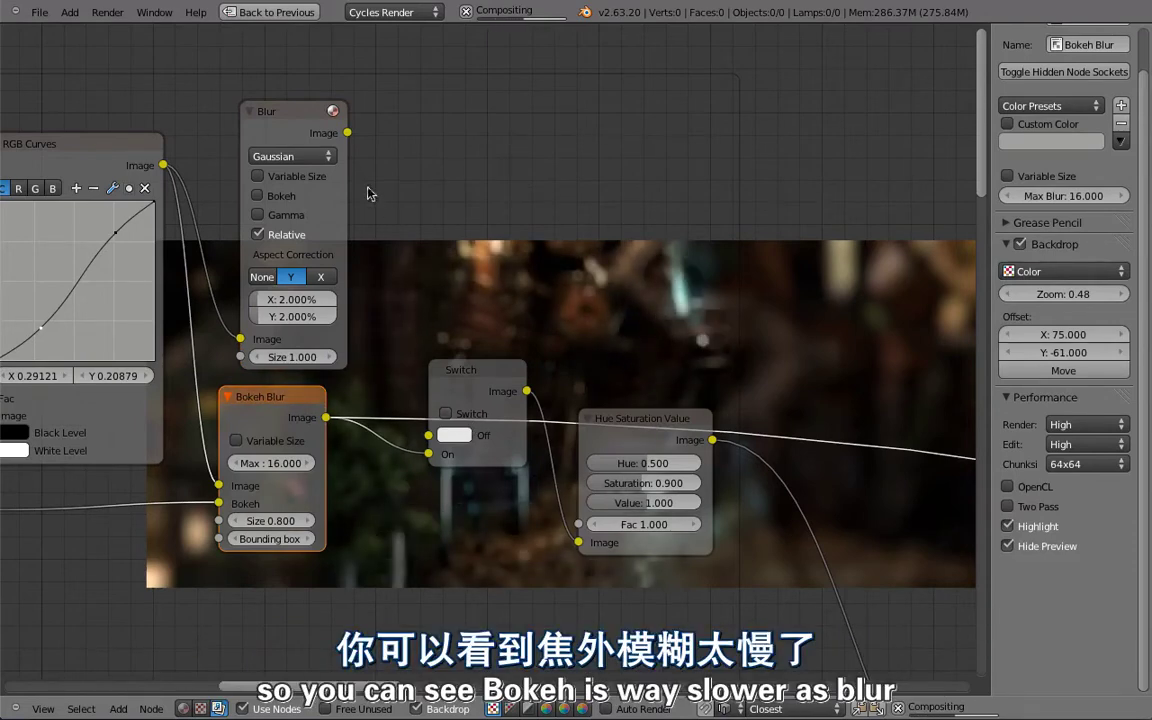
pyautogui.keyDown('ctrl'); pyautogui.keyDown('shift'); pyautogui.click(285, 125); pyautogui.keyUp('shift'); pyautogui.keyUp('ctrl')
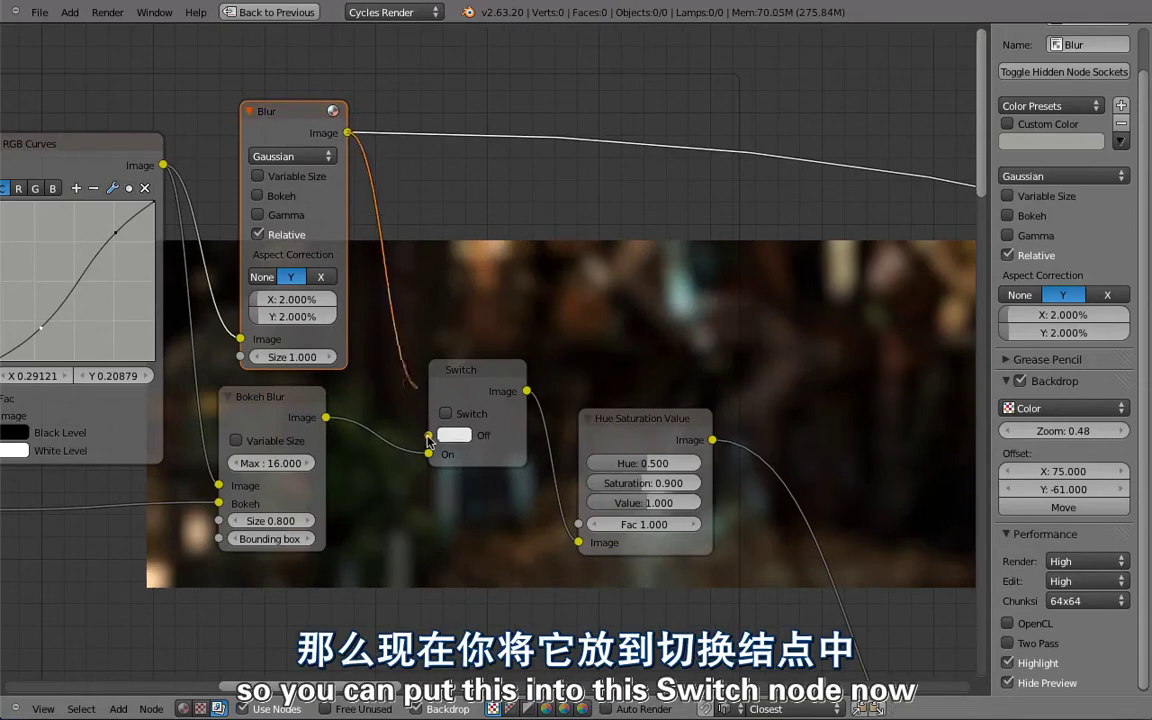
# Connect the Blur output to the Switch's Off input, and preview Hue Saturation Value and the following RGB Curves in the Viewer.
pyautogui.moveTo(428, 440); pyautogui.dragTo(428, 436)
pyautogui.keyDown('ctrl'); pyautogui.keyDown('shift'); pyautogui.click(662, 448); pyautogui.keyUp('shift'); pyautogui.keyUp('ctrl')
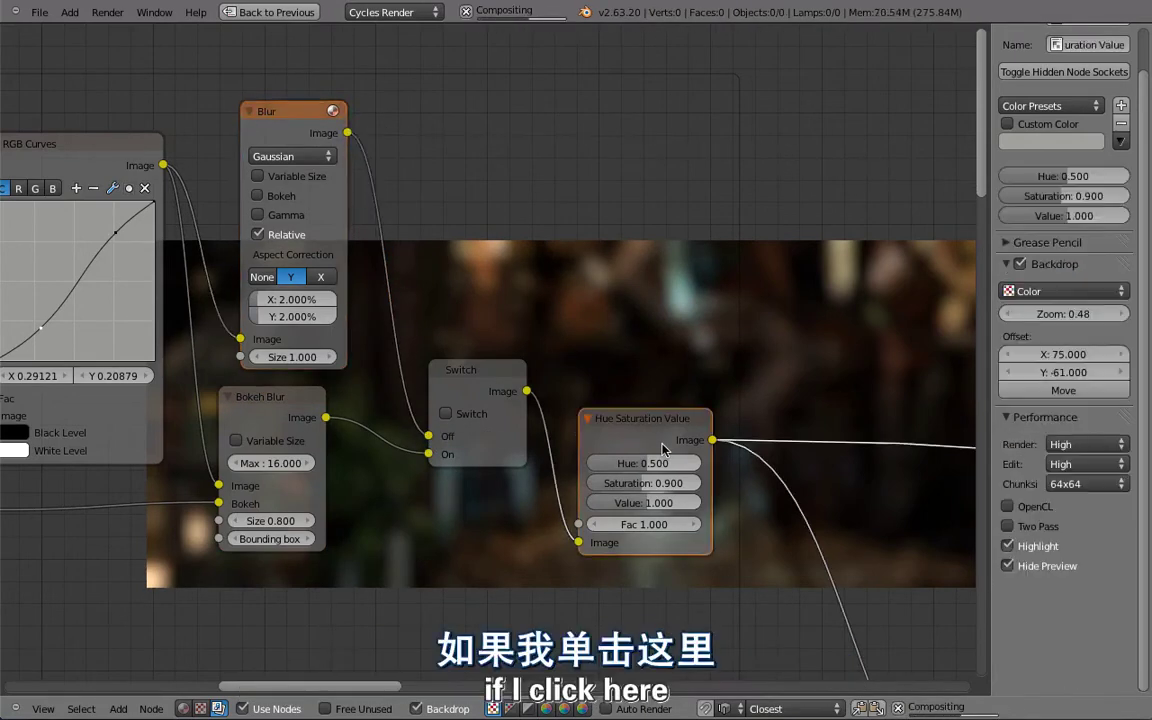
pyautogui.scroll(-6, 545, 393)
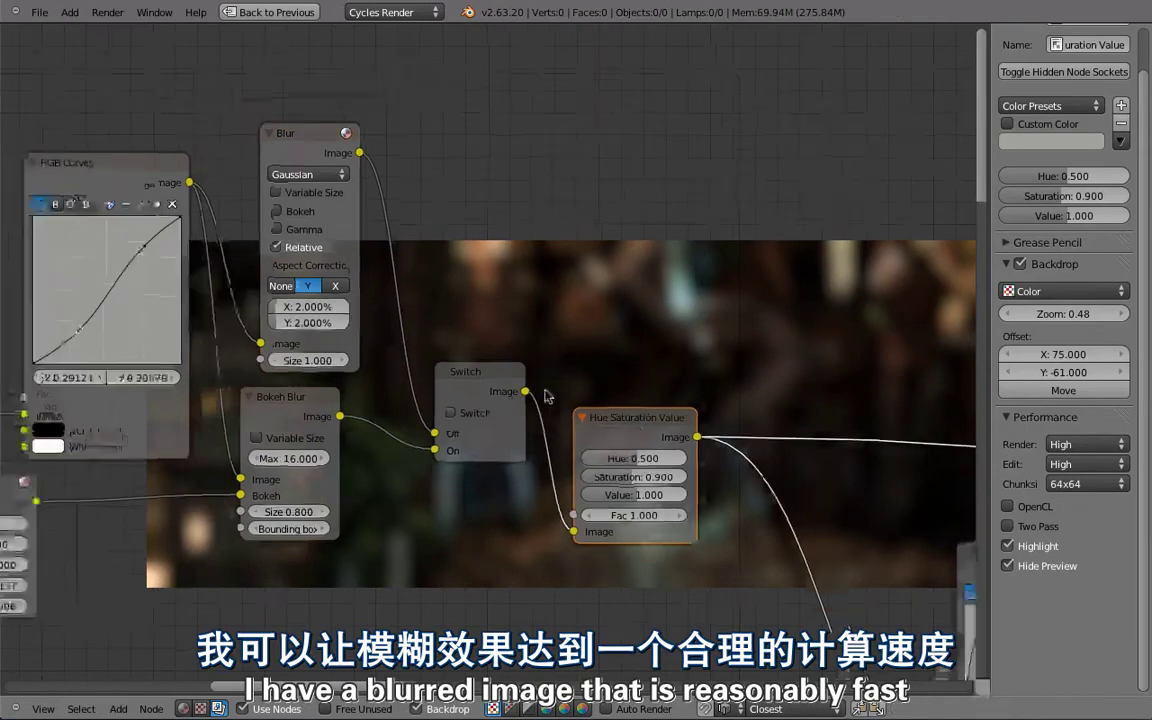
pyautogui.moveTo(570, 351); pyautogui.dragTo(505, 242, button='middle')
pyautogui.moveTo(804, 385); pyautogui.dragTo(643, 376)
pyautogui.keyDown('ctrl'); pyautogui.keyDown('shift'); pyautogui.click(643, 376); pyautogui.keyUp('shift'); pyautogui.keyUp('ctrl')
# Send the Fast Vignette output at the end of the node tree to the Viewer.
pyautogui.moveTo(644, 341); pyautogui.dragTo(390, 212, button='middle')
pyautogui.scroll(-2, 712, 447)
pyautogui.scroll(-5, 666, 458)
pyautogui.moveTo(666, 458); pyautogui.dragTo(458, 396, button='middle')
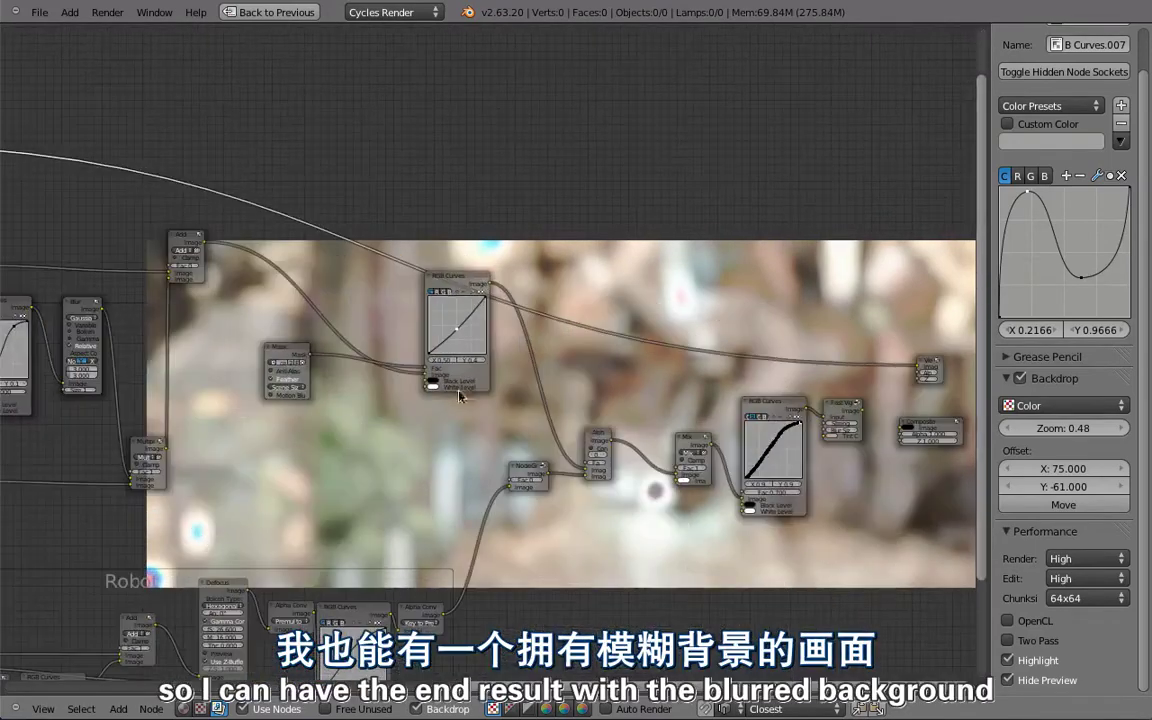
pyautogui.keyDown('ctrl'); pyautogui.keyDown('shift'); pyautogui.click(837, 407); pyautogui.keyUp('shift'); pyautogui.keyUp('ctrl')
# Delete the demo Mix node between AlphaOver and RGB Curves while keeping the two nodes connected.
pyautogui.moveTo(308, 261); pyautogui.dragTo(661, 434, button='middle')
pyautogui.scroll(2, 600, 415)
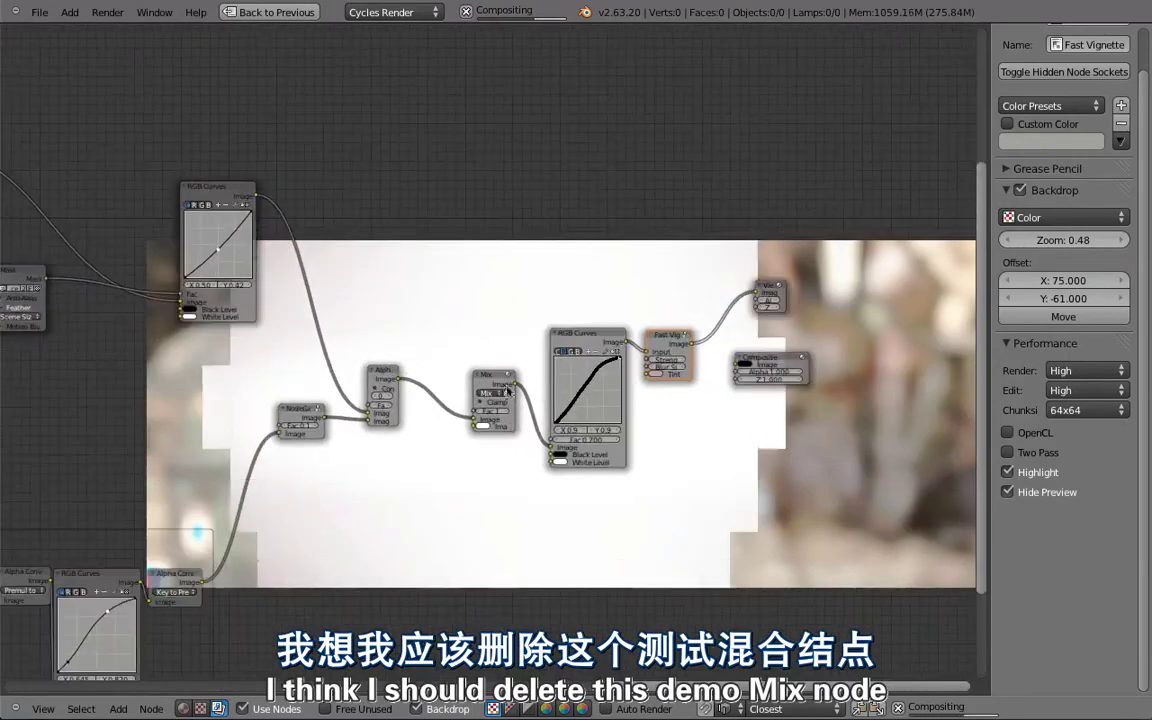
pyautogui.click(487, 382)
pyautogui.hotkey('ctrl', 'x')
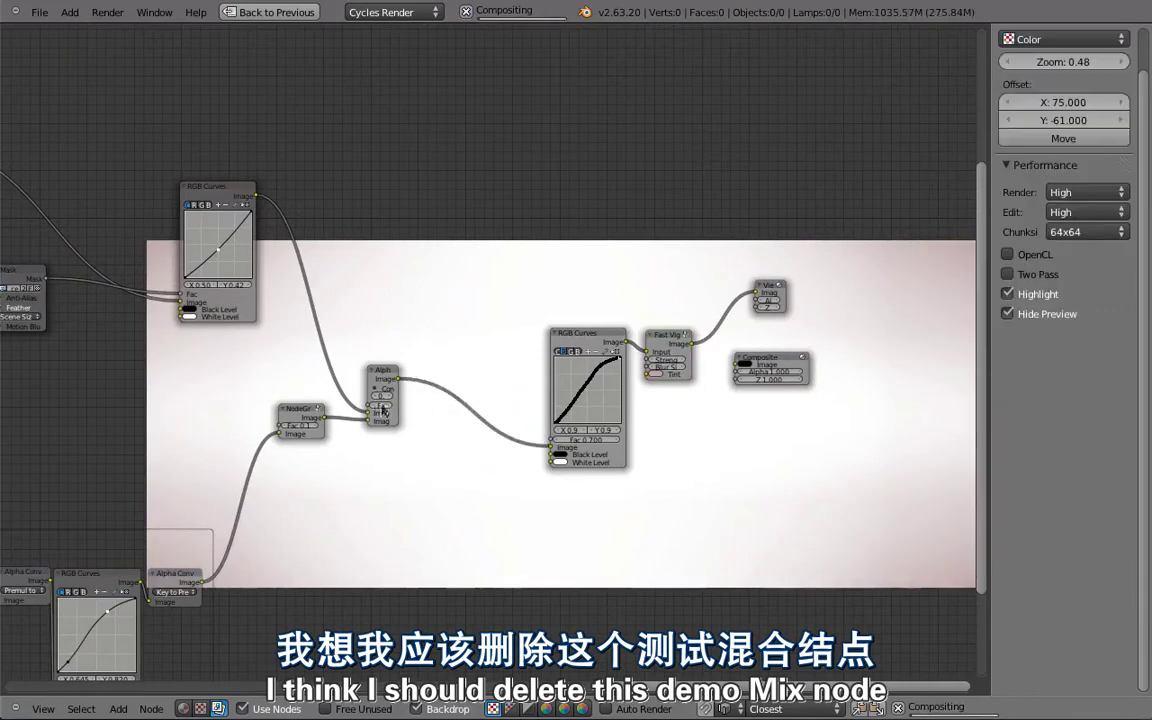
# Enable the Switch option on the Switch node in the Background frame so the Bokeh Blur input is used.
pyautogui.moveTo(386, 415); pyautogui.dragTo(876, 563, button='middle')
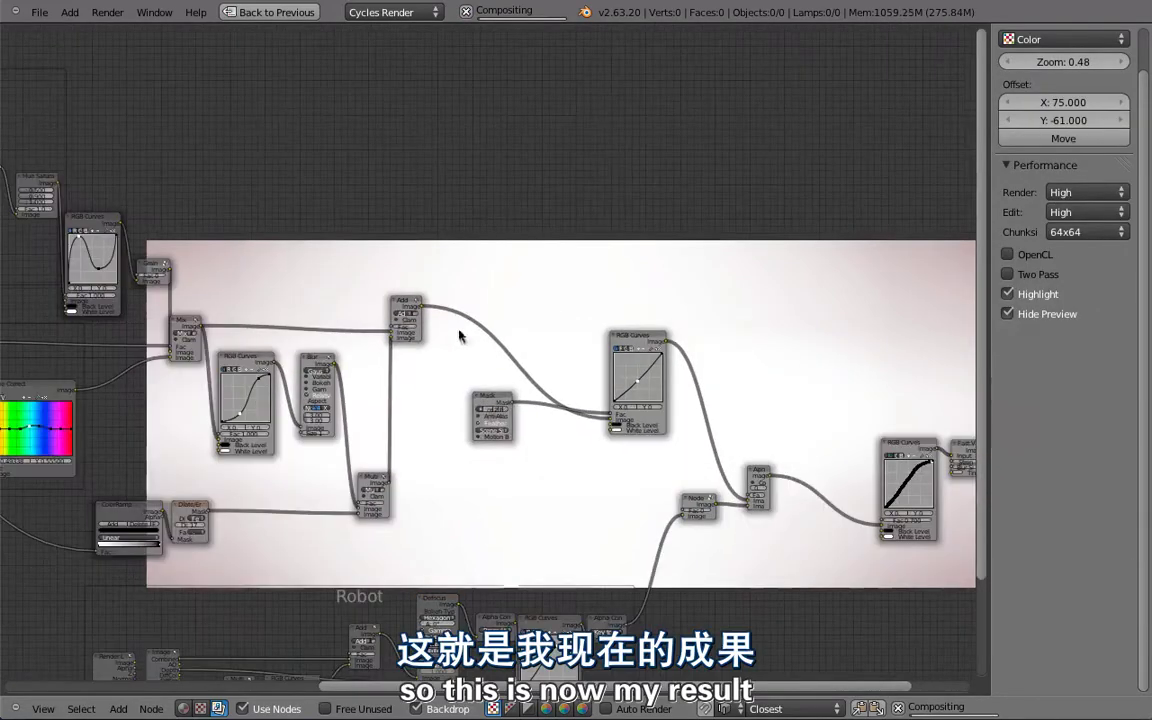
pyautogui.moveTo(463, 334); pyautogui.dragTo(506, 425, button='middle')
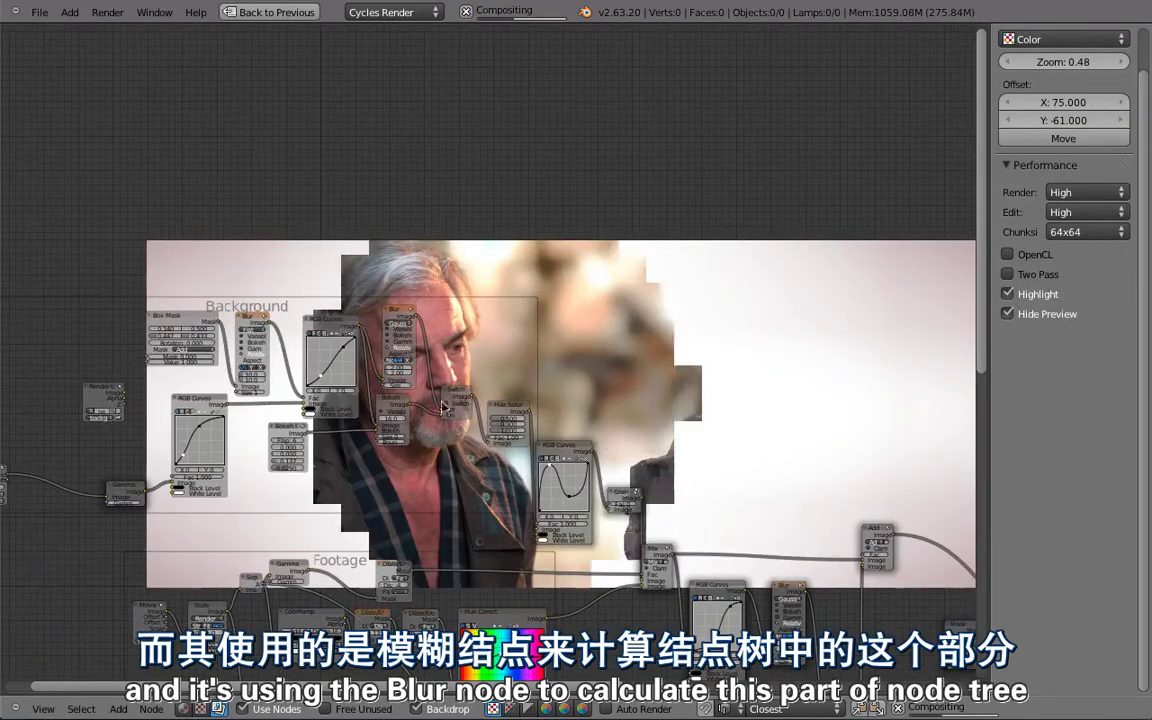
pyautogui.scroll(4, 432, 345)
pyautogui.moveTo(360, 254); pyautogui.dragTo(355, 250)
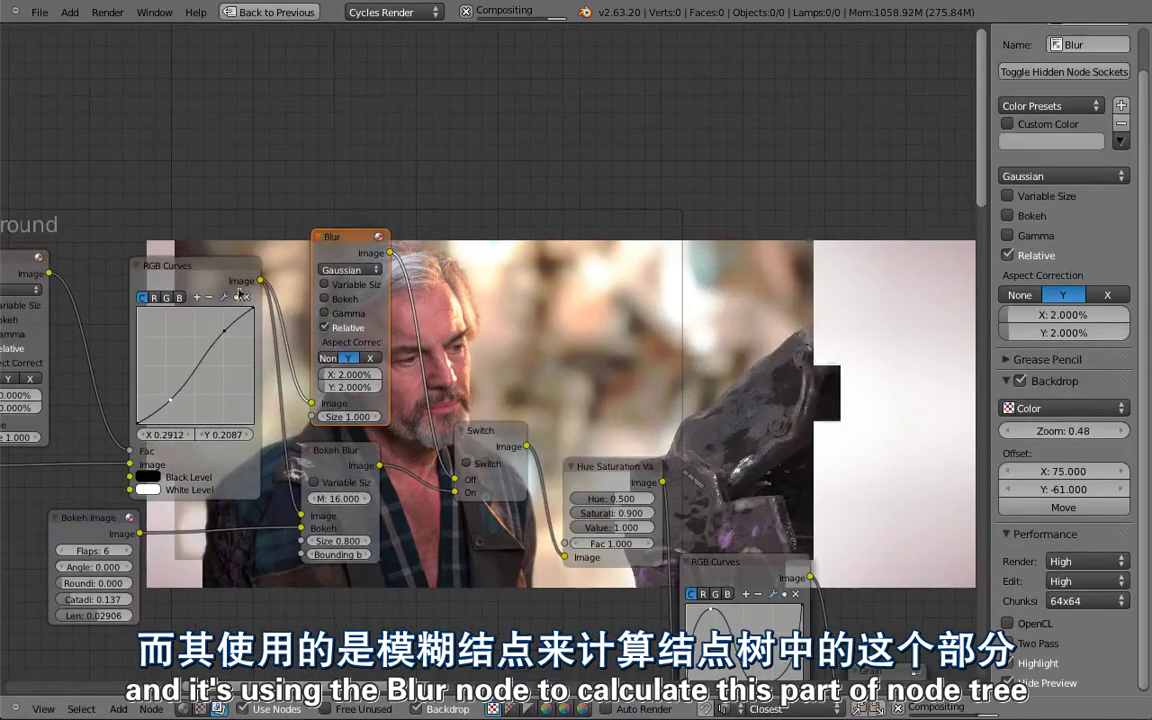
pyautogui.click(467, 464)
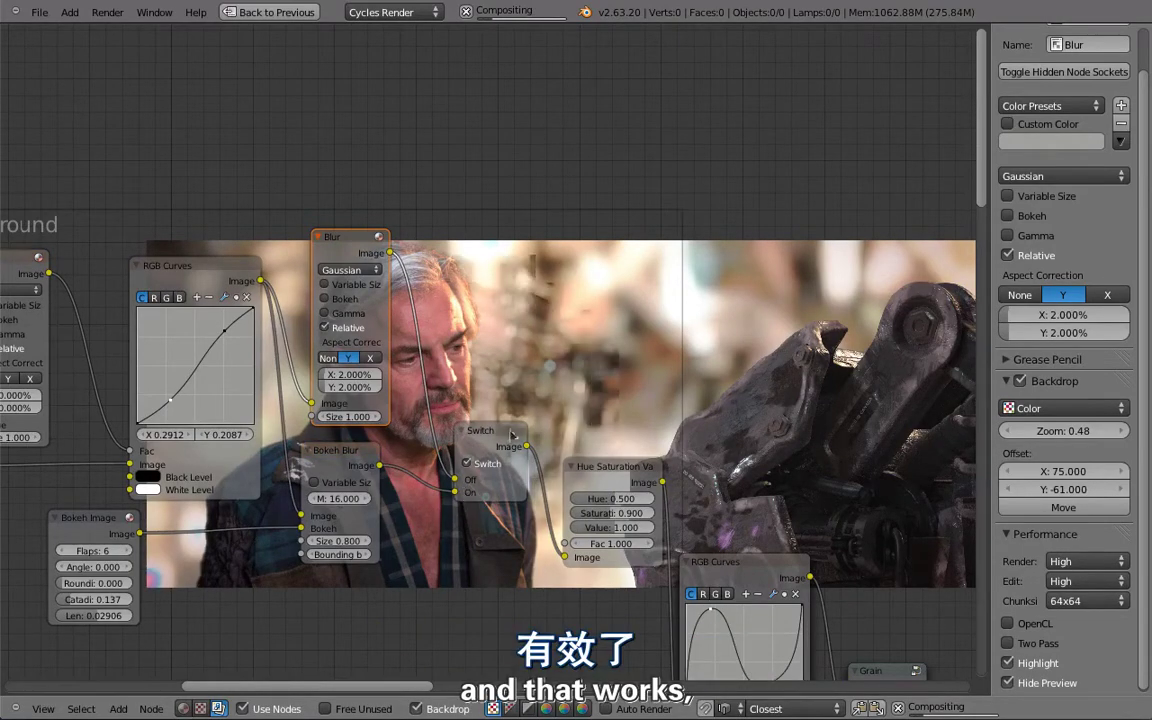
pyautogui.scroll(-3, 524, 410)
pyautogui.scroll(-4, 524, 410)
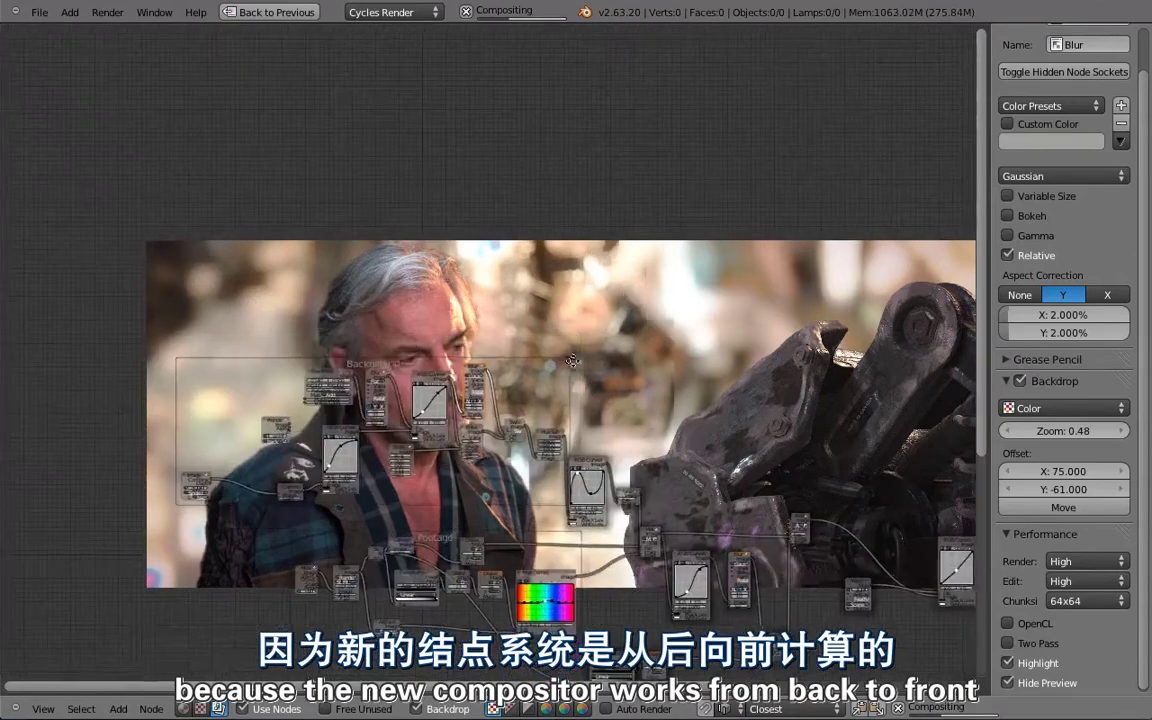
pyautogui.scroll(-2, 779, 405)
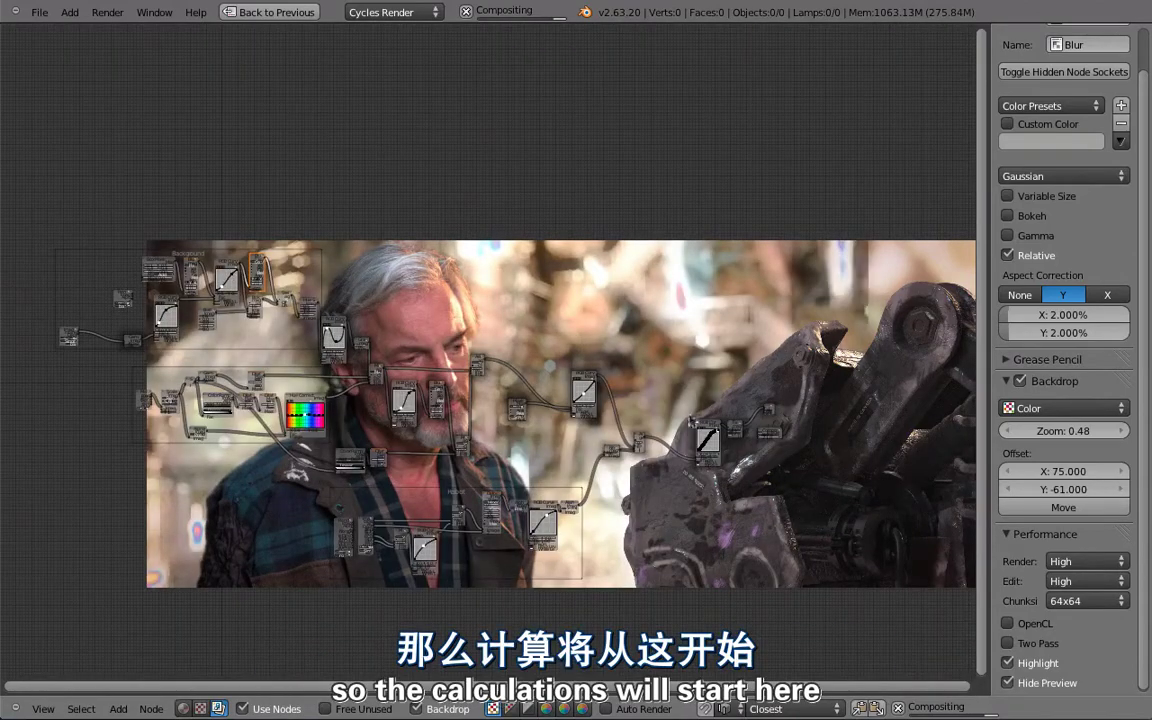
pyautogui.scroll(3, 742, 422)
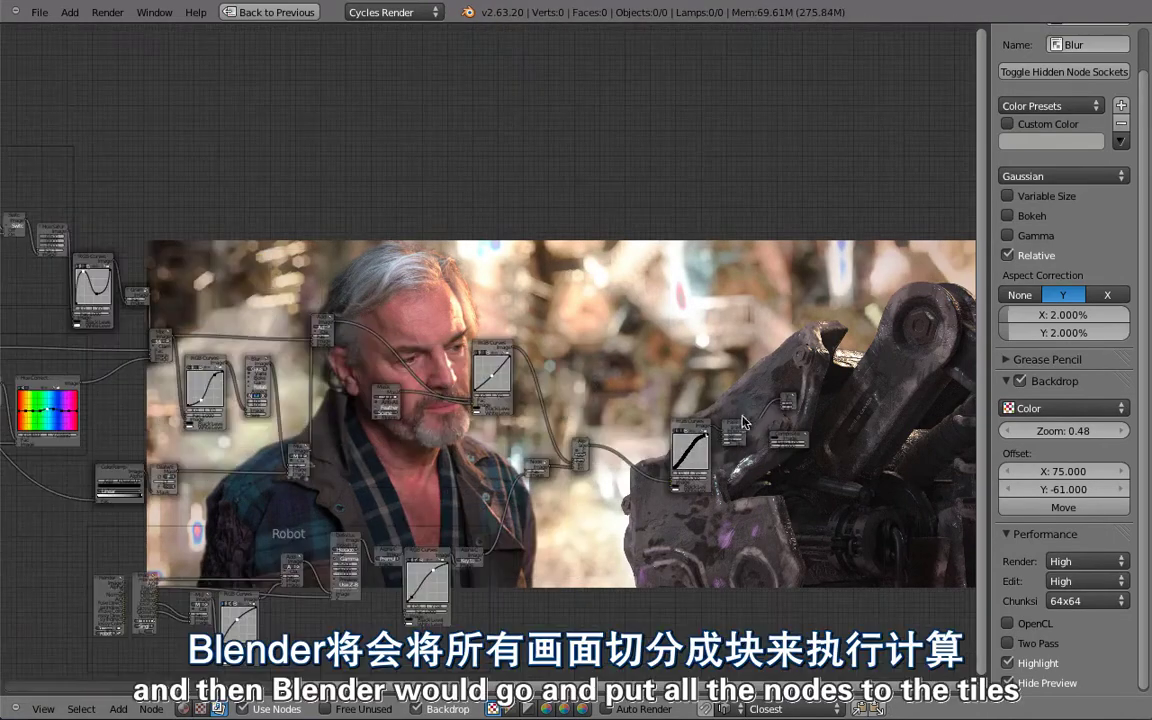
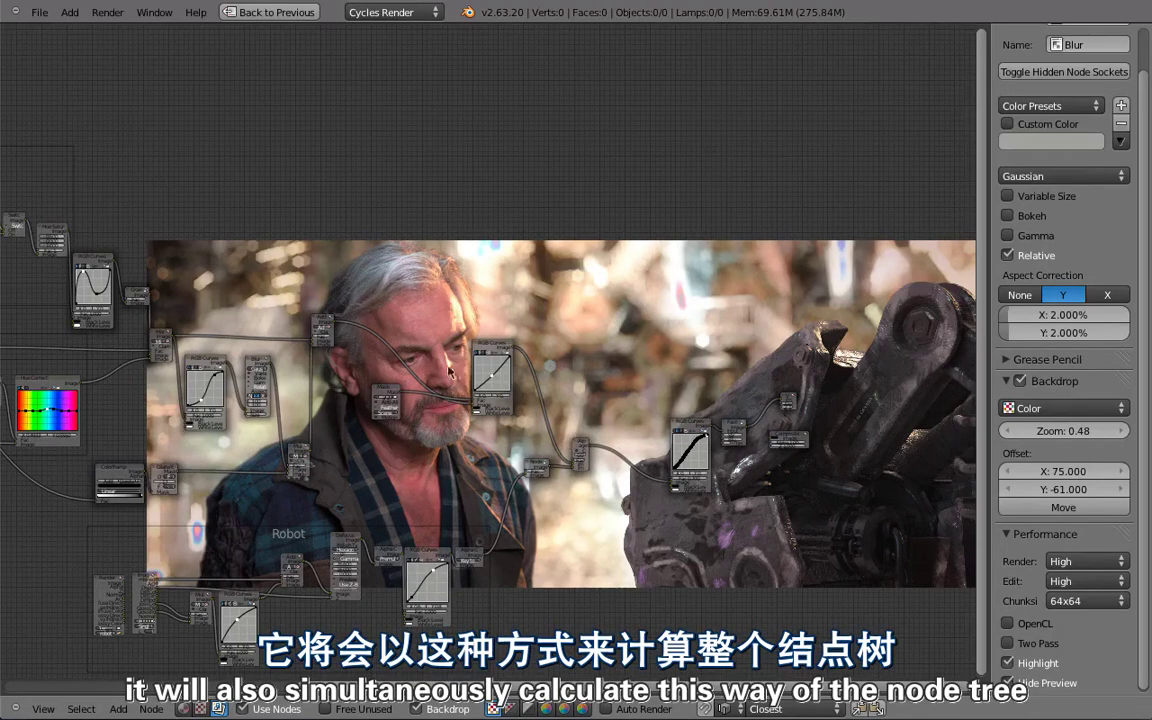
# Examine the Switch node in the Background frame together with its Blur and Bokeh Blur inputs.
pyautogui.scroll(5, 350, 360)
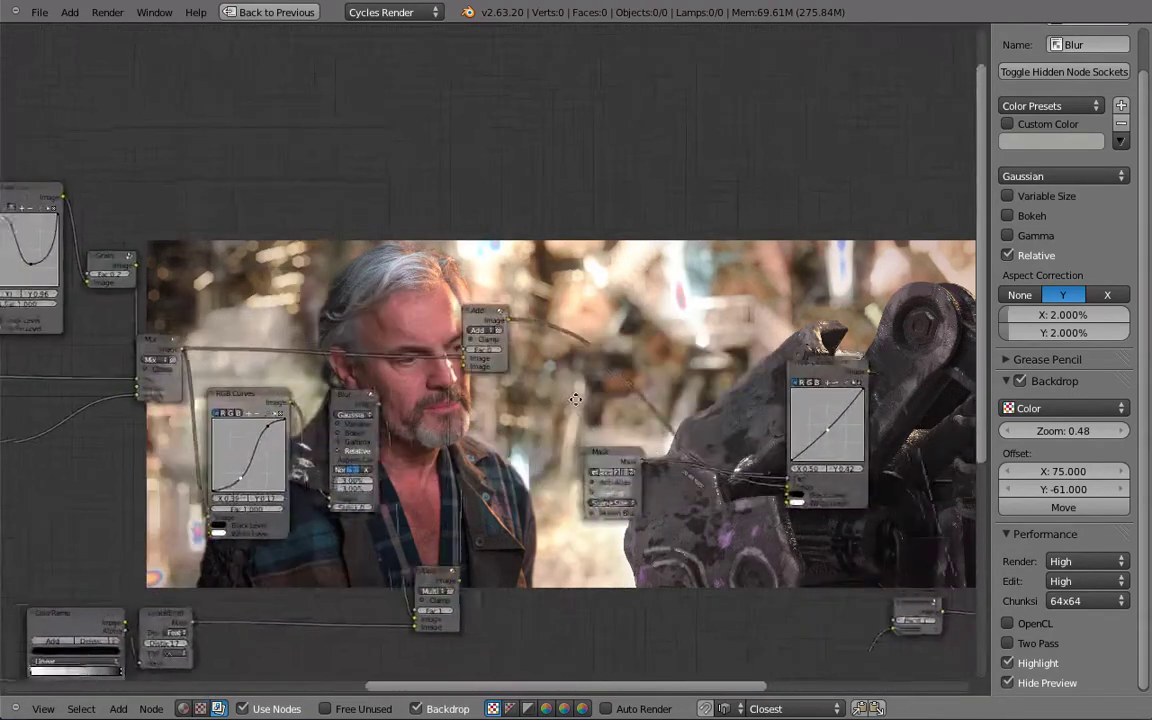
pyautogui.scroll(4, 399, 303)
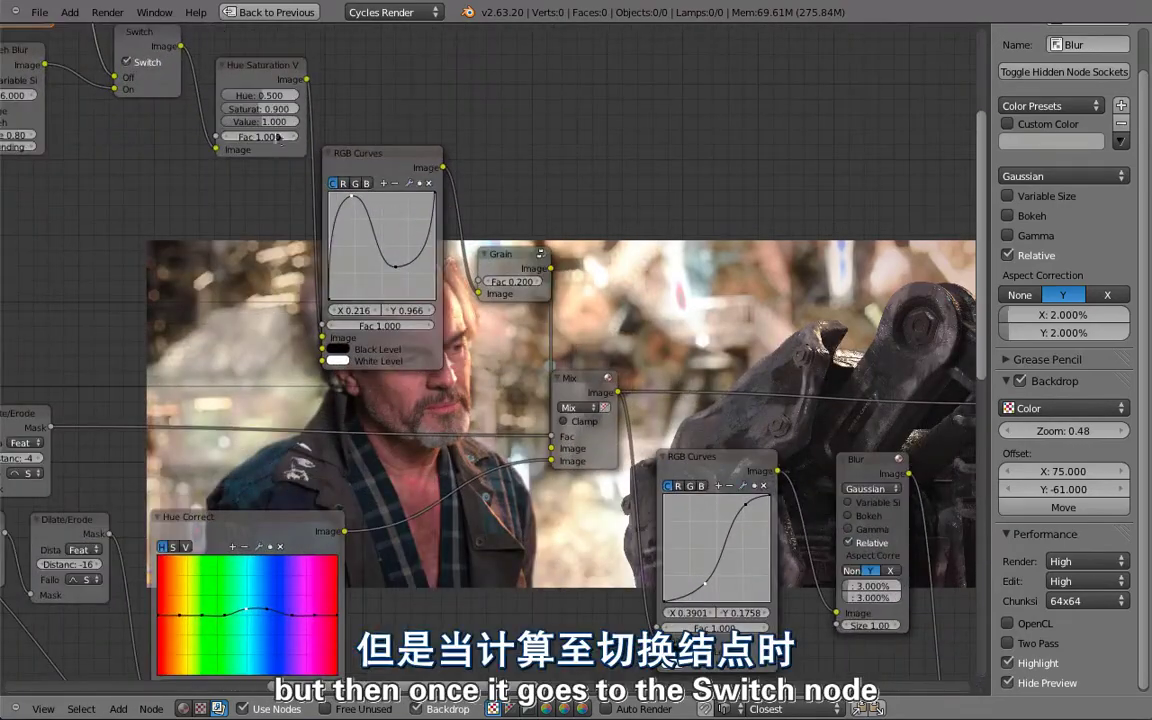
pyautogui.moveTo(220, 158); pyautogui.dragTo(660, 499, button='middle')
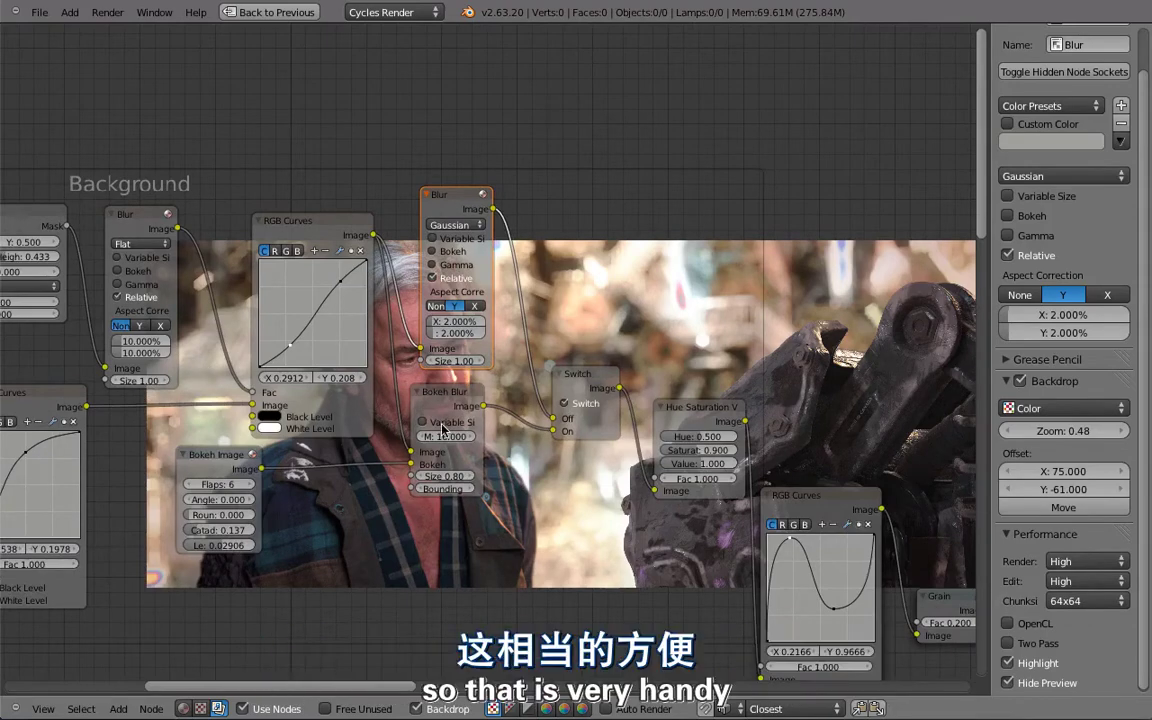
pyautogui.scroll(-5, 630, 394)
pyautogui.scroll(-5, 604, 381)
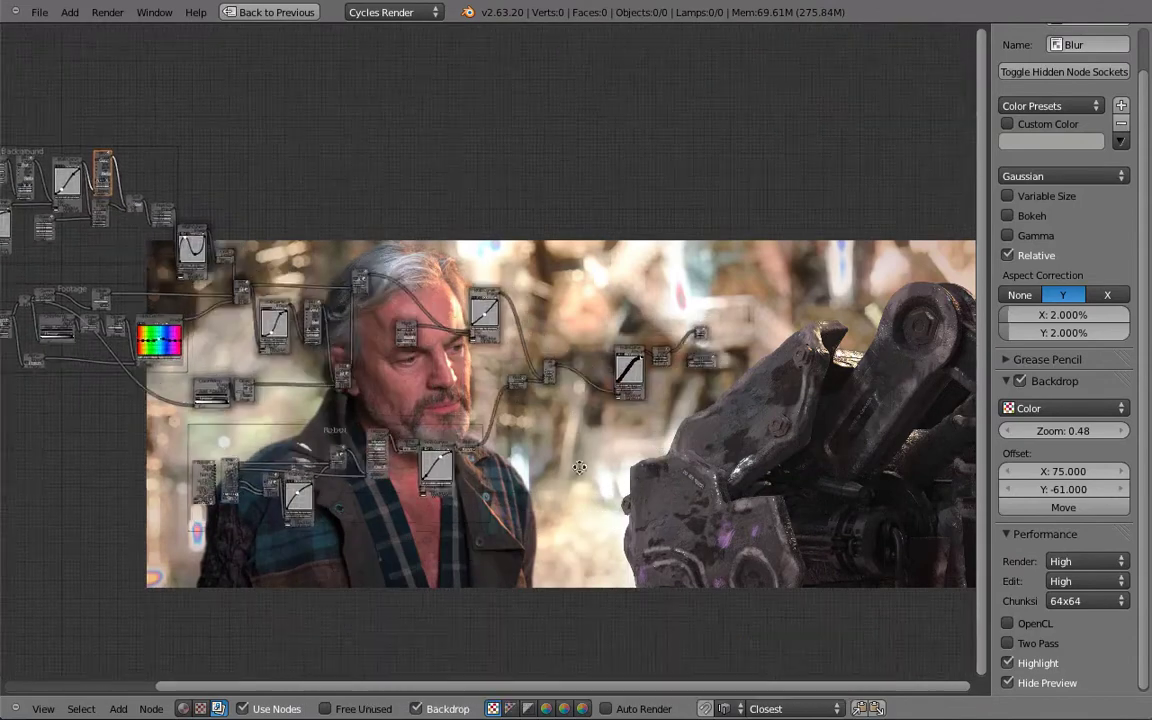
# Add a second Switch node in the empty area beside the Robot frame.
pyautogui.moveTo(496, 471); pyautogui.dragTo(446, 431, button='middle')
pyautogui.hotkey('shift', 'a')
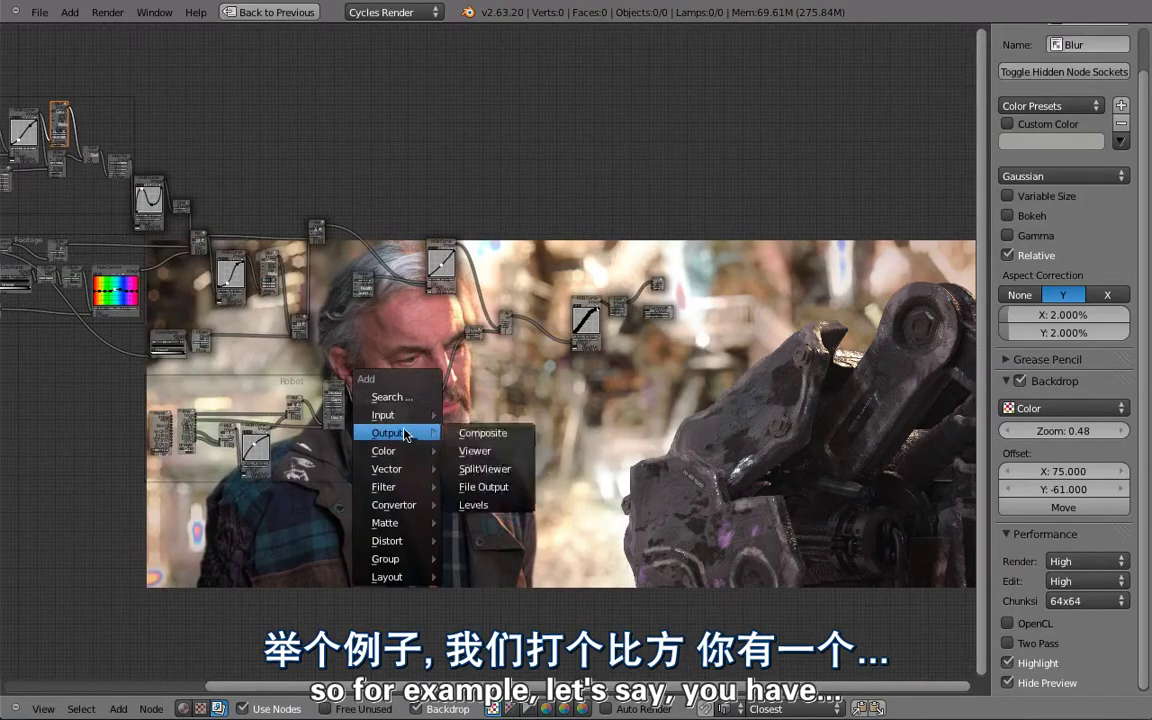
pyautogui.moveTo(383, 416)
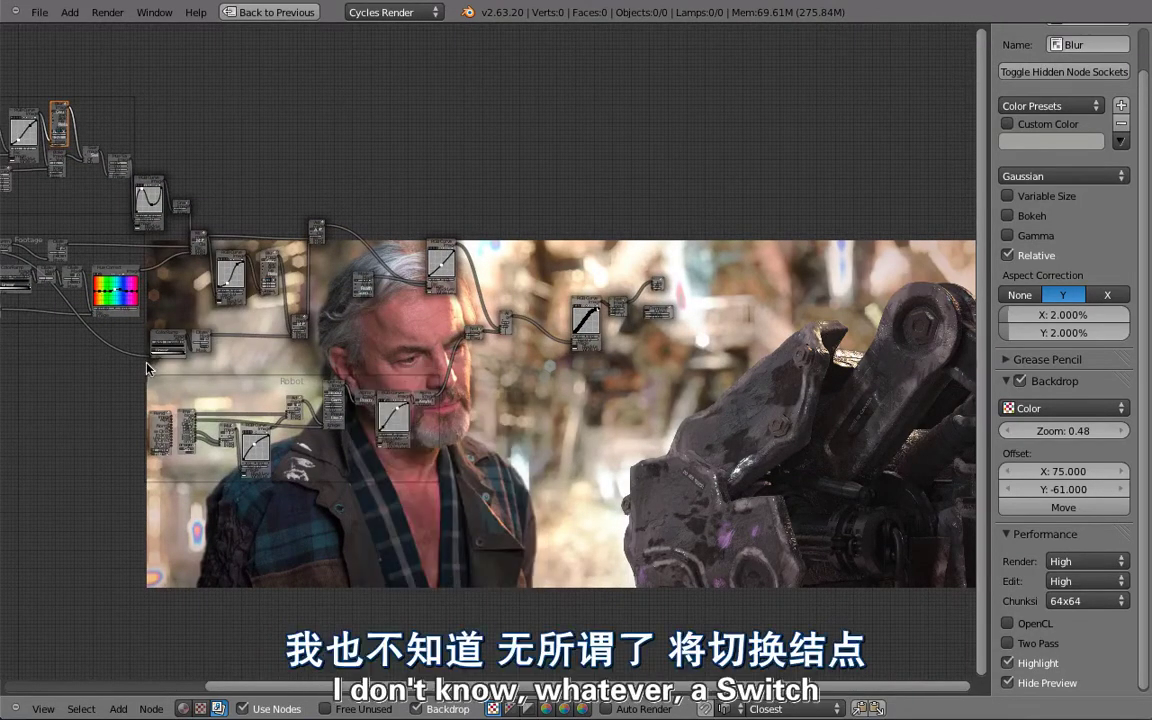
pyautogui.moveTo(42, 273); pyautogui.dragTo(404, 358, button='middle')
pyautogui.moveTo(790, 598); pyautogui.dragTo(620, 495, button='middle')
pyautogui.scroll(2, 622, 497)
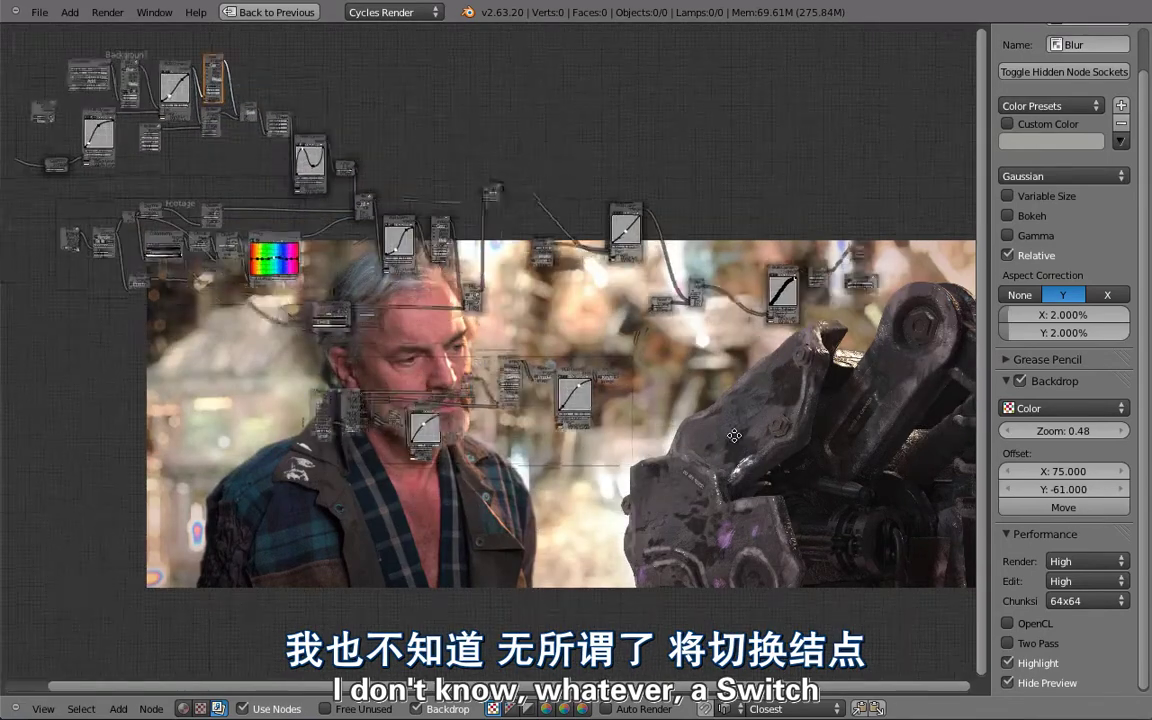
pyautogui.hotkey('shift', 'a')
pyautogui.moveTo(677, 514)
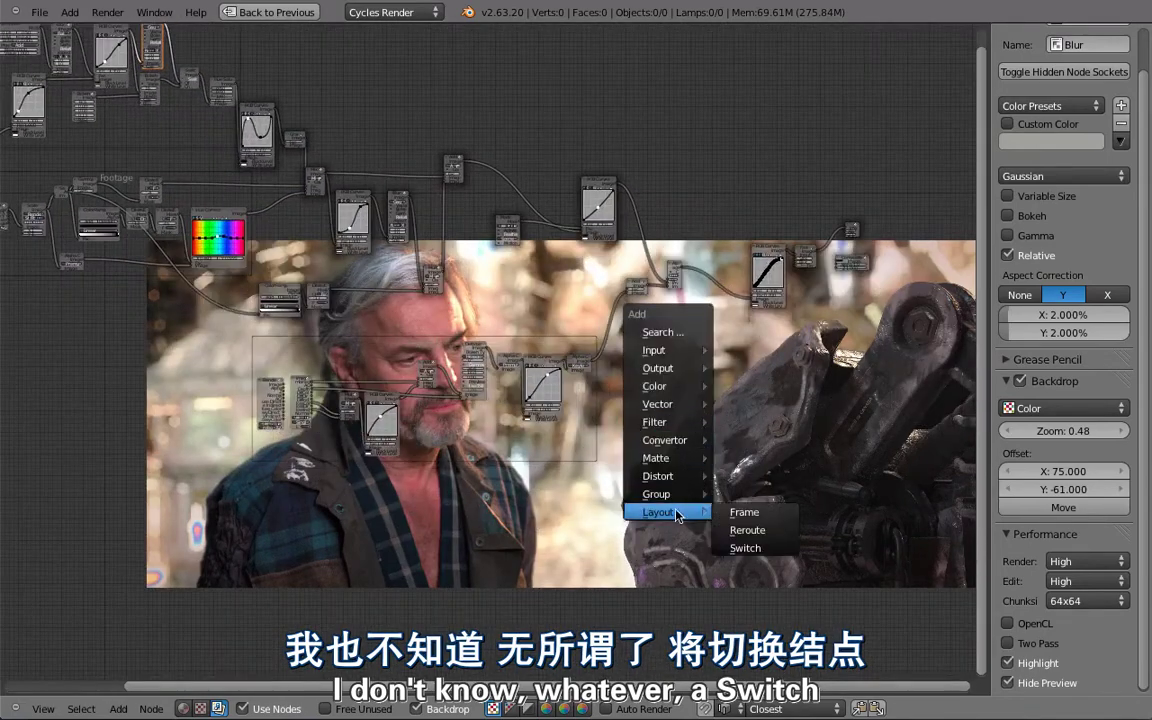
pyautogui.click(745, 548)
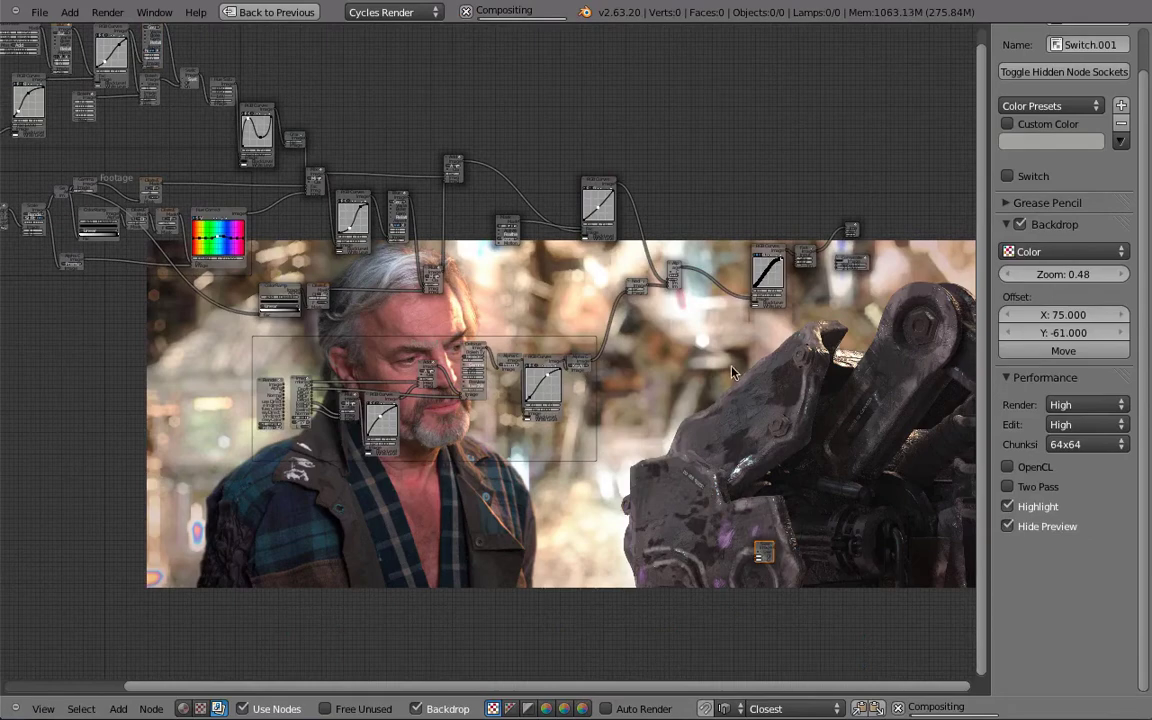
# Insert the new Switch node into the link between AlphaOver and the final RGB Curves node.
pyautogui.scroll(1, 765, 557)
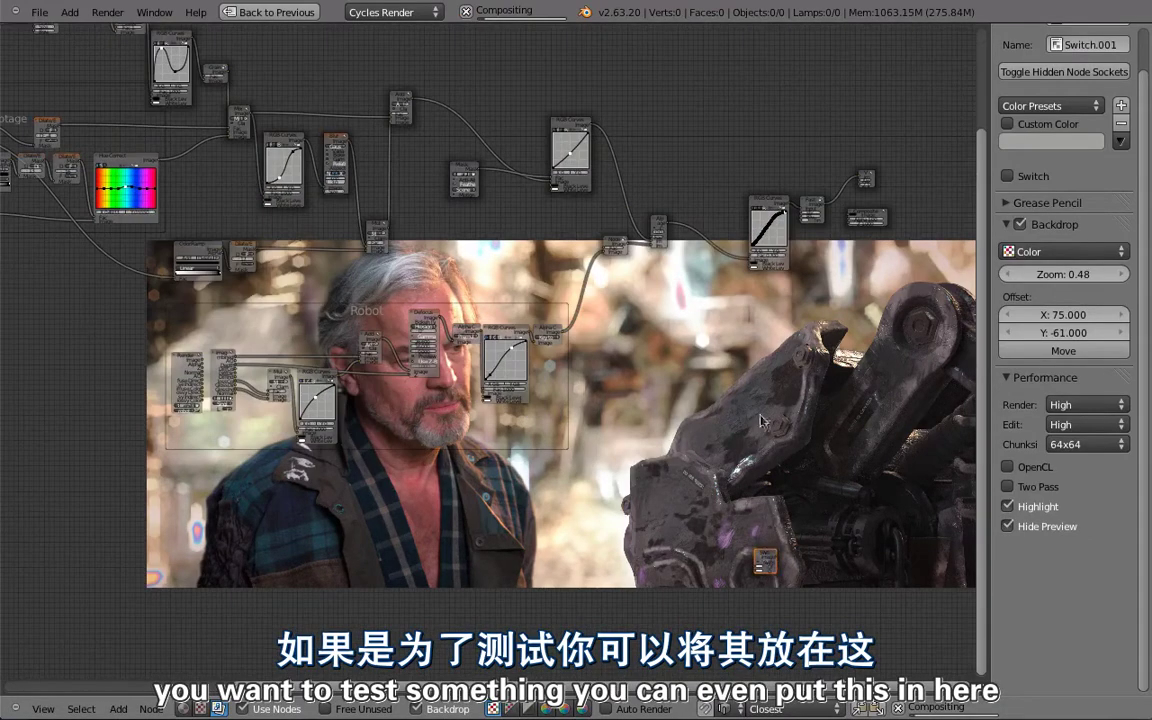
pyautogui.press('g')
pyautogui.click(742, 196)
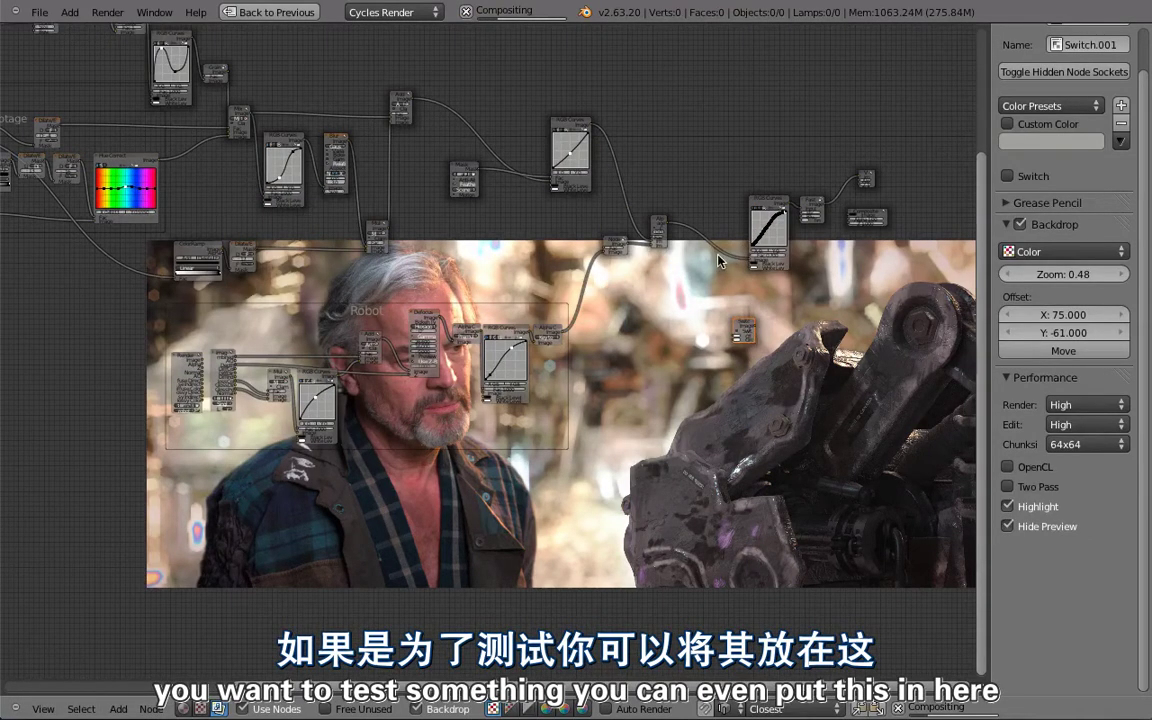
pyautogui.press('g')
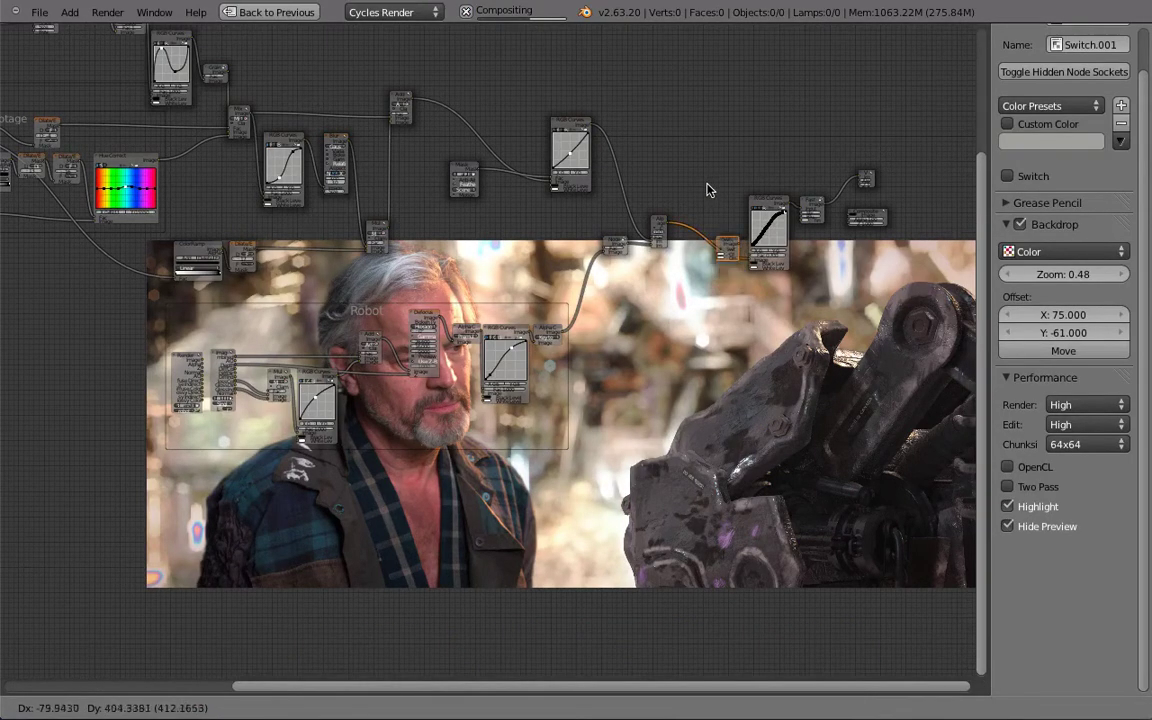
pyautogui.click(708, 190)
# Connect the output of the first RGB Curves node in the Background frame to the new Switch node's Off input.
pyautogui.scroll(3, 722, 258)
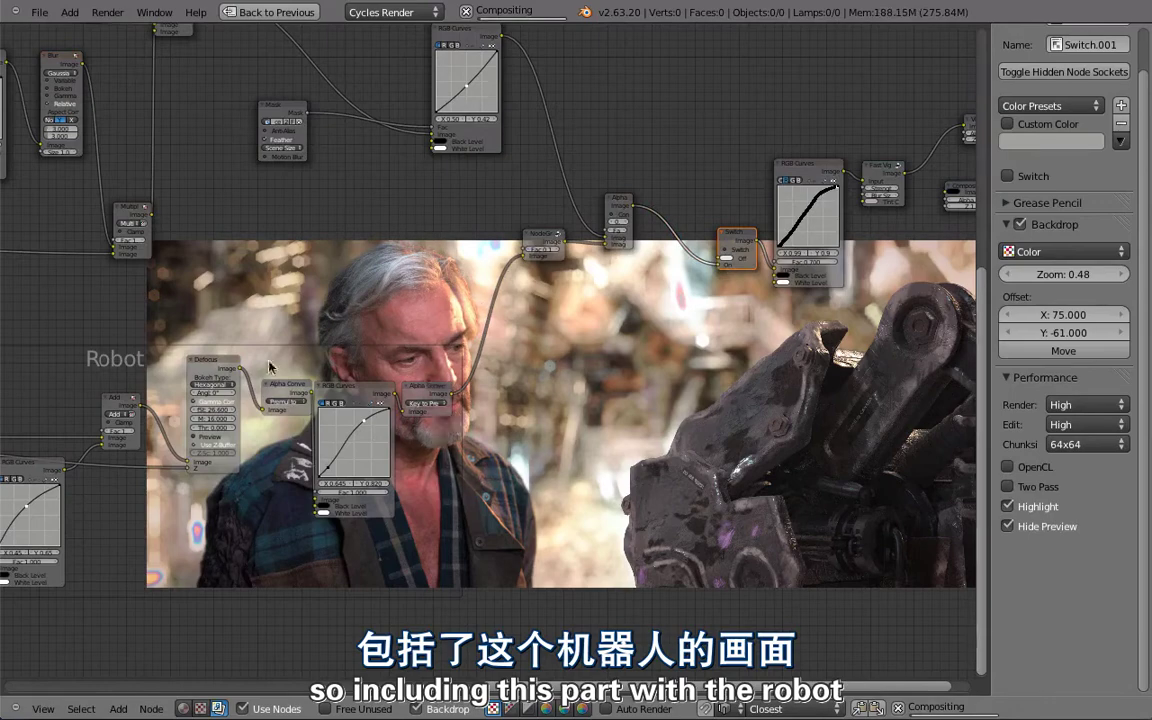
pyautogui.moveTo(628, 365); pyautogui.dragTo(638, 393, button='middle')
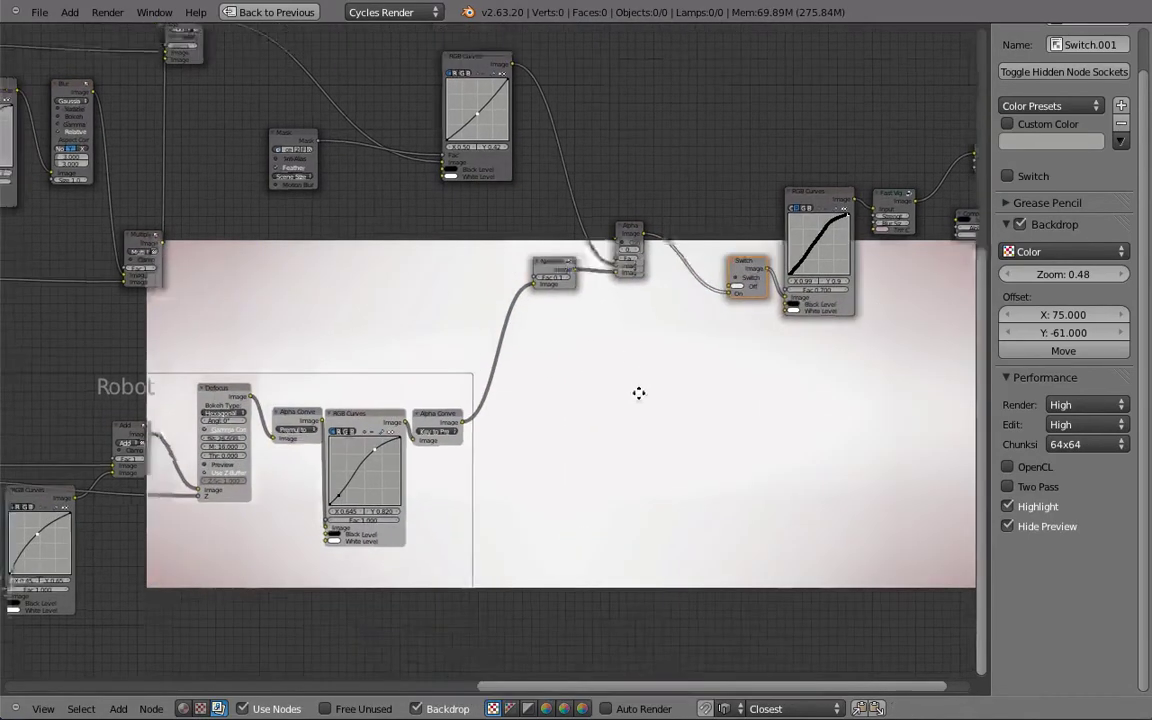
pyautogui.scroll(-5, 463, 447)
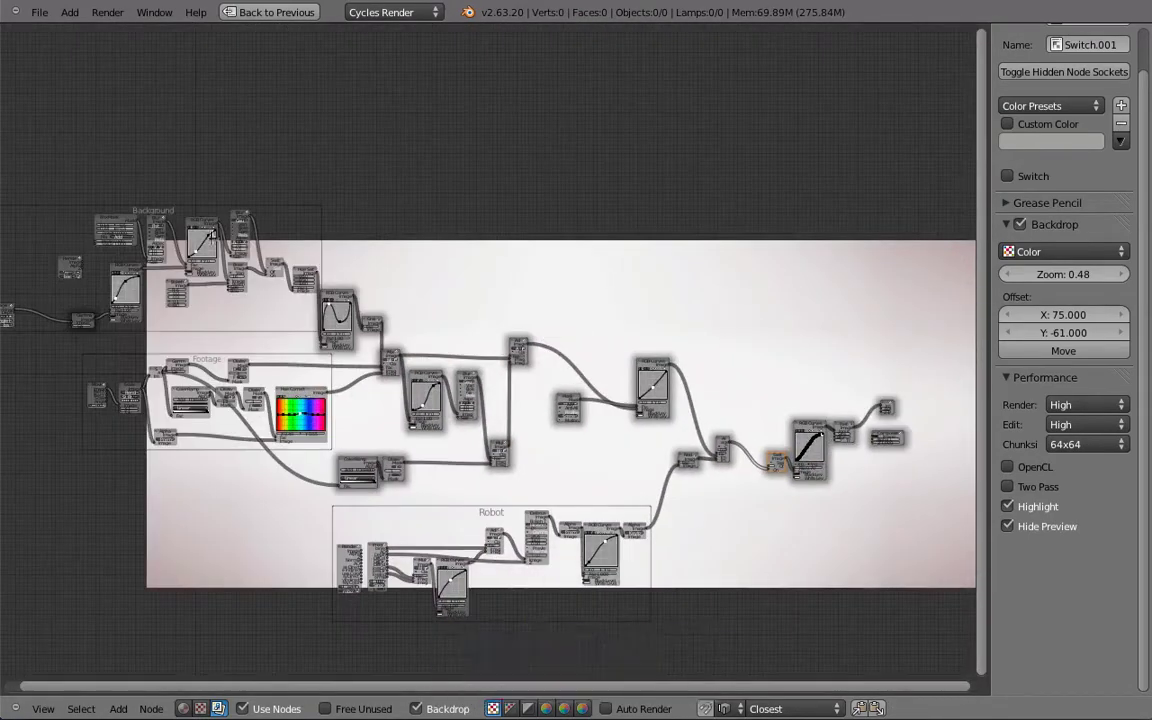
pyautogui.click(145, 270)
pyautogui.moveTo(143, 268); pyautogui.dragTo(770, 470)
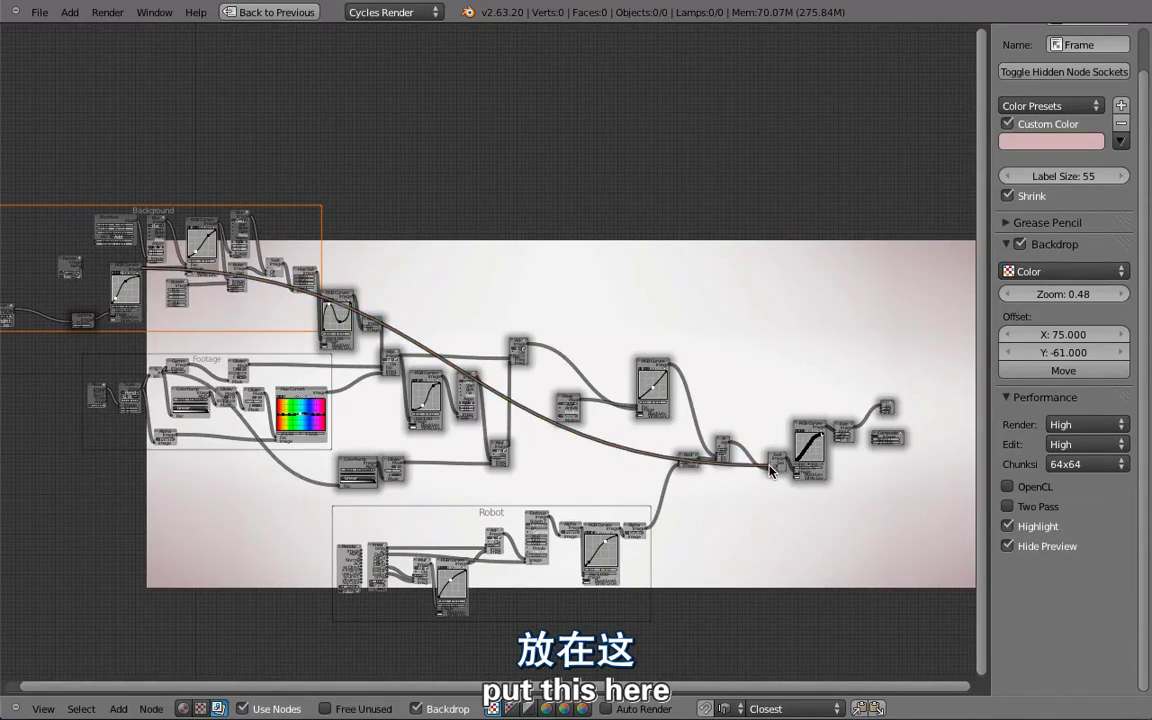
# Move the new Switch node above AlphaOver, preview it in the Viewer, and enable its Switch option to use the AlphaOver input.
pyautogui.scroll(5, 770, 470)
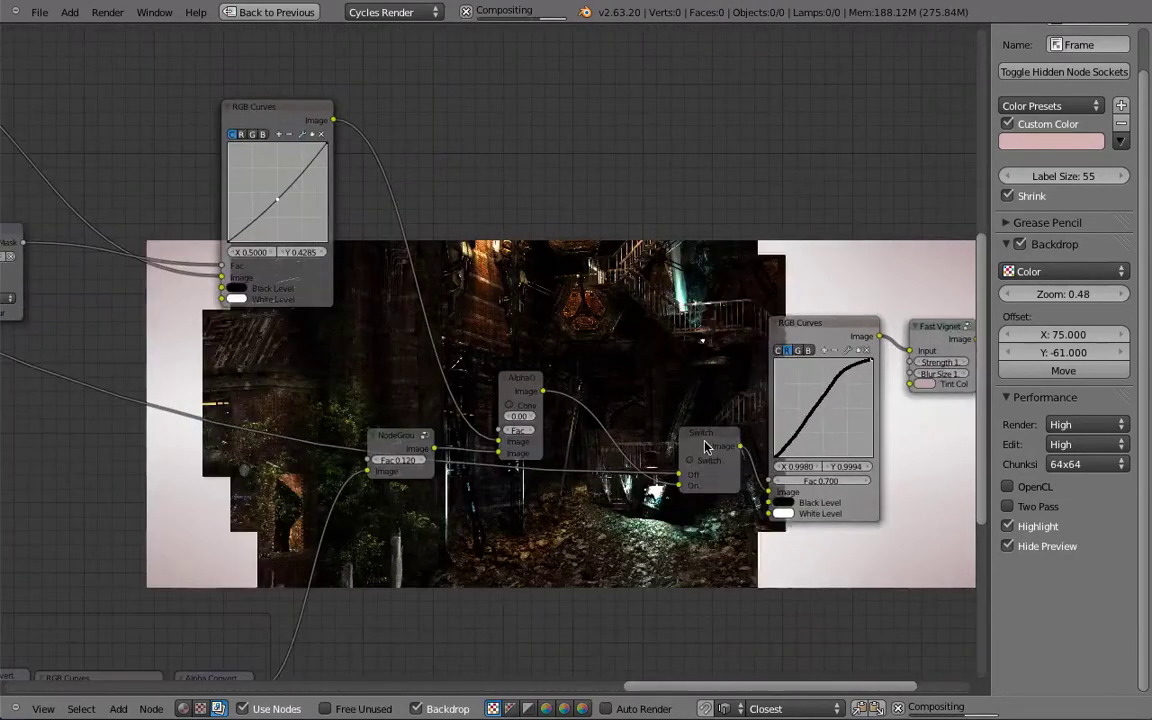
pyautogui.moveTo(705, 447); pyautogui.dragTo(677, 320)
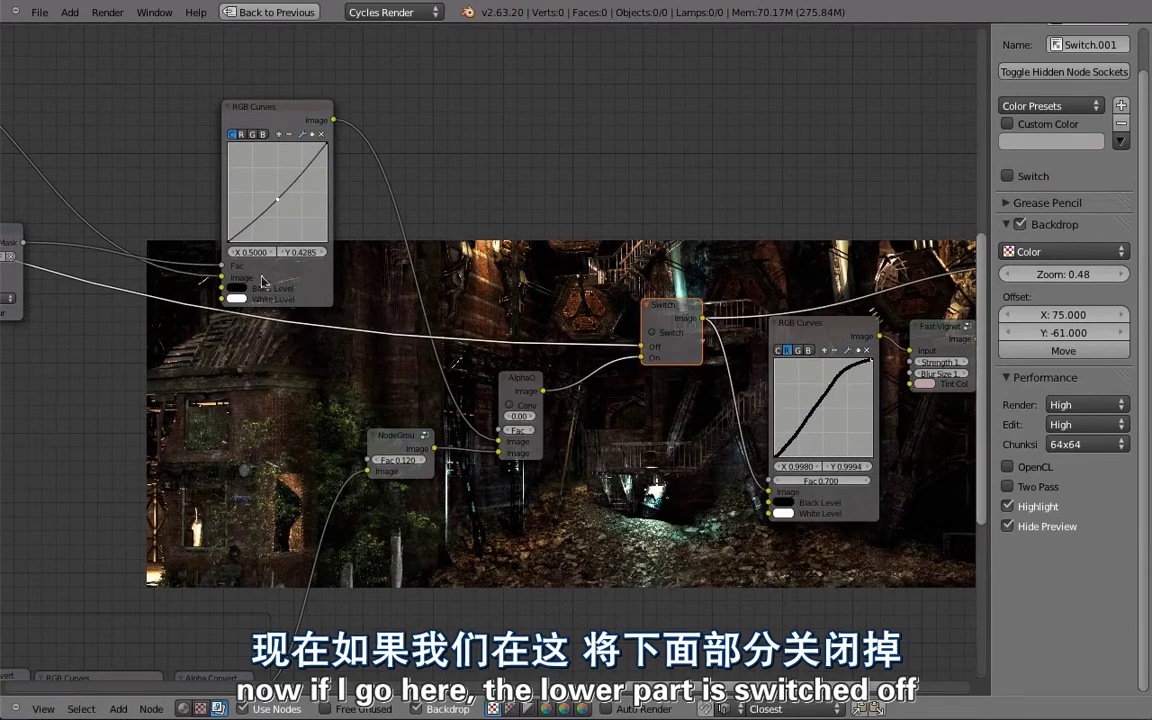
pyautogui.scroll(-7, 262, 281)
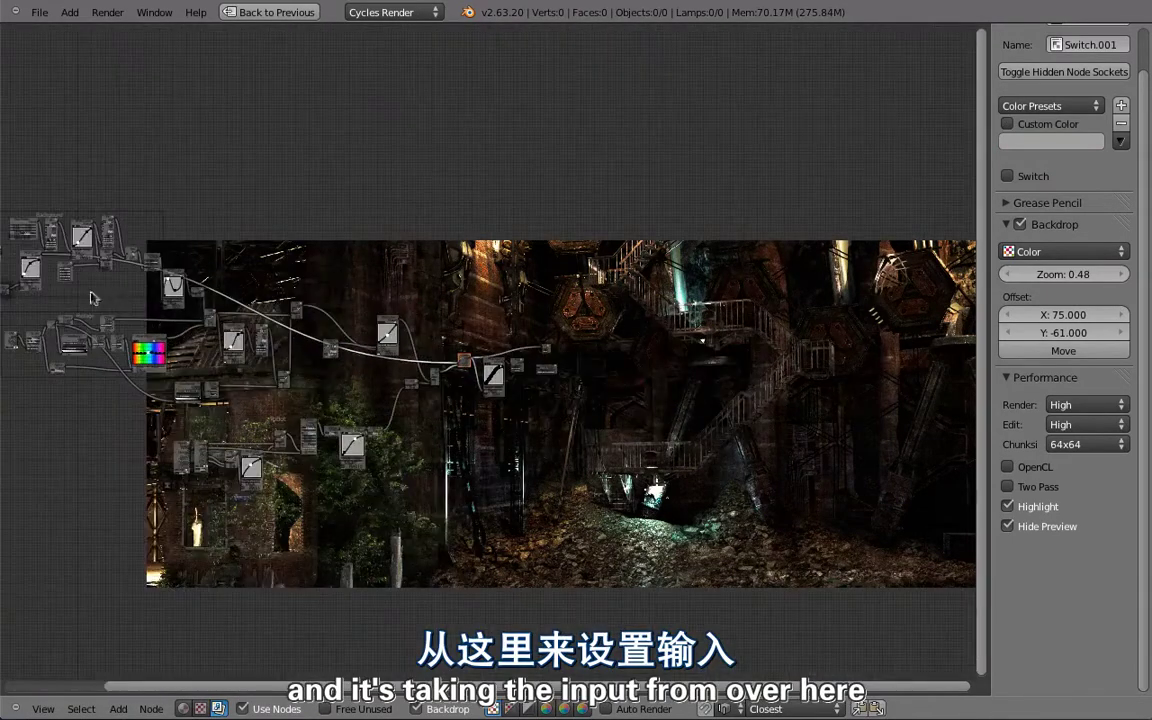
pyautogui.scroll(7, 420, 365)
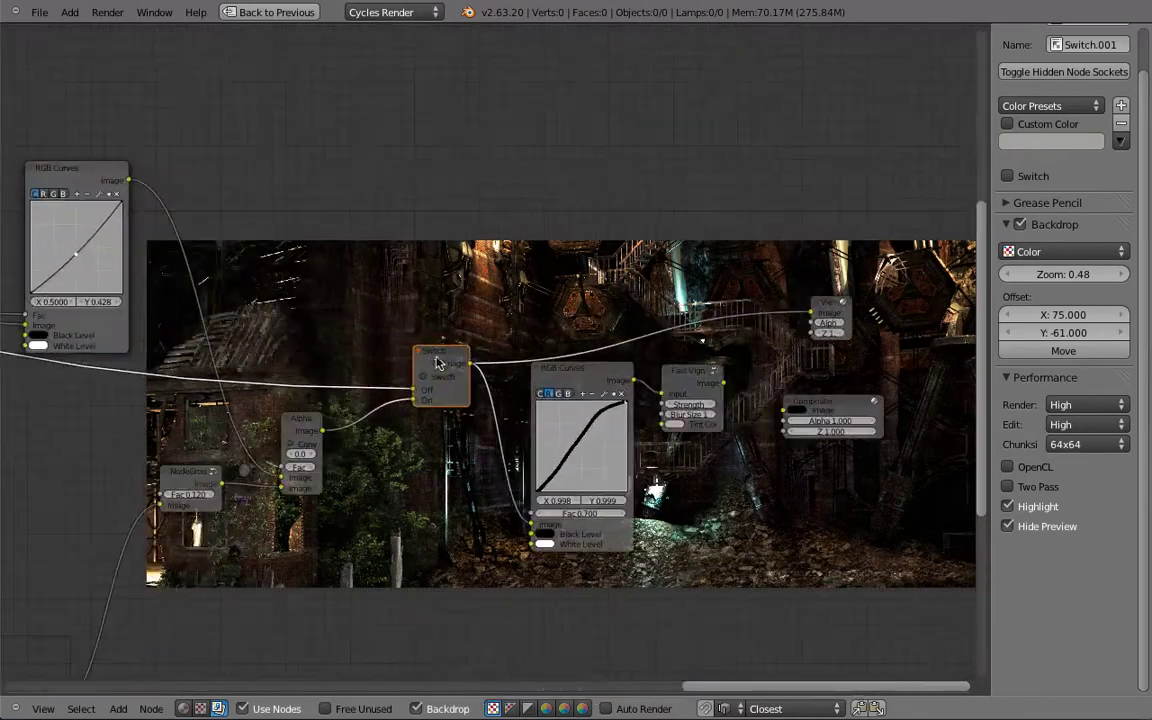
pyautogui.click(426, 376)
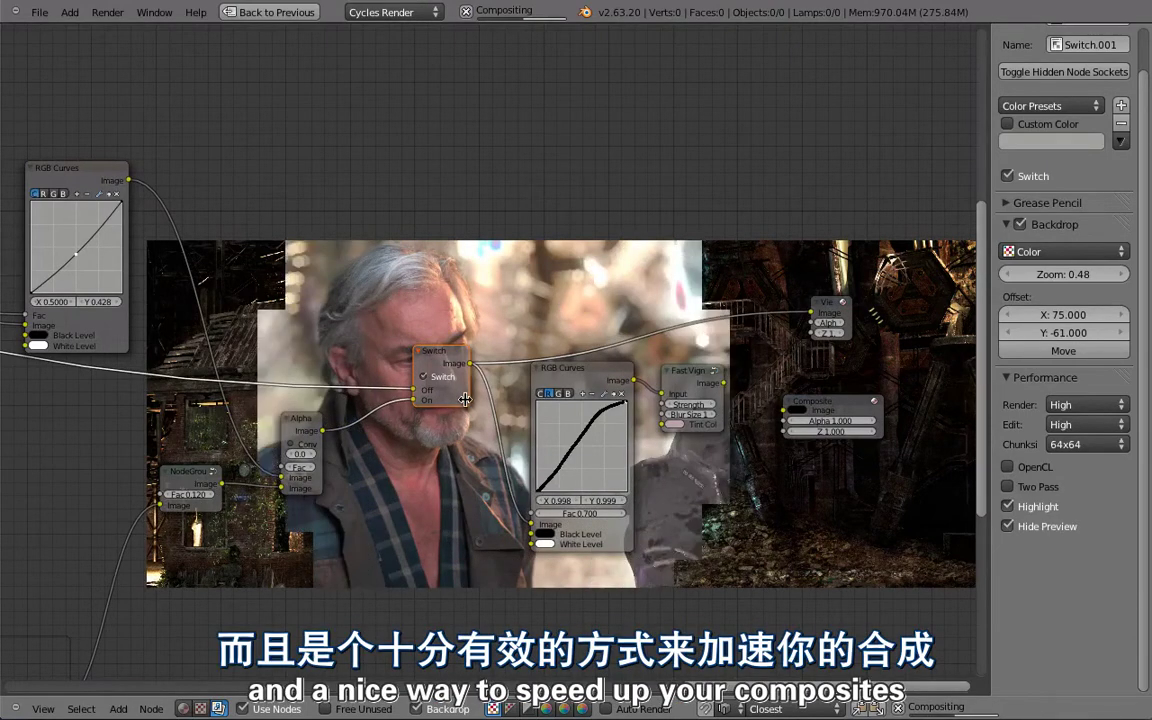
# Delete the new Switch node while keeping its links connected, and send the AlphaOver output to the Viewer.
pyautogui.hotkey('ctrl', 'x')
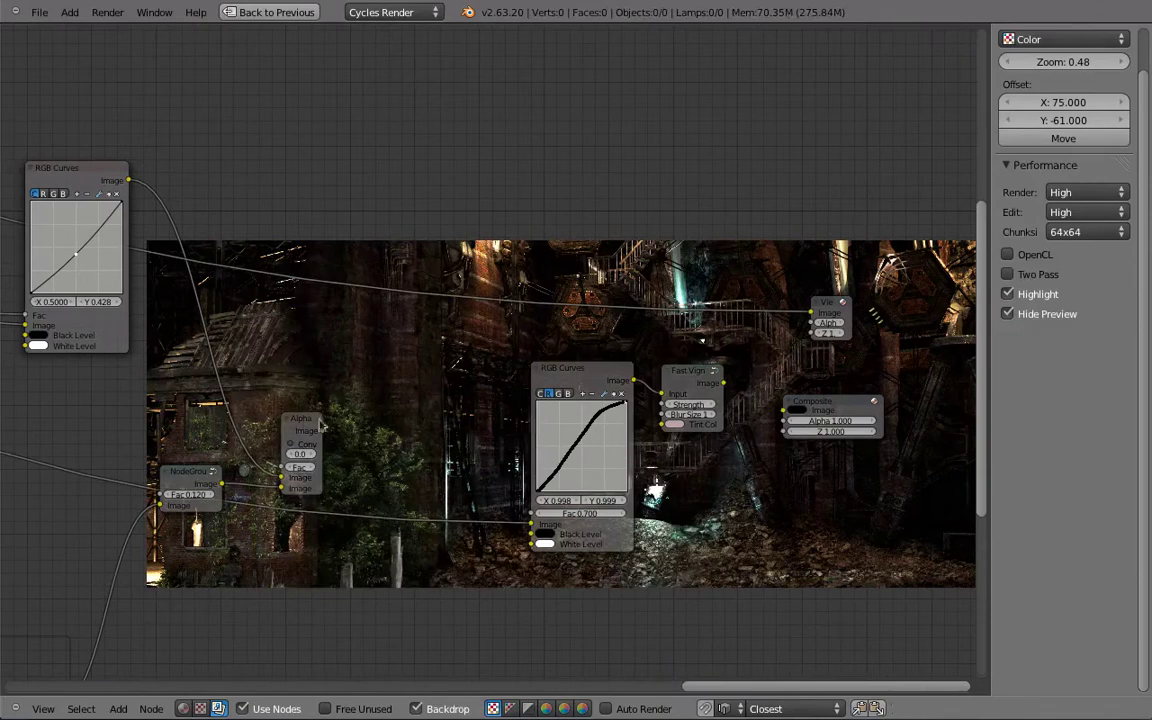
pyautogui.keyDown('ctrl'); pyautogui.keyDown('shift'); pyautogui.click(318, 428); pyautogui.keyUp('shift'); pyautogui.keyUp('ctrl')
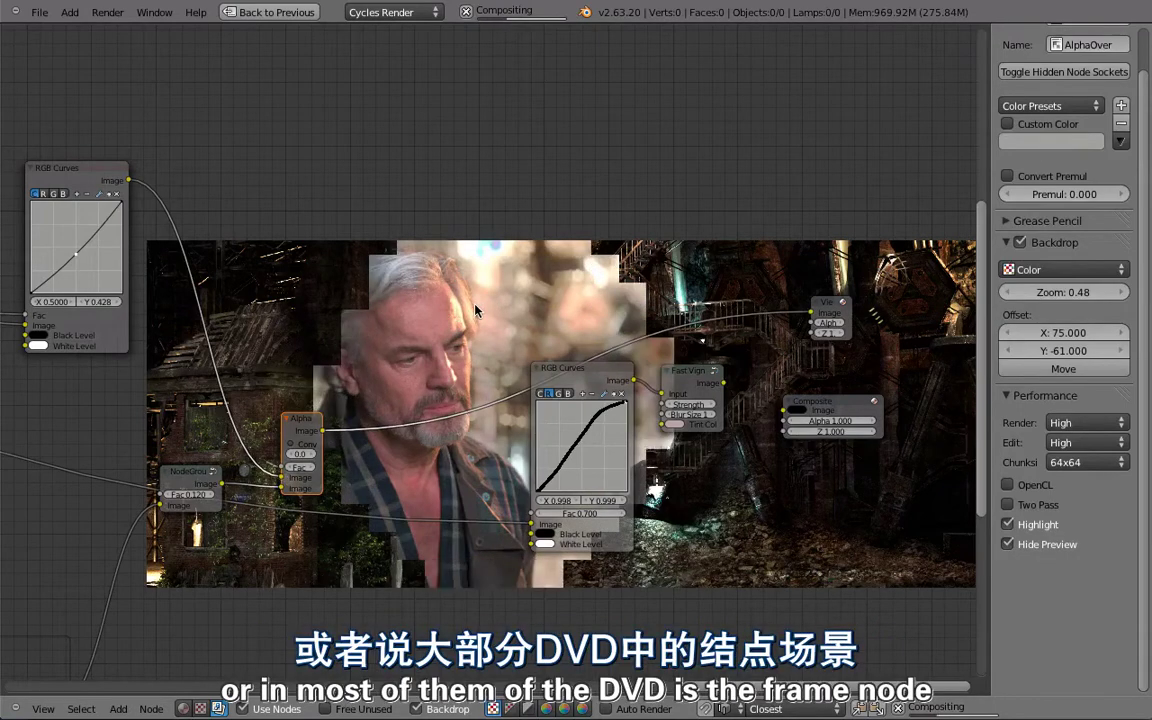
# Select the Robot frame node and bring up its label and color settings in the node properties.
pyautogui.scroll(-3, 411, 349)
pyautogui.moveTo(411, 349); pyautogui.dragTo(469, 445, button='middle')
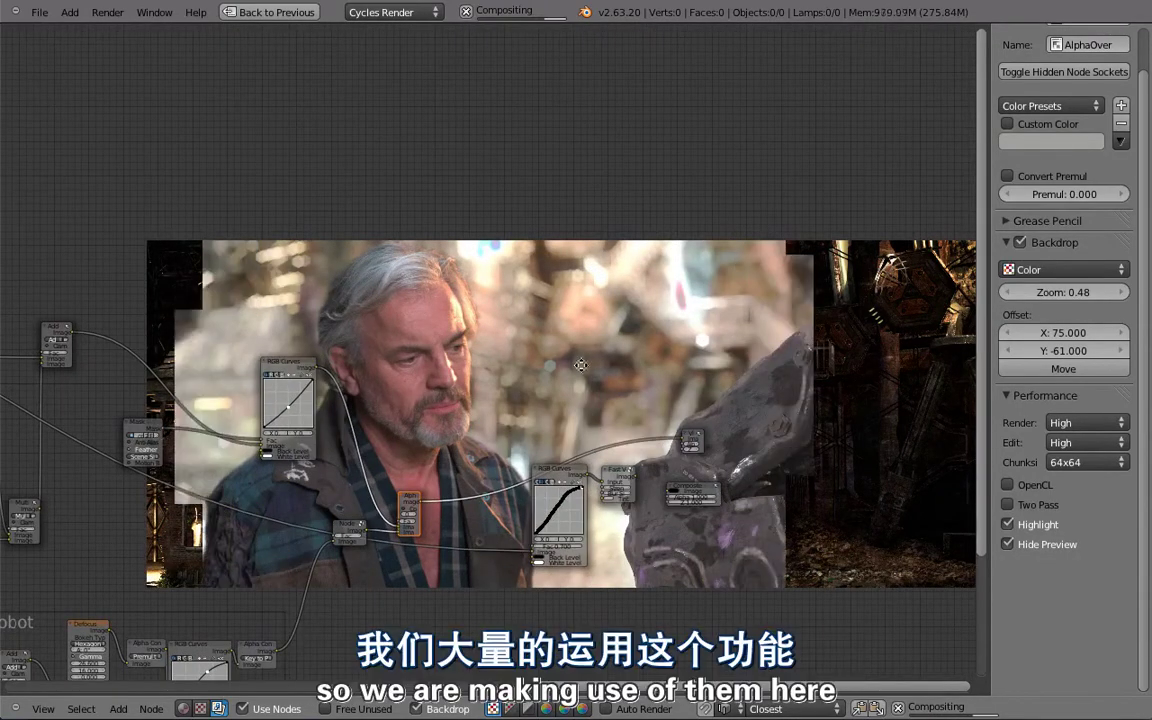
pyautogui.scroll(5, 392, 260)
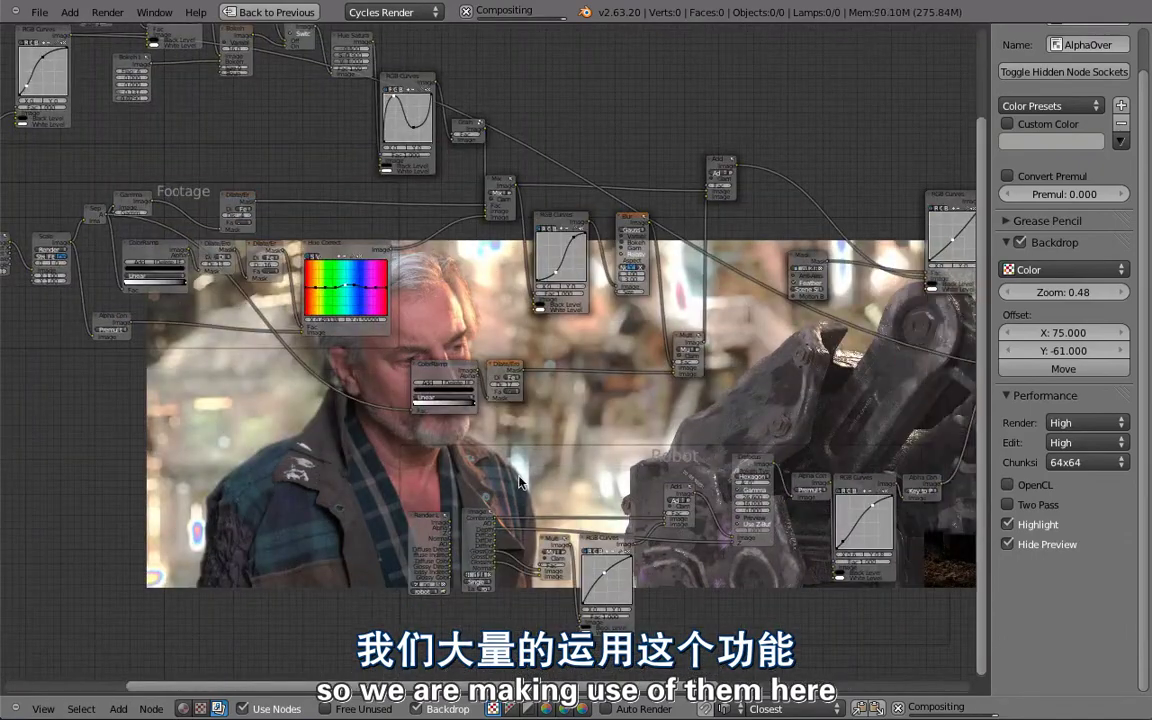
pyautogui.hotkey('ctrl', 'j')
pyautogui.moveTo(571, 431); pyautogui.dragTo(359, 393, button='middle')
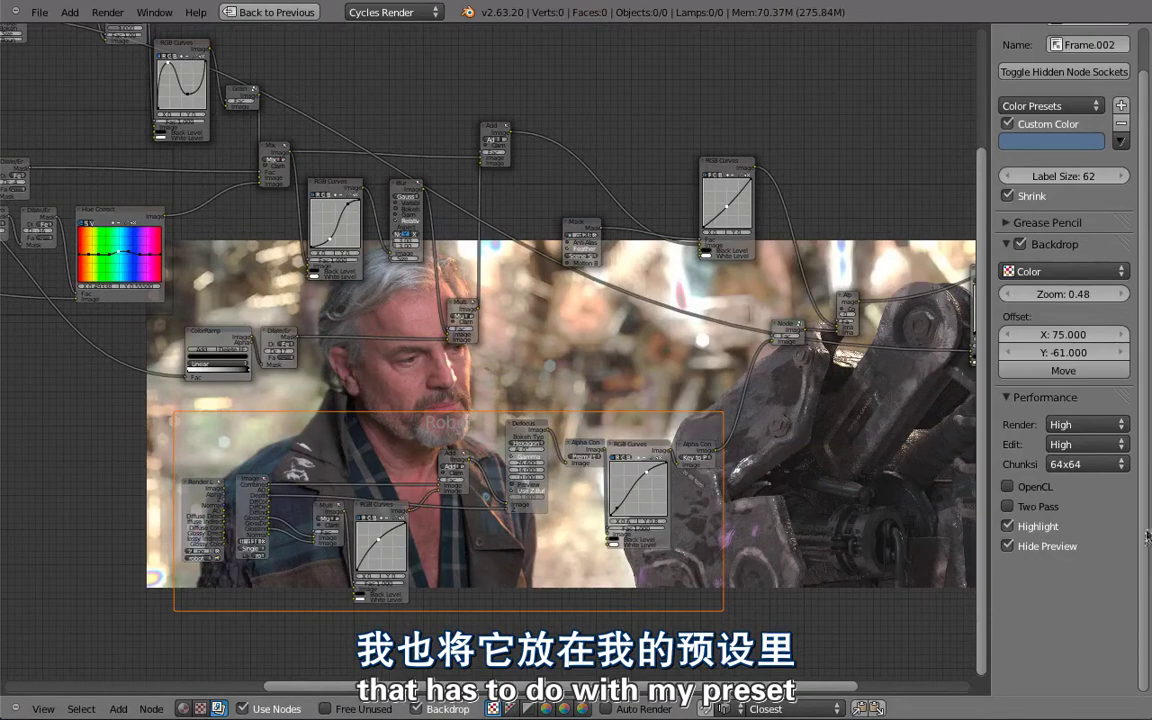
pyautogui.scroll(2, 1148, 537)
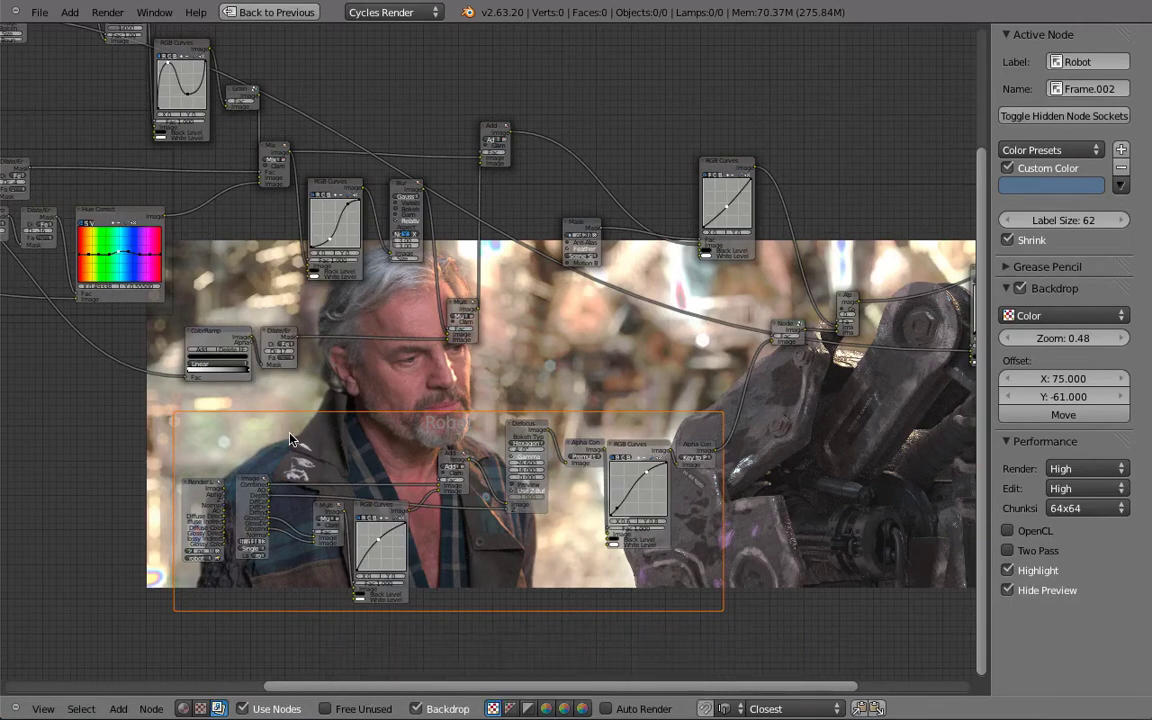
# Open the User Preferences and show the Node Editor theme colors.
pyautogui.hotkey('ctrl', 'alt', 'u')
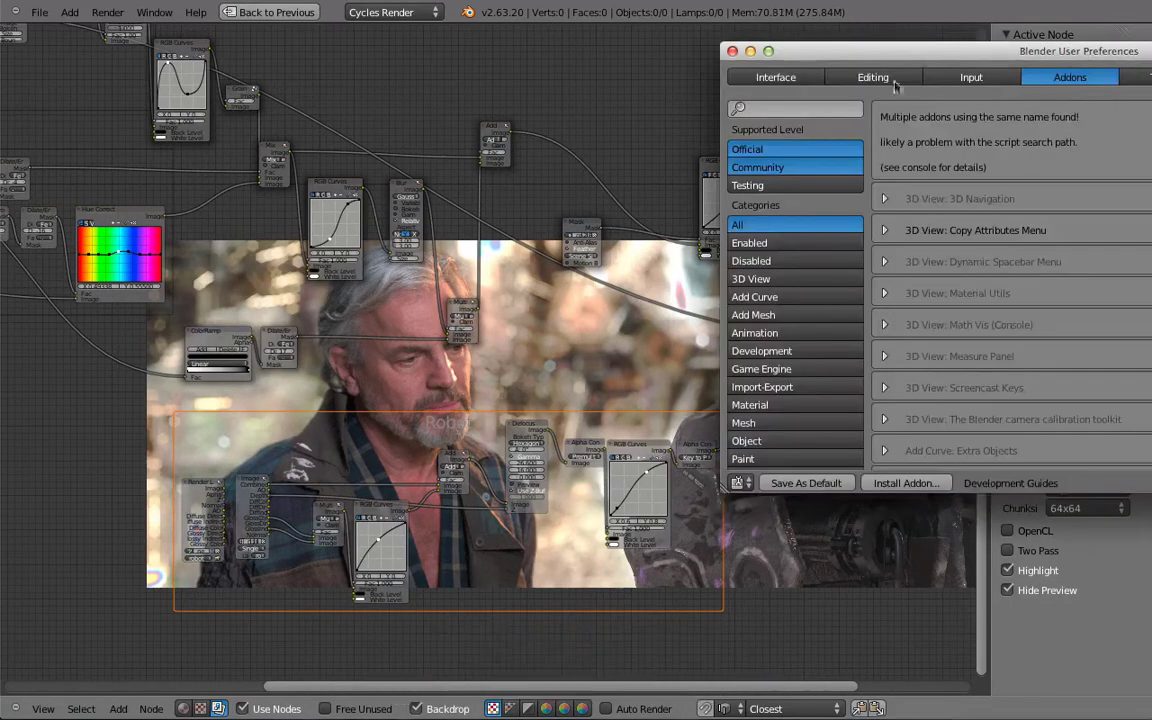
pyautogui.moveTo(1148, 58); pyautogui.dragTo(591, 70)
pyautogui.click(593, 91)
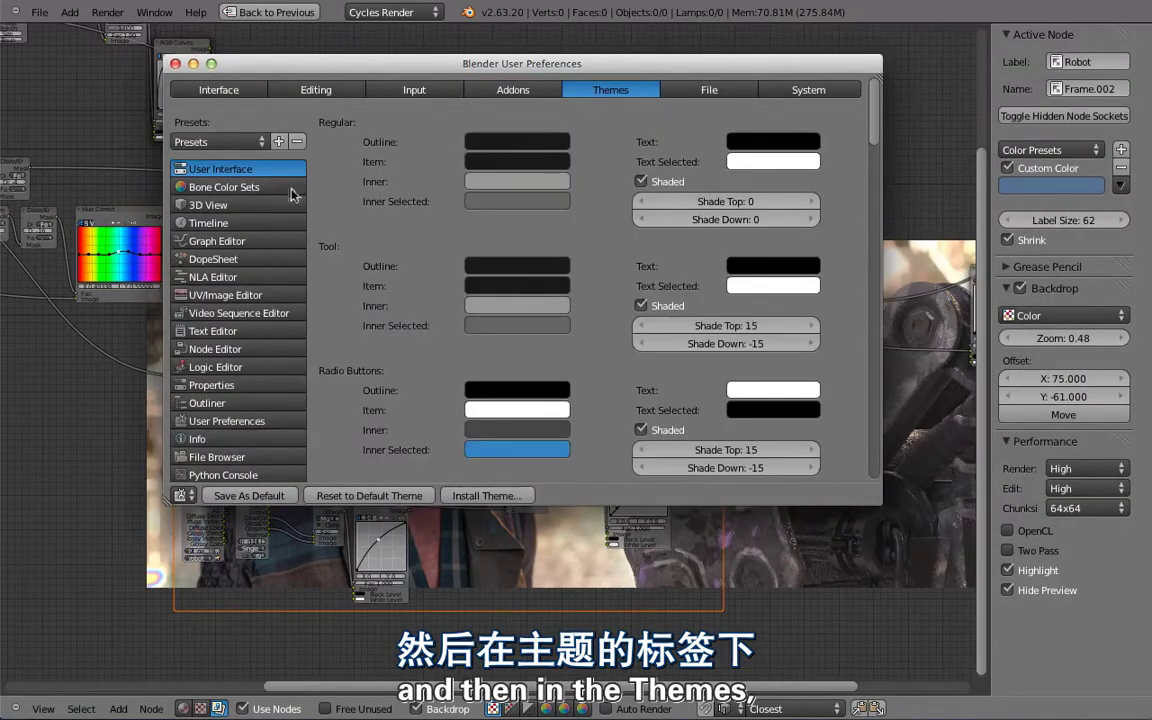
pyautogui.click(212, 352)
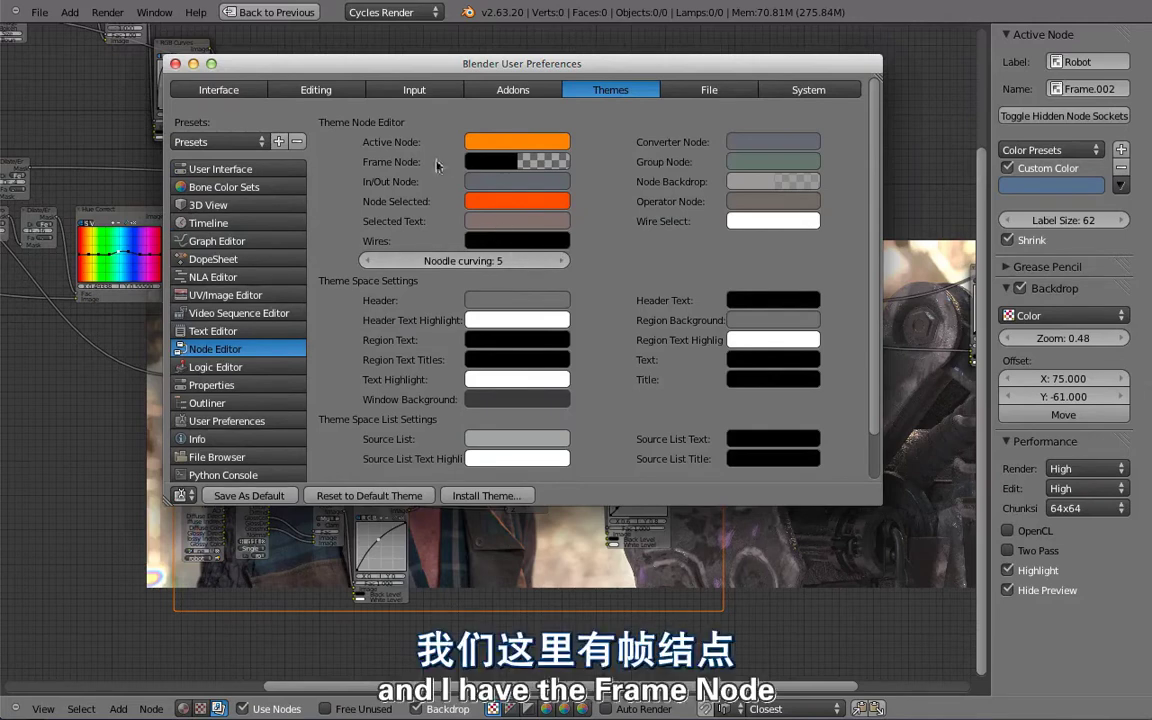
# Raise the Alpha of the Frame Node theme color to about 30% so the frames get a translucent fill.
pyautogui.click(484, 160)
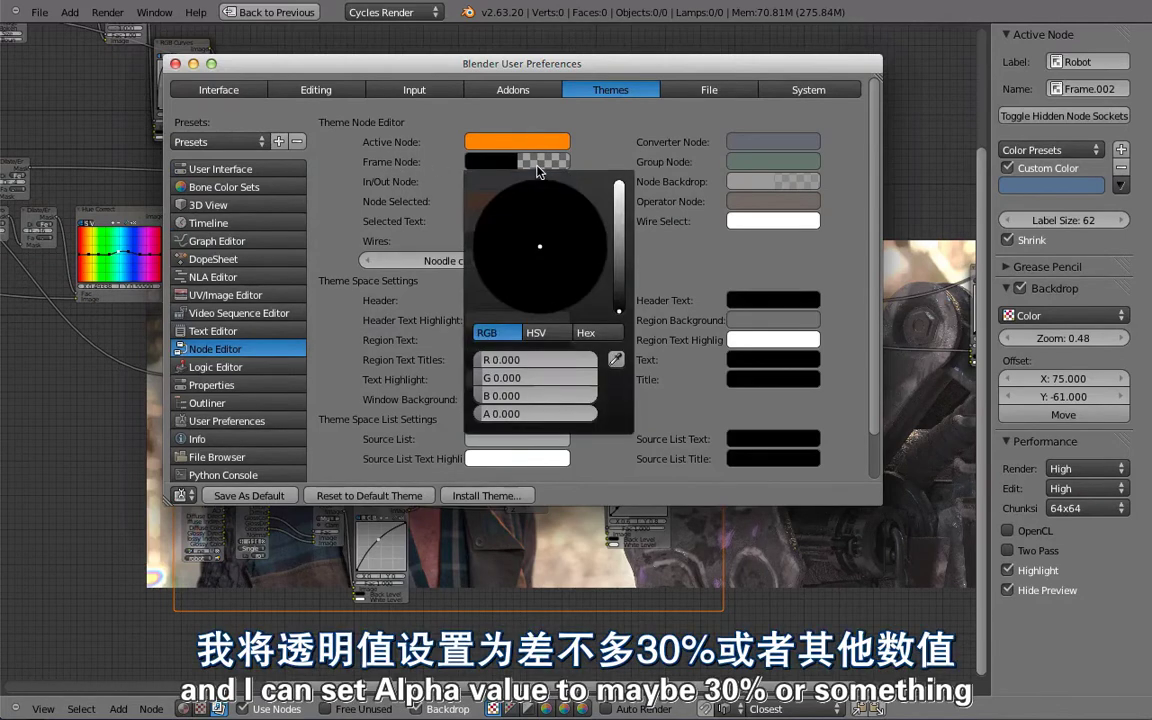
pyautogui.moveTo(486, 413); pyautogui.dragTo(519, 420)
pyautogui.click(628, 655)
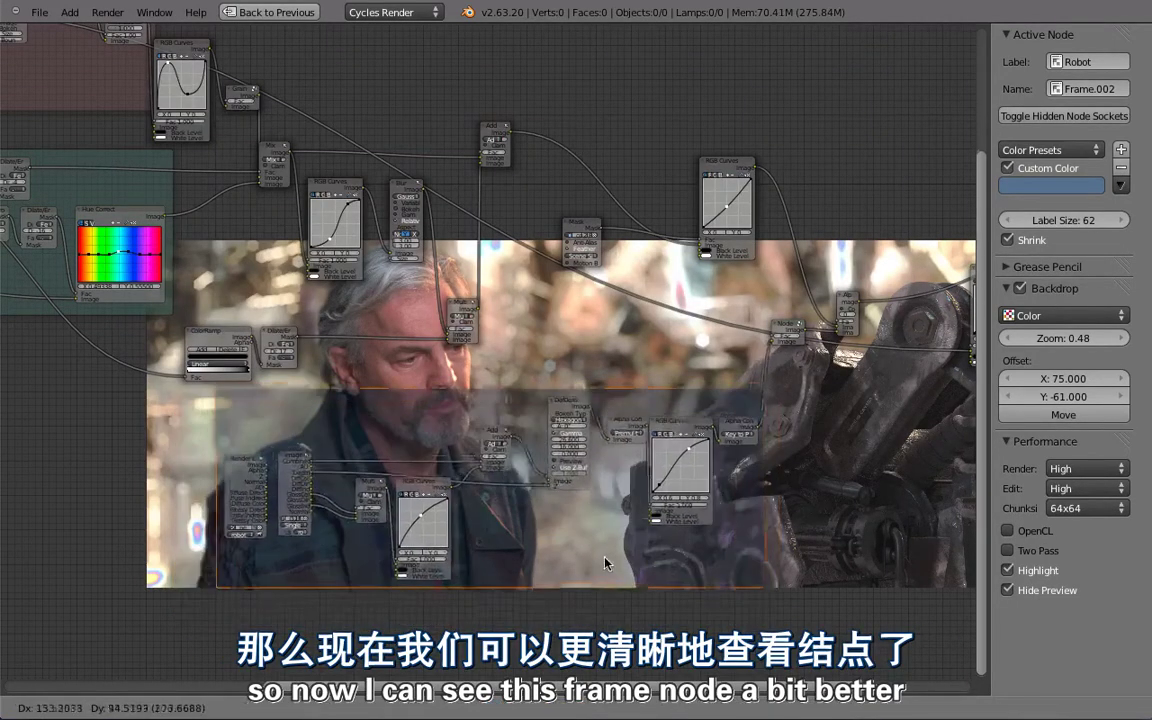
# Delete the Robot frame node while keeping the nodes it contains.
pyautogui.scroll(2, 538, 506)
pyautogui.scroll(1, 603, 543)
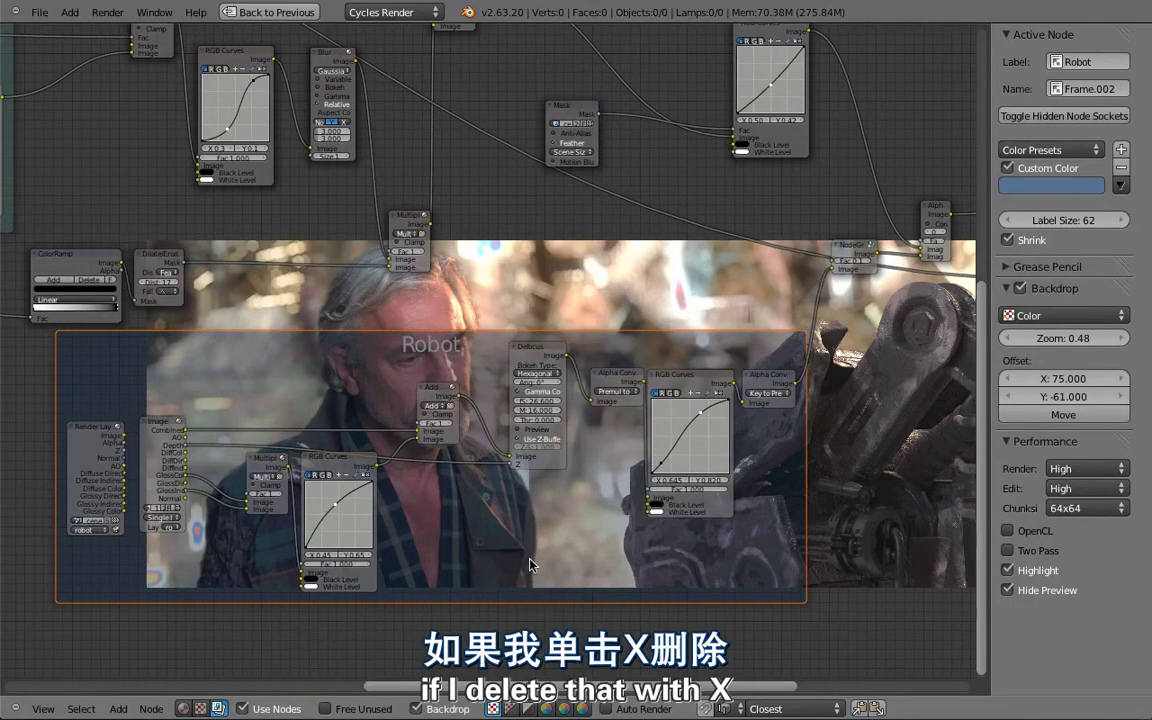
pyautogui.press('x')
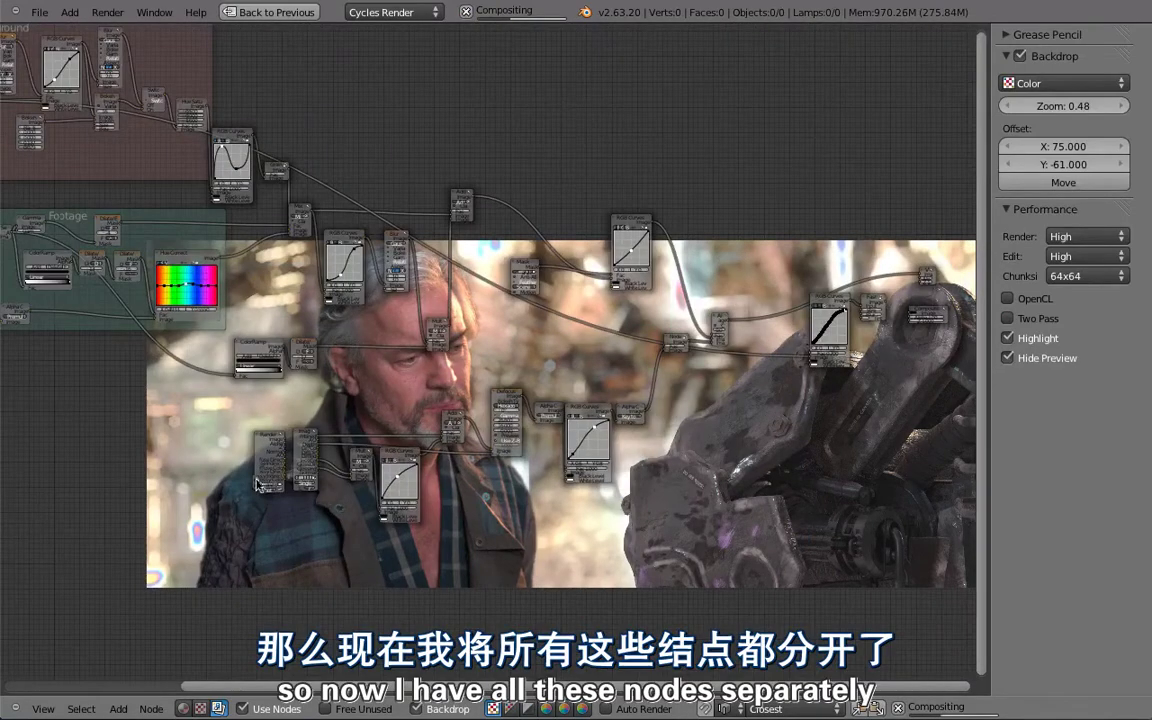
pyautogui.press('a')
pyautogui.press('b')
pyautogui.press('Escape')
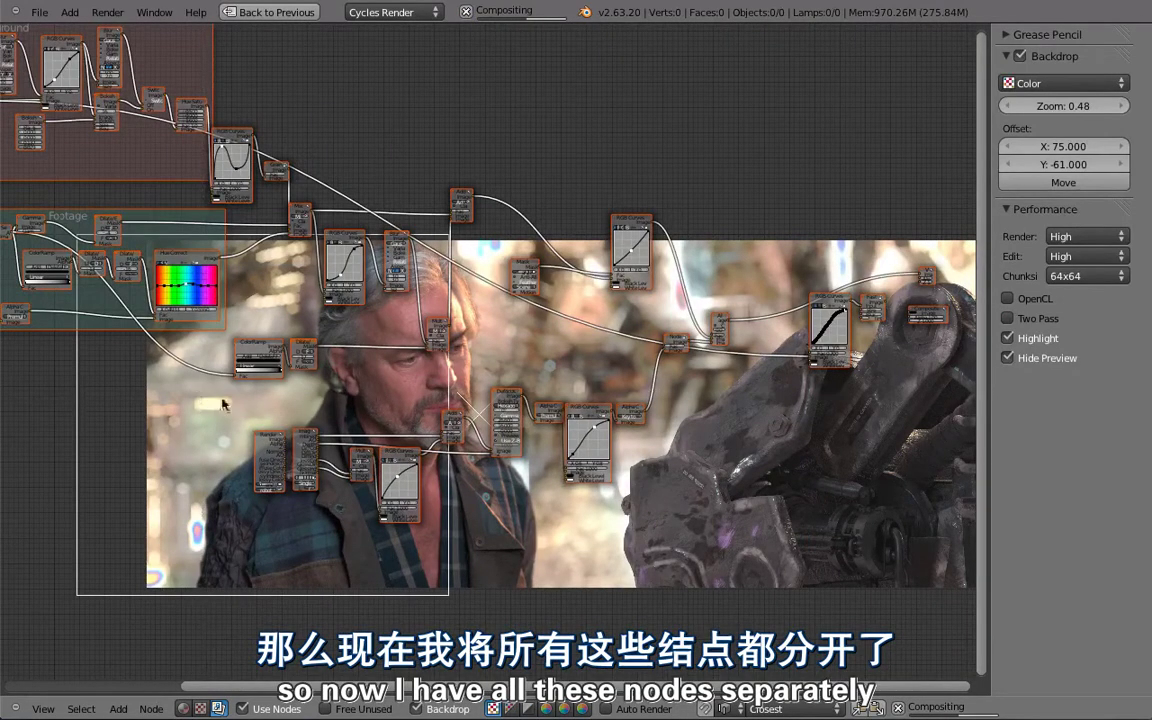
pyautogui.press('a')
# Box-select the loose robot nodes at the lower part of the tree and move them together down and to the left.
pyautogui.press('b')
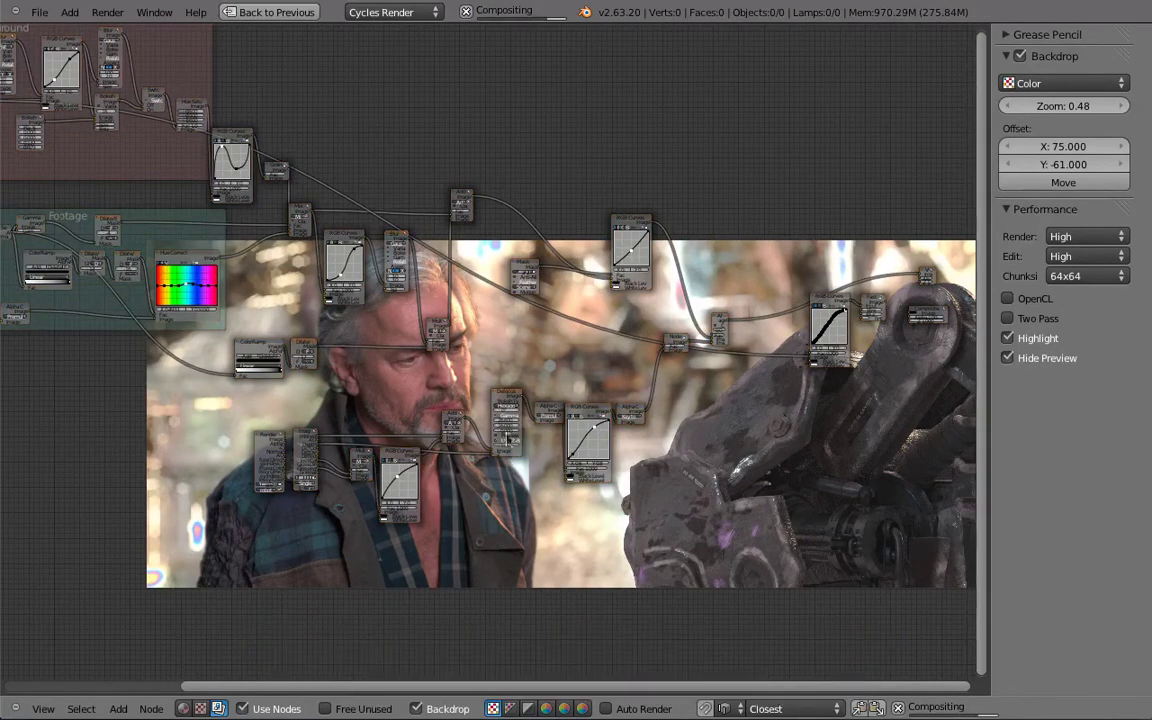
pyautogui.moveTo(255, 392); pyautogui.dragTo(697, 513)
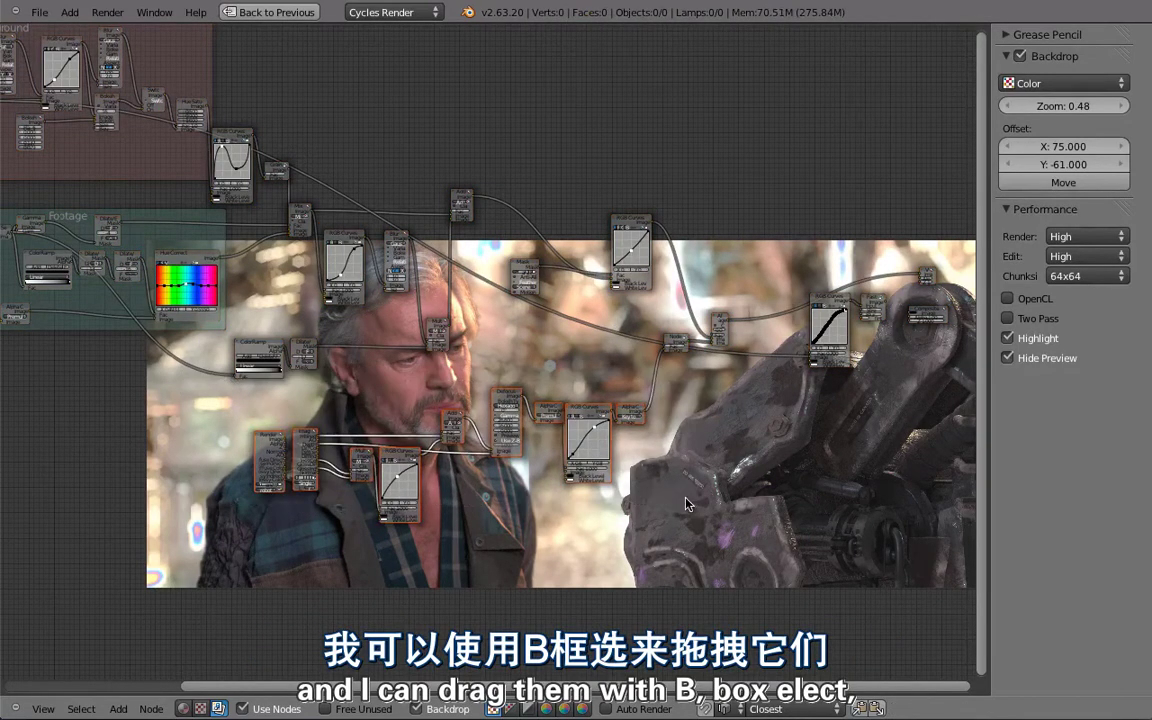
pyautogui.press('g')
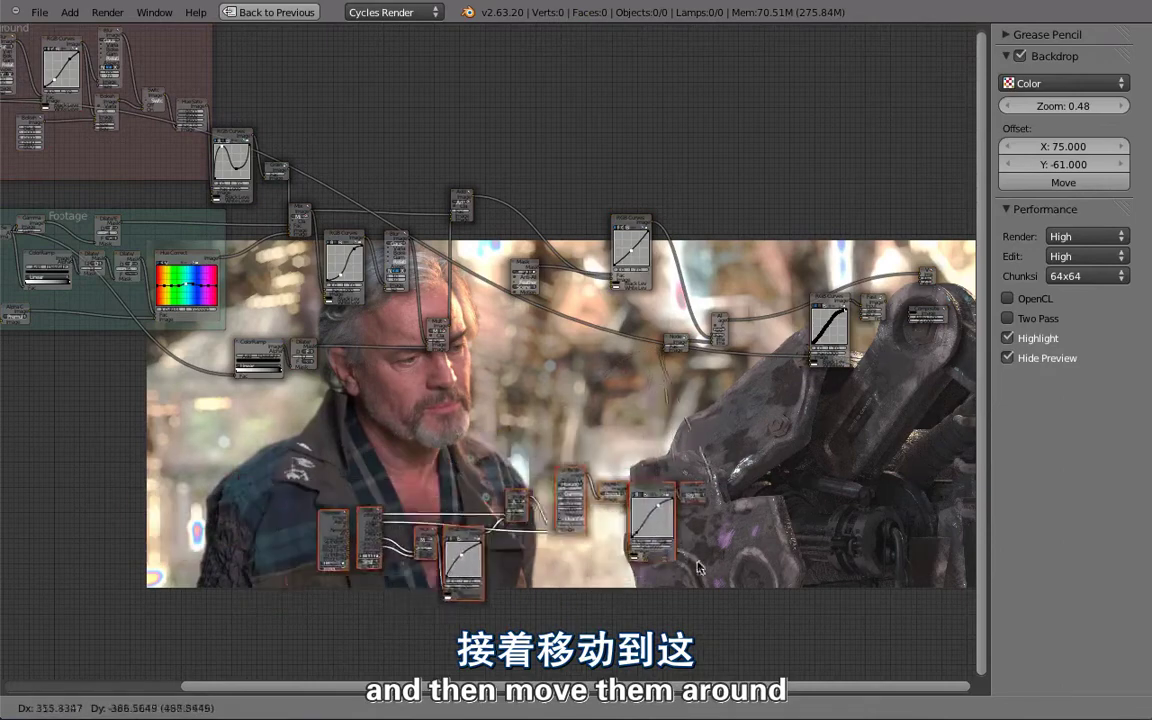
pyautogui.click(500, 586)
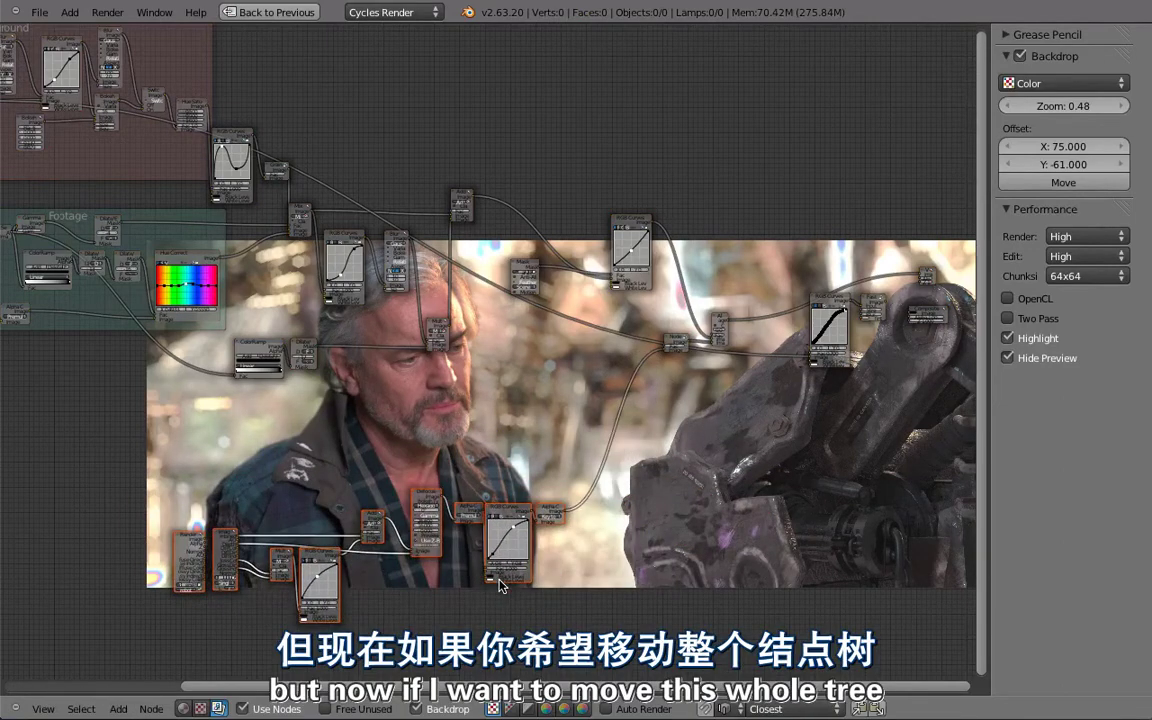
pyautogui.press('g')
pyautogui.click(411, 449)
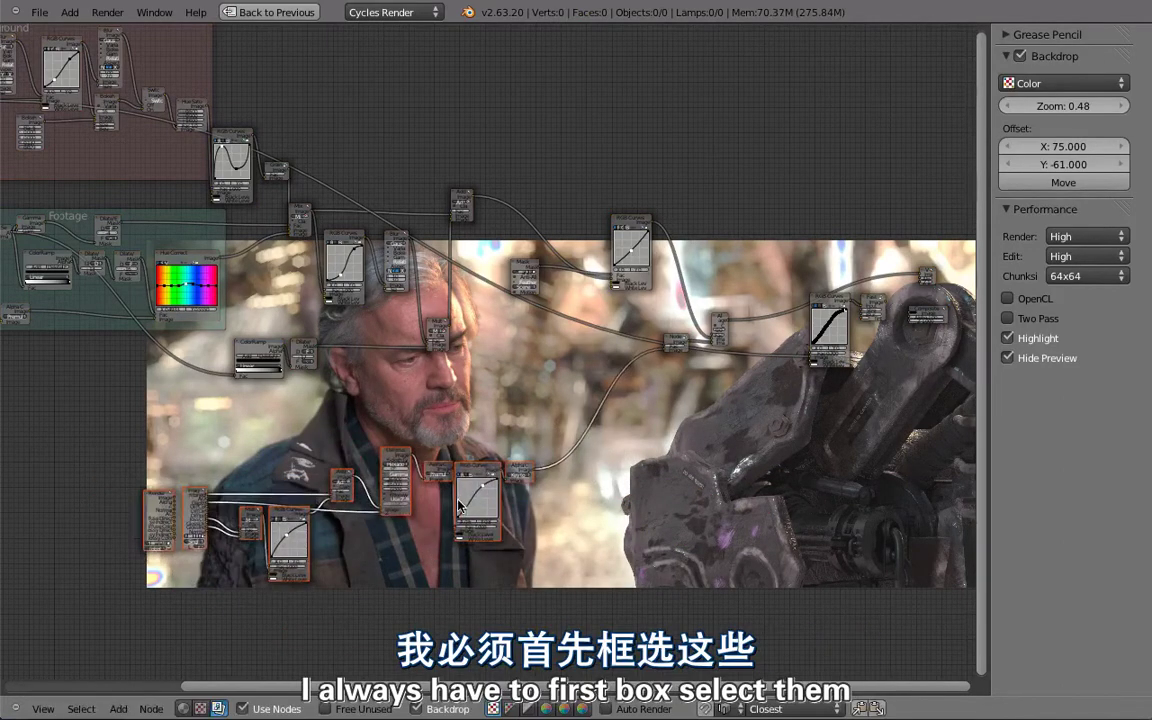
# Box-select all the robot nodes again and join them into a new Frame node.
pyautogui.press('a')
pyautogui.press('b')
pyautogui.moveTo(86, 452); pyautogui.dragTo(592, 545)
pyautogui.click(192, 507)
pyautogui.click(192, 507)
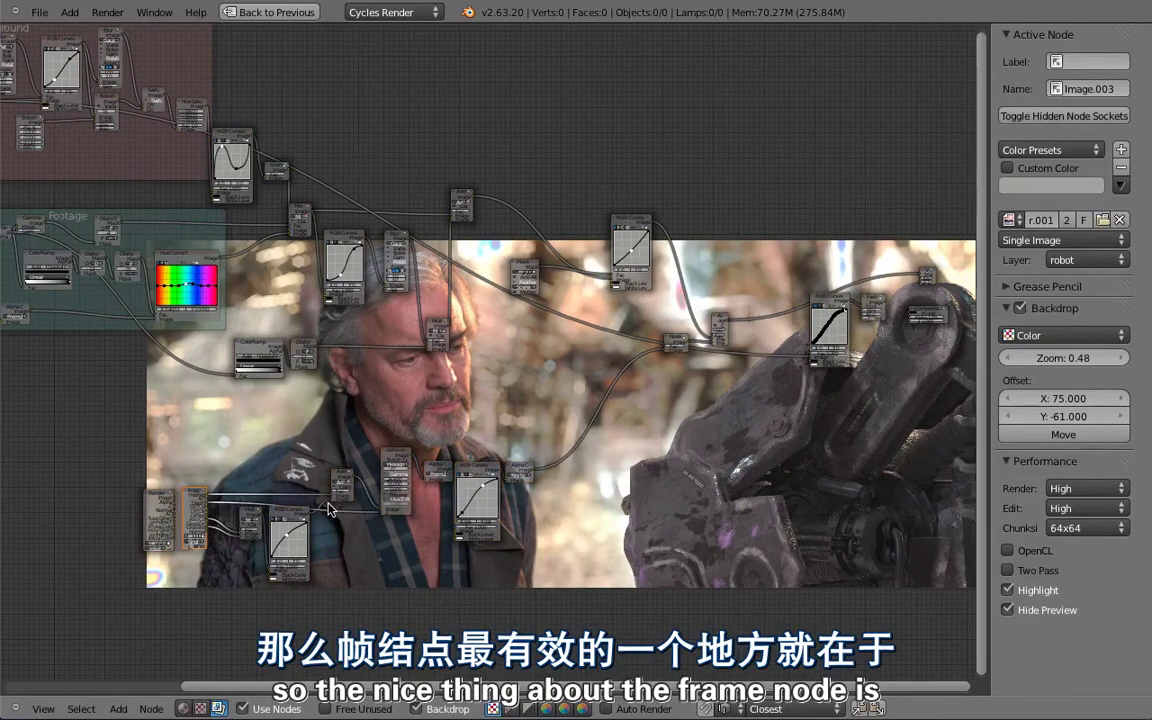
pyautogui.moveTo(5, 447); pyautogui.dragTo(598, 621)
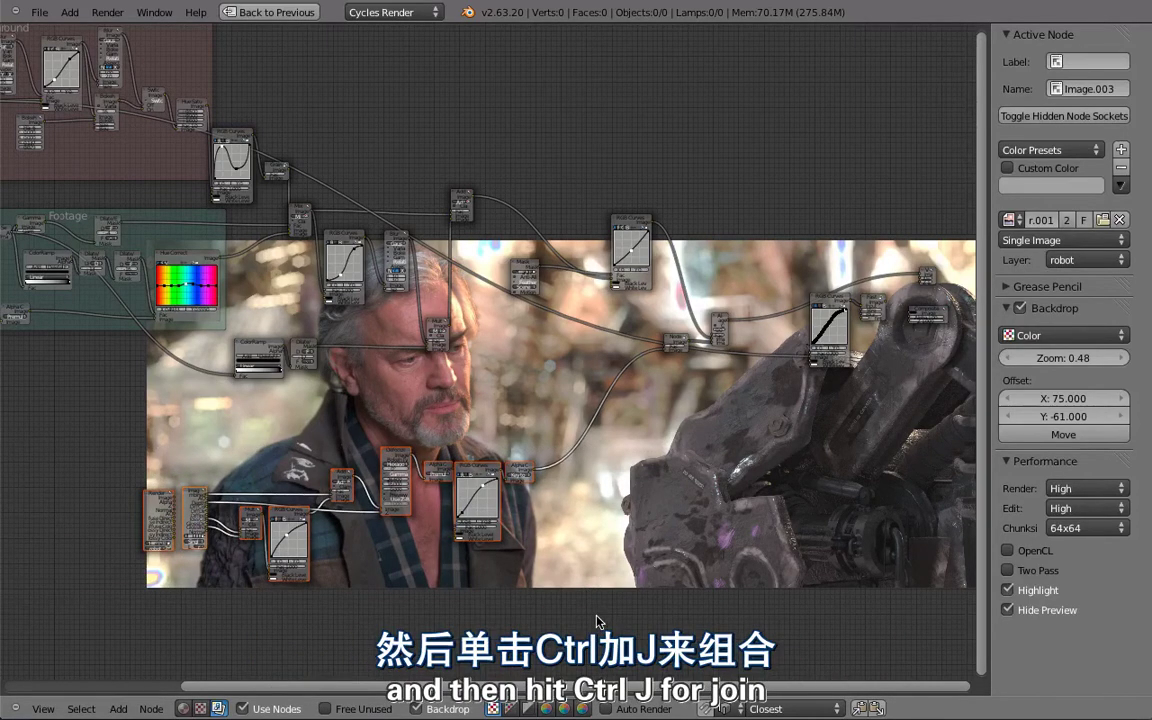
pyautogui.hotkey('ctrl', 'j')
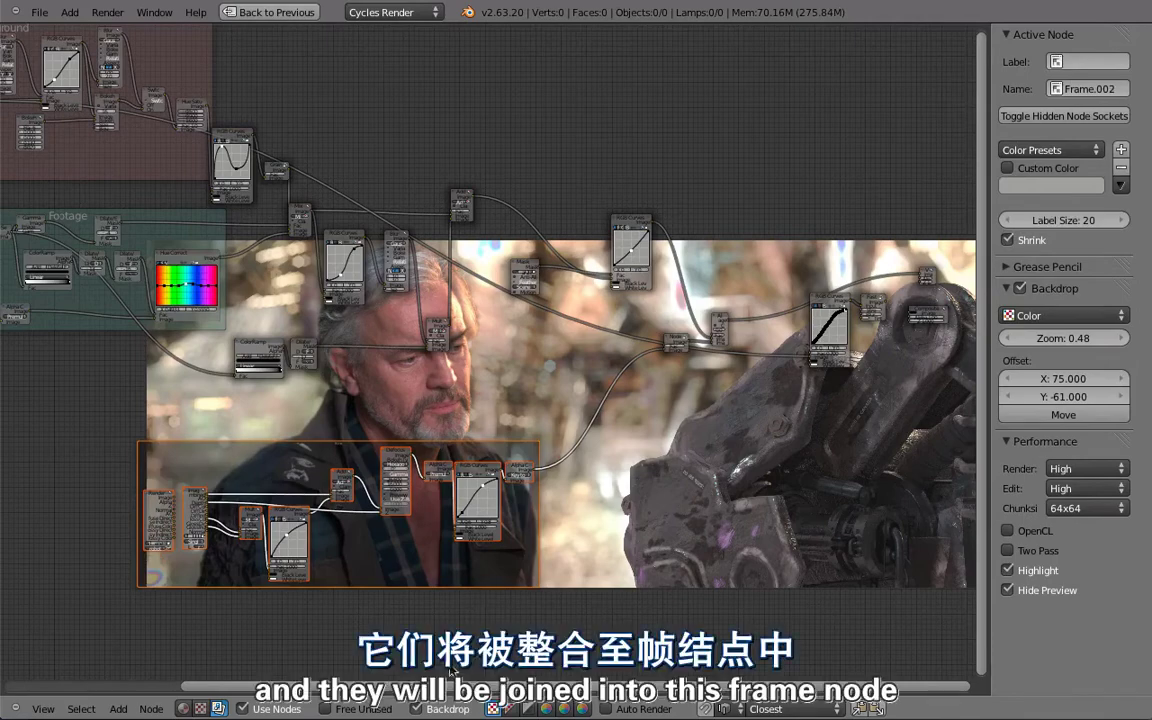
# Move the new frame with its nodes slightly upward and label it Robot.
pyautogui.moveTo(438, 566); pyautogui.dragTo(428, 521)
pyautogui.scroll(1, 417, 510)
pyautogui.scroll(2, 418, 516)
pyautogui.scroll(-1, 418, 528)
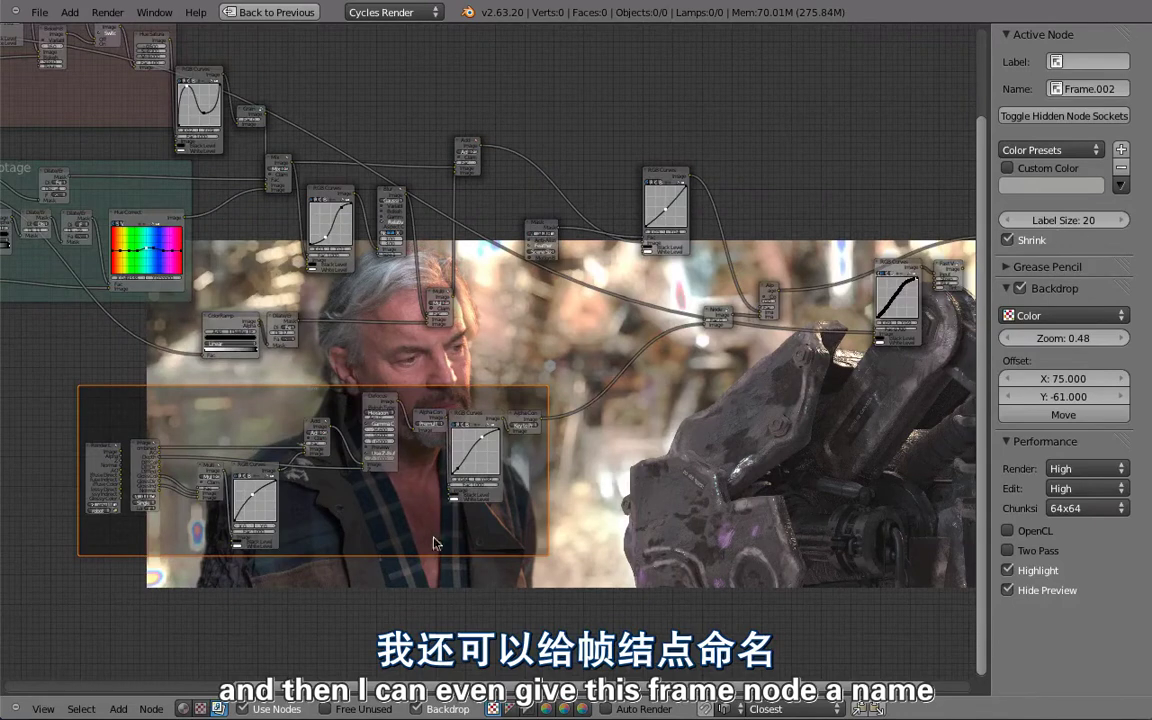
pyautogui.click(1073, 63)
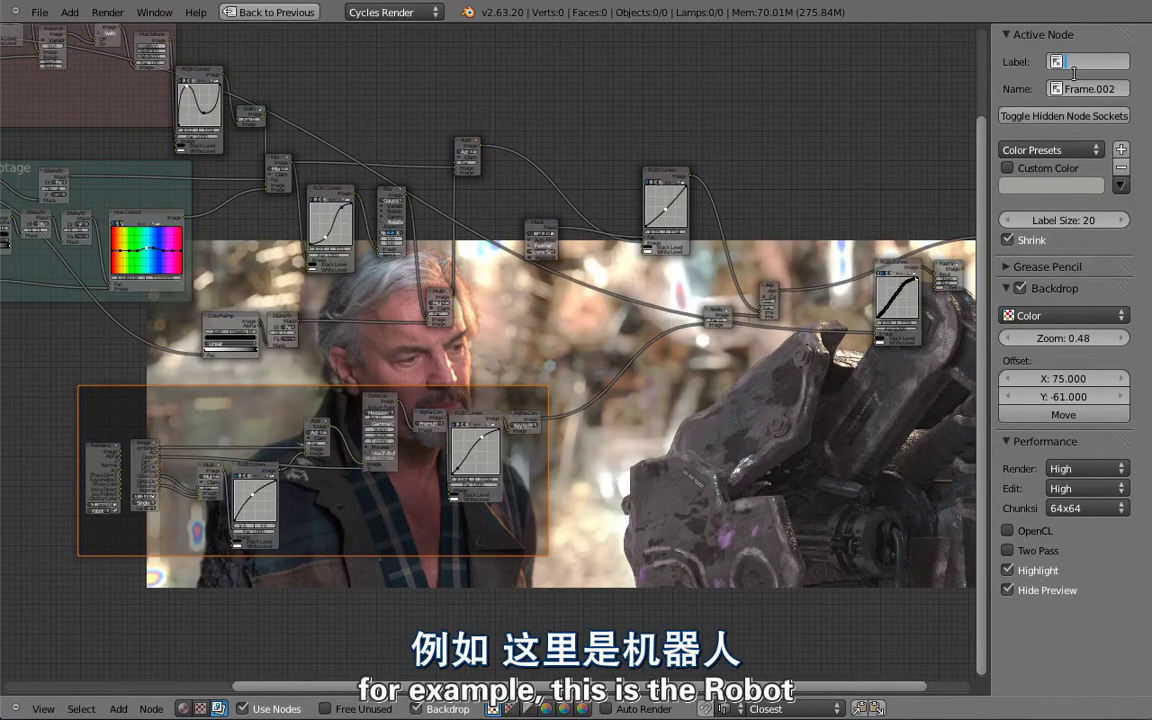
pyautogui.write('Robot')
pyautogui.press('Return')
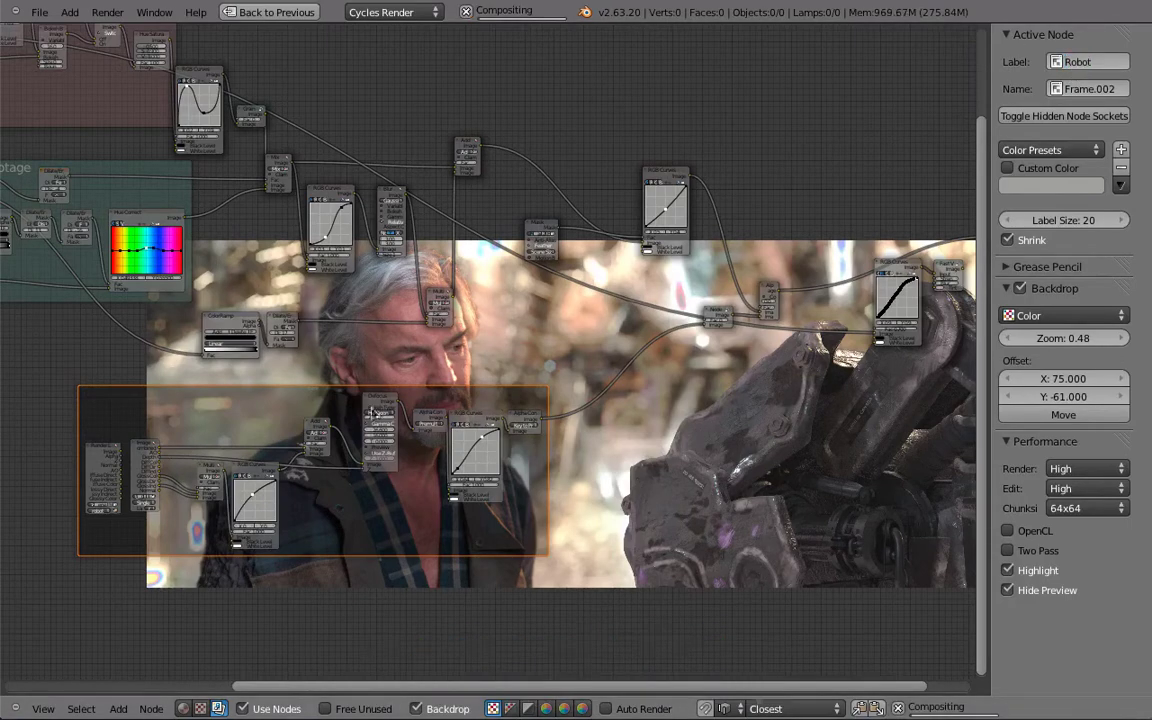
# Set the Robot frame's label size to 60.
pyautogui.click(1086, 226)
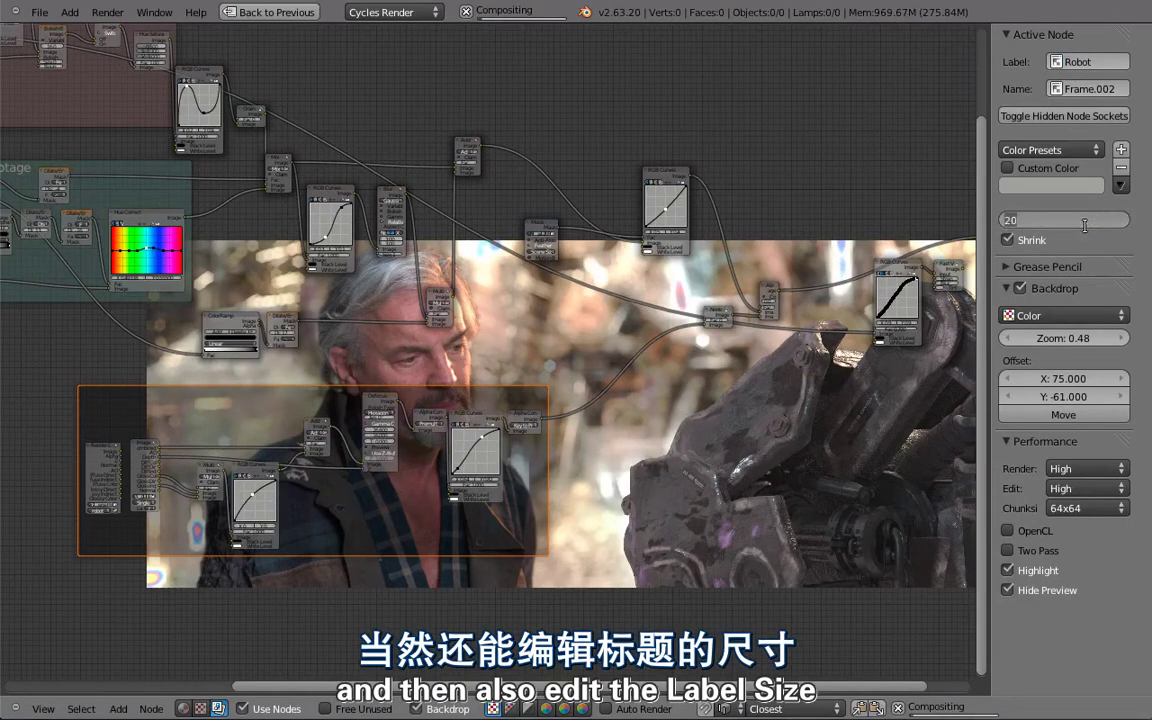
pyautogui.write('60')
pyautogui.press('Return')
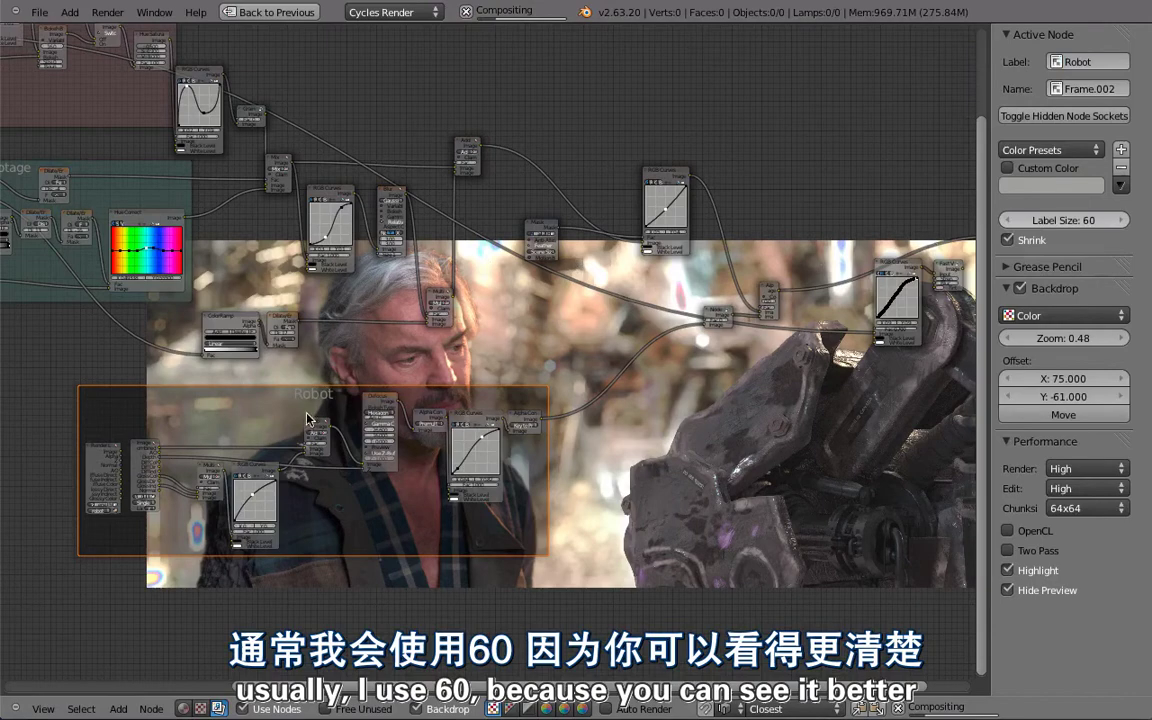
pyautogui.press('Return')
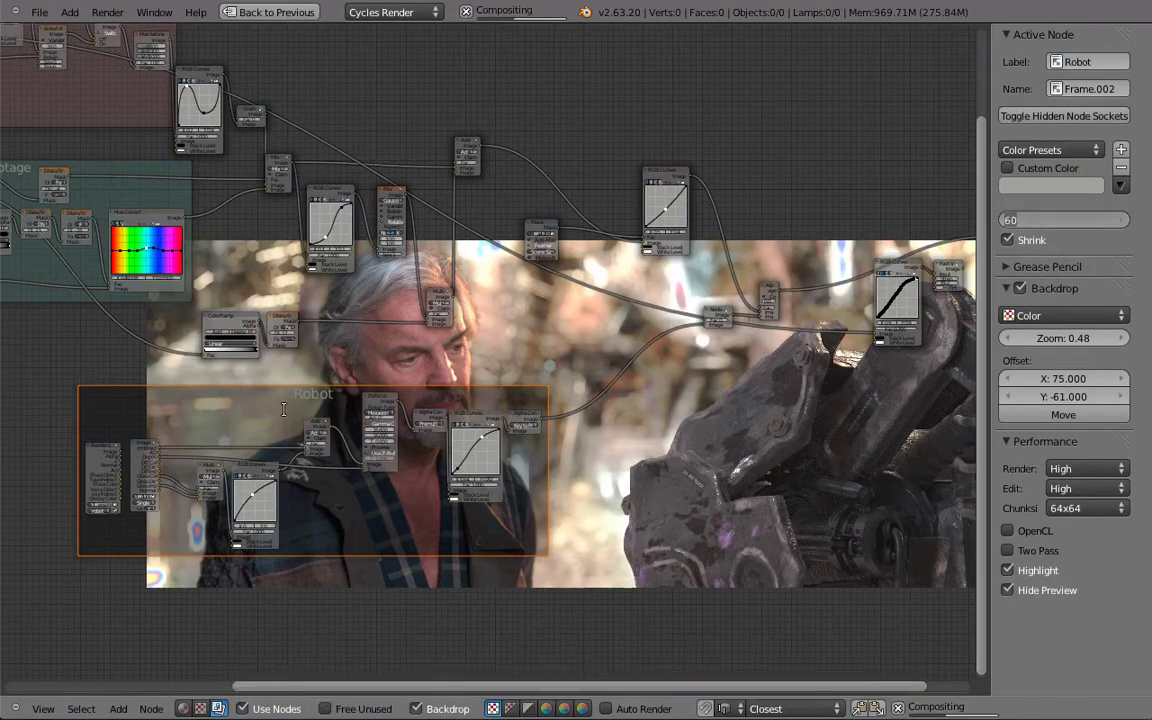
pyautogui.press('Return')
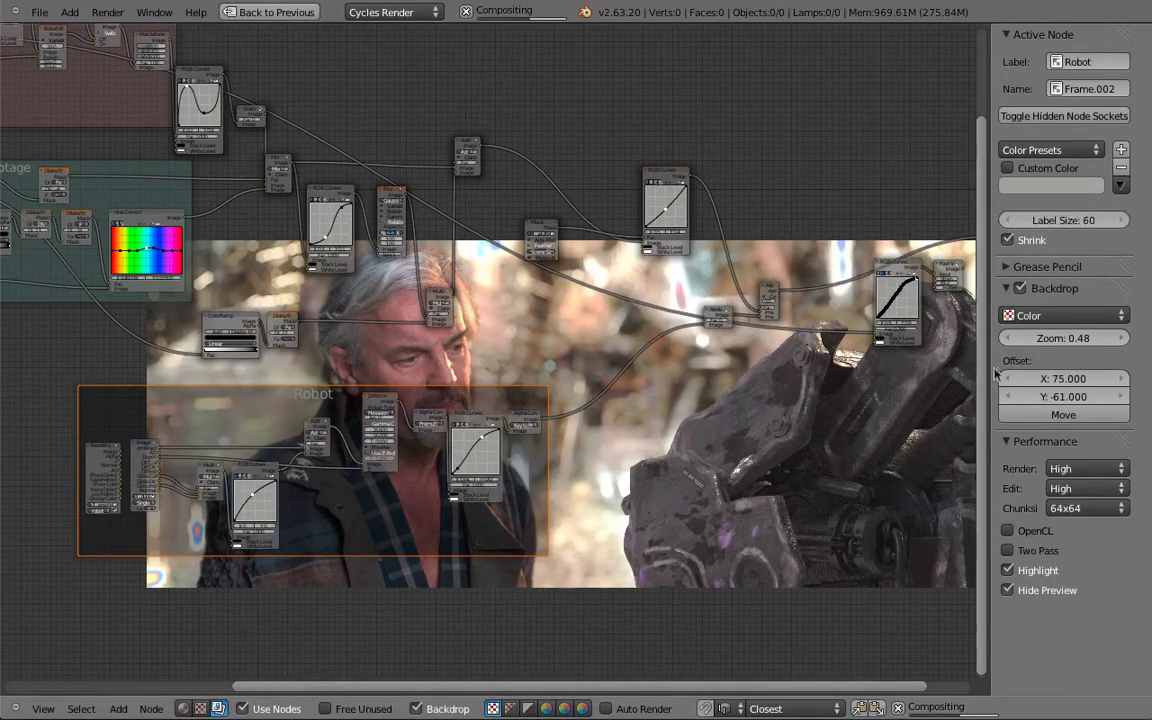
# Enable a custom color for the Robot frame and set it to pink.
pyautogui.click(1007, 168)
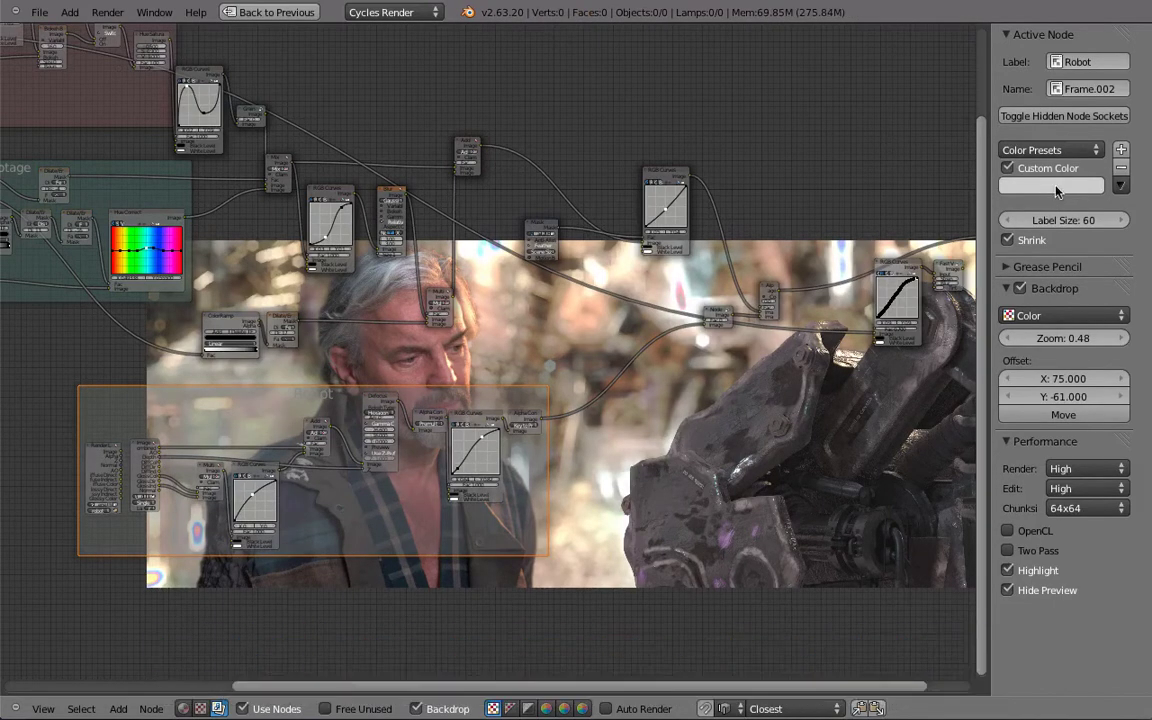
pyautogui.click(1030, 185)
pyautogui.moveTo(968, 232); pyautogui.dragTo(1035, 314)
pyautogui.scroll(-4, 476, 513)
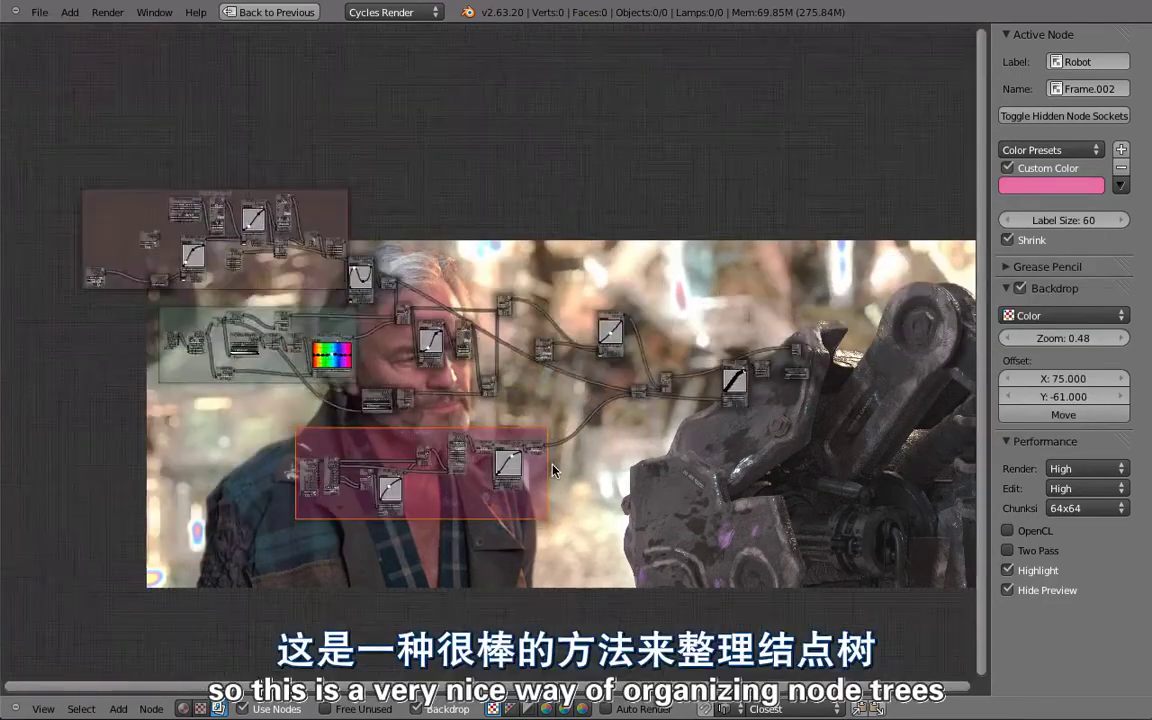
# Try moving the Robot frame with its nodes, and move the Background frame upward, away from the Footage frame.
pyautogui.press('g')
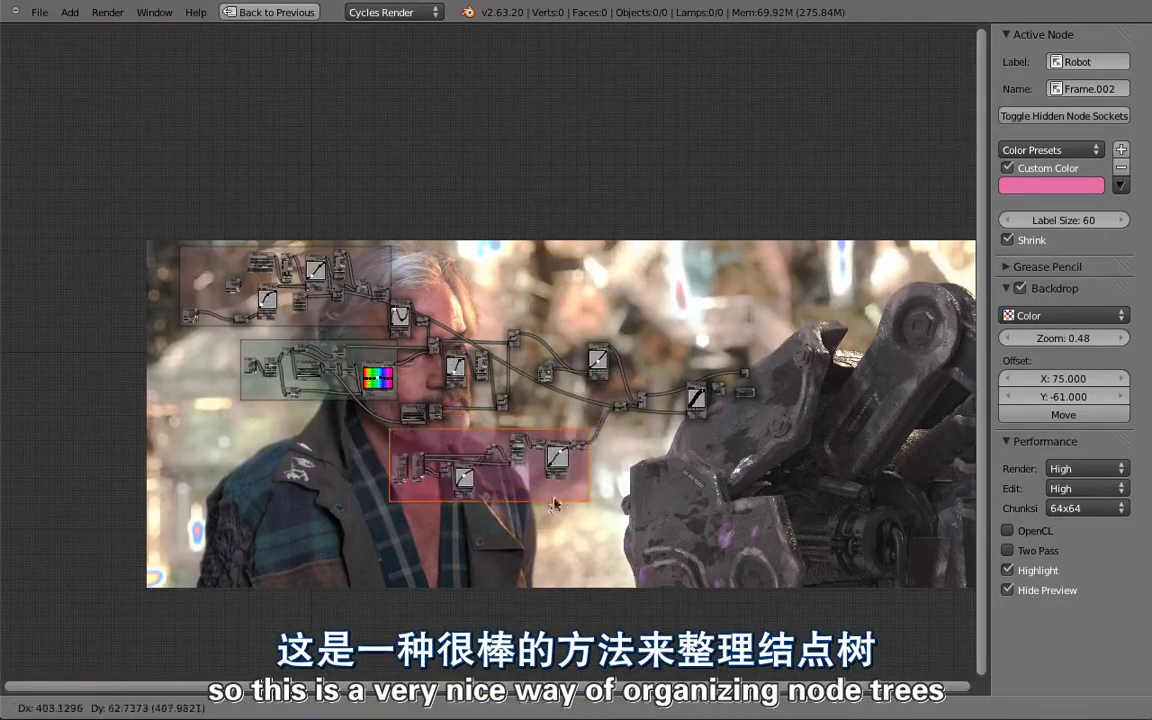
pyautogui.rightClick(530, 500)
pyautogui.scroll(8, 355, 404)
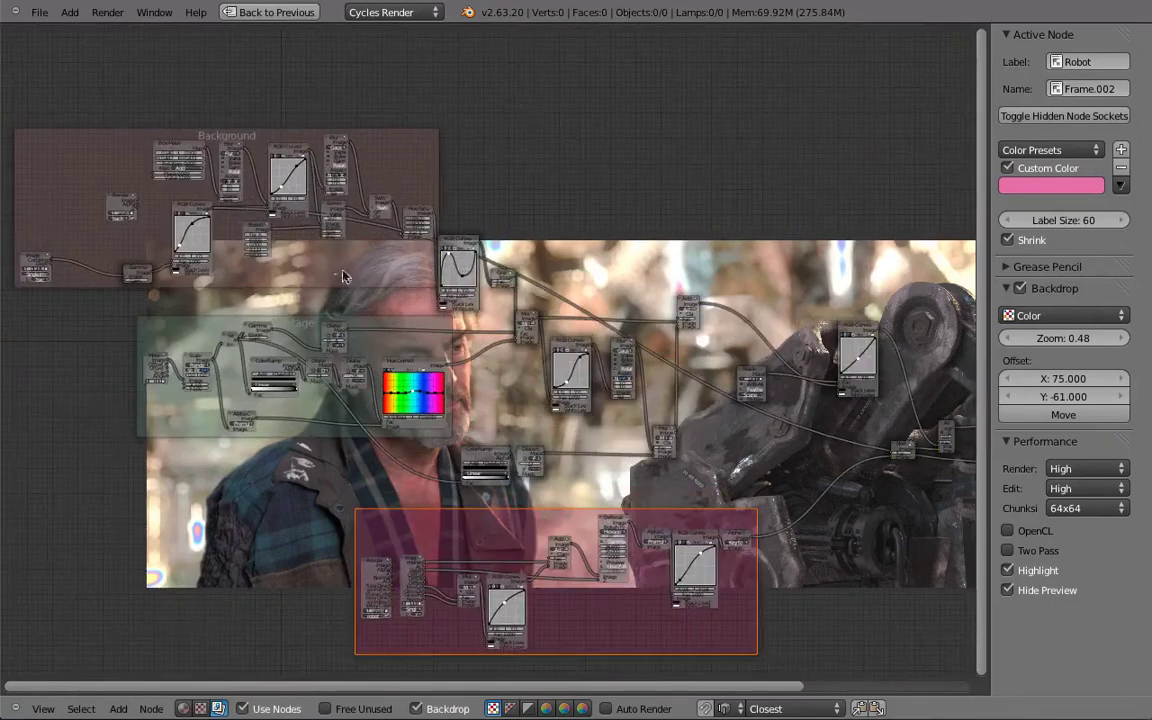
pyautogui.moveTo(335, 262); pyautogui.dragTo(312, 190, button='right')
pyautogui.scroll(3, 330, 198)
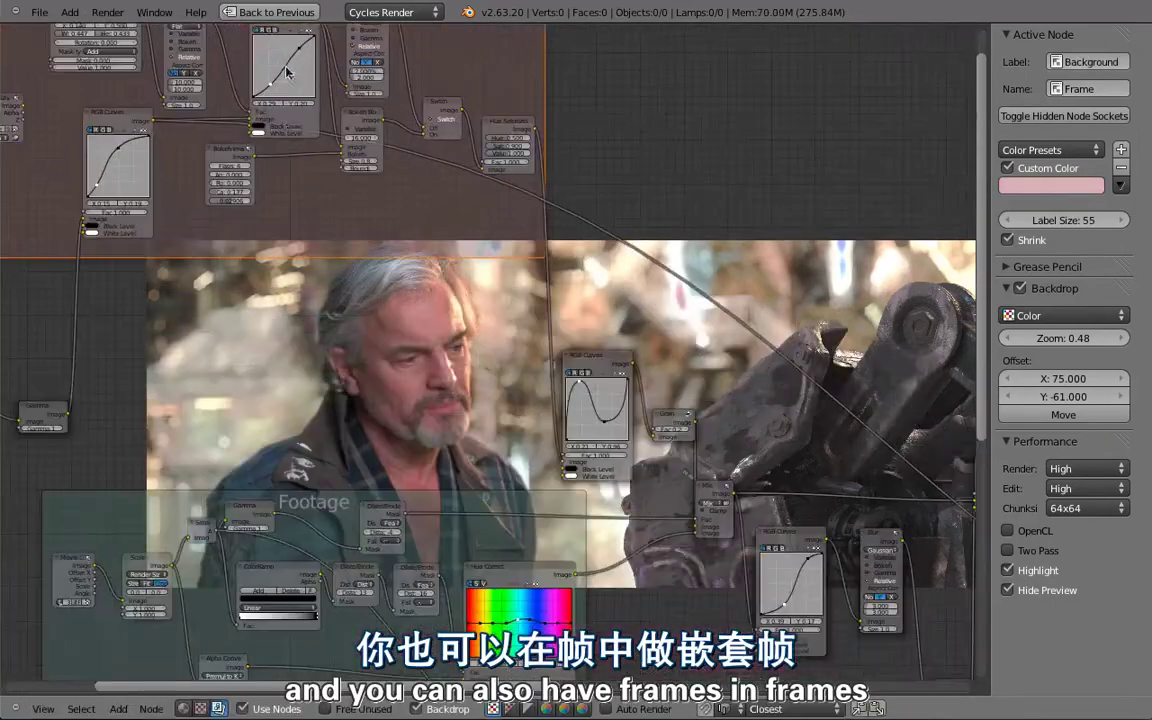
# Join the RGB Curves node between the Background frame's two Blur nodes into a nested frame, shift it slightly, and delete only that nested frame.
pyautogui.rightClick(314, 149)
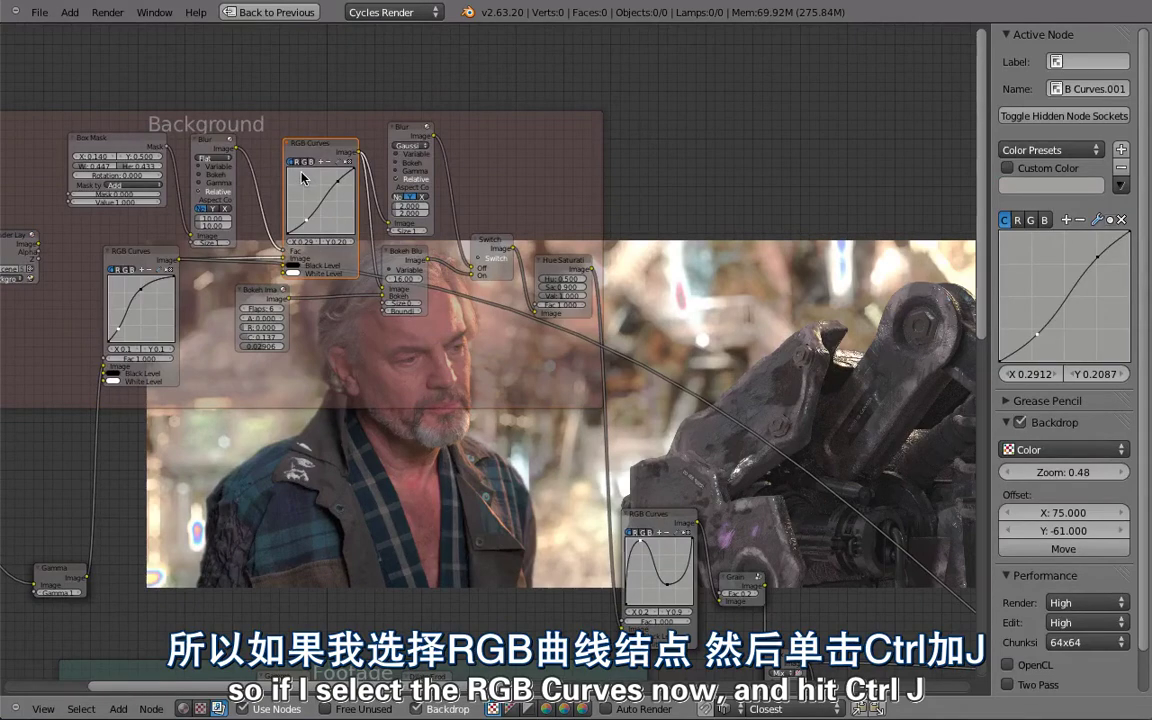
pyautogui.hotkey('ctrl', 'j')
pyautogui.scroll(2, 355, 143)
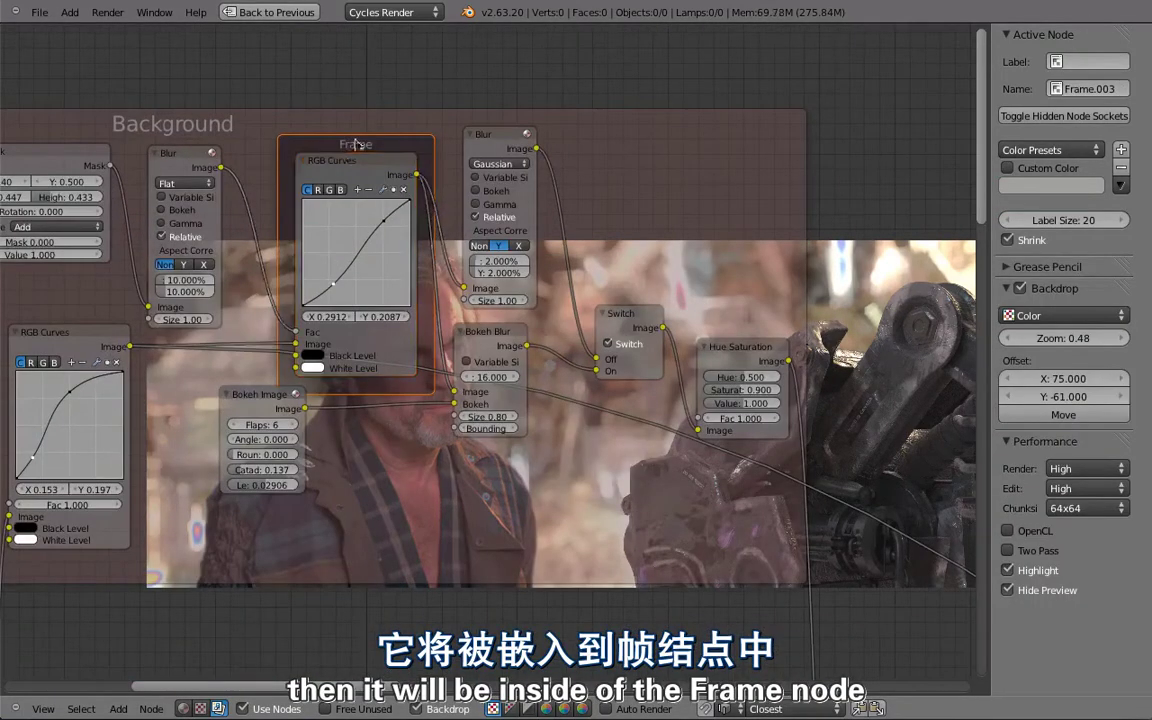
pyautogui.moveTo(430, 204); pyautogui.dragTo(455, 193, button='right')
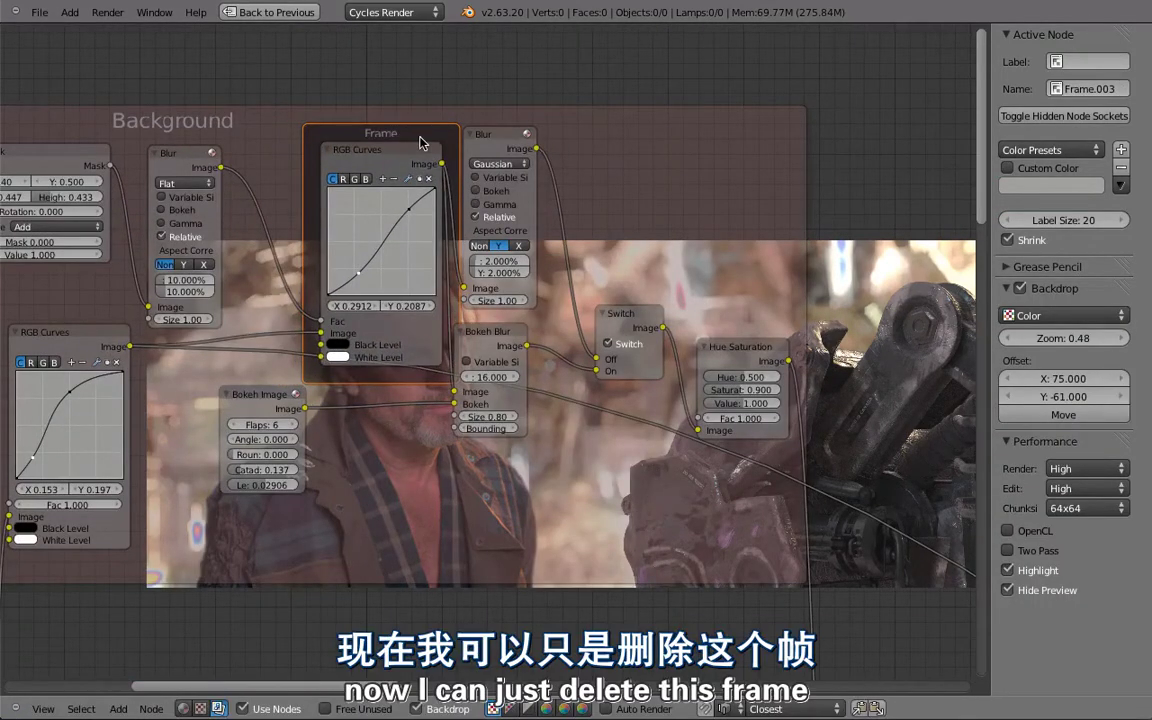
pyautogui.press('x')
pyautogui.scroll(-4, 562, 203)
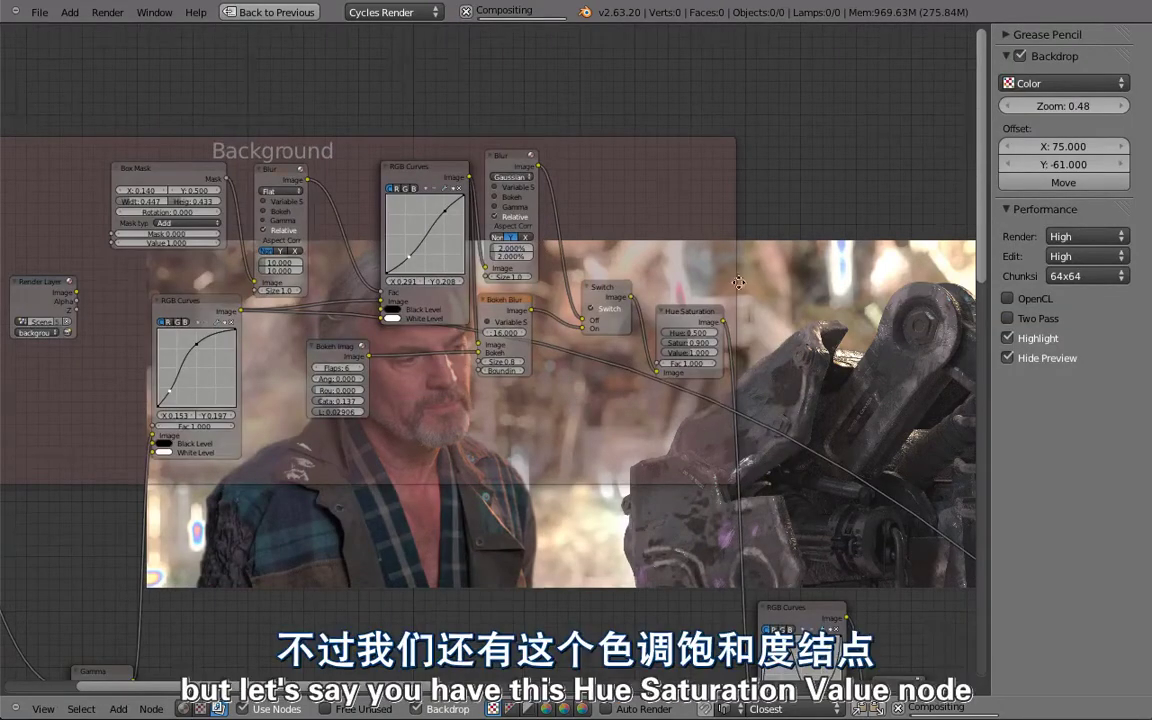
# Move the Hue Saturation node around within the Background frame to show the frame growing and shrinking with it.
pyautogui.moveTo(577, 427); pyautogui.dragTo(574, 148, button='middle')
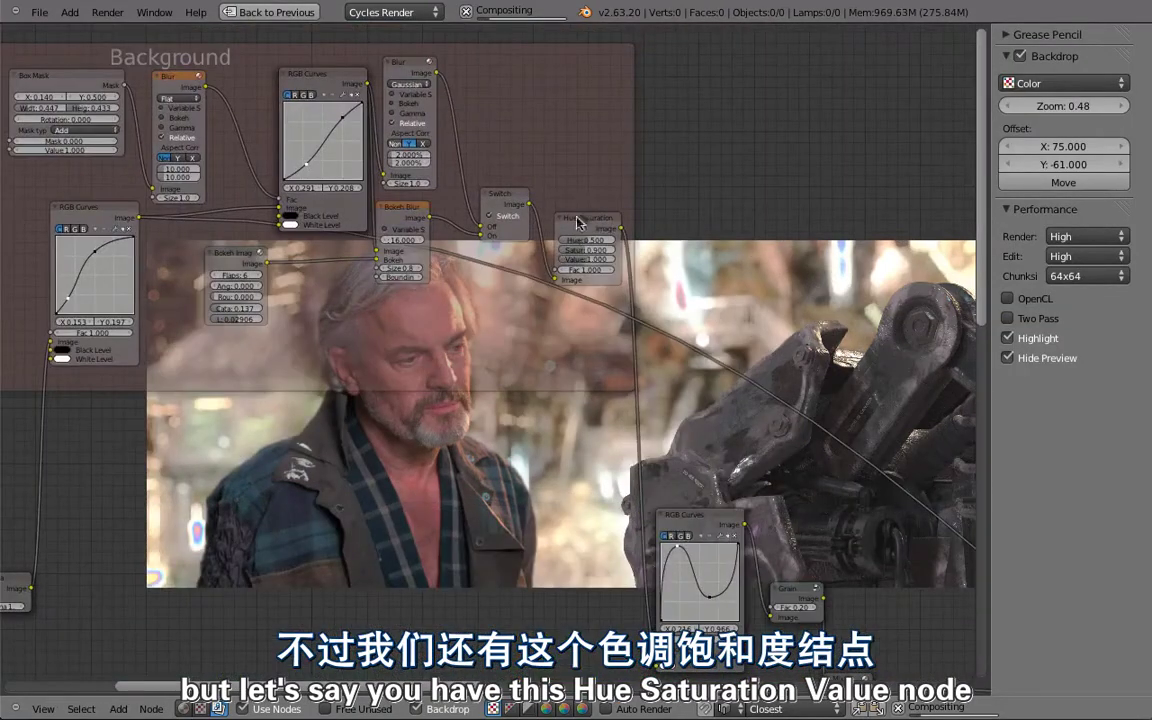
pyautogui.press('g')
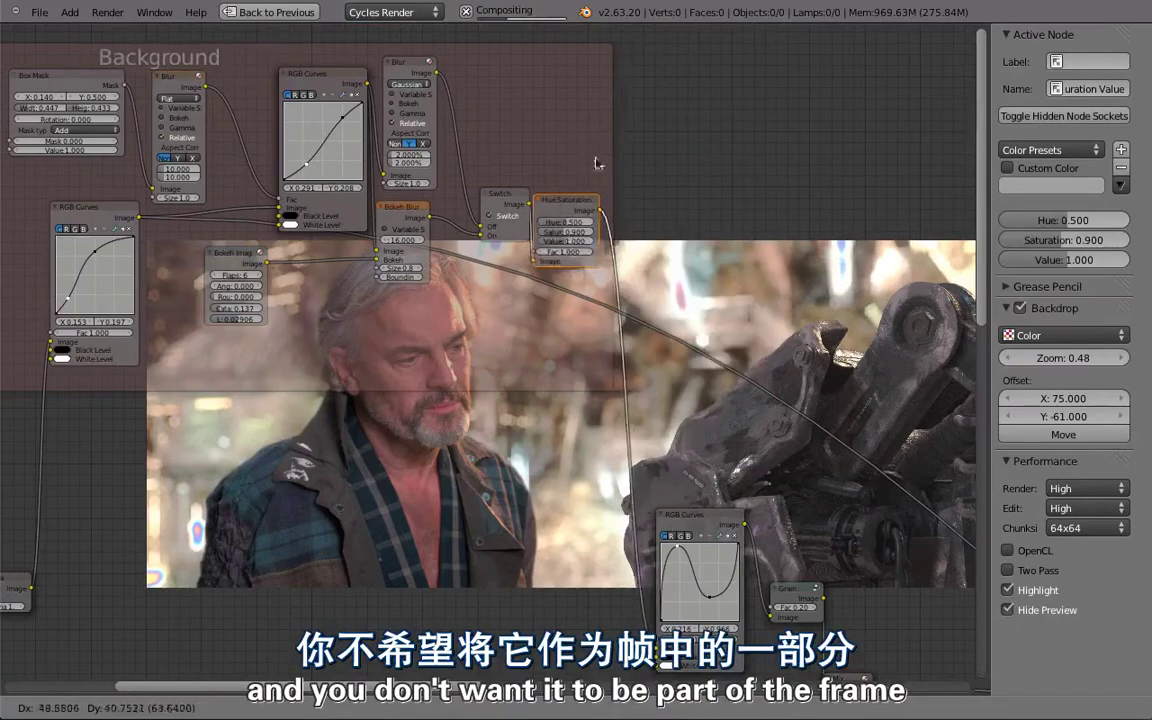
pyautogui.click(577, 196)
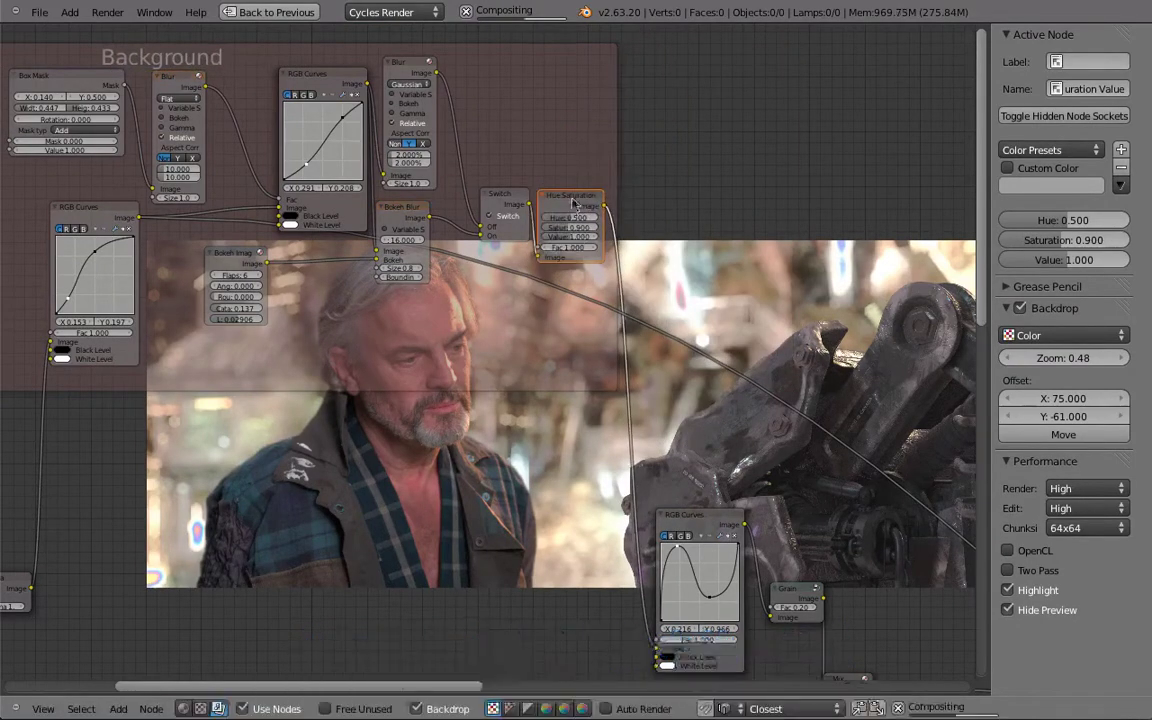
pyautogui.press('g')
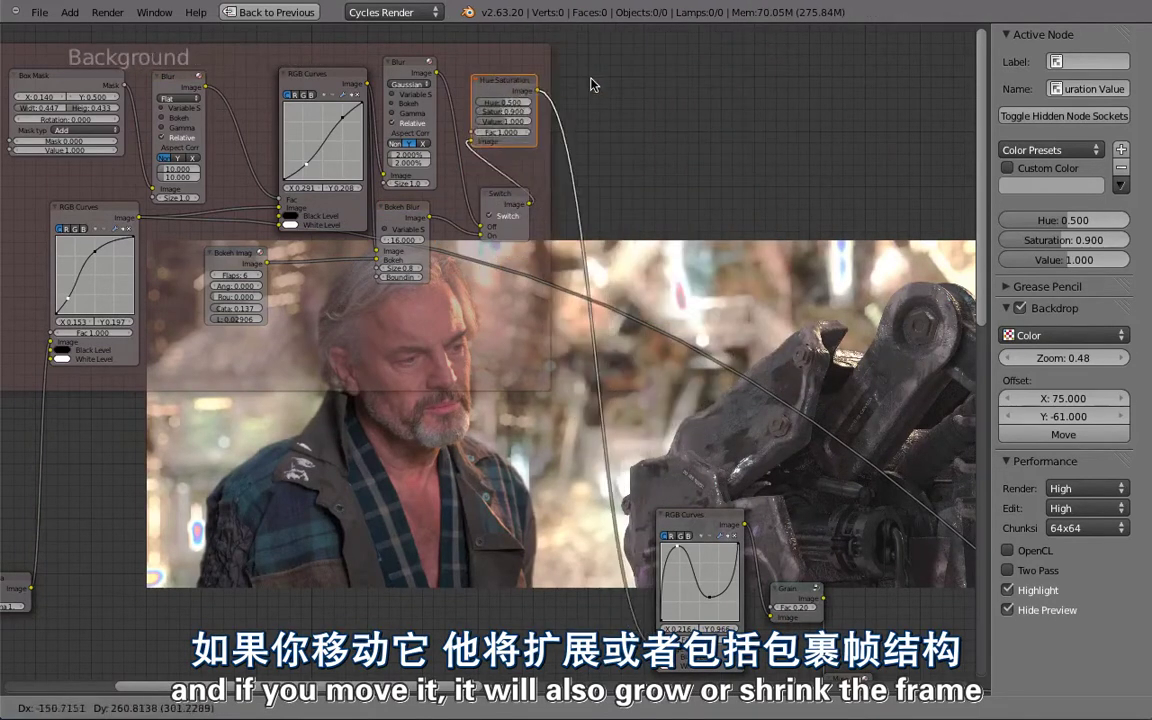
pyautogui.click(688, 187)
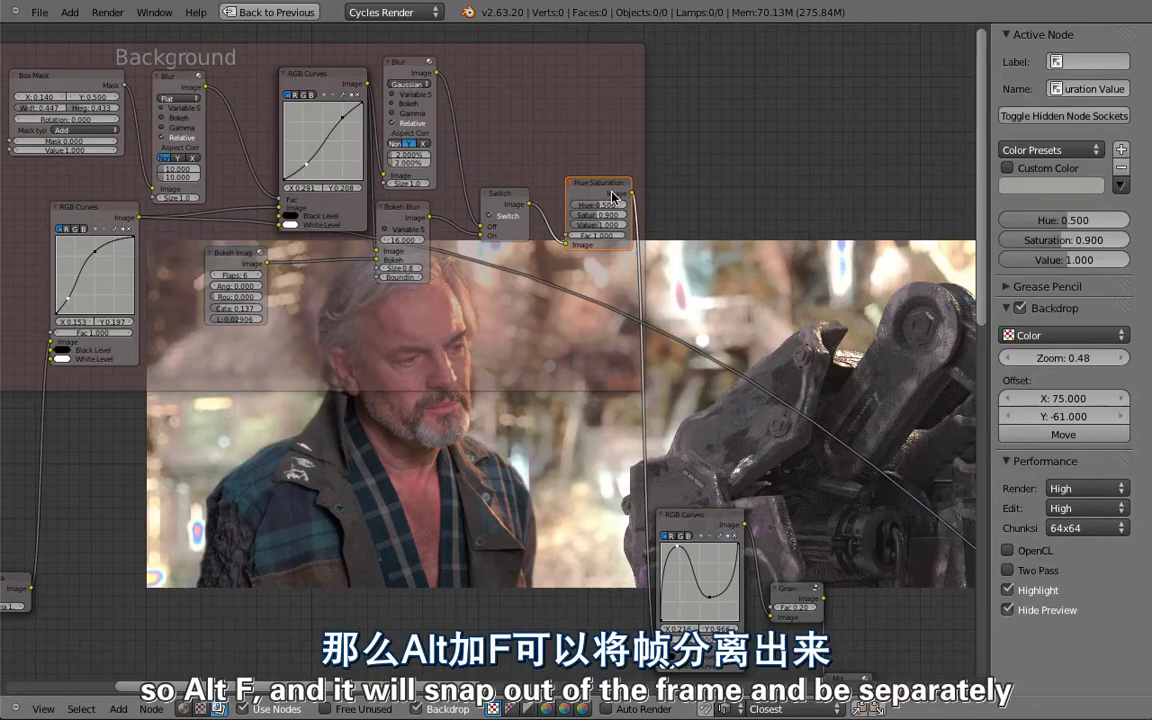
# Detach the Hue Saturation node from the Background frame and place it outside, to the right of the frame.
pyautogui.hotkey('alt', 'f')
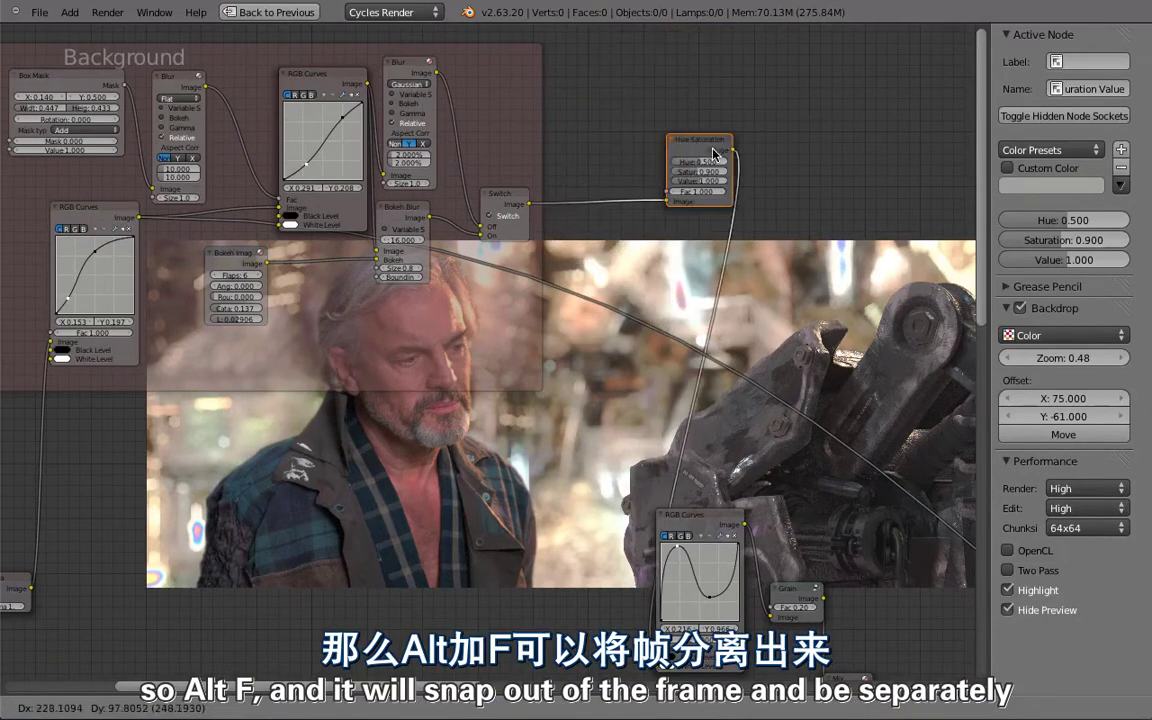
pyautogui.click(693, 196)
pyautogui.scroll(3, 693, 196)
pyautogui.scroll(-2, 620, 156)
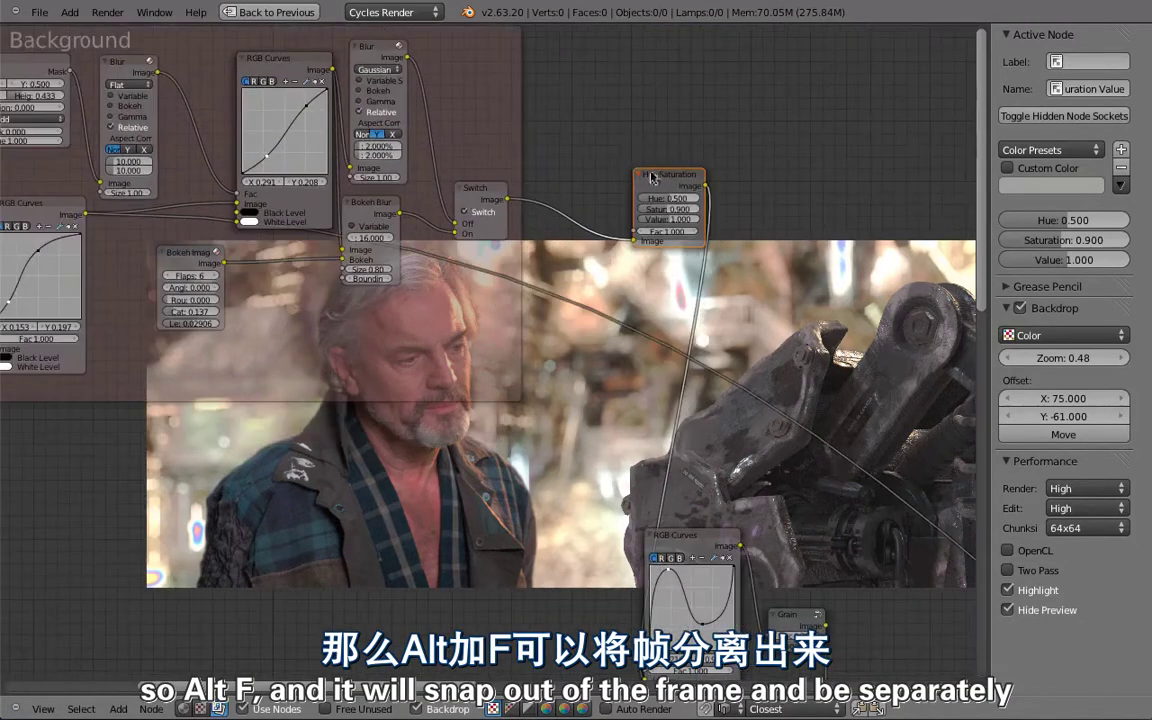
pyautogui.moveTo(657, 180); pyautogui.dragTo(648, 140)
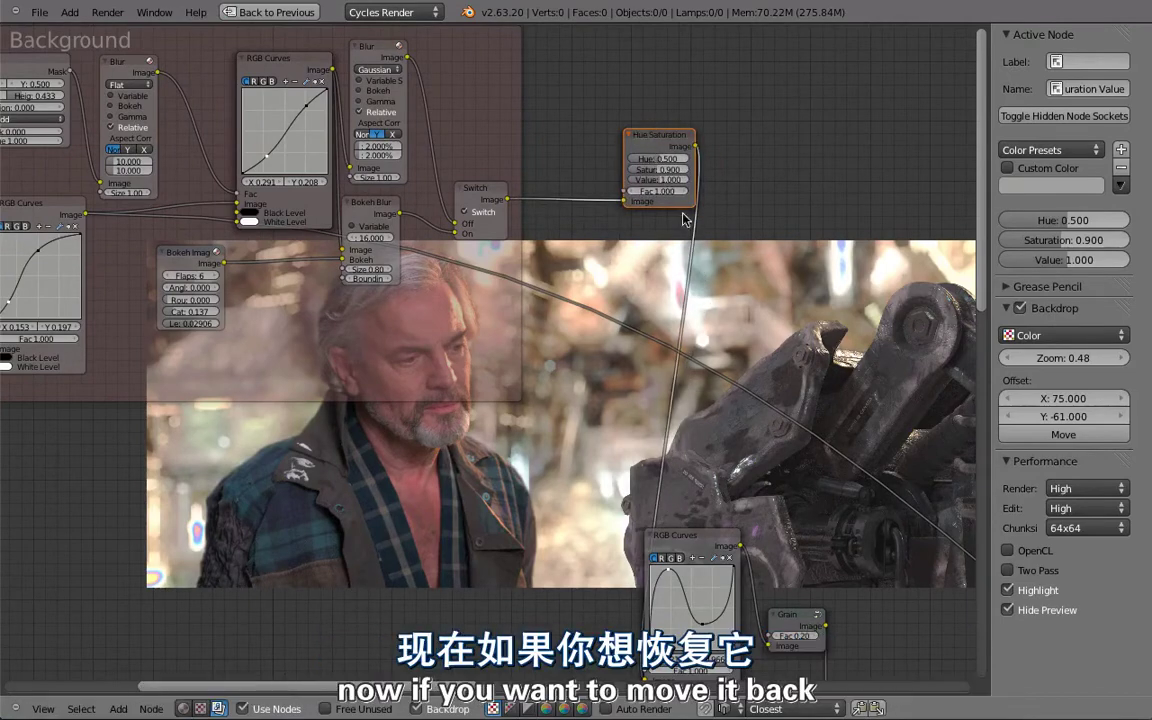
# Move the Hue Saturation node back inside the Background frame, above the Switch node.
pyautogui.press('g')
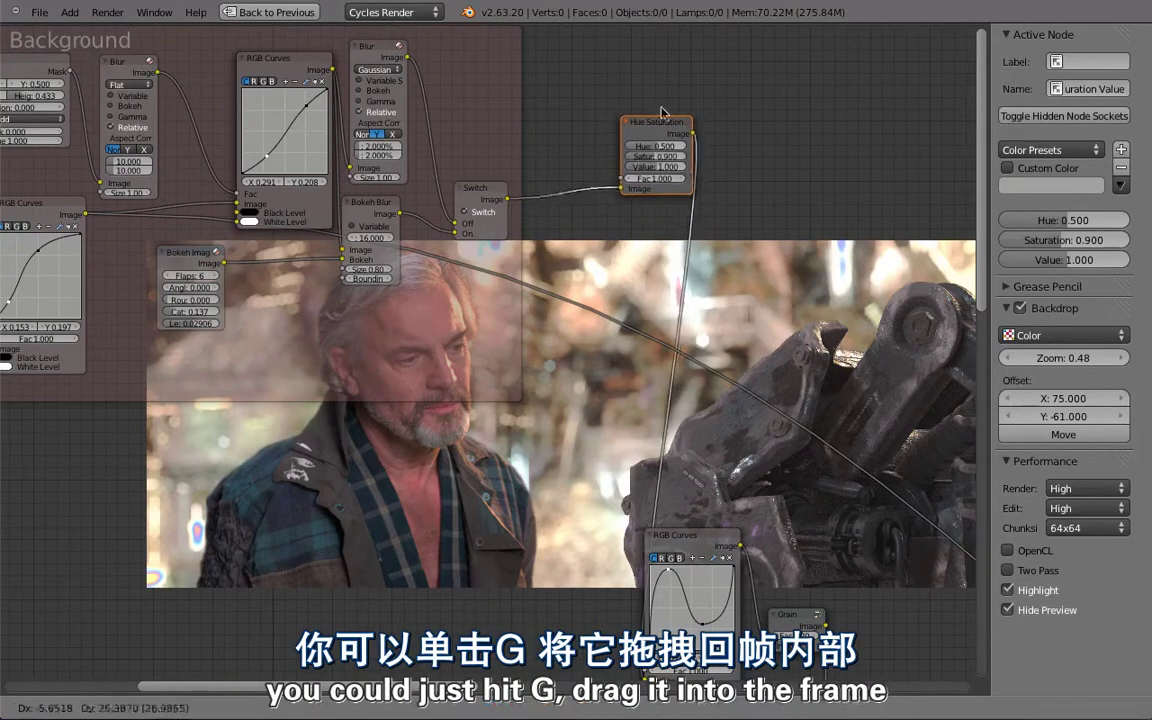
pyautogui.click(499, 128)
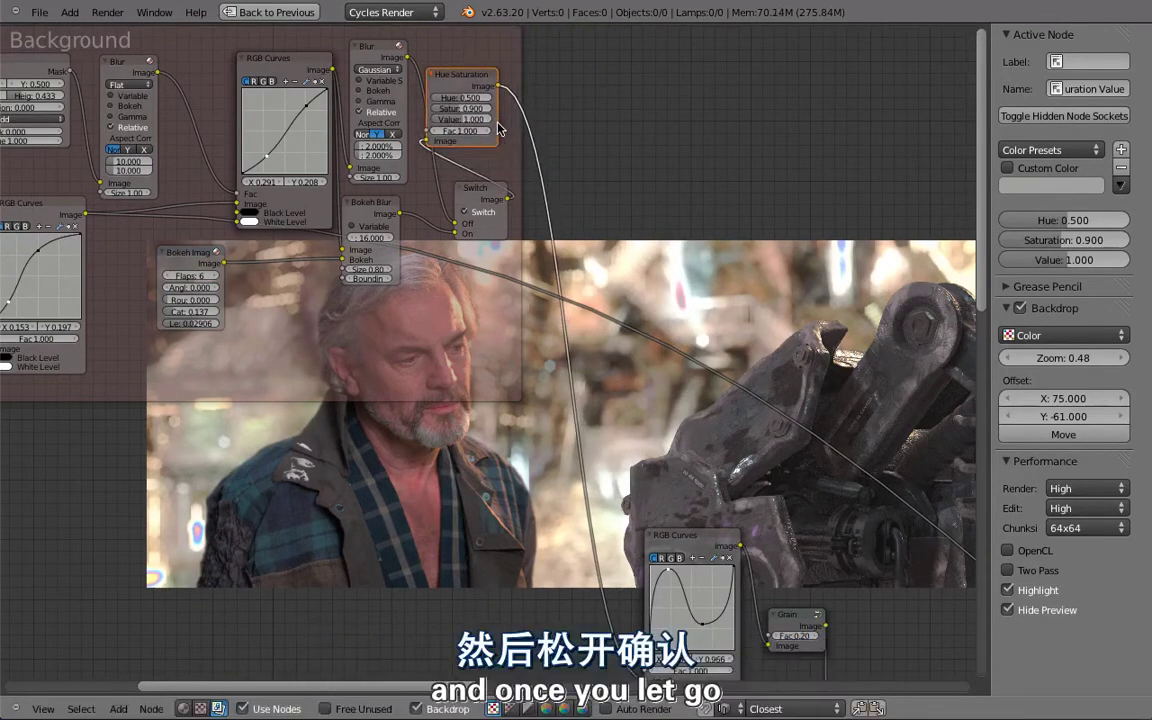
# Move the Hue Saturation node past the Switch node, detach it from the Background frame, place it outside, and select the frame.
pyautogui.moveTo(463, 75); pyautogui.dragTo(613, 185)
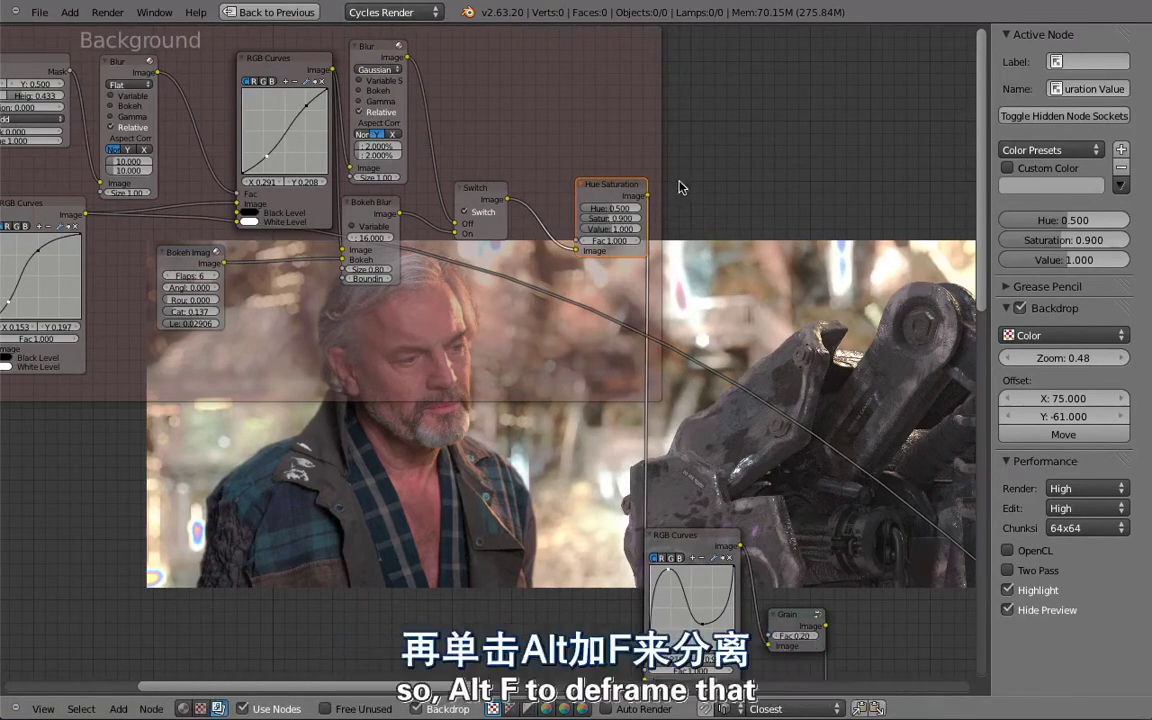
pyautogui.hotkey('alt', 'f')
pyautogui.press('g')
pyautogui.click(777, 181)
pyautogui.scroll(-4, 460, 335)
pyautogui.scroll(-4, 437, 390)
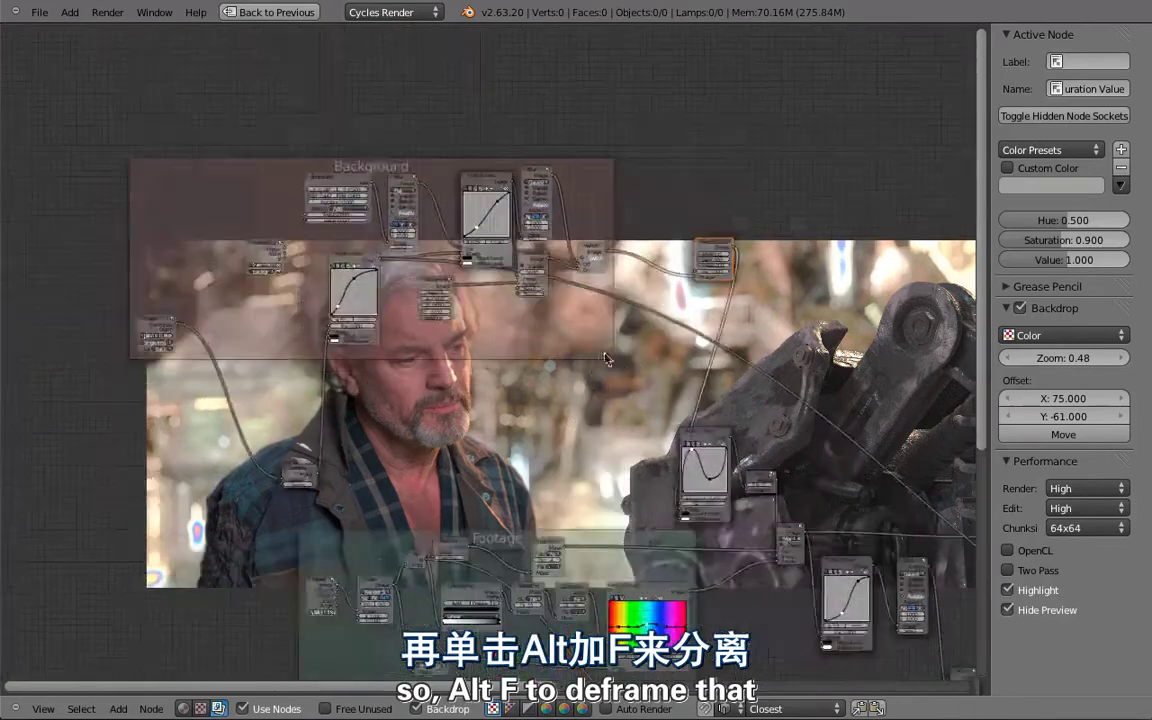
pyautogui.click(311, 230)
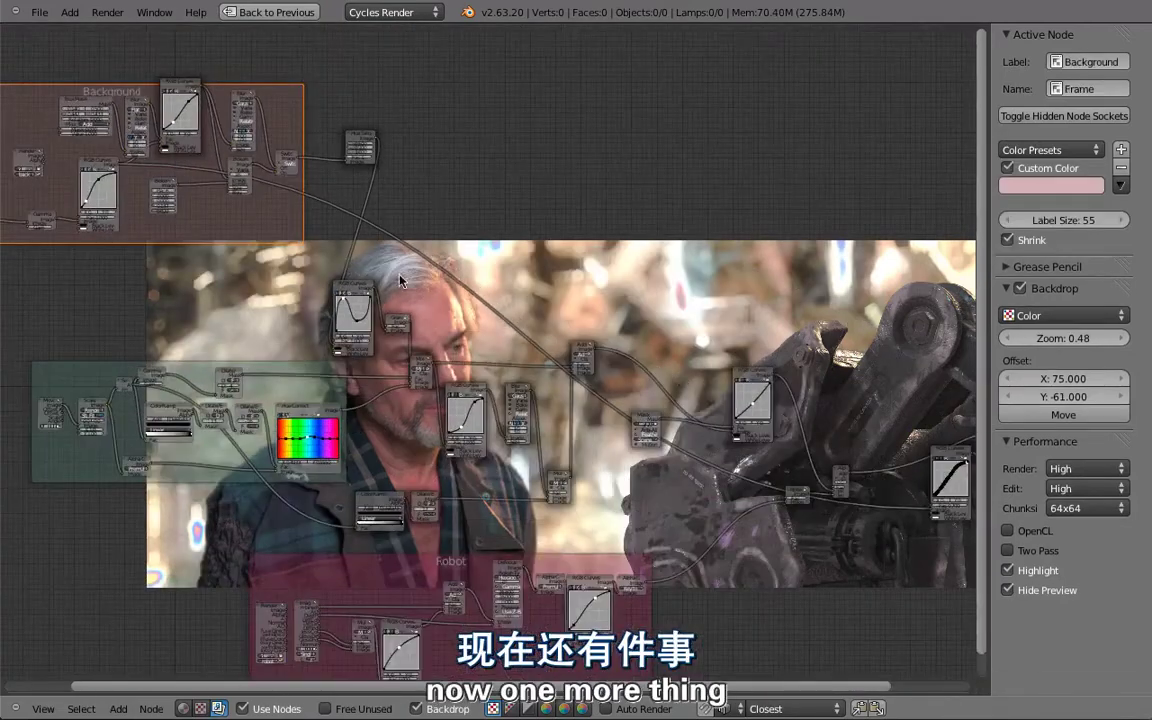
# Insert a Reroute point on the long link leaving the Background frame's RGB Curves node and move it just below the frame.
pyautogui.scroll(3, 400, 281)
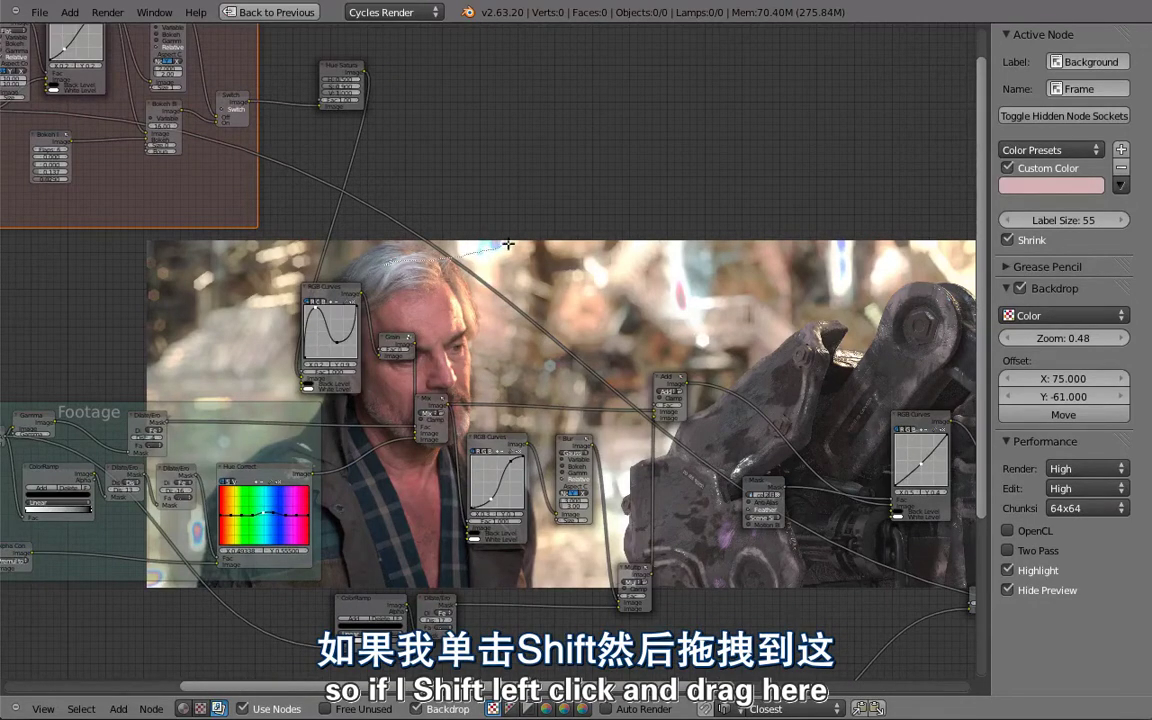
pyautogui.keyDown('shift'); pyautogui.moveTo(508, 243); pyautogui.dragTo(565, 234); pyautogui.keyUp('shift')
pyautogui.scroll(9, 471, 264)
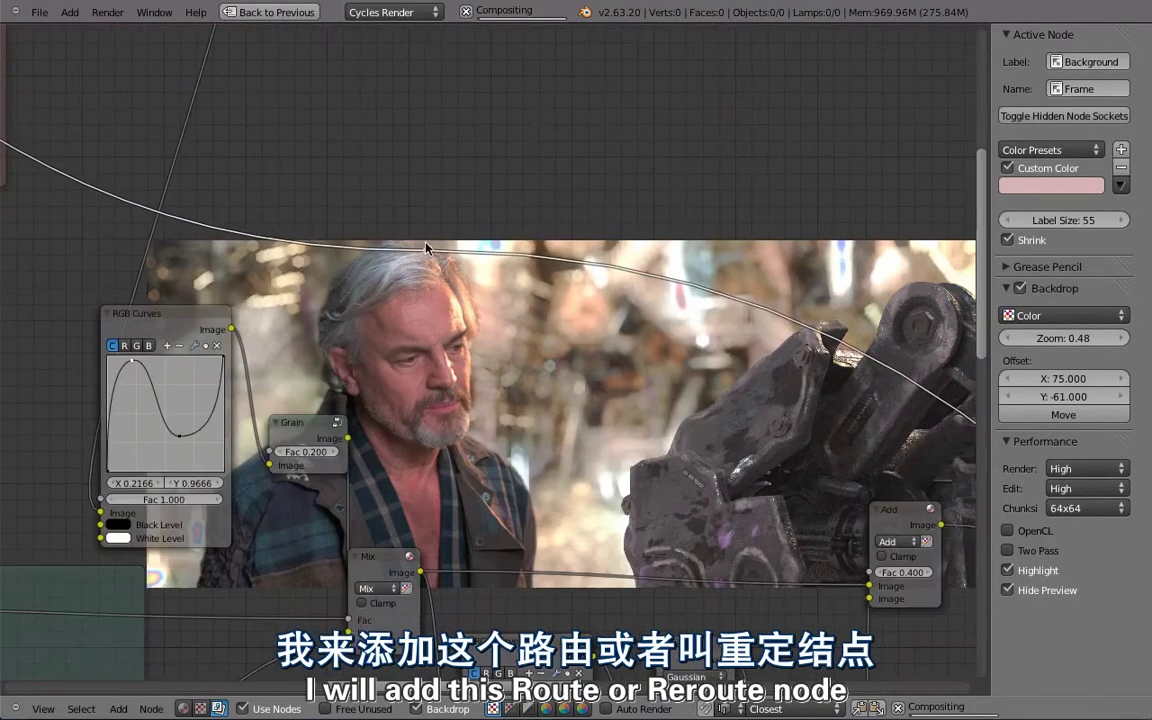
pyautogui.scroll(-1, 430, 255)
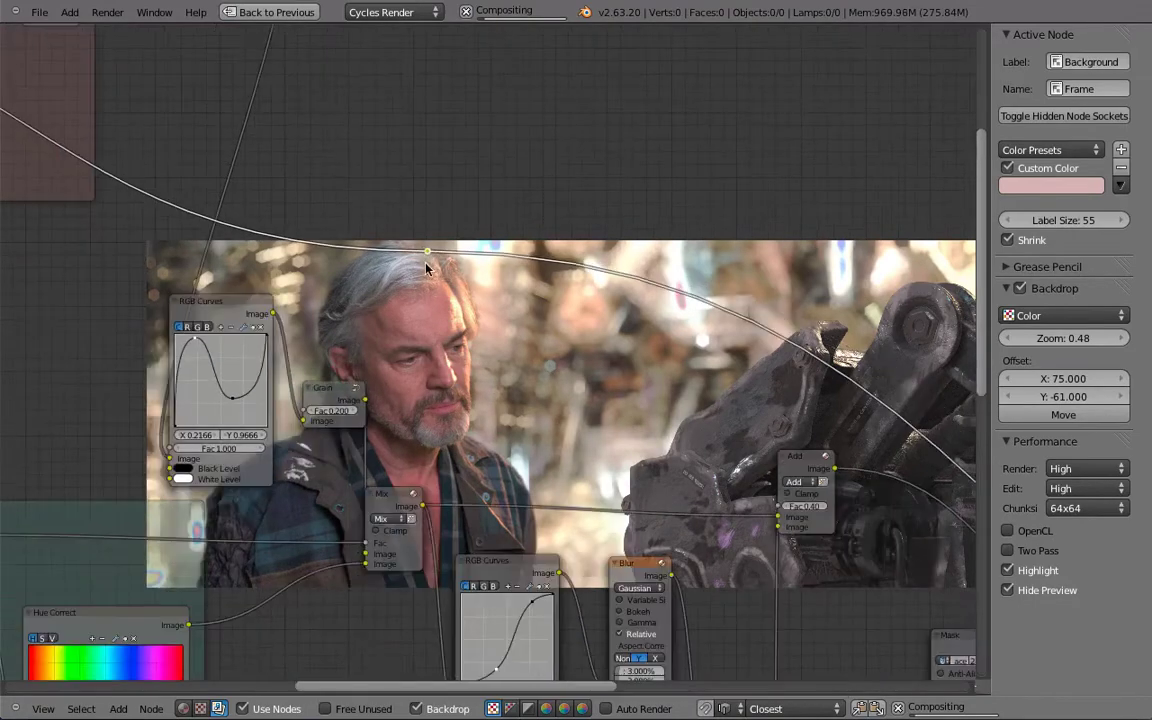
pyautogui.scroll(2, 428, 253)
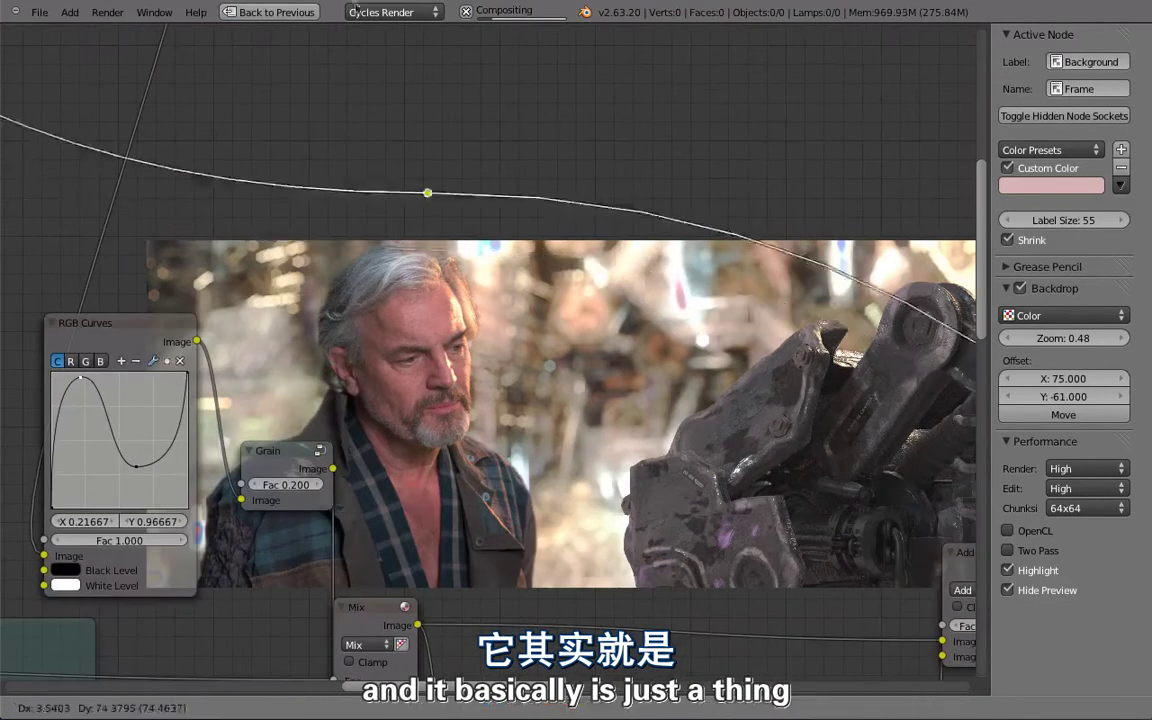
pyautogui.scroll(-4, 426, 250)
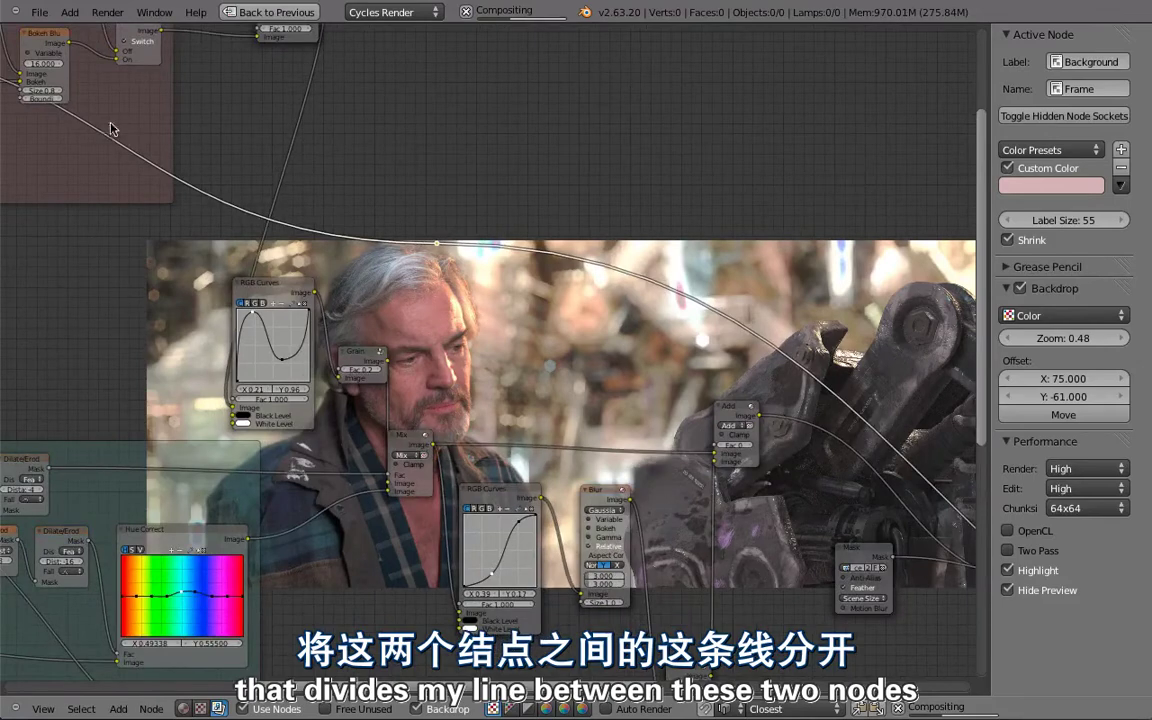
pyautogui.scroll(-4, 535, 300)
pyautogui.scroll(-4, 539, 315)
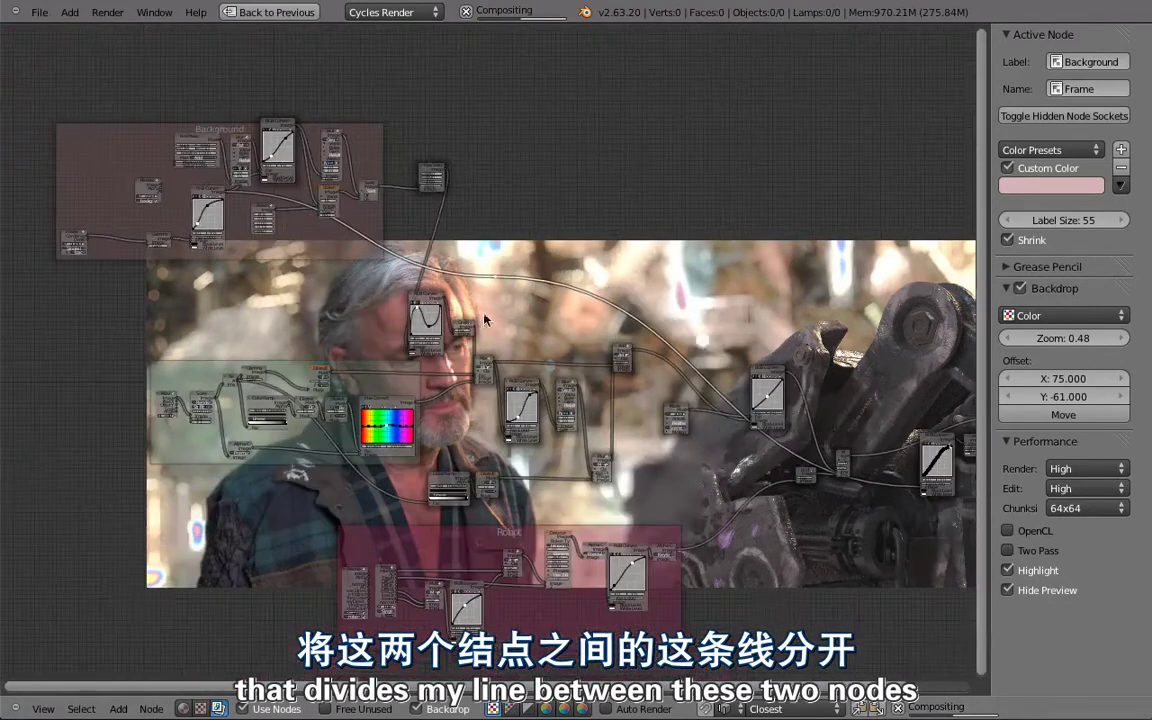
pyautogui.press('g')
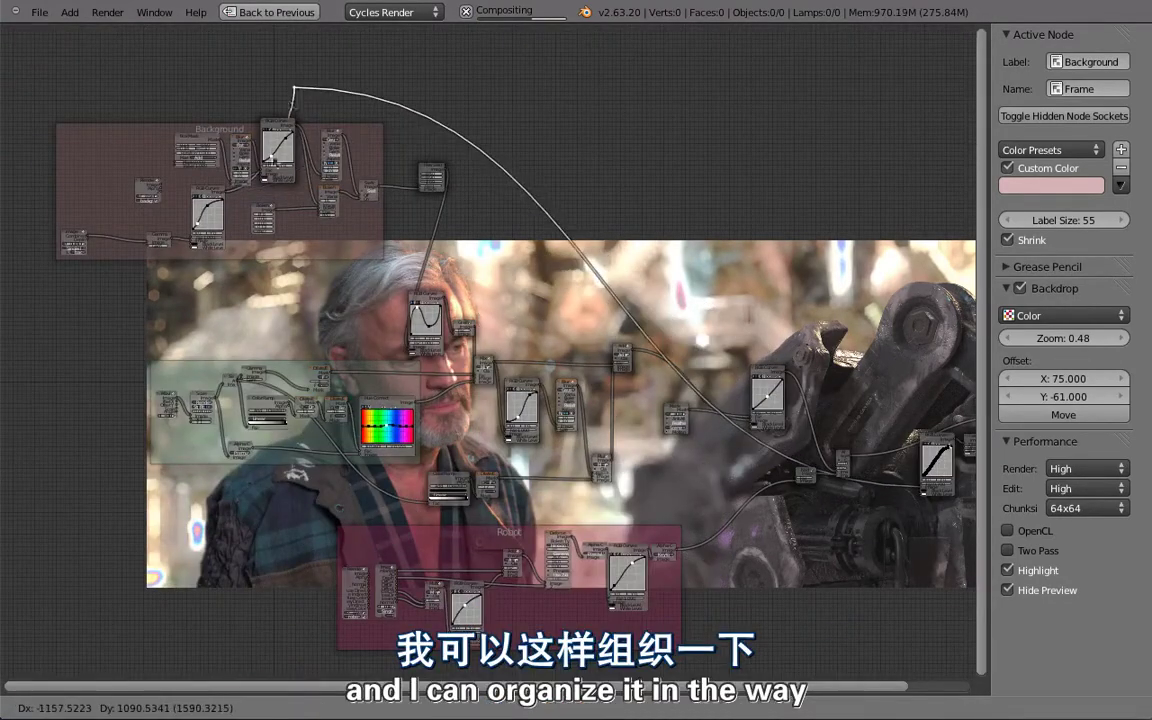
pyautogui.click(270, 286)
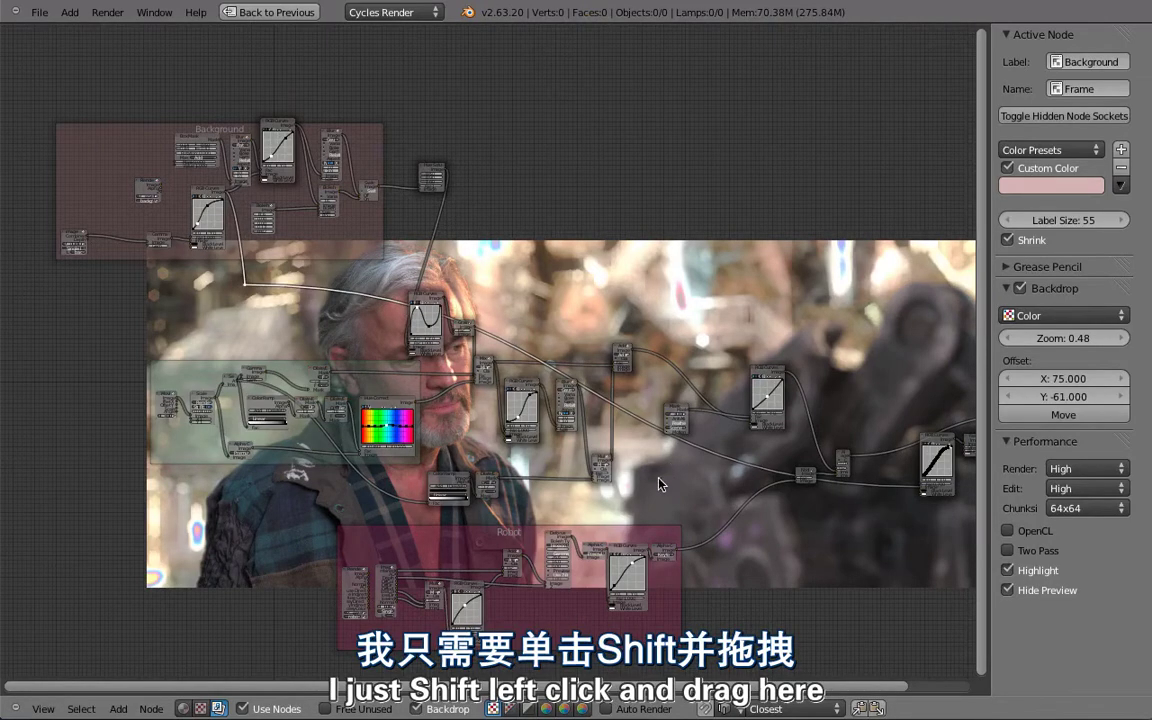
# Insert a second Reroute point farther along the same link and move it up so the stretch between both points runs horizontally.
pyautogui.keyDown('shift'); pyautogui.moveTo(730, 445); pyautogui.dragTo(728, 450, button='right'); pyautogui.keyUp('shift')
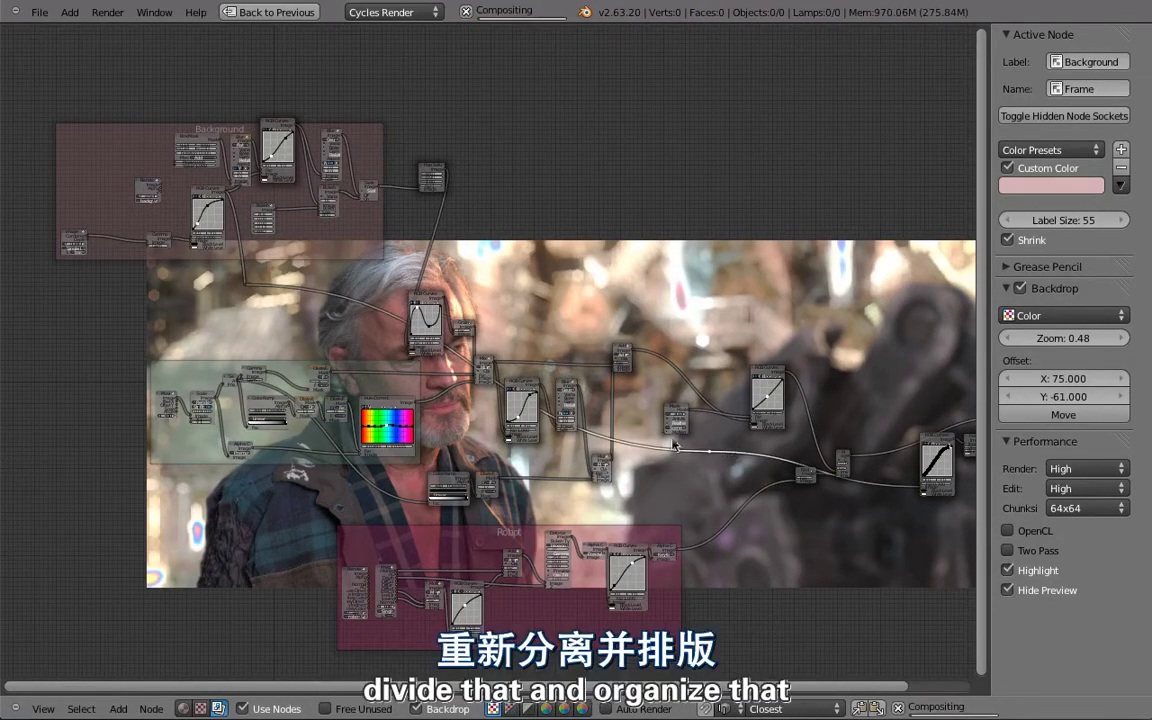
pyautogui.press('g')
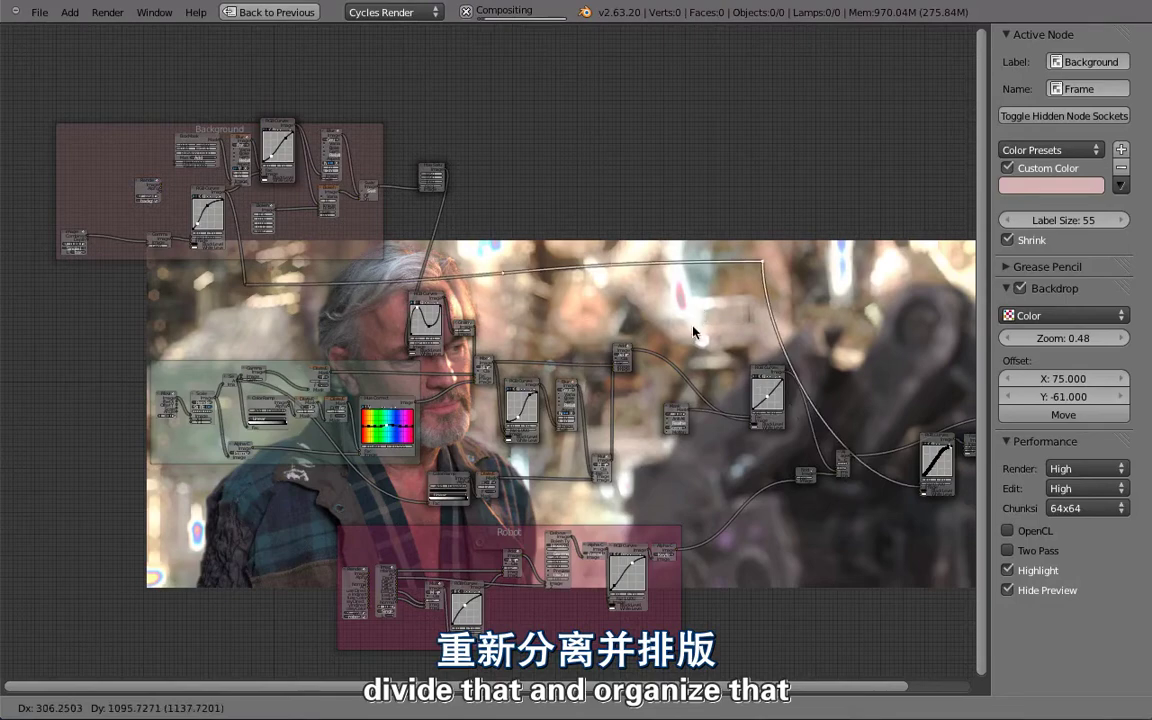
pyautogui.click(782, 338)
# Add a separate Reroute node, drop it onto the horizontal link between the two Reroute points, and slide it along the link.
pyautogui.scroll(1, 540, 262)
pyautogui.hotkey('shift', 'a')
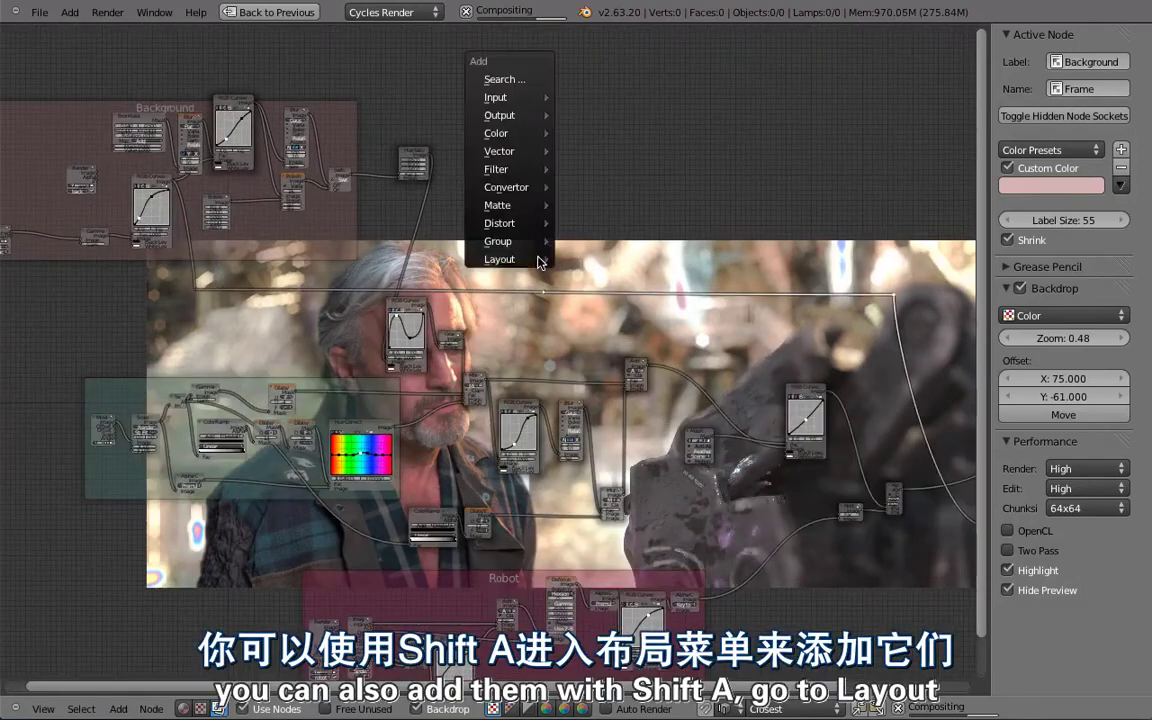
pyautogui.moveTo(540, 262)
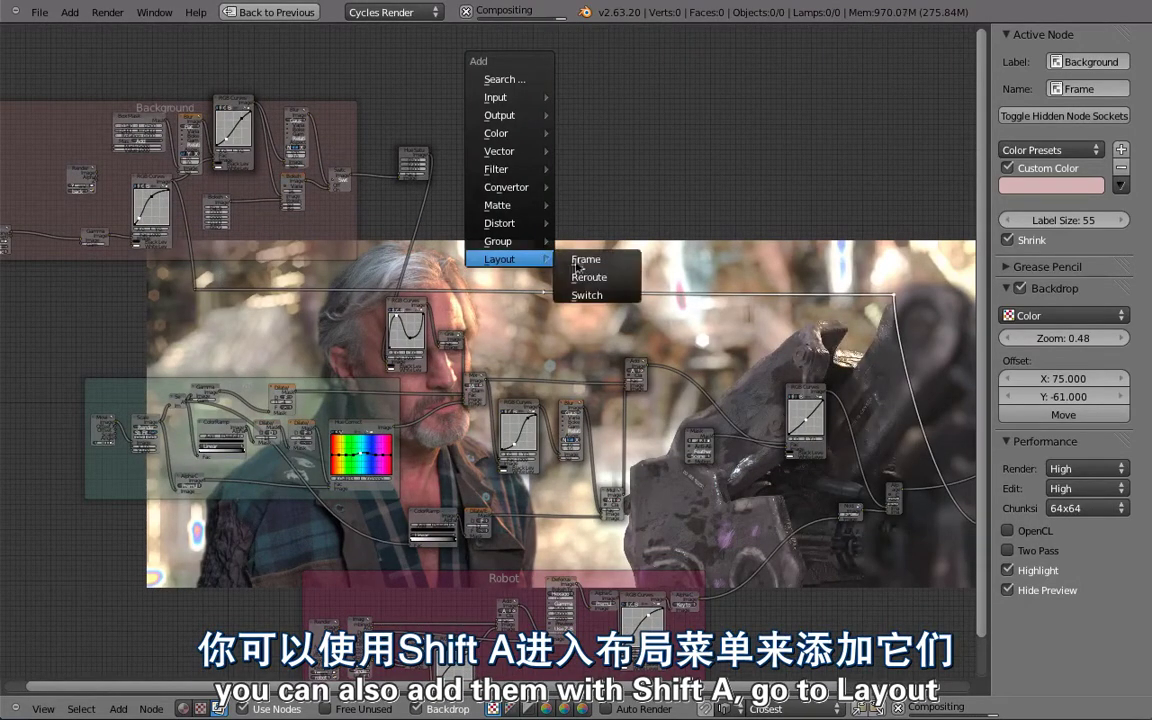
pyautogui.click(589, 277)
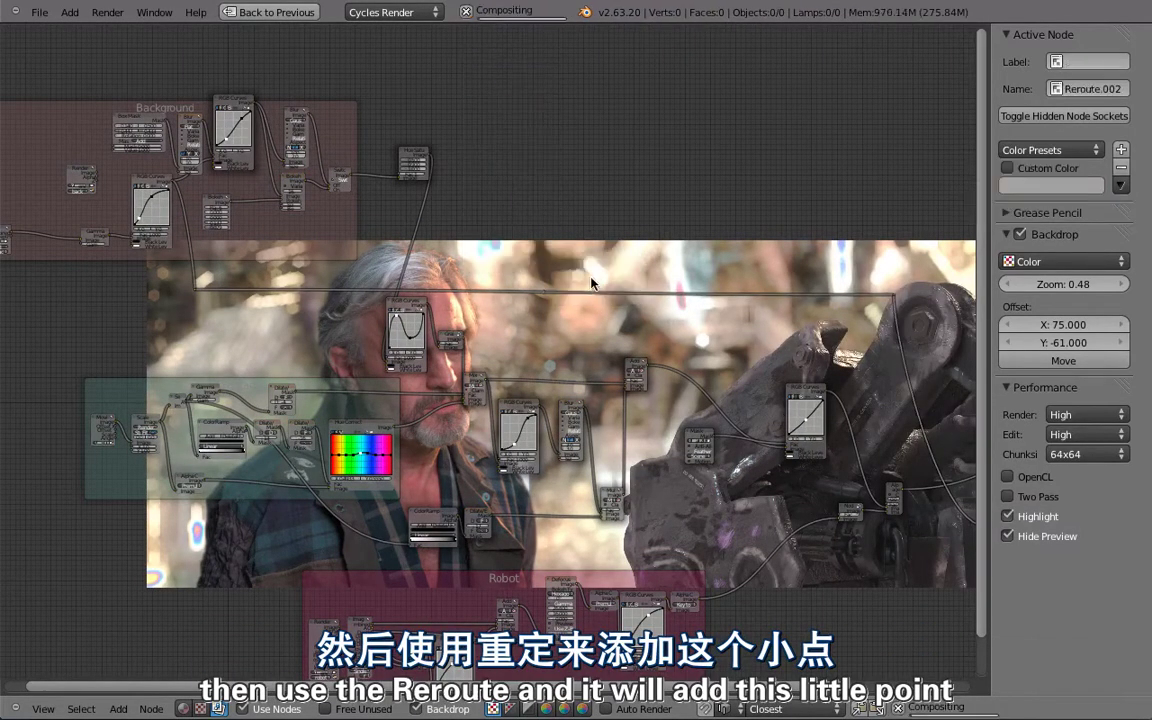
pyautogui.scroll(3, 591, 283)
pyautogui.scroll(5, 586, 249)
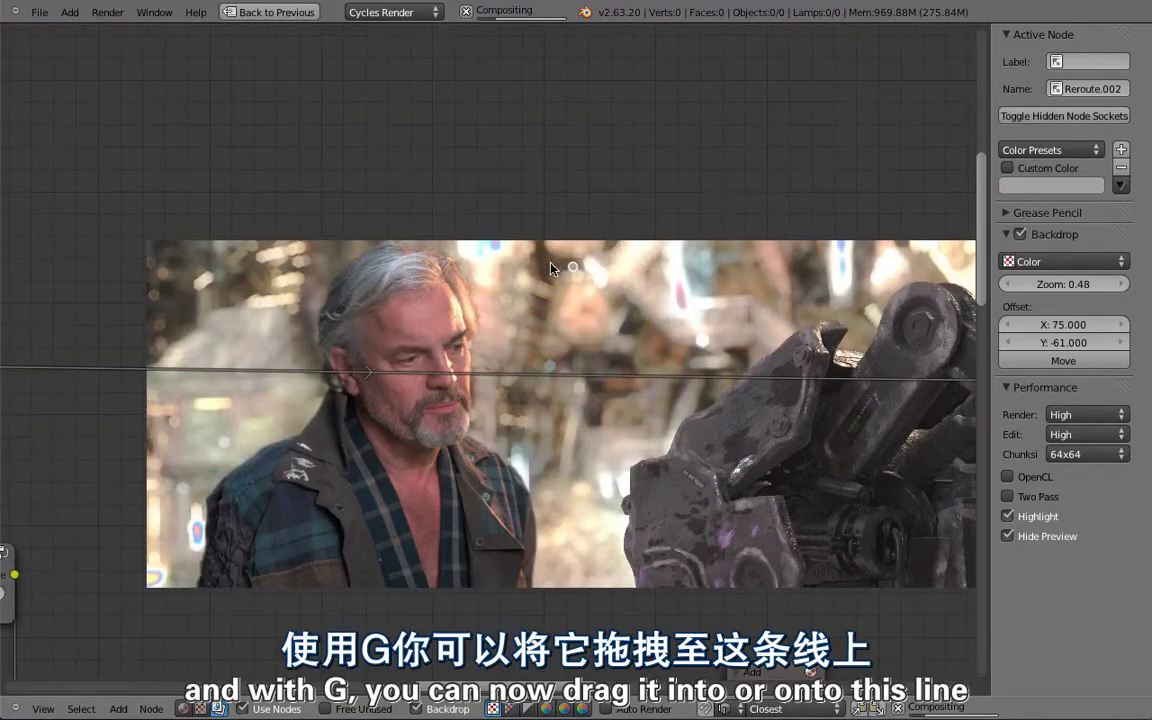
pyautogui.press('g')
pyautogui.click(533, 366)
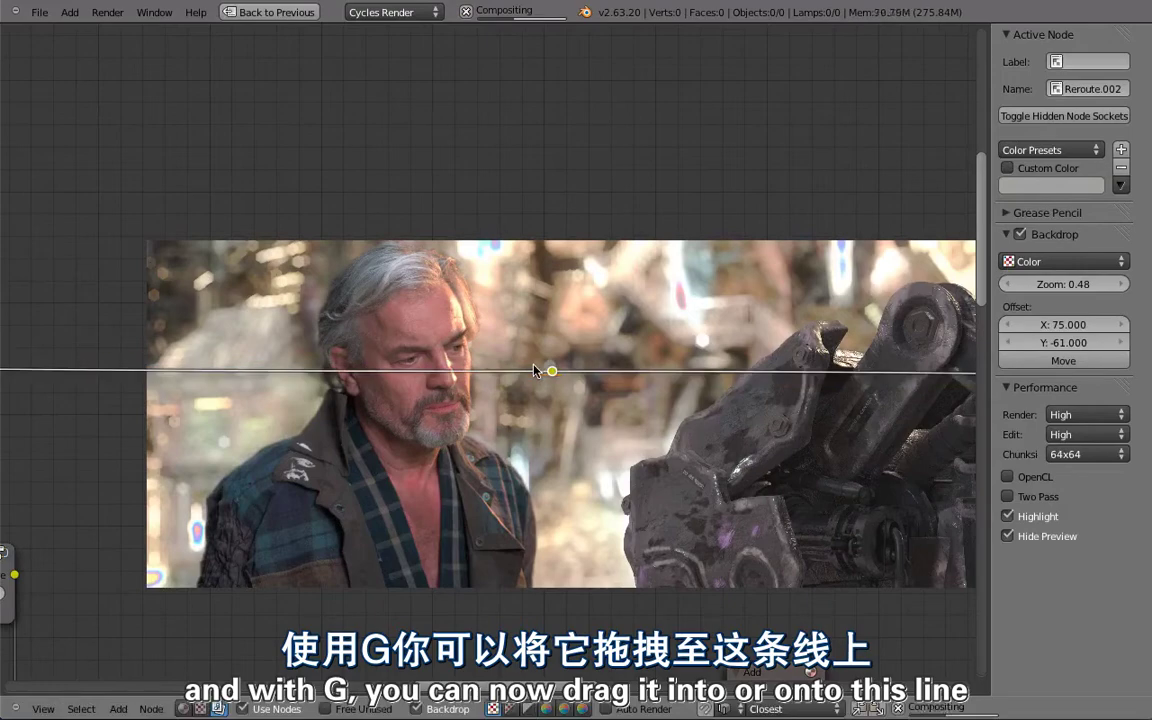
pyautogui.press('g')
pyautogui.click(490, 388)
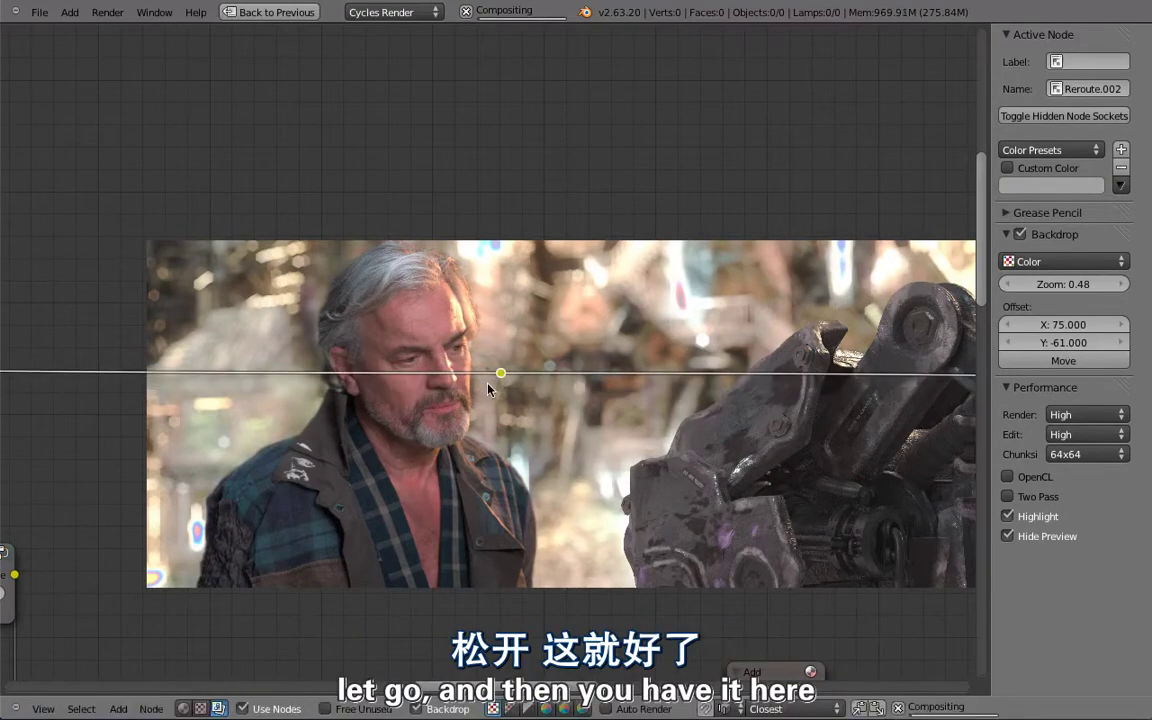
# Add a Mix node and place it in the empty area above the horizontal rerouted link.
pyautogui.scroll(-4, 500, 400)
pyautogui.scroll(-2, 504, 405)
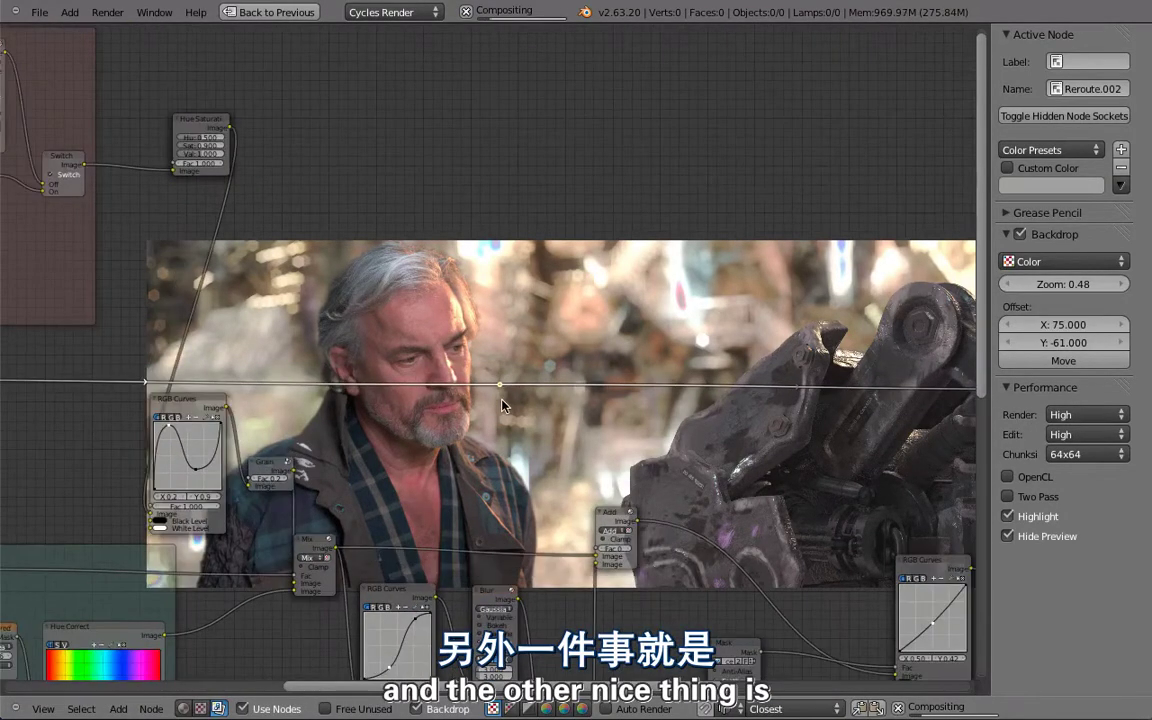
pyautogui.moveTo(583, 355); pyautogui.dragTo(574, 373, button='middle')
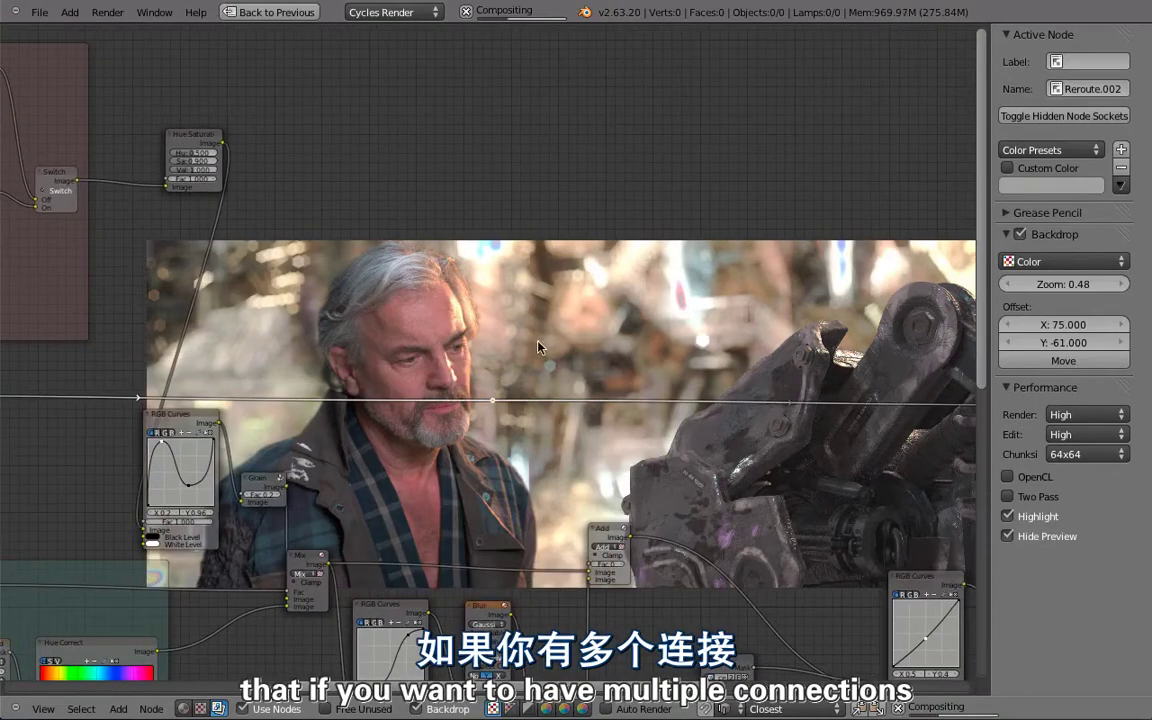
pyautogui.hotkey('shift', 'a')
pyautogui.moveTo(500, 217)
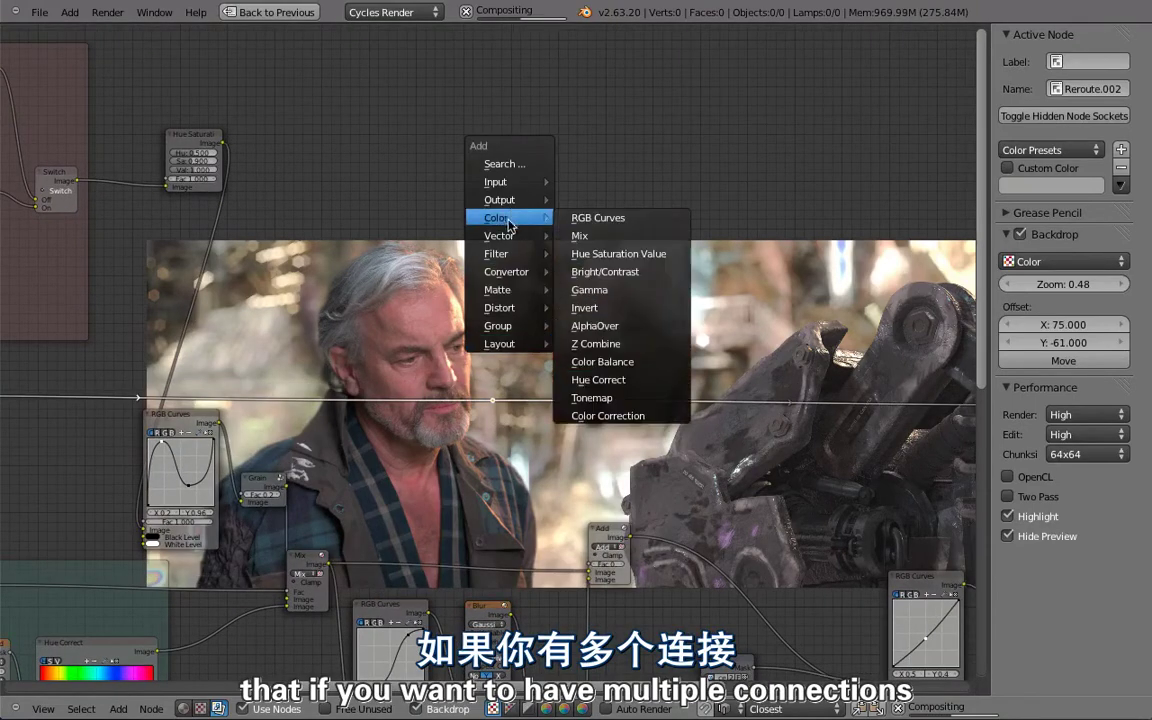
pyautogui.click(590, 236)
pyautogui.click(605, 222)
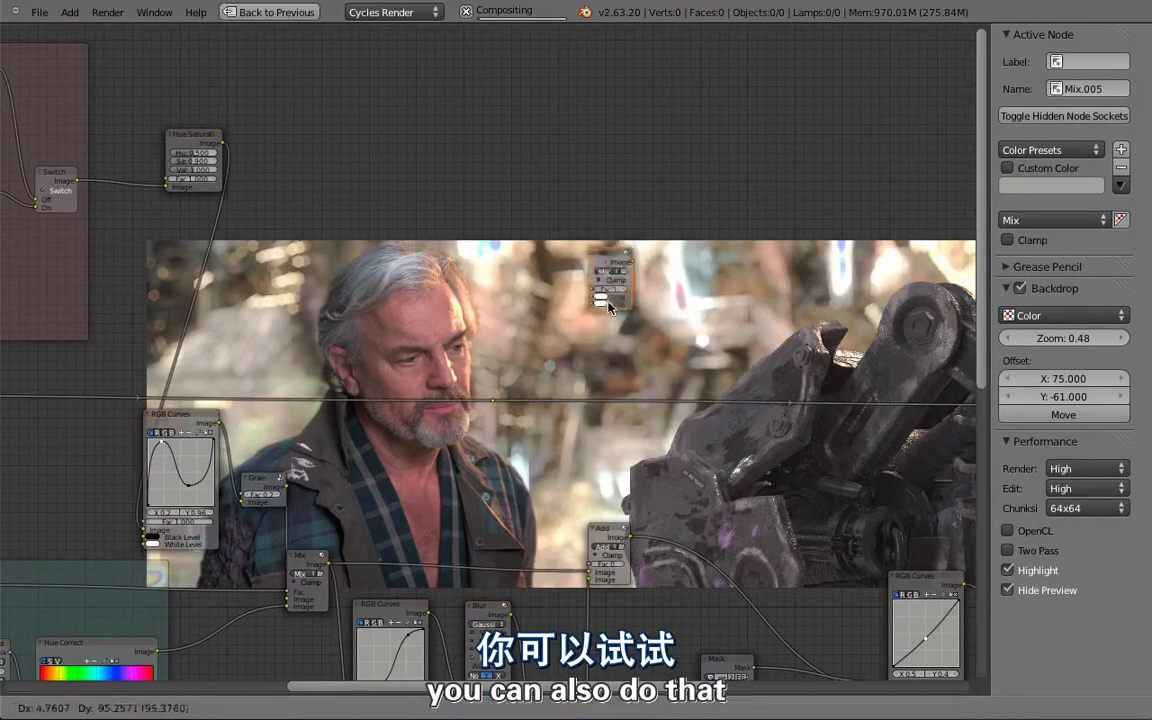
# Connect the middle Reroute point to both Image inputs of the new Mix node.
pyautogui.scroll(3, 585, 228)
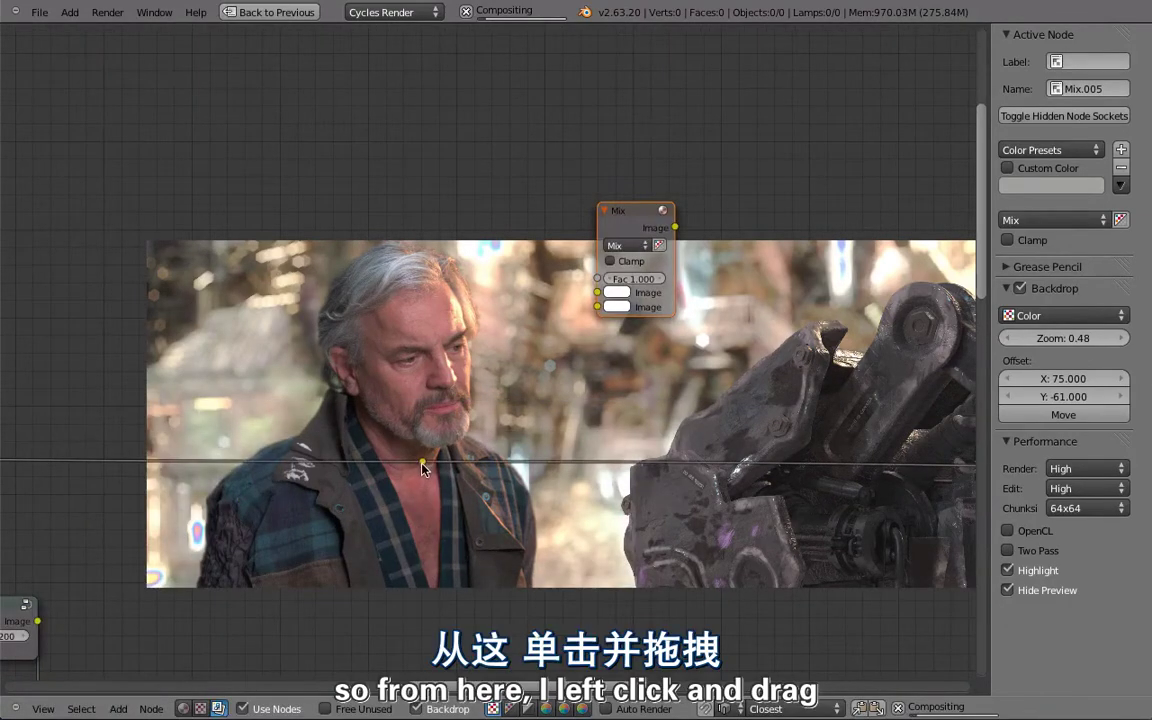
pyautogui.moveTo(423, 462); pyautogui.dragTo(597, 293)
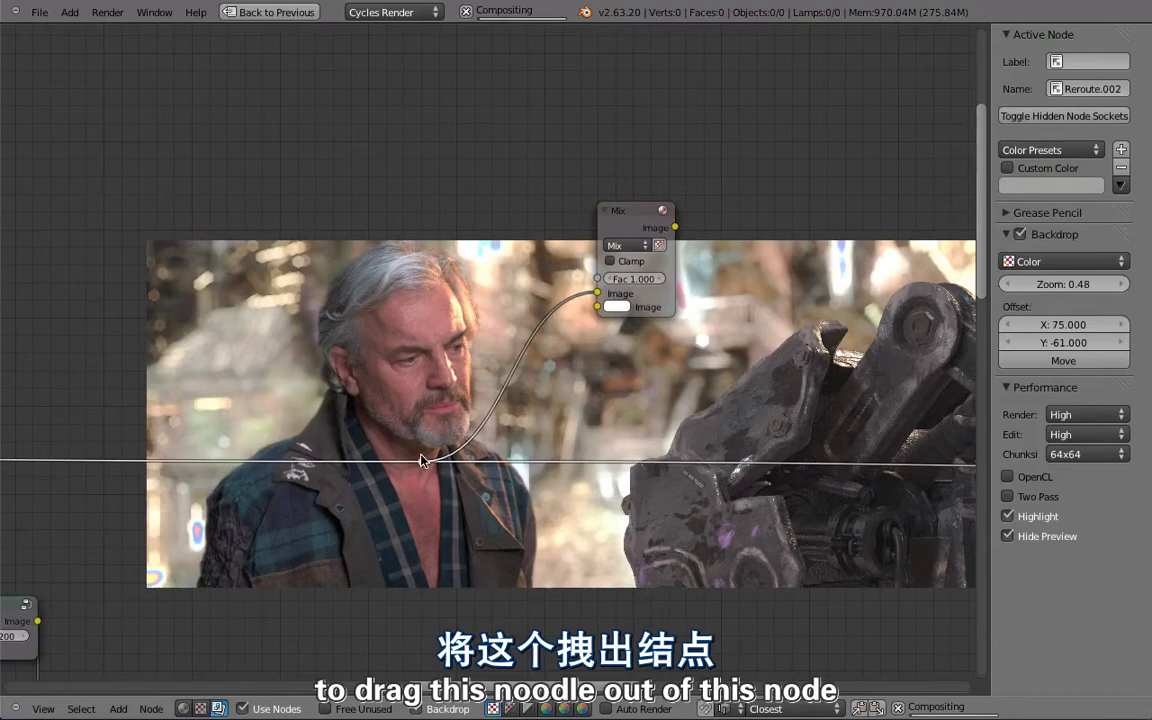
pyautogui.moveTo(423, 463); pyautogui.dragTo(597, 307)
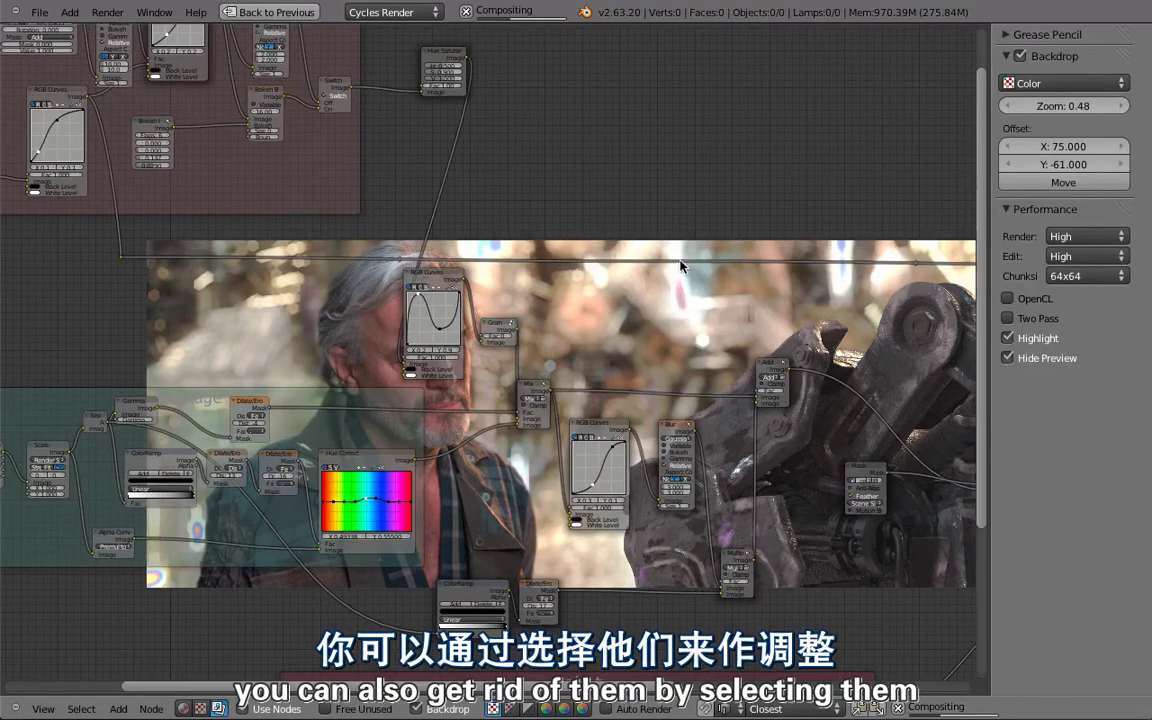
# Delete the middle Reroute point and the one below the Background frame while keeping the link connected.
pyautogui.rightClick(680, 264)
pyautogui.hotkey('ctrl', 'x')
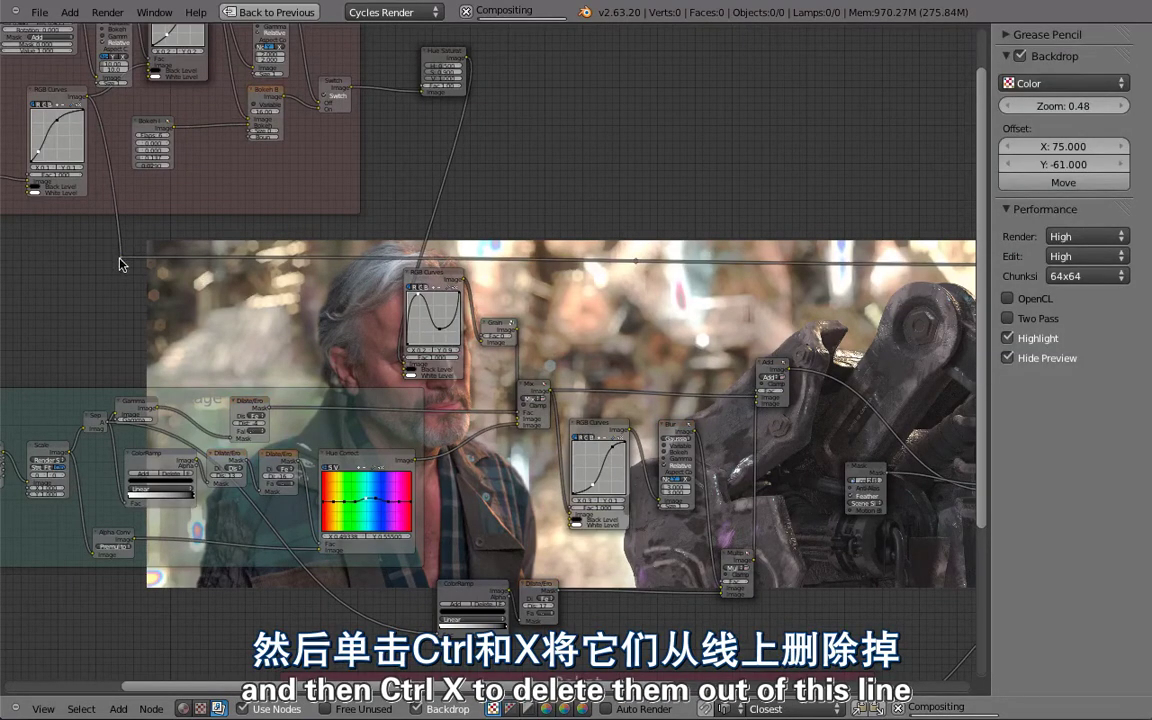
pyautogui.scroll(2, 122, 264)
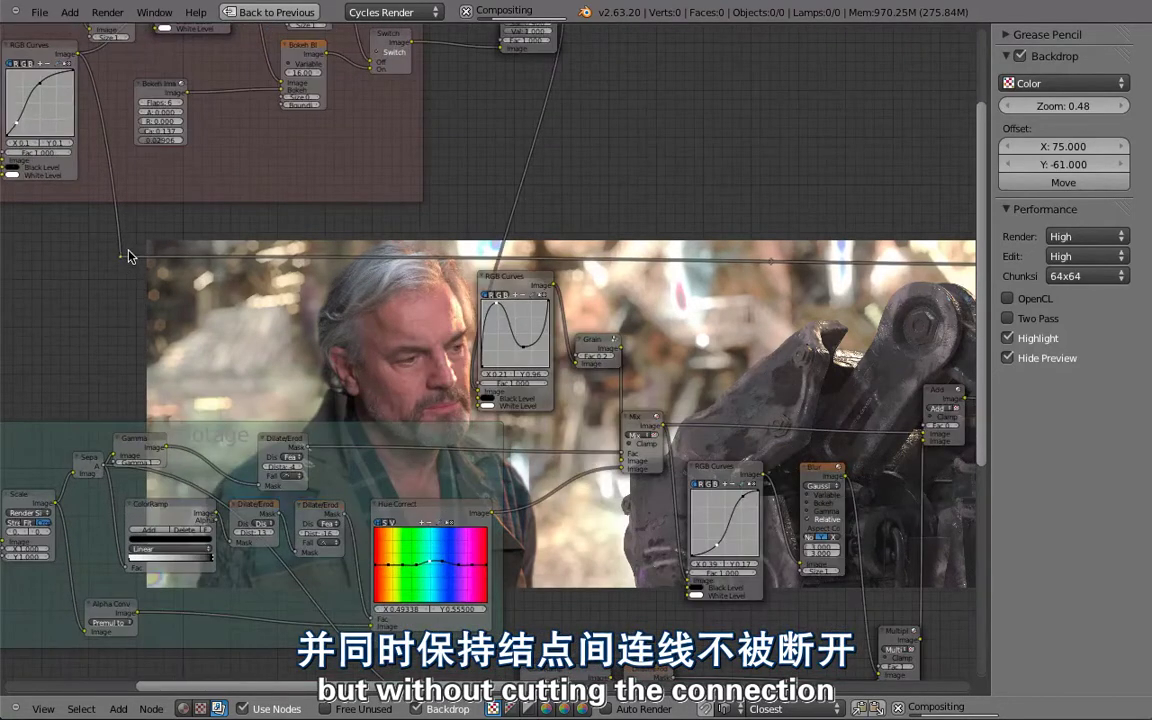
pyautogui.scroll(2, 122, 264)
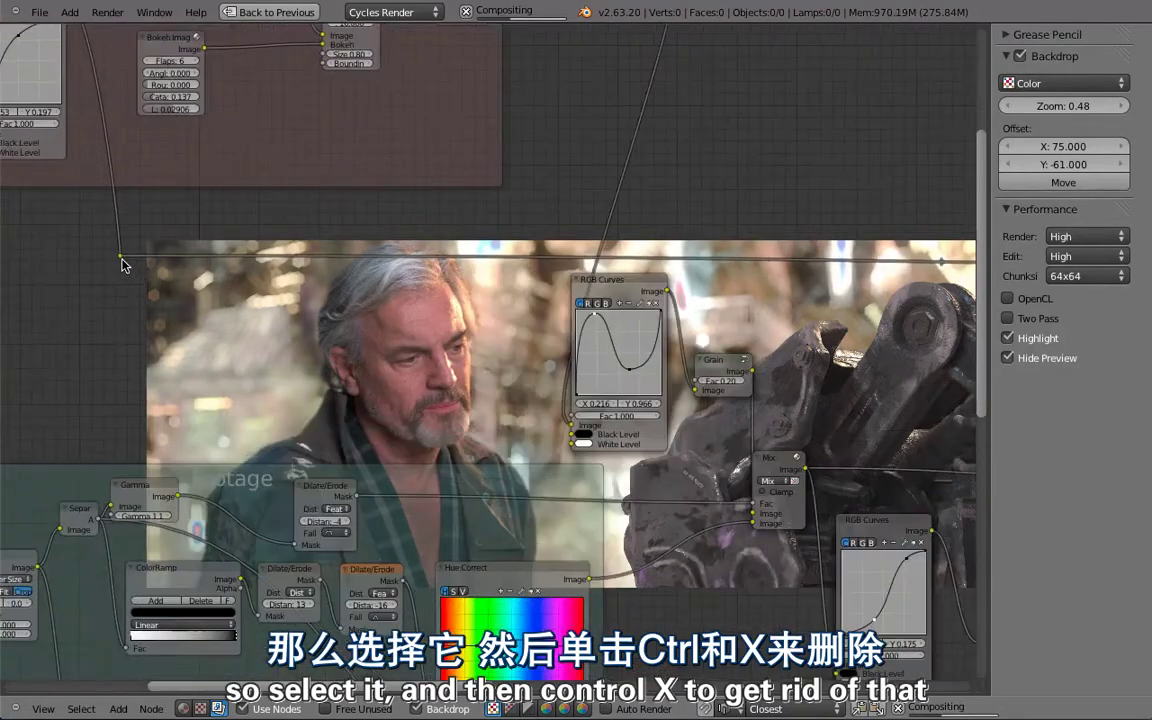
pyautogui.rightClick(121, 258)
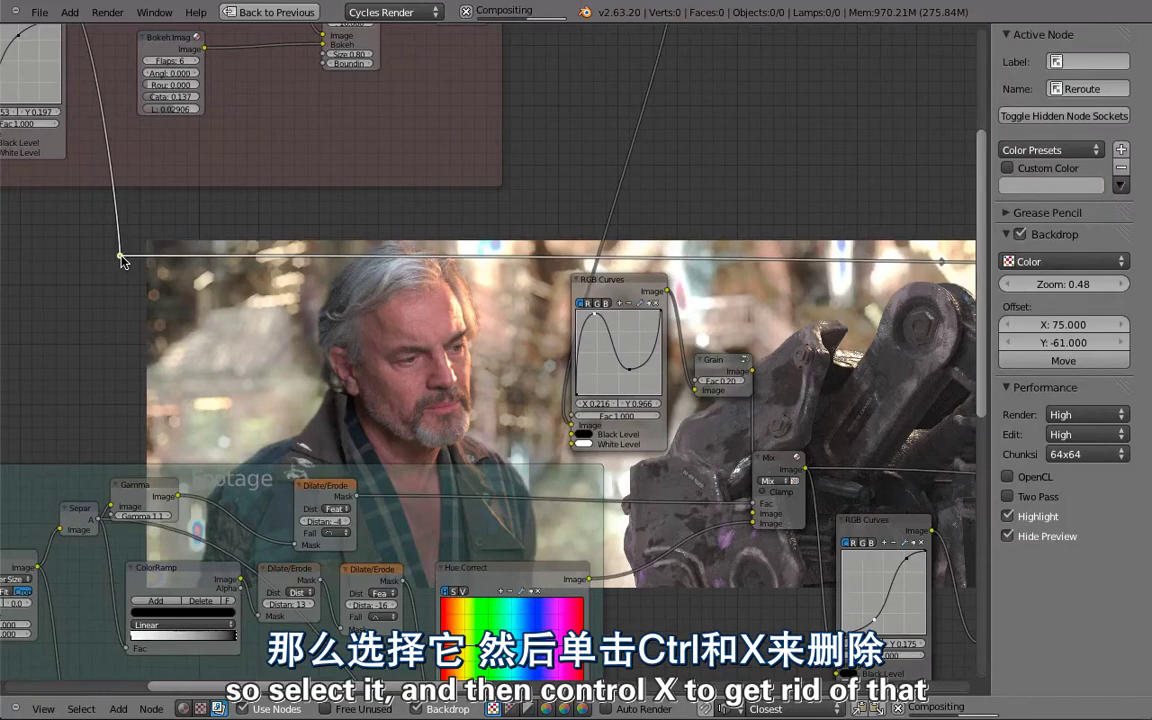
pyautogui.hotkey('ctrl', 'x')
pyautogui.scroll(-3, 647, 238)
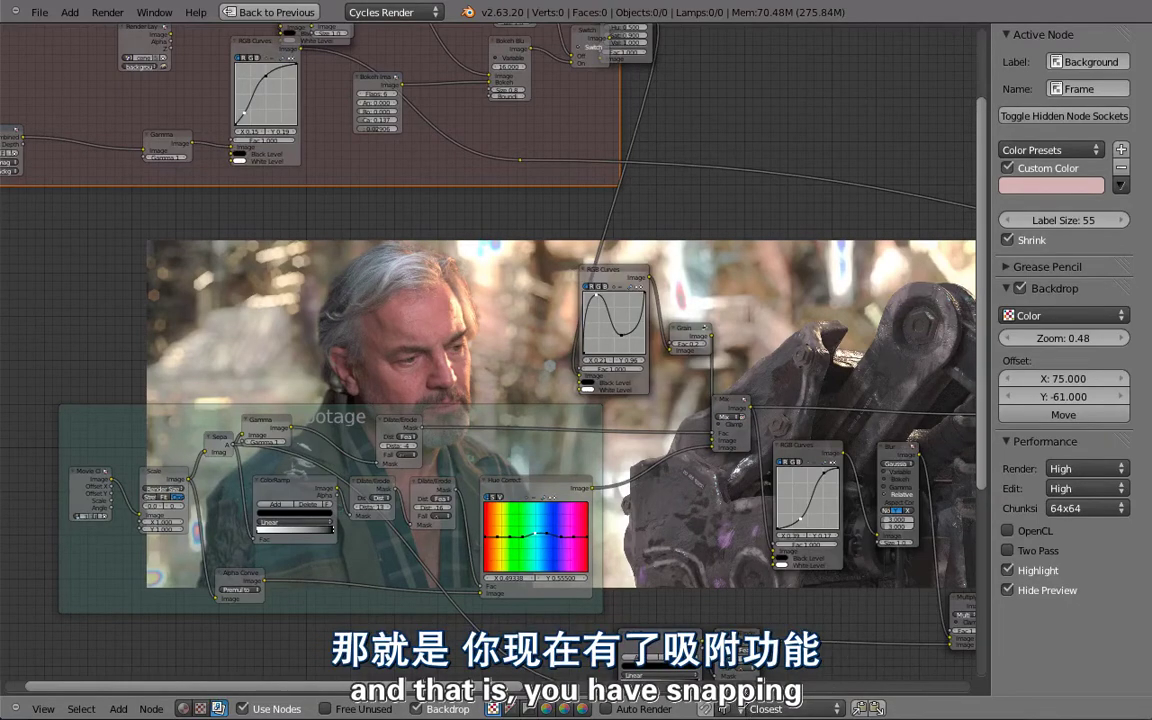
# Set the node snapping element to incremental snapping.
pyautogui.moveTo(782, 312); pyautogui.dragTo(372, 144, button='middle')
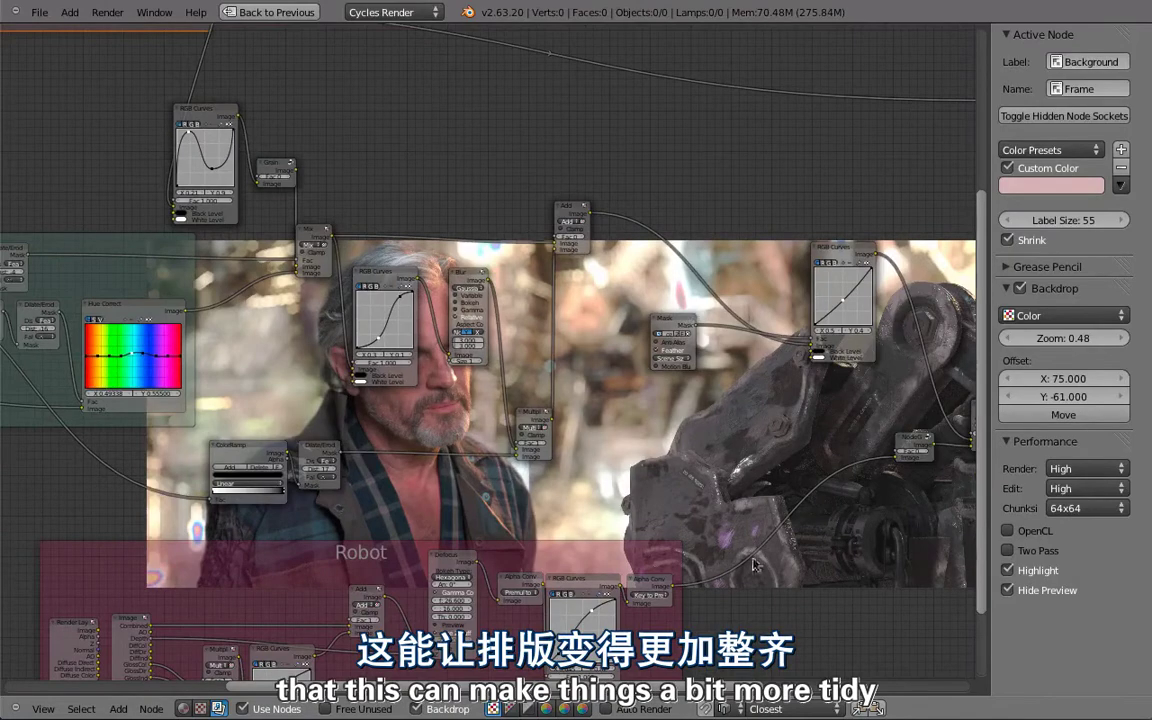
pyautogui.click(725, 709)
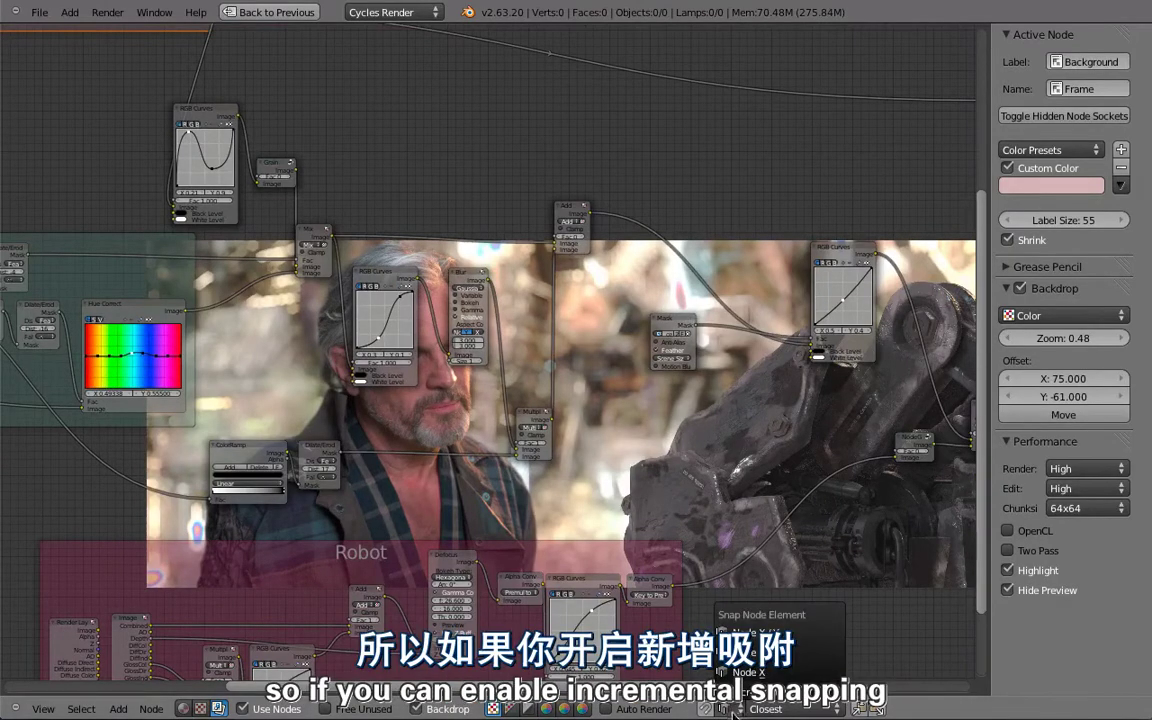
pyautogui.moveTo(503, 230); pyautogui.dragTo(539, 393, button='middle')
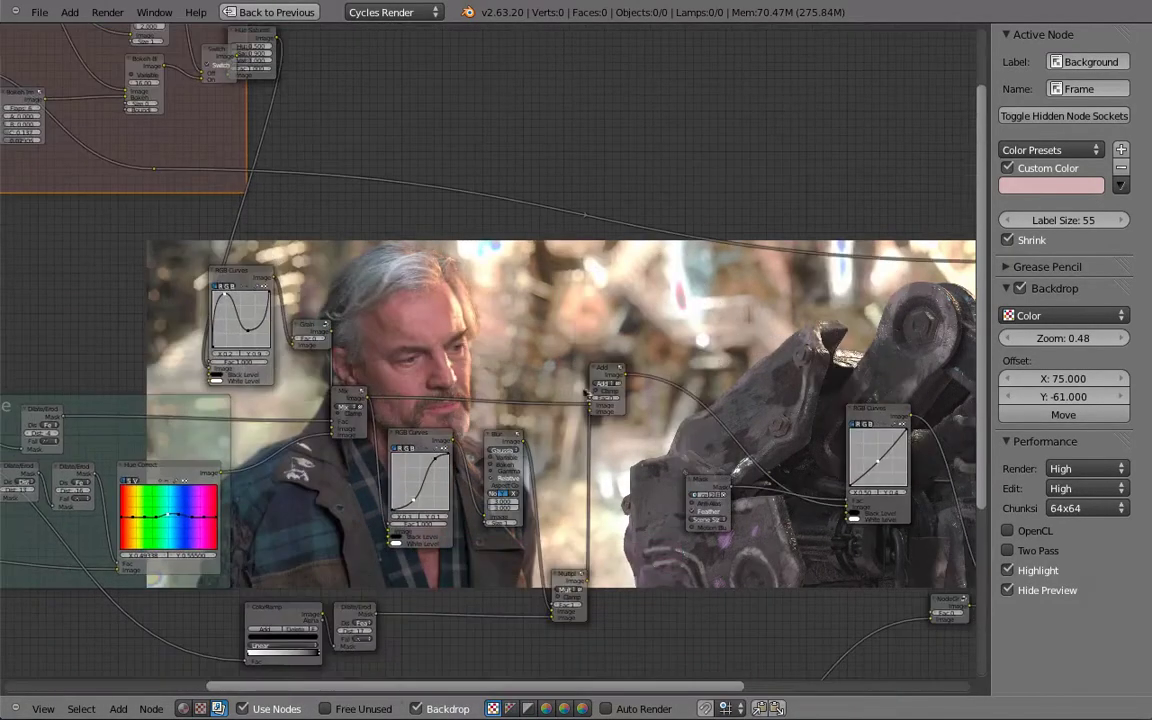
# Duplicate the Add node and place the copy in the empty area above the backdrop image, moving it freely without snapping.
pyautogui.click(605, 368)
pyautogui.hotkey('shift', 'd')
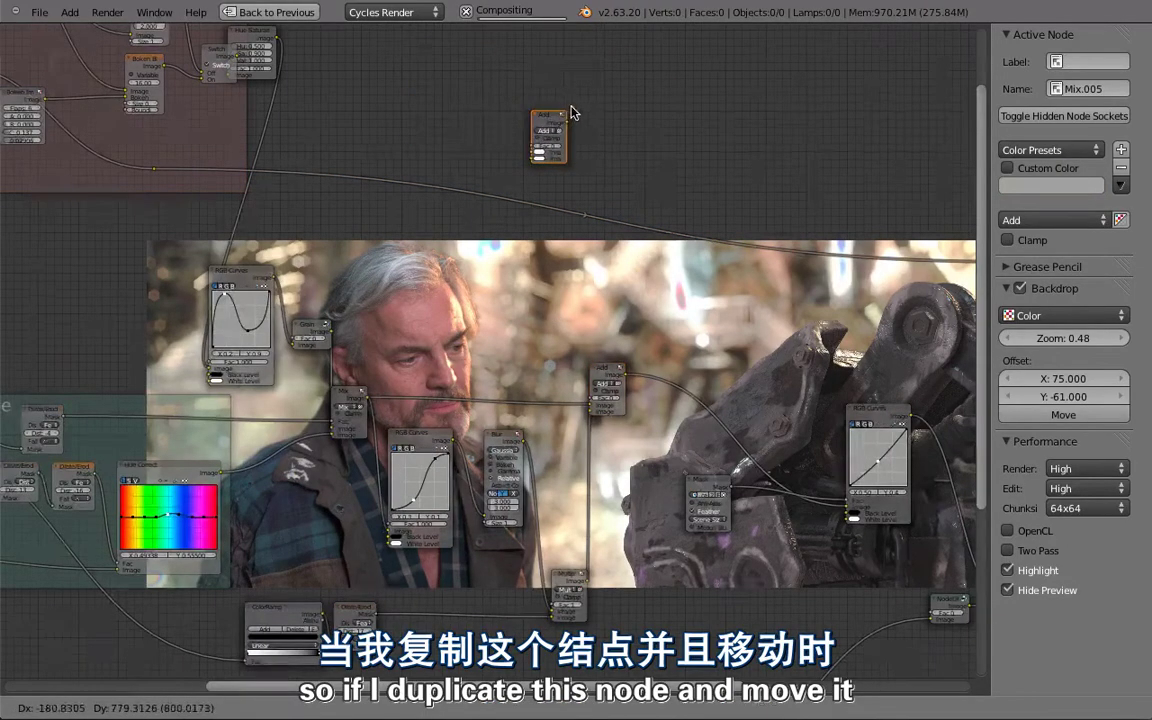
pyautogui.click(571, 111)
pyautogui.scroll(3, 571, 111)
pyautogui.press('g')
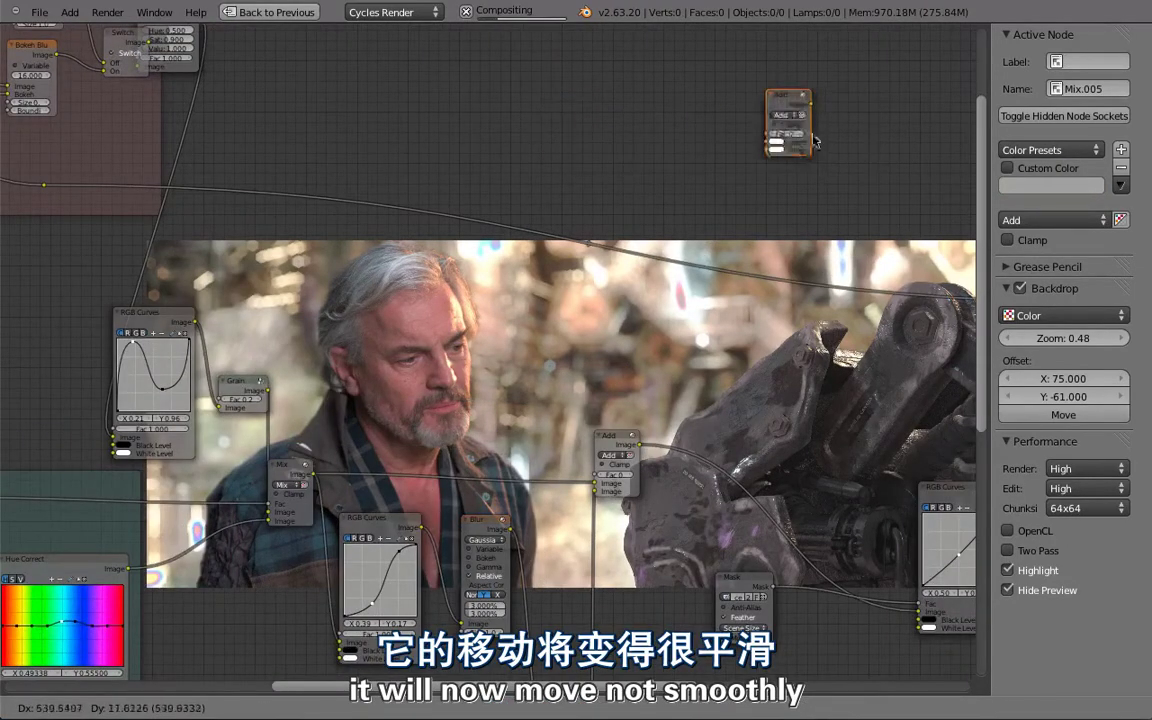
pyautogui.click(741, 141)
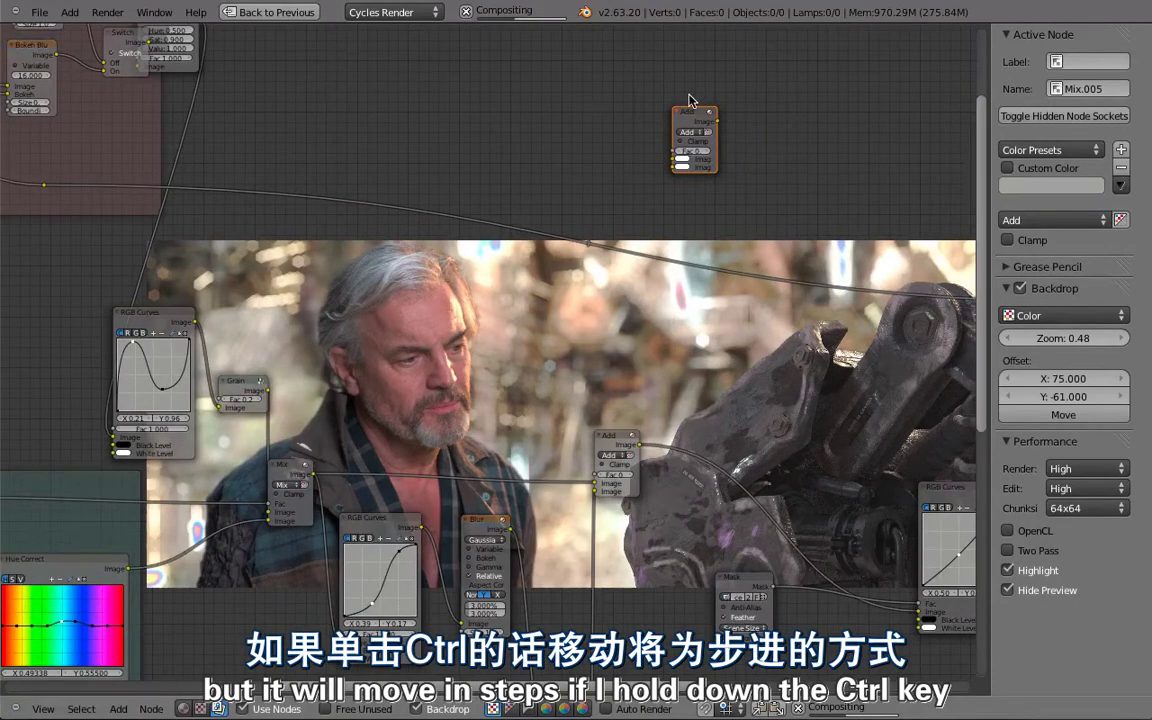
# Move the duplicated Add node in incremental steps toward the left part of the empty area above the backdrop.
pyautogui.scroll(2, 700, 145)
pyautogui.press('g')
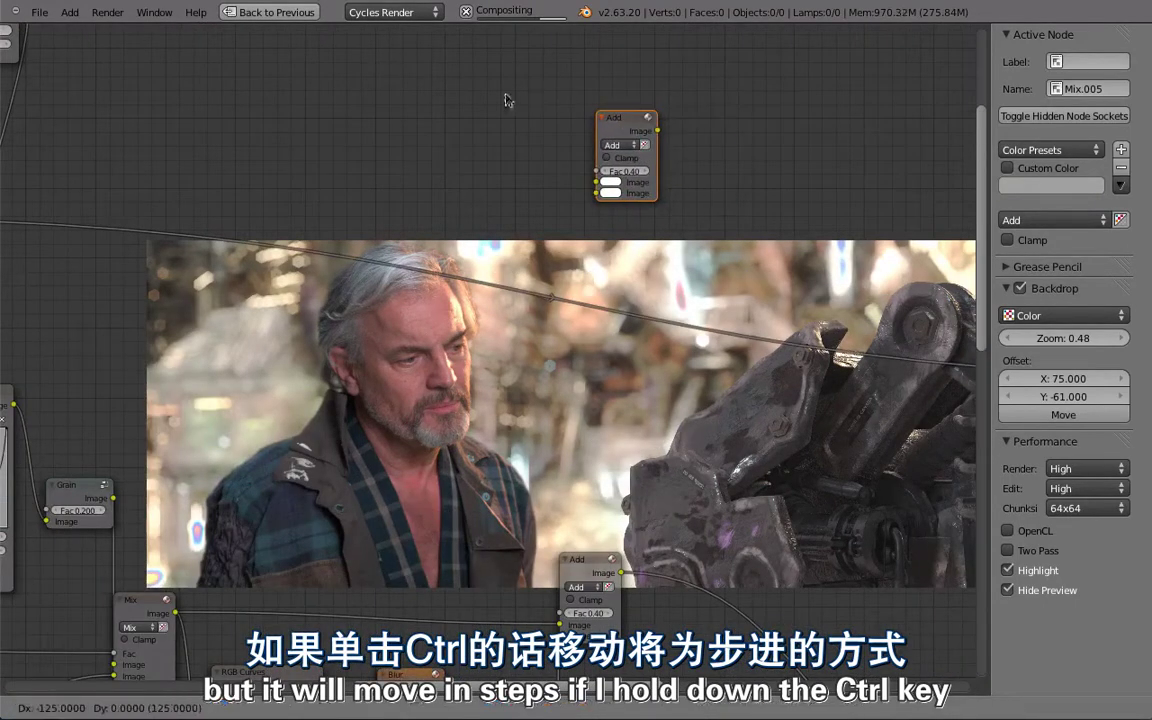
pyautogui.press('Escape')
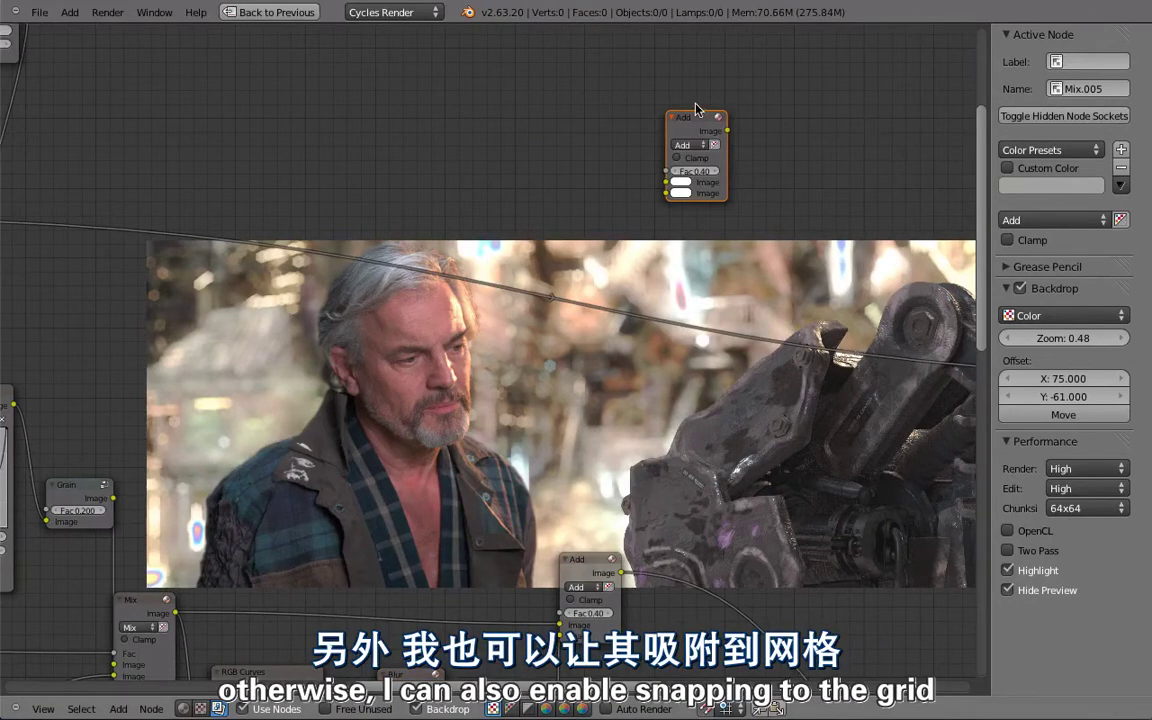
pyautogui.press('g')
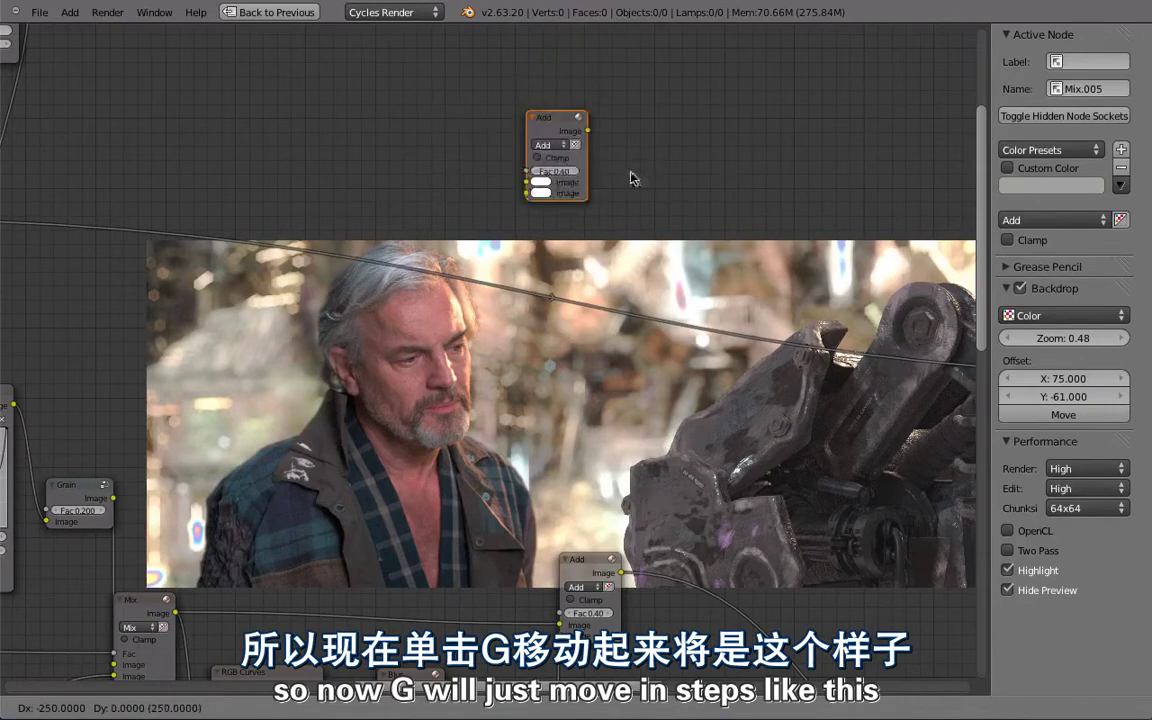
pyautogui.click(465, 188)
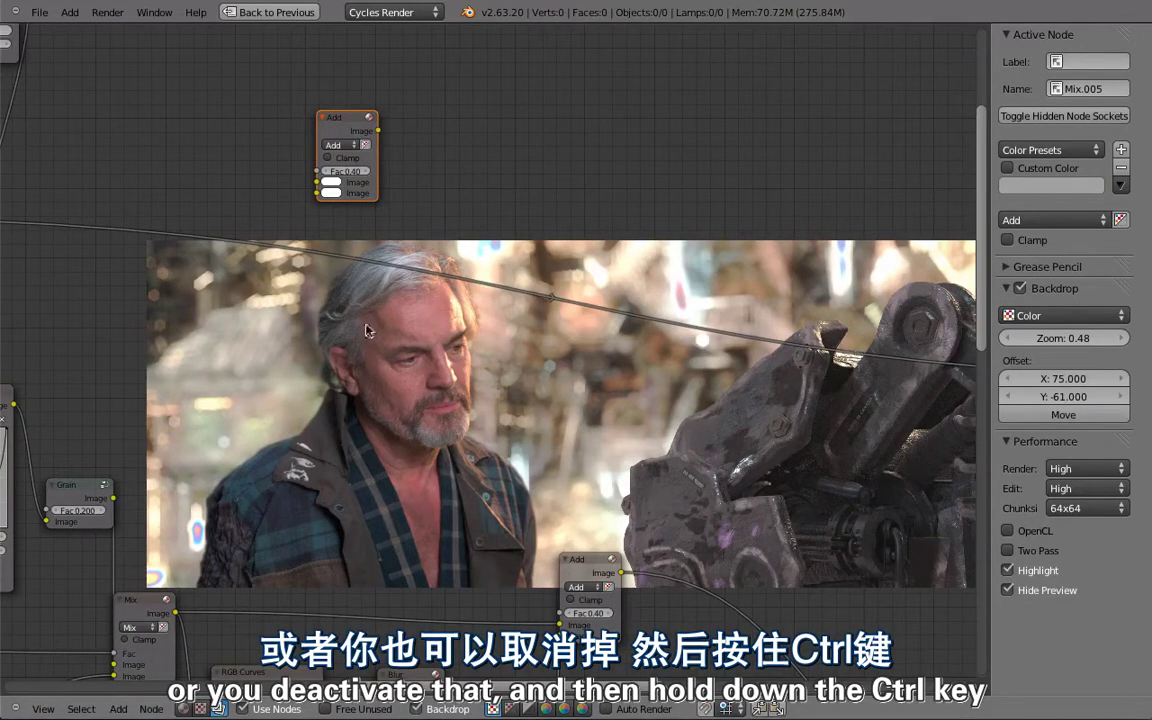
pyautogui.press('g')
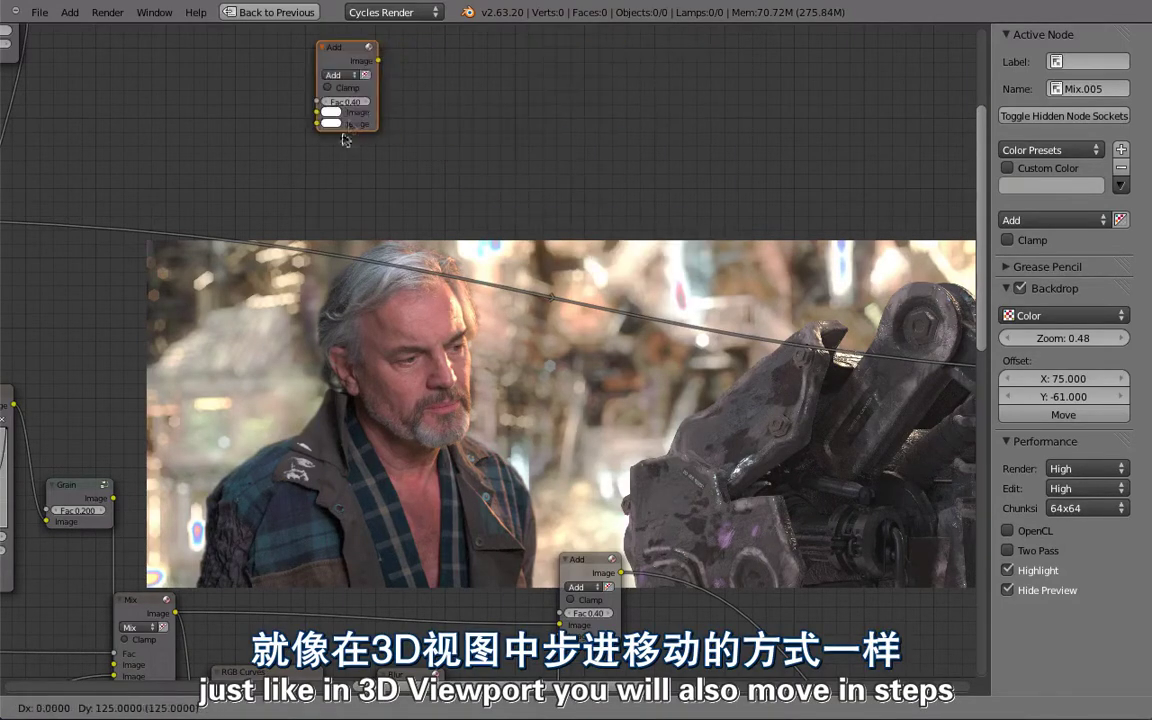
pyautogui.click(327, 172)
# Duplicate the Add node twice with incremental snapping, placing the copies to its right in one horizontal line.
pyautogui.hotkey('shift', 'd')
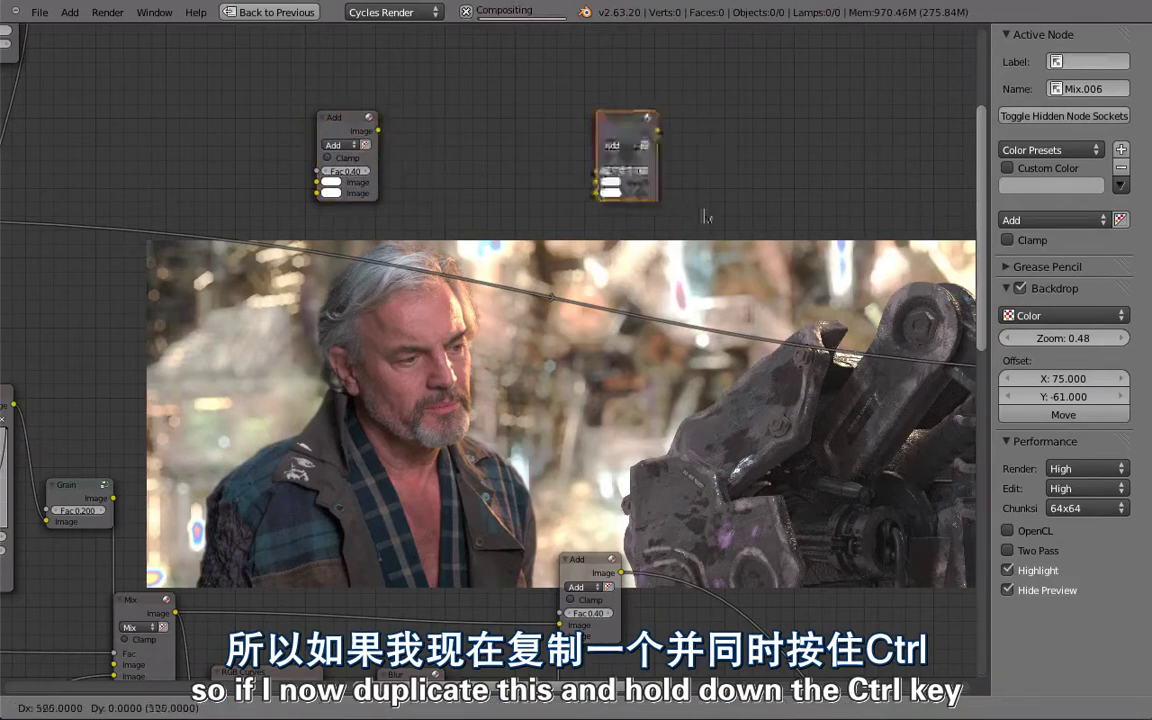
pyautogui.click(608, 173)
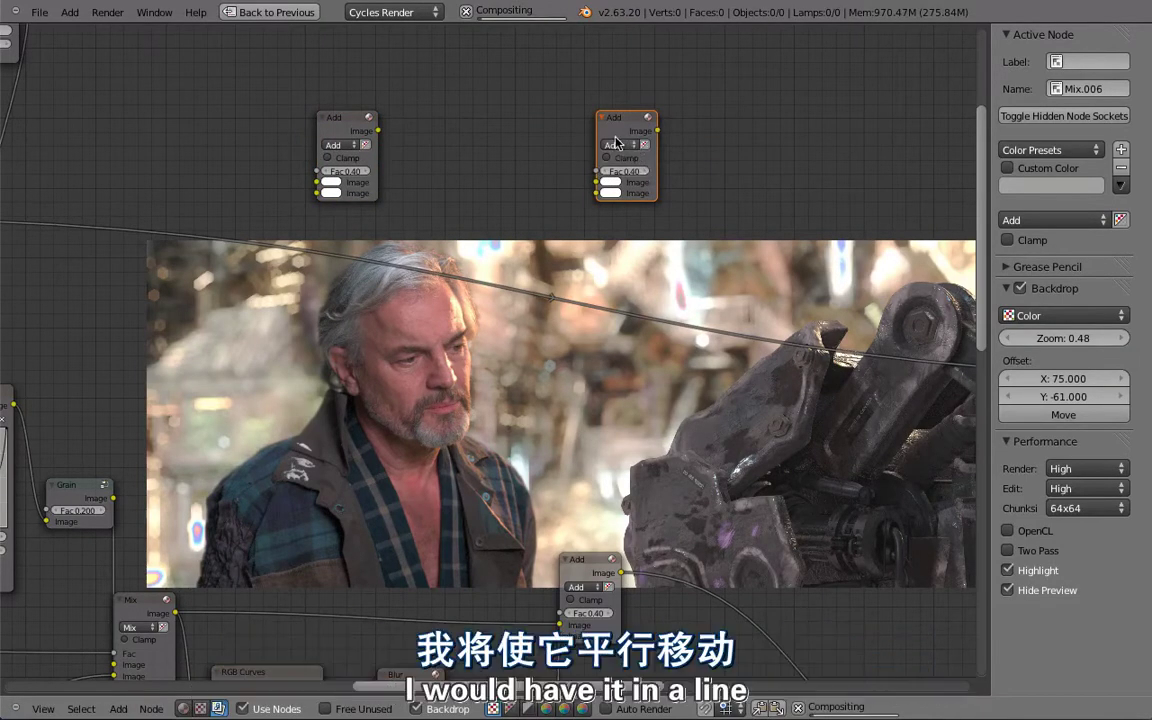
pyautogui.hotkey('shift', 'd')
pyautogui.click(862, 175)
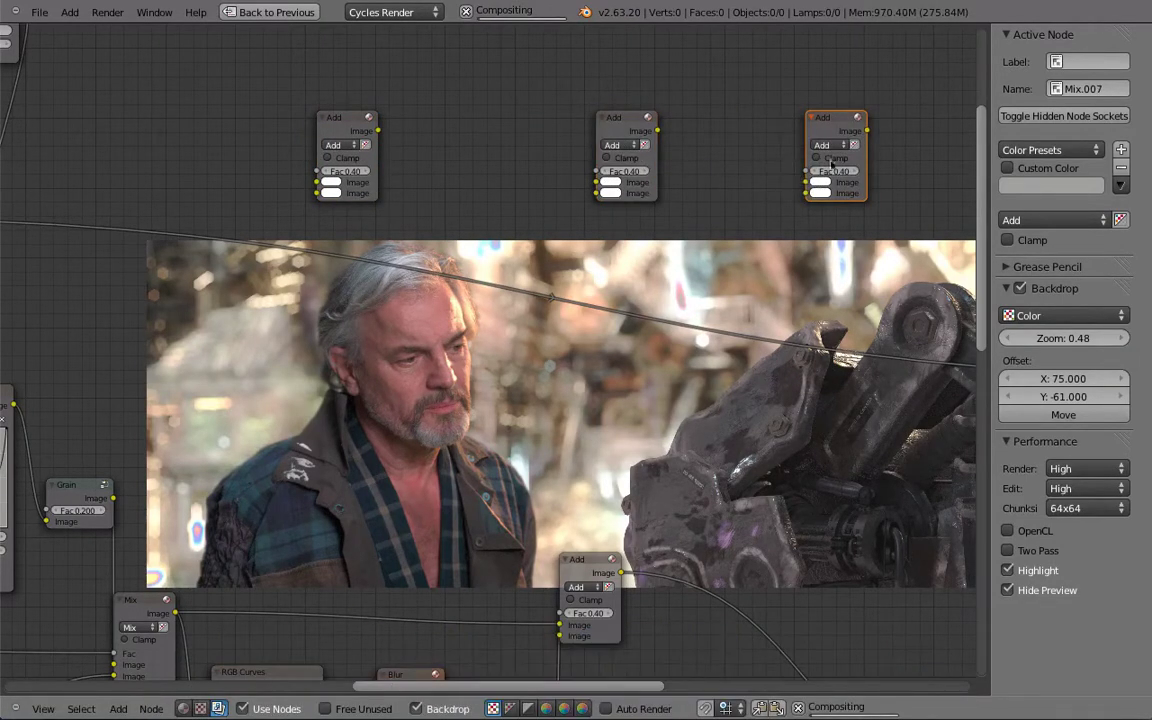
# Delete the two duplicated Add nodes to the right of the first copy.
pyautogui.press('x')
pyautogui.click(625, 150)
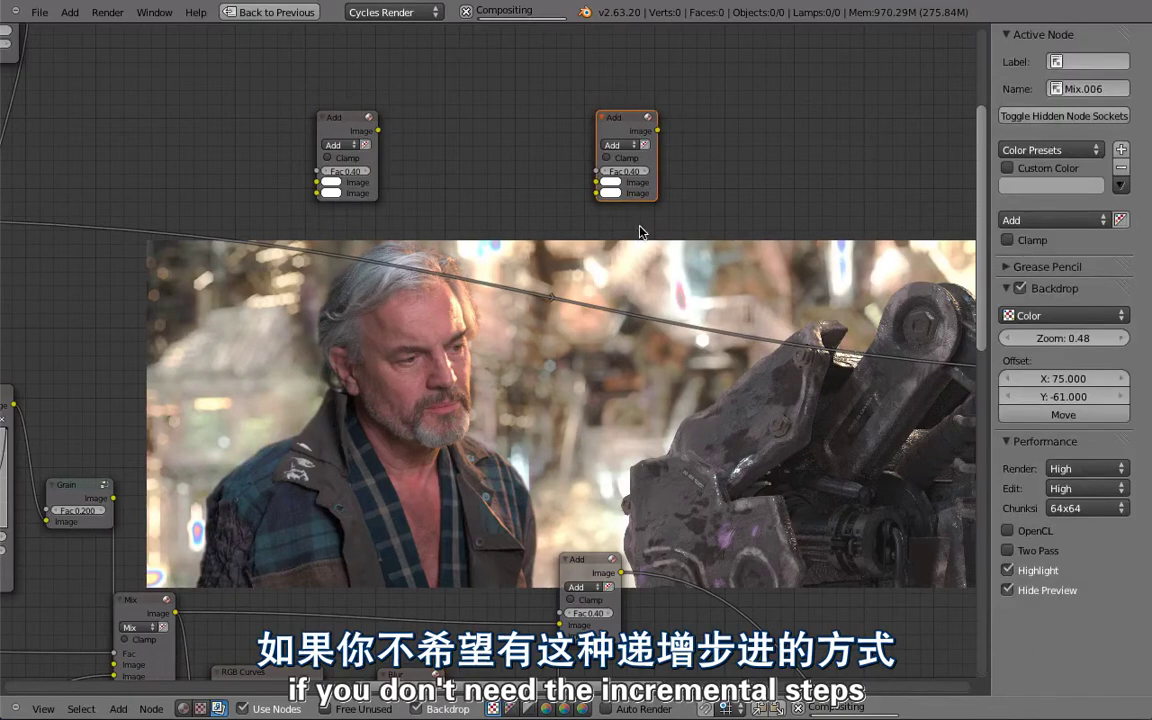
pyautogui.press('x')
# Set the snapping element to node borders along the Y axis and duplicate the Add node to the right, aligned with its upper edge.
pyautogui.click(729, 708)
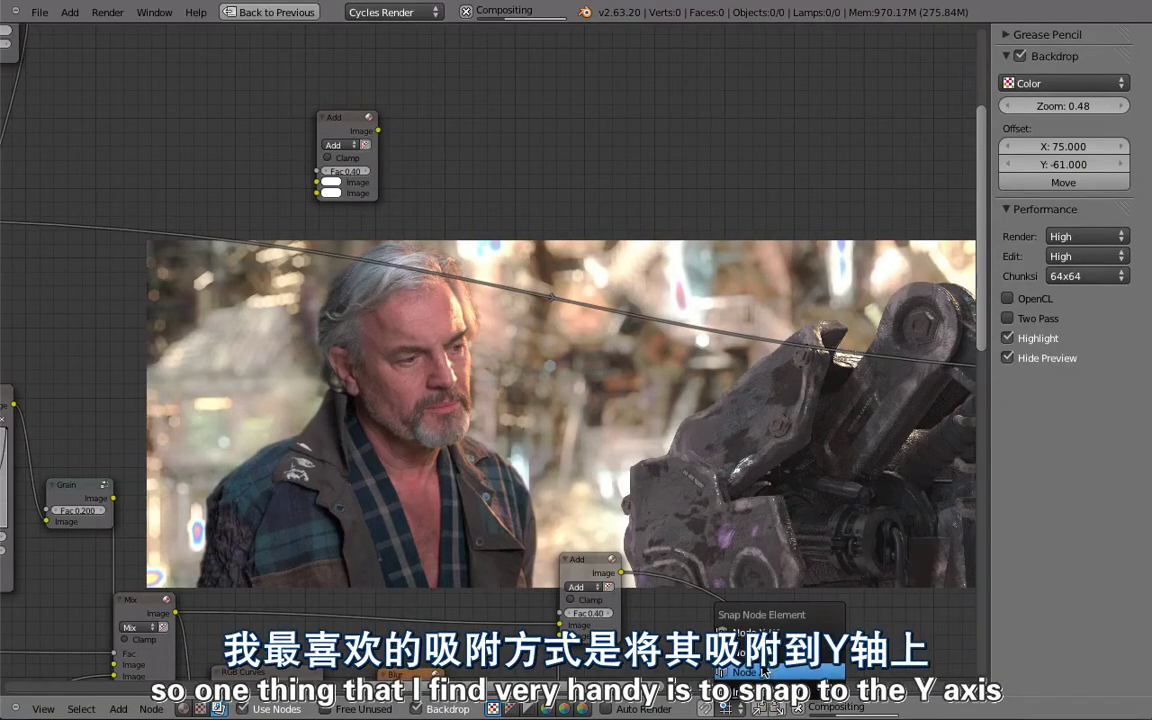
pyautogui.click(745, 666)
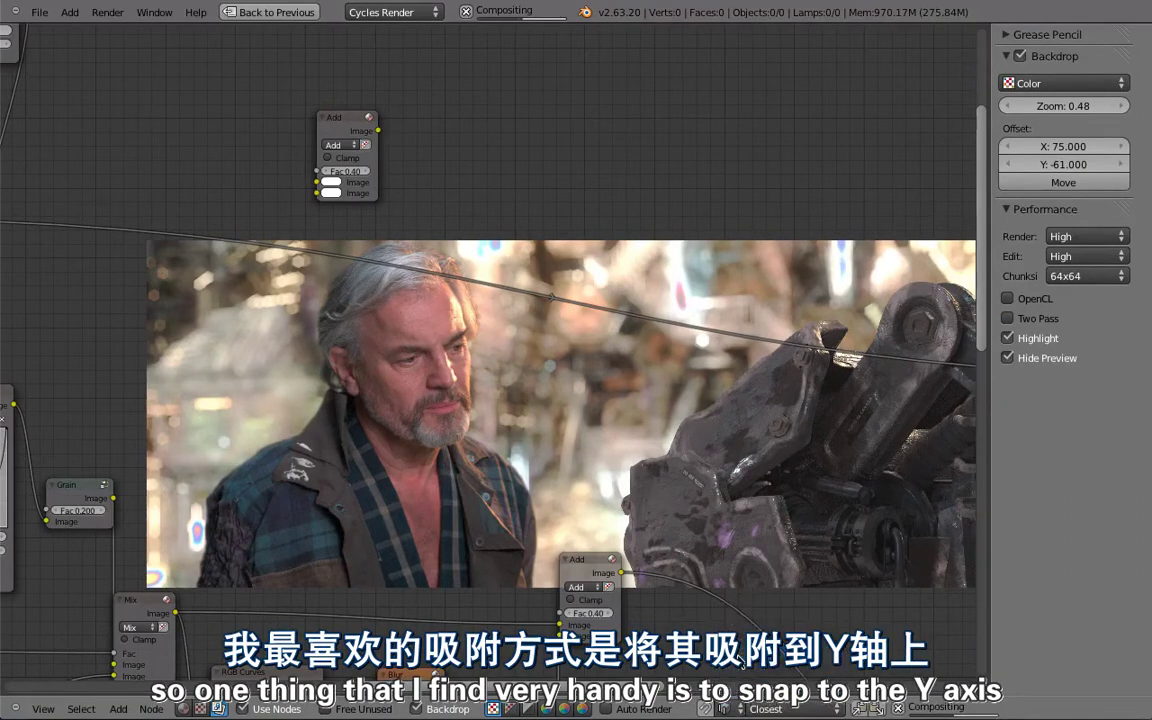
pyautogui.rightClick(322, 118)
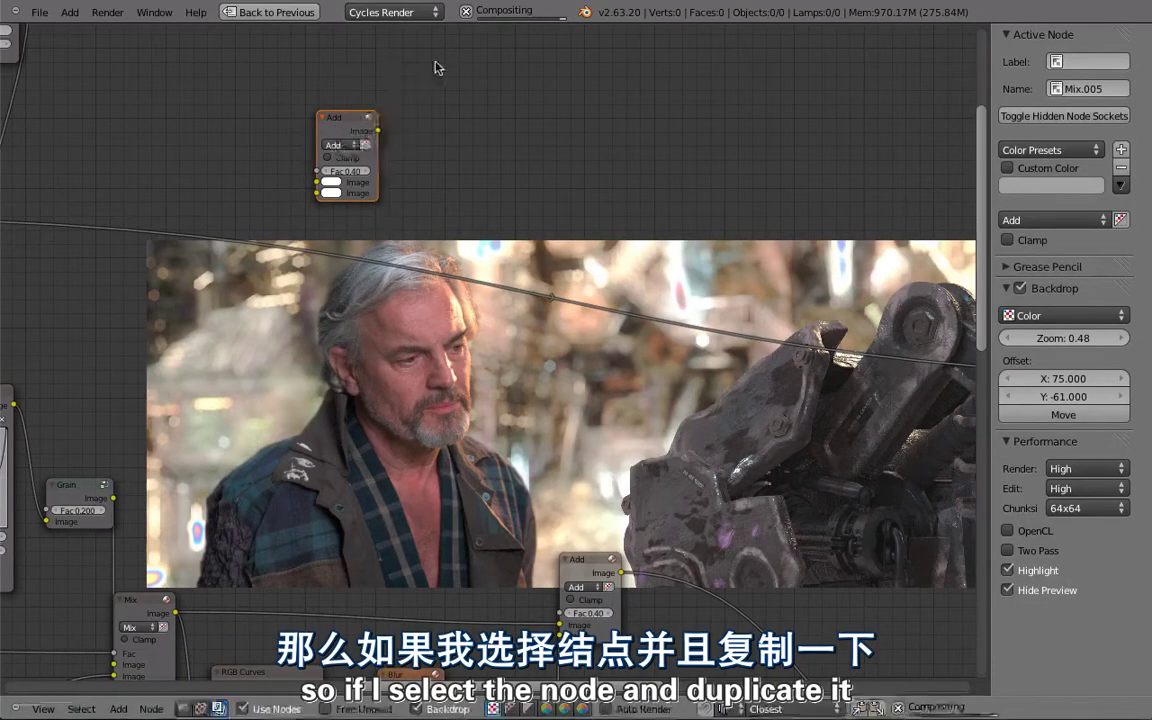
pyautogui.hotkey('shift', 'd')
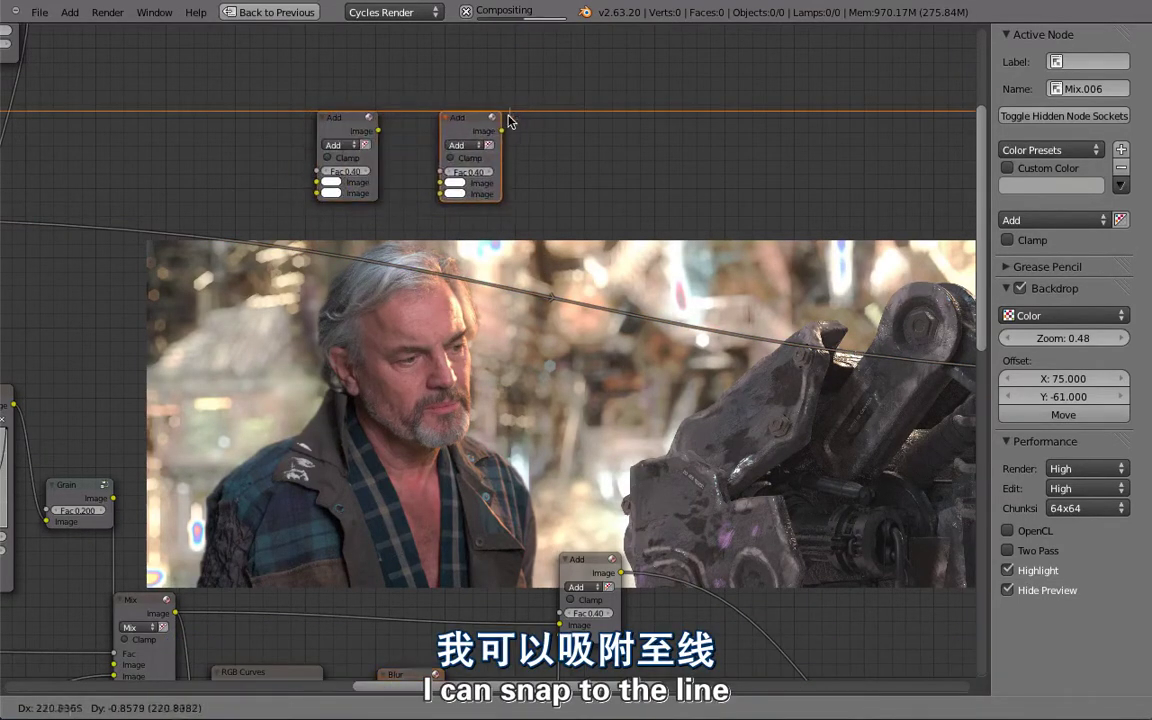
pyautogui.click(511, 127)
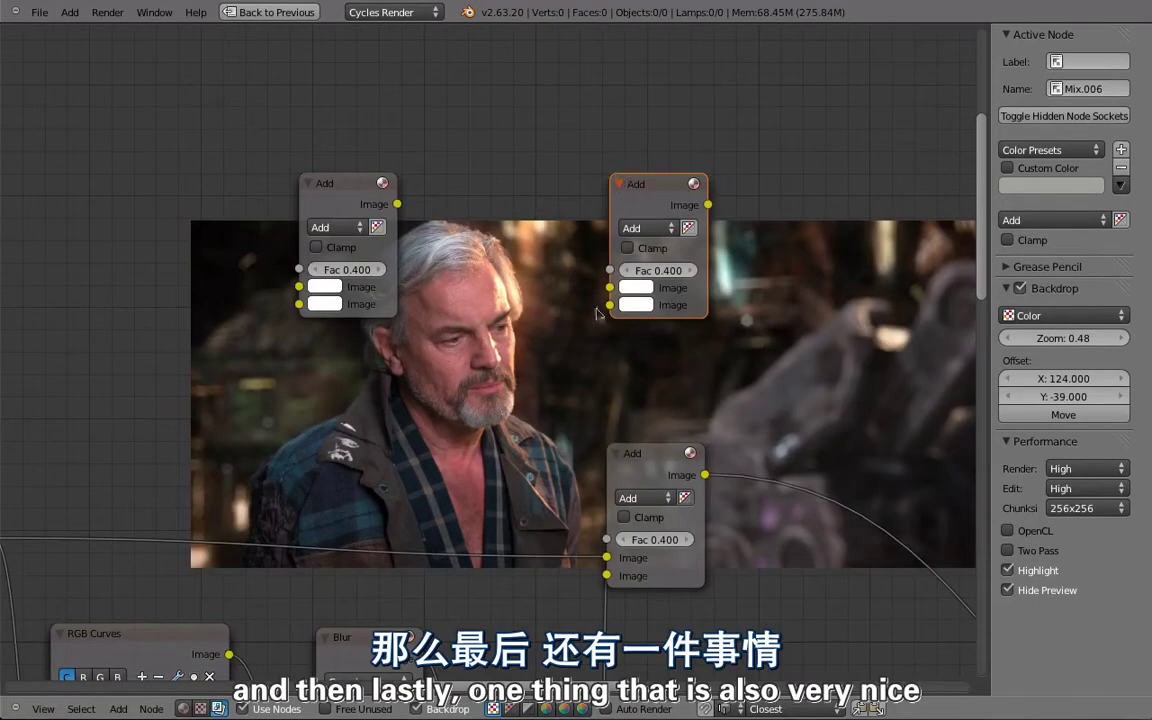
# Select and copy all nodes of the compositing tree, and start a new file.
pyautogui.scroll(-6, 728, 358)
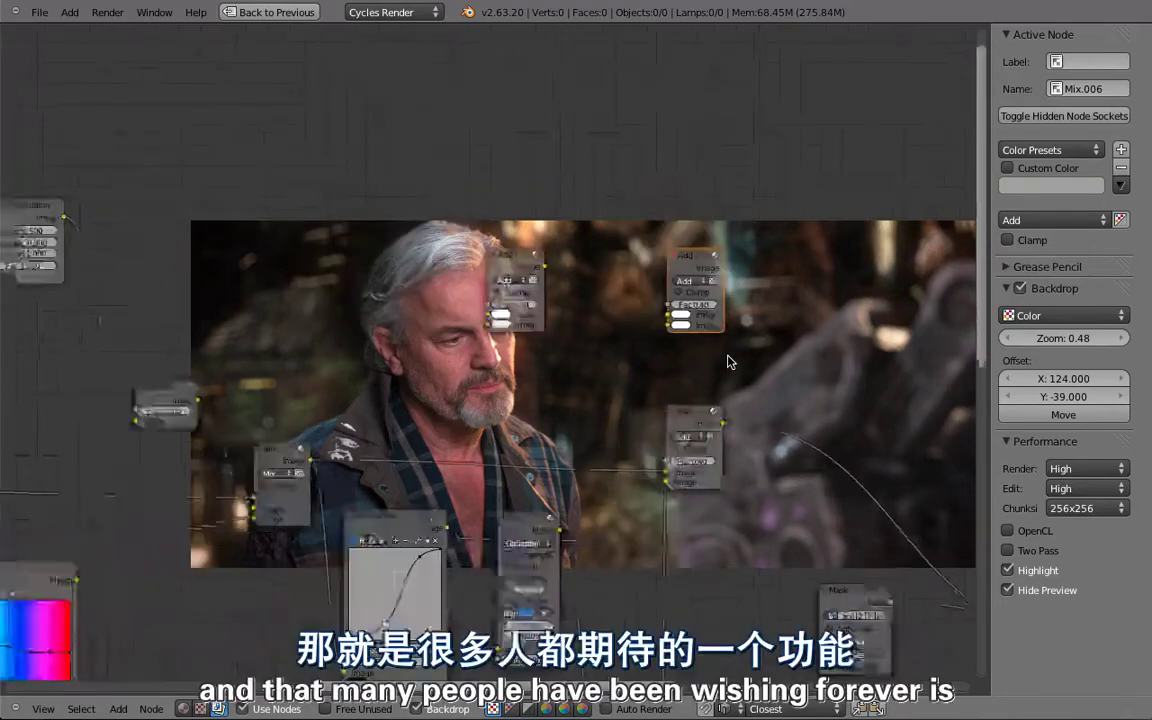
pyautogui.scroll(-2, 678, 364)
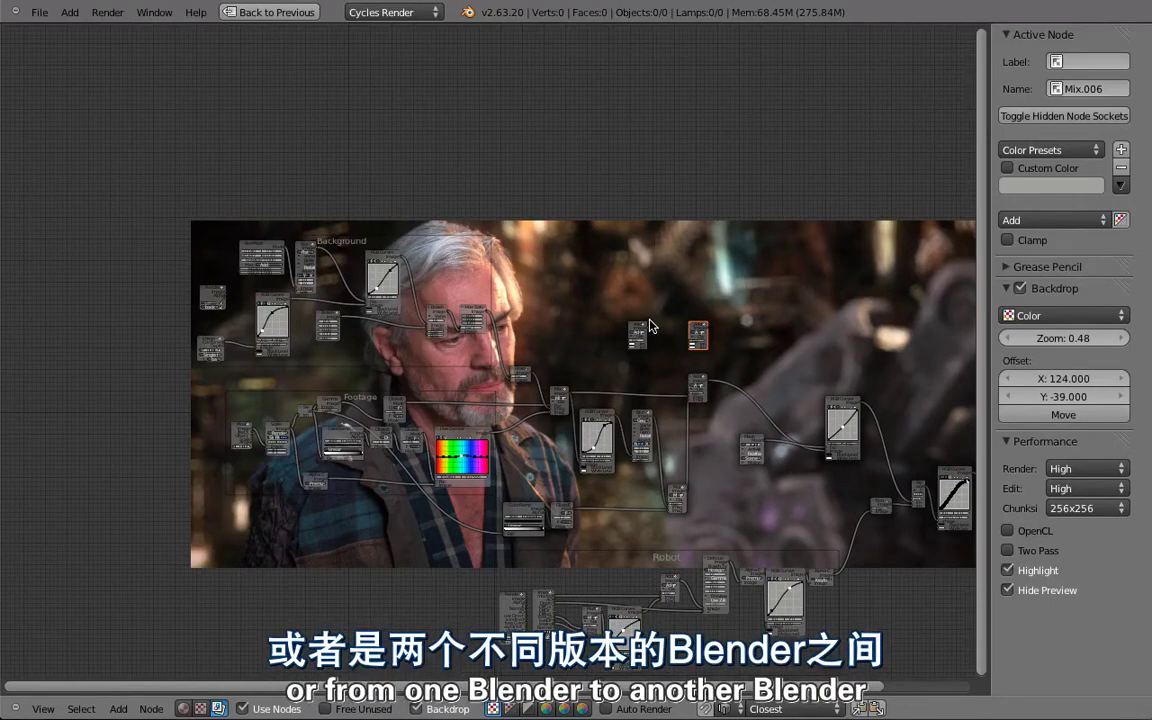
pyautogui.press('a')
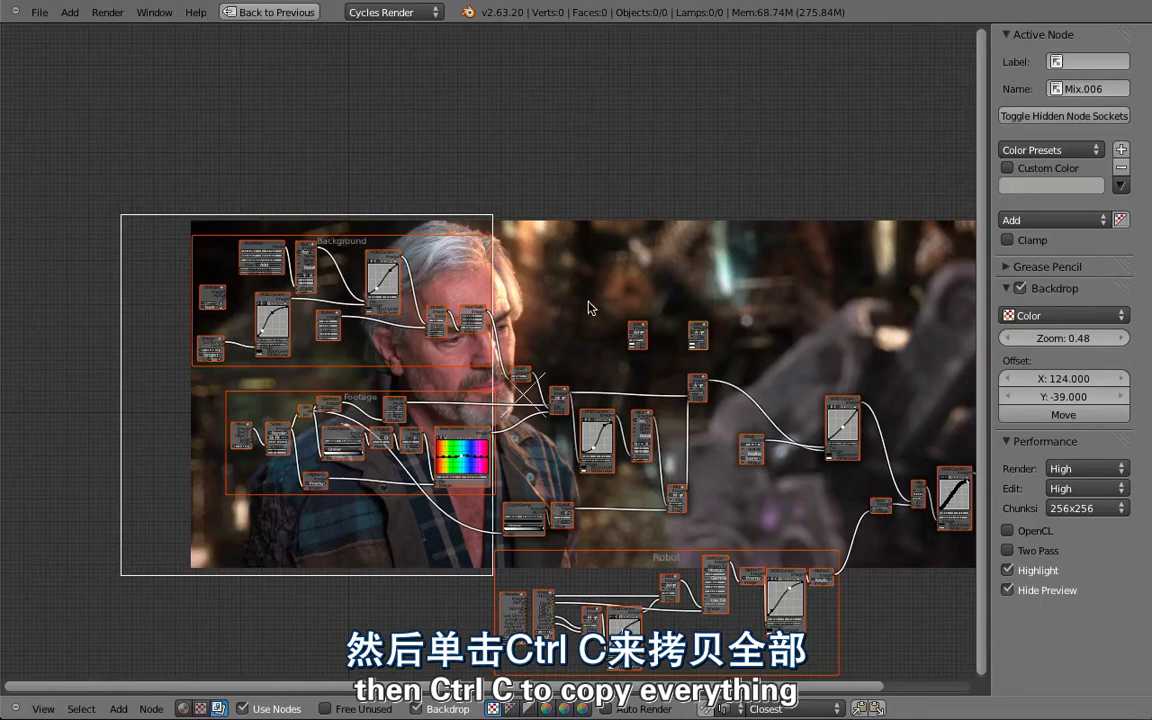
pyautogui.hotkey('ctrl', 'n')
pyautogui.click(380, 362)
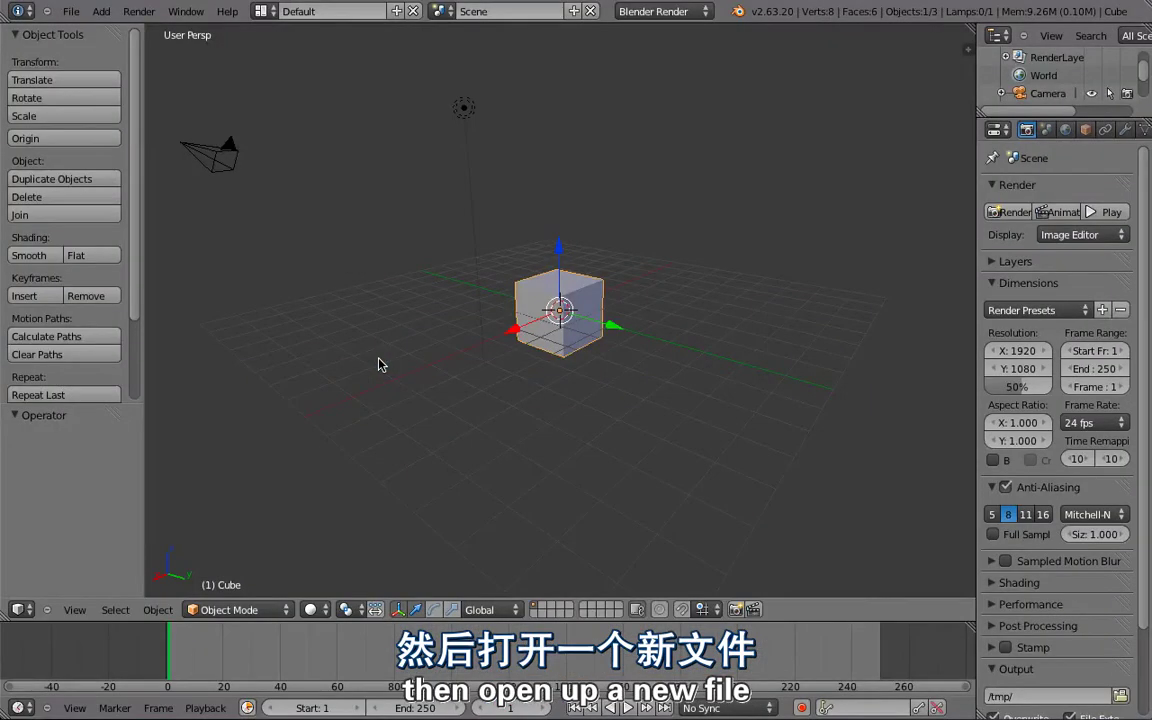
# In the maximized compositing node editor, enable Use Nodes and Backdrop and paste the copied node tree.
pyautogui.hotkey('ctrl', 'Left')
pyautogui.hotkey('ctrl', 'Up')
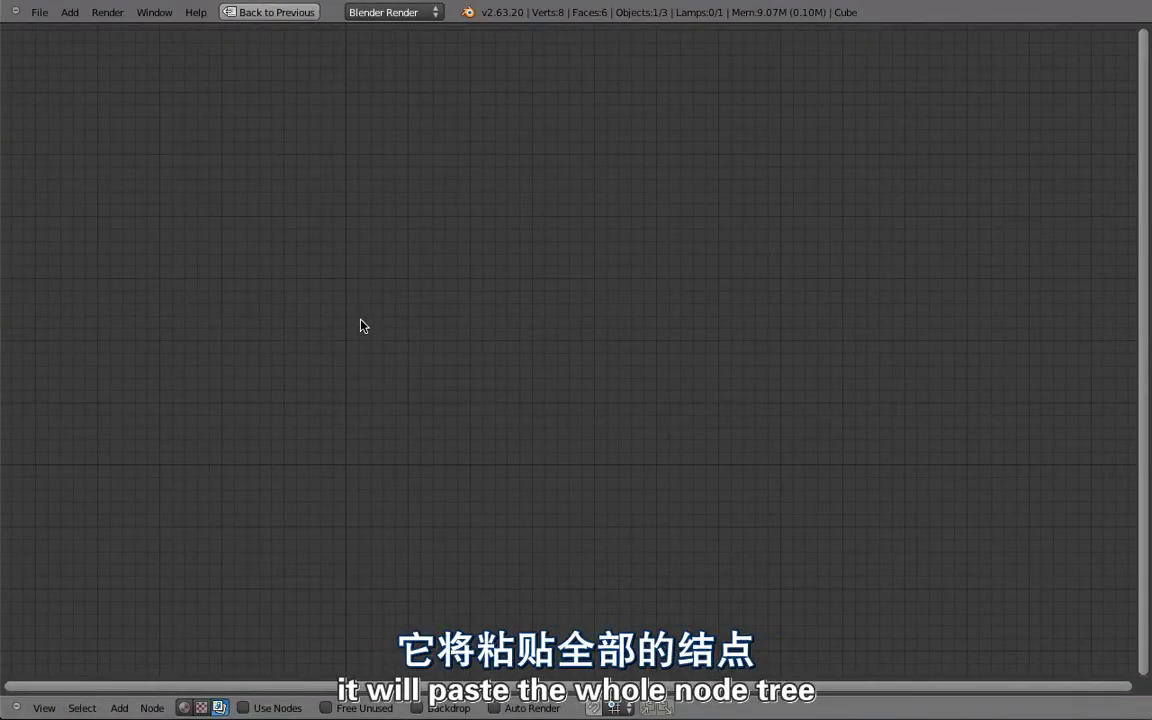
pyautogui.click(244, 708)
pyautogui.click(417, 708)
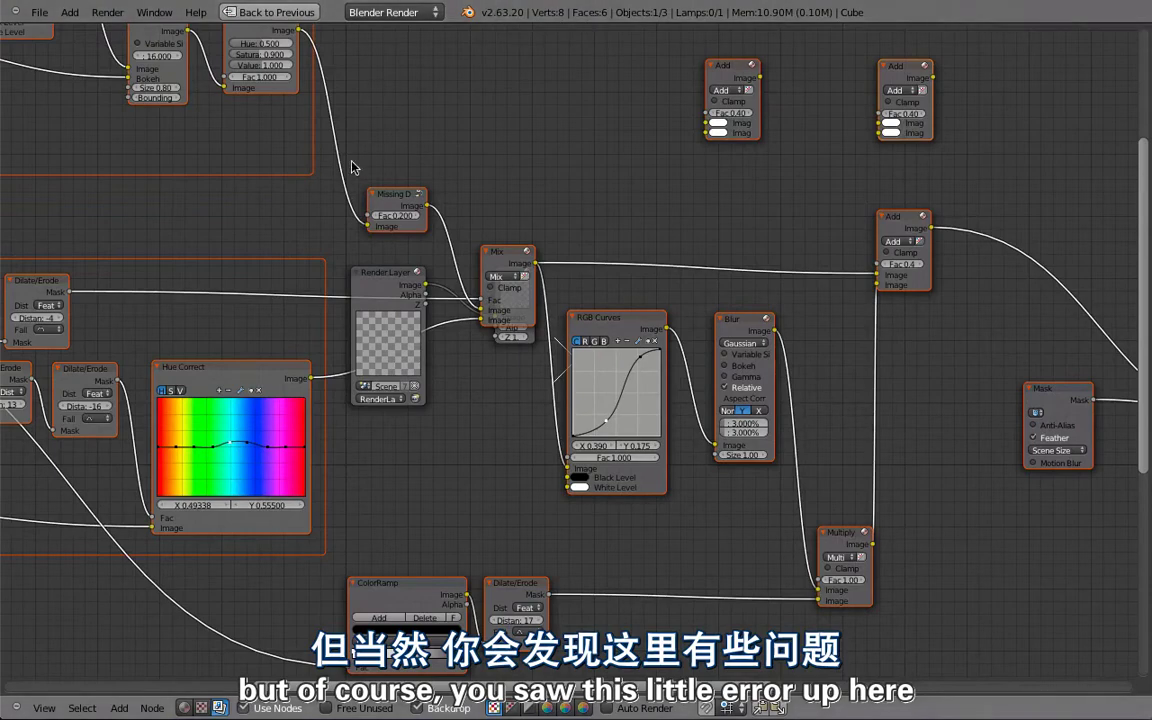
# Examine the pasted node tree, especially the Render Layers and Image nodes in the Background frame, and restore the multi-editor Compositing layout.
pyautogui.scroll(-6, 318, 422)
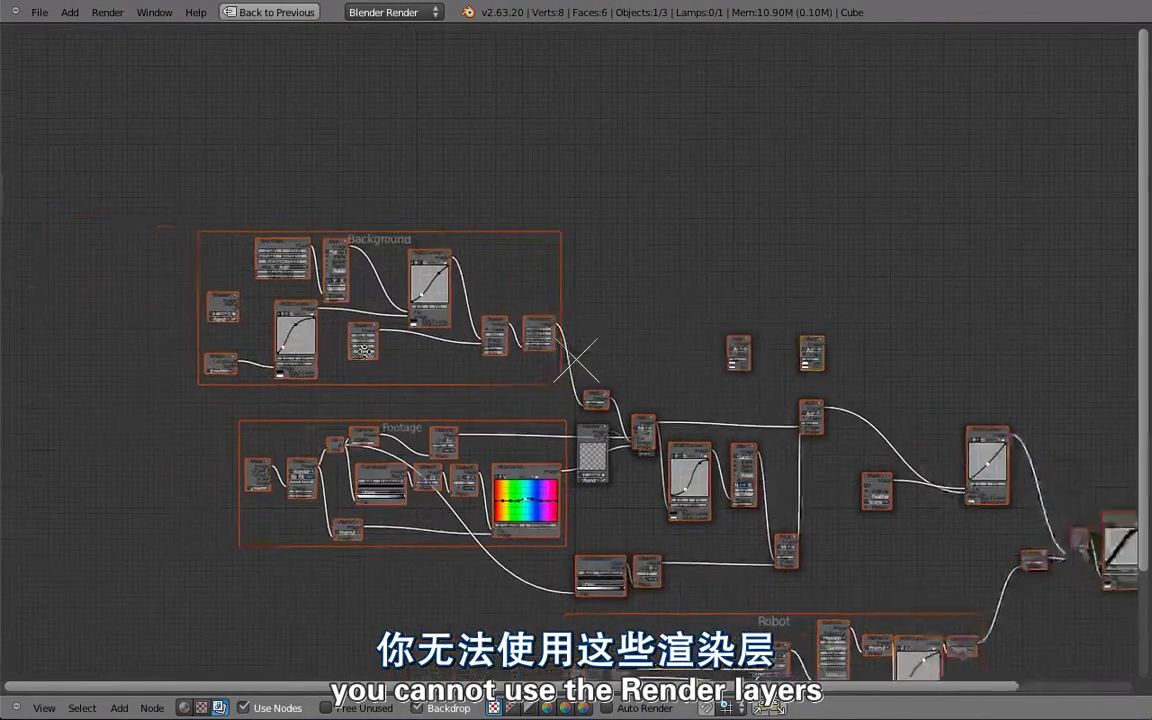
pyautogui.scroll(4, 255, 340)
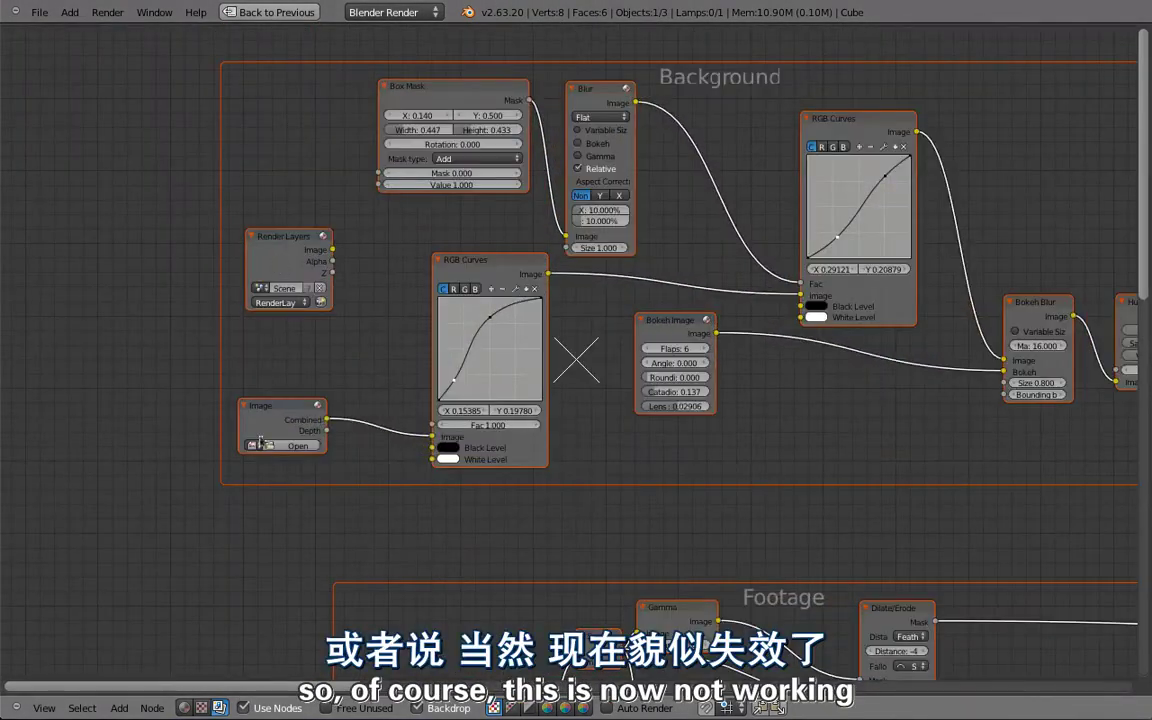
pyautogui.scroll(1, 285, 432)
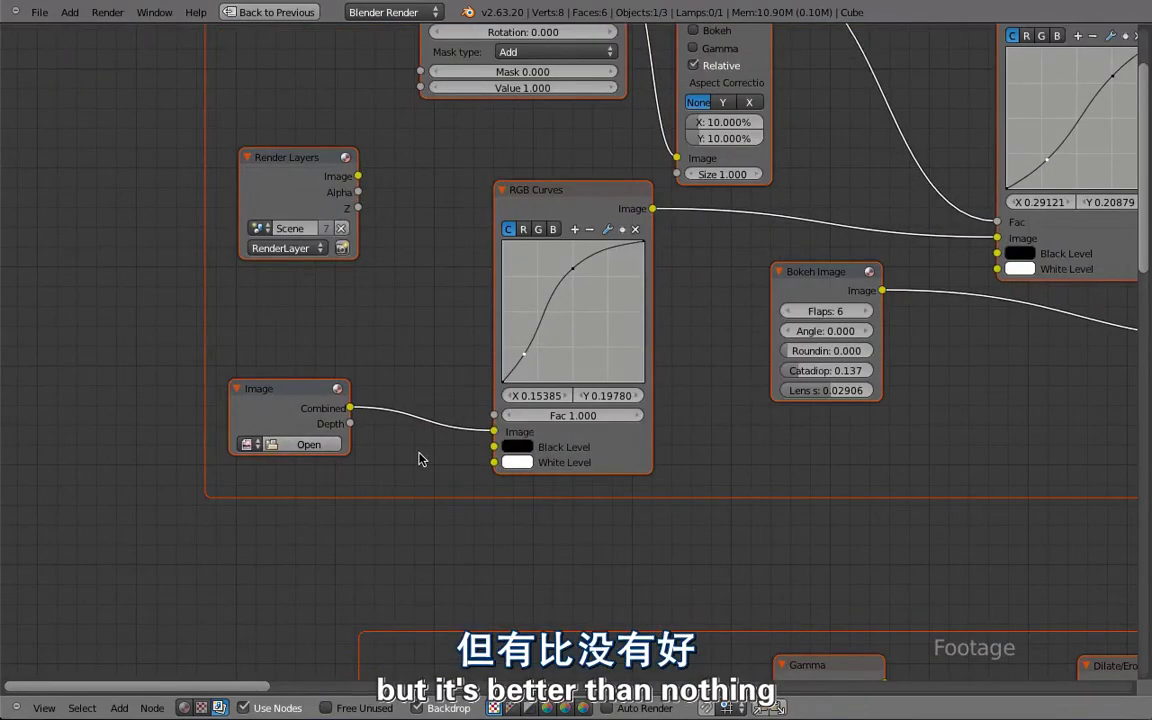
pyautogui.scroll(-4, 420, 459)
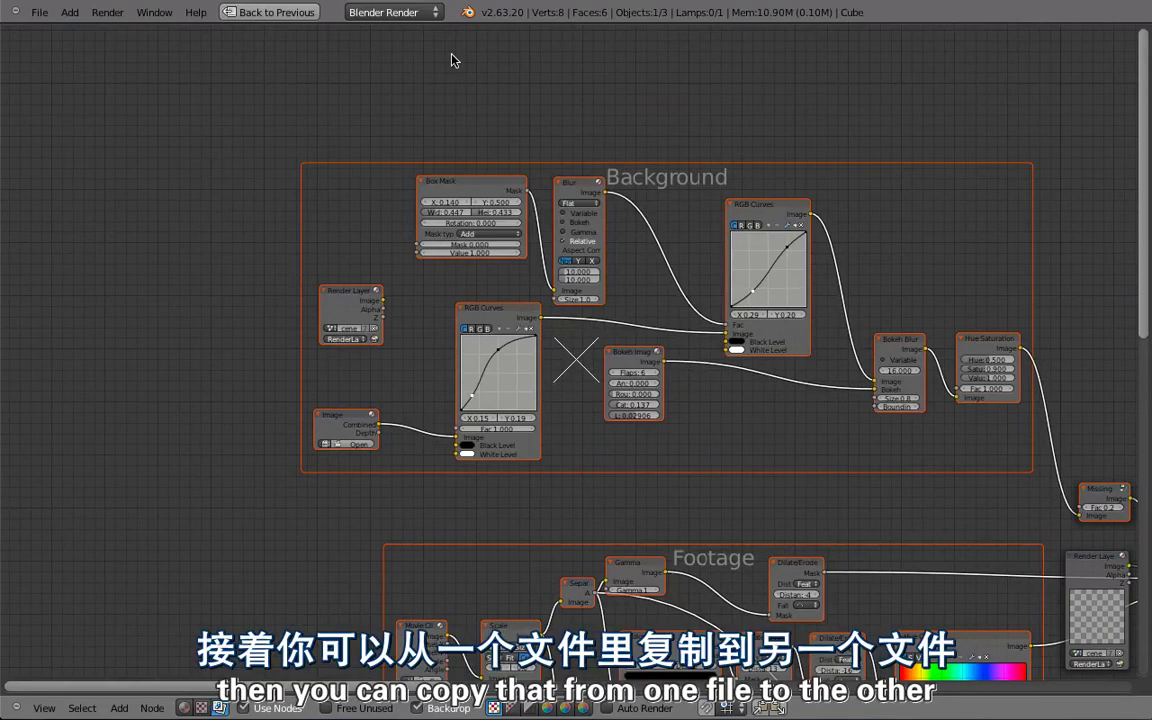
pyautogui.scroll(-7, 526, 160)
pyautogui.moveTo(633, 326); pyautogui.dragTo(286, 256, button='middle')
pyautogui.scroll(-3, 576, 350)
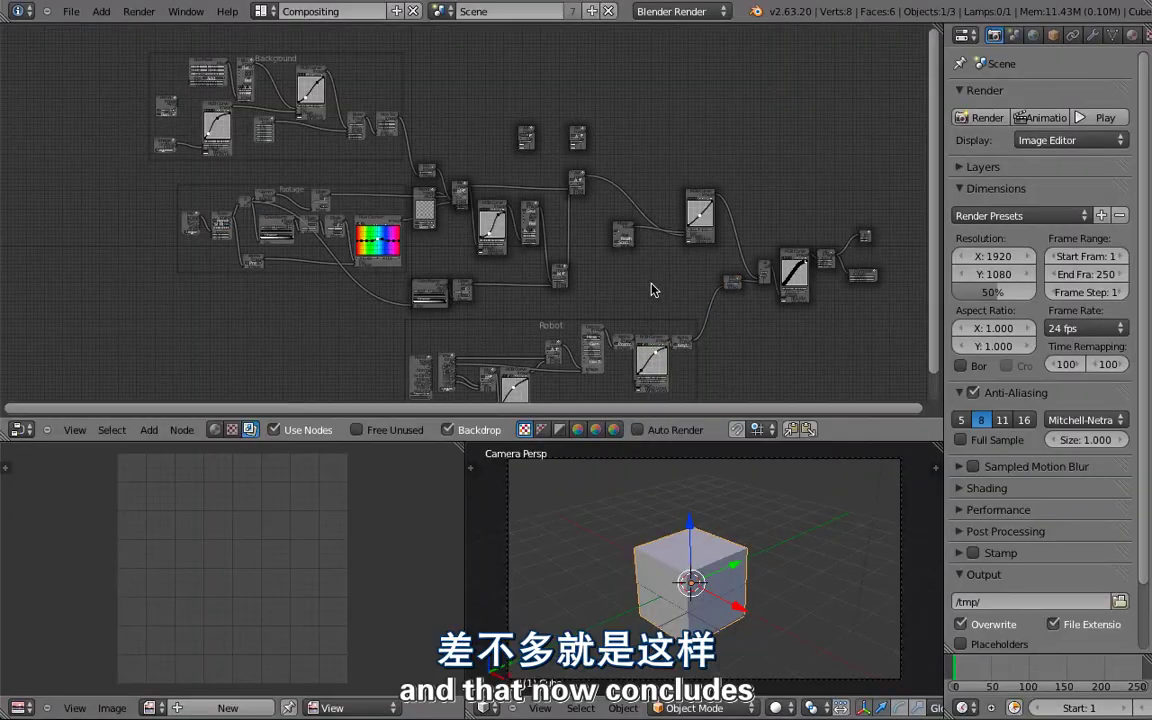